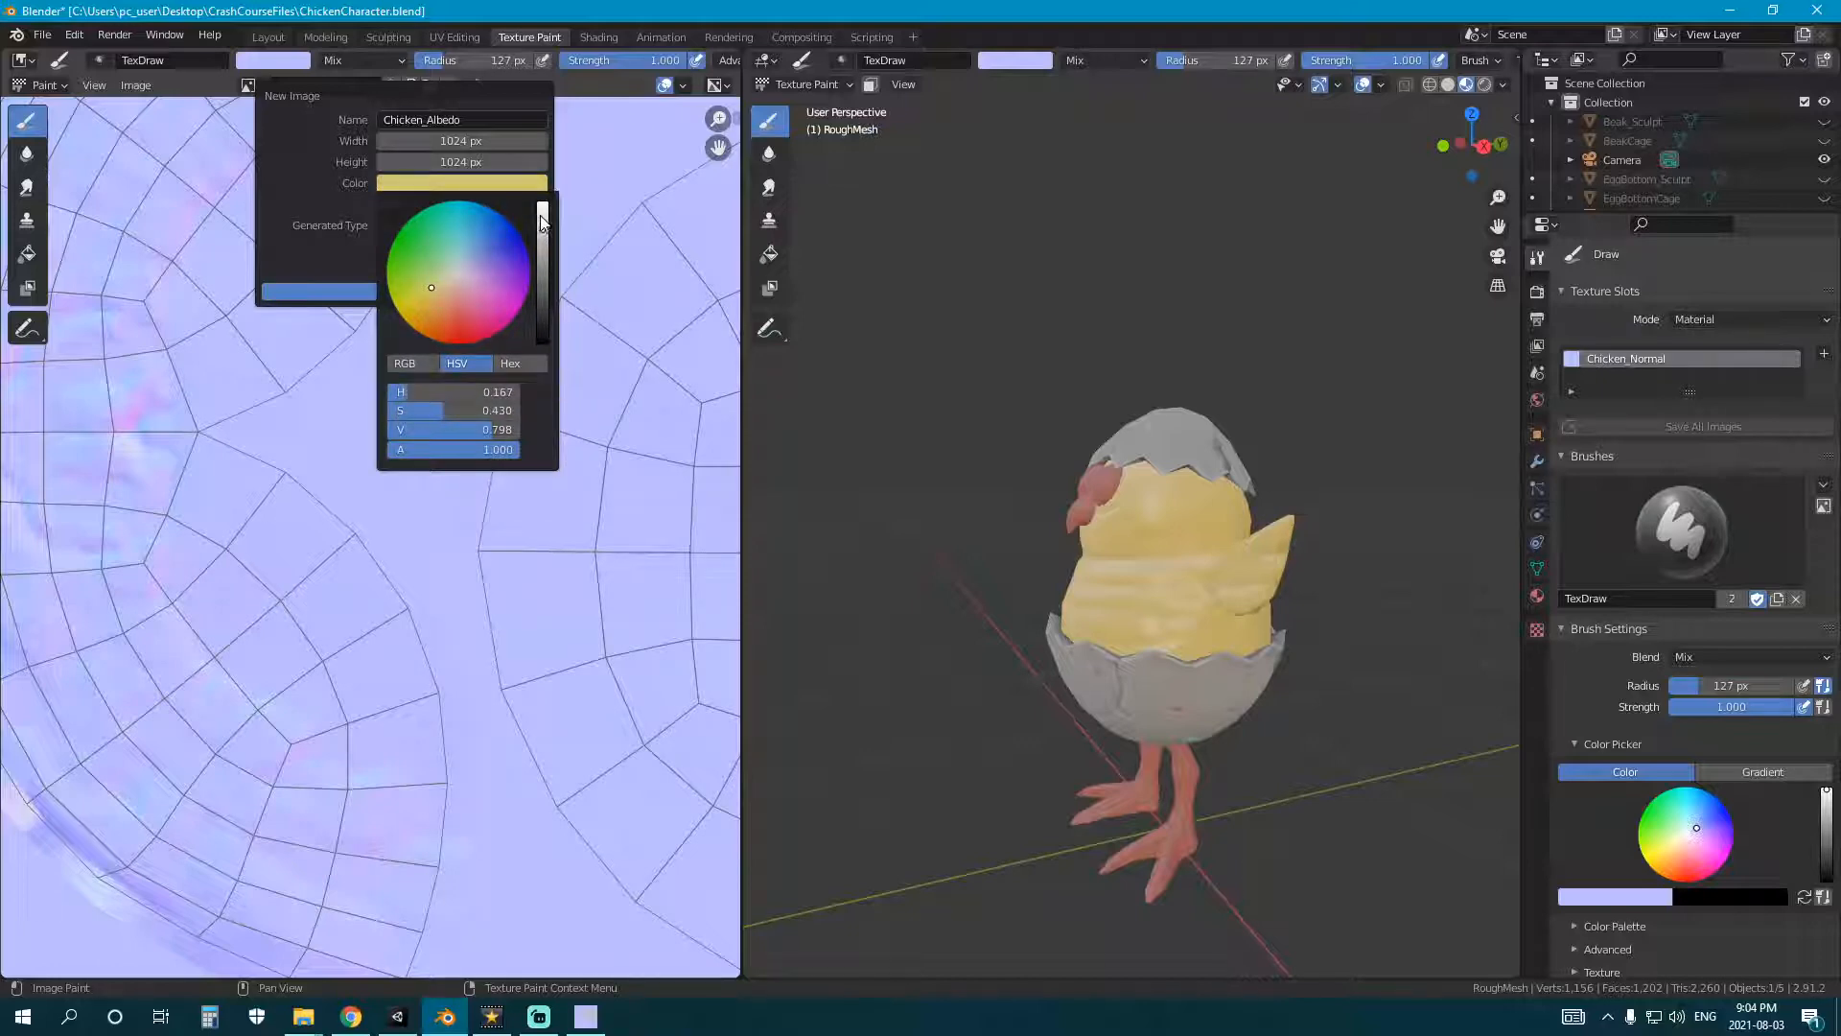
# - Finish the yellow 1024 × 1024 px Chicken_Albedo image and save it as Chicken_Albedo.png in the CrashCourseTextures folder
pyautogui.click(422, 292)
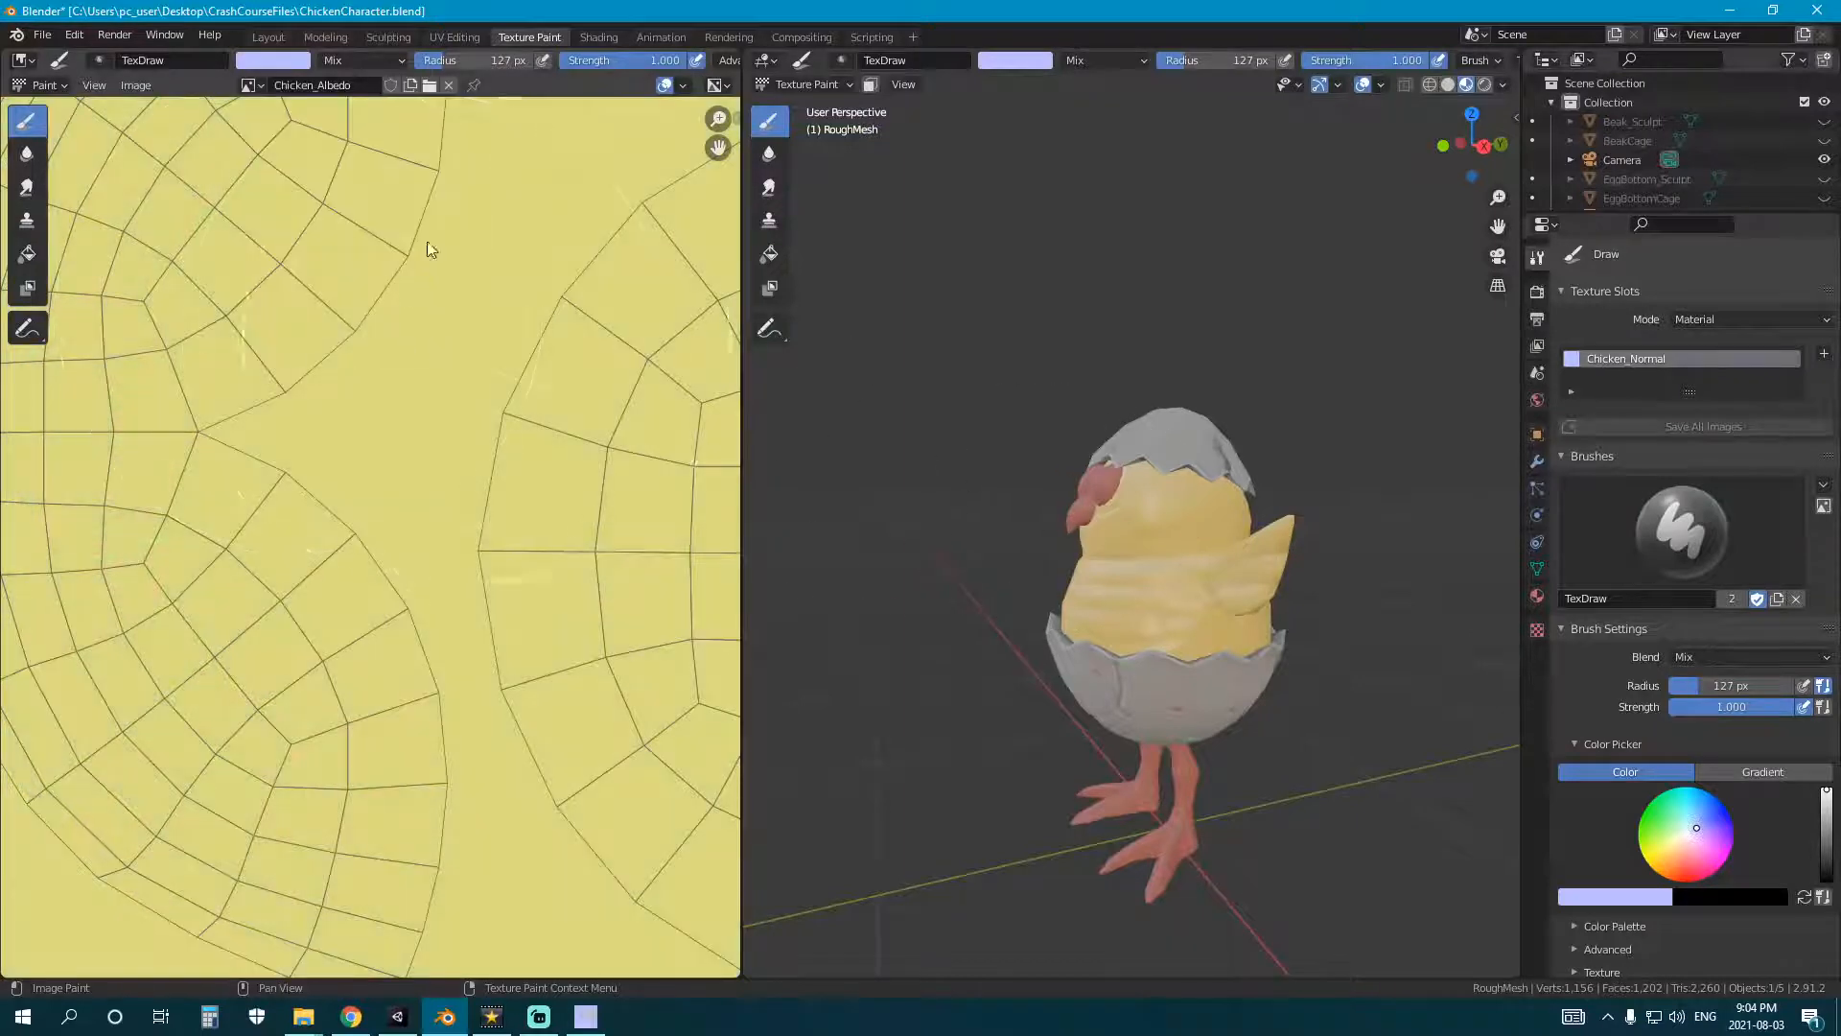
pyautogui.click(598, 36)
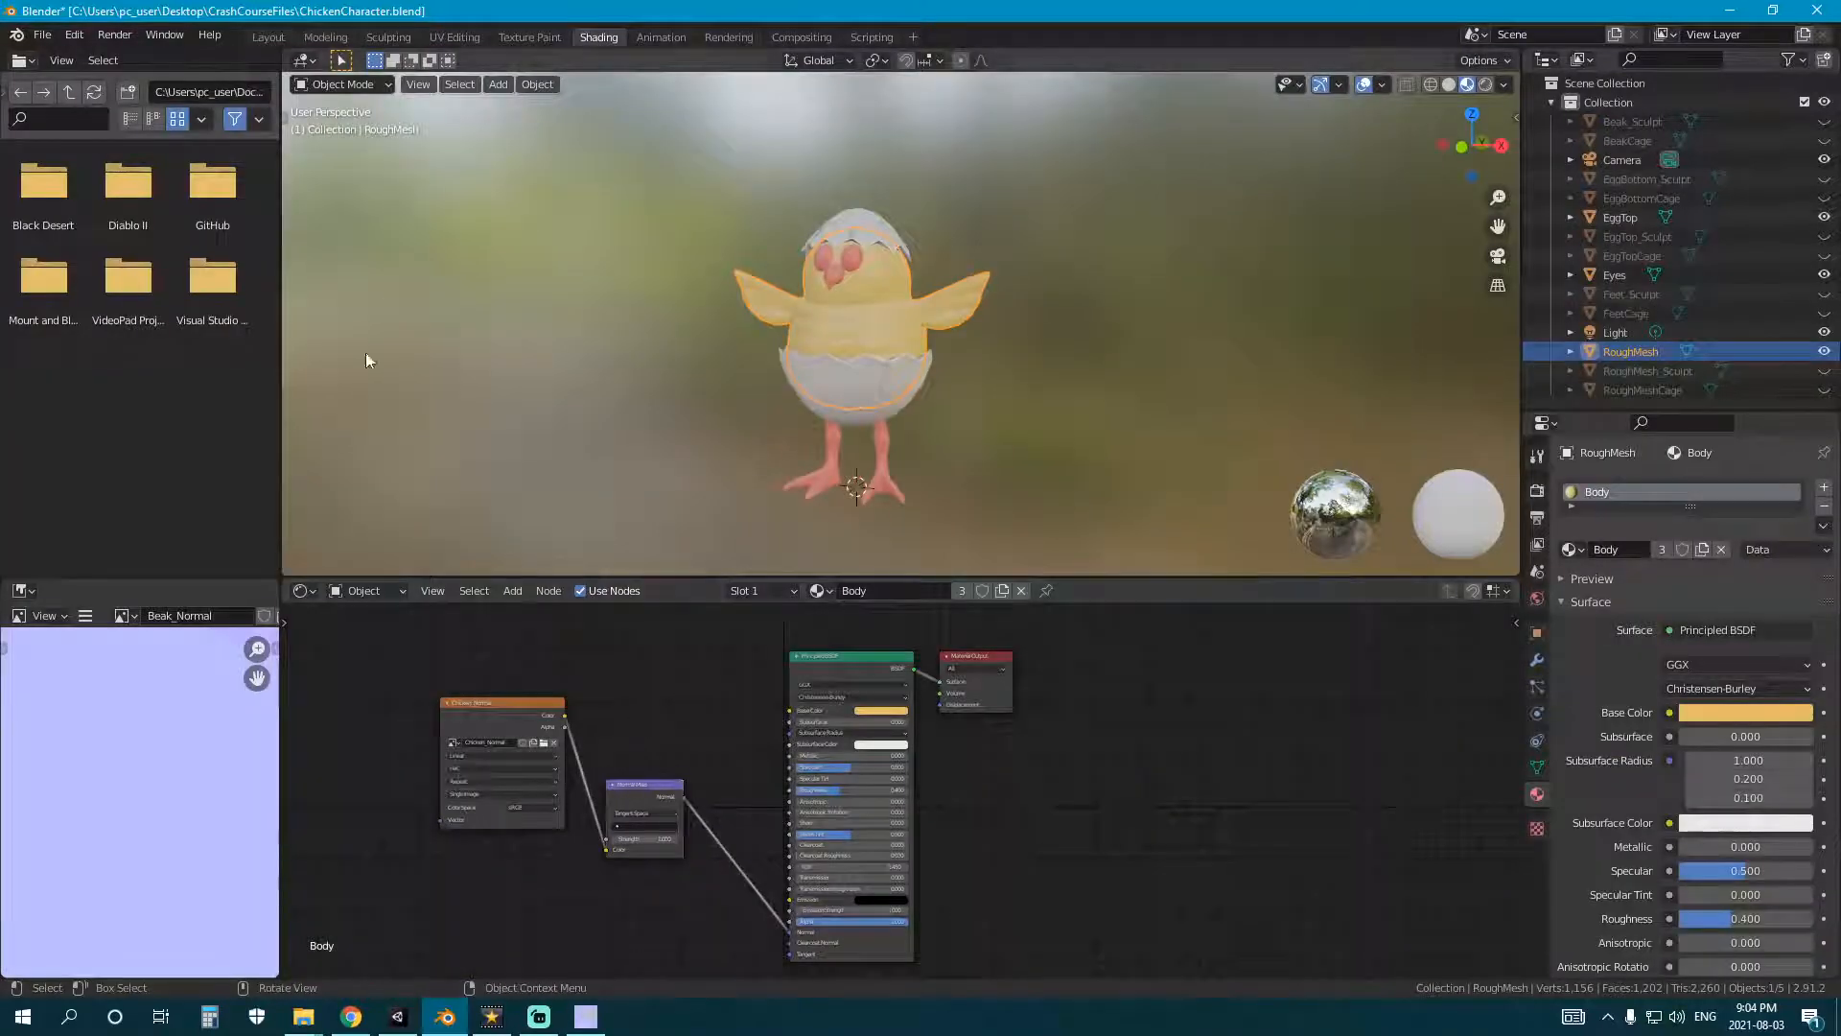
pyautogui.click(454, 36)
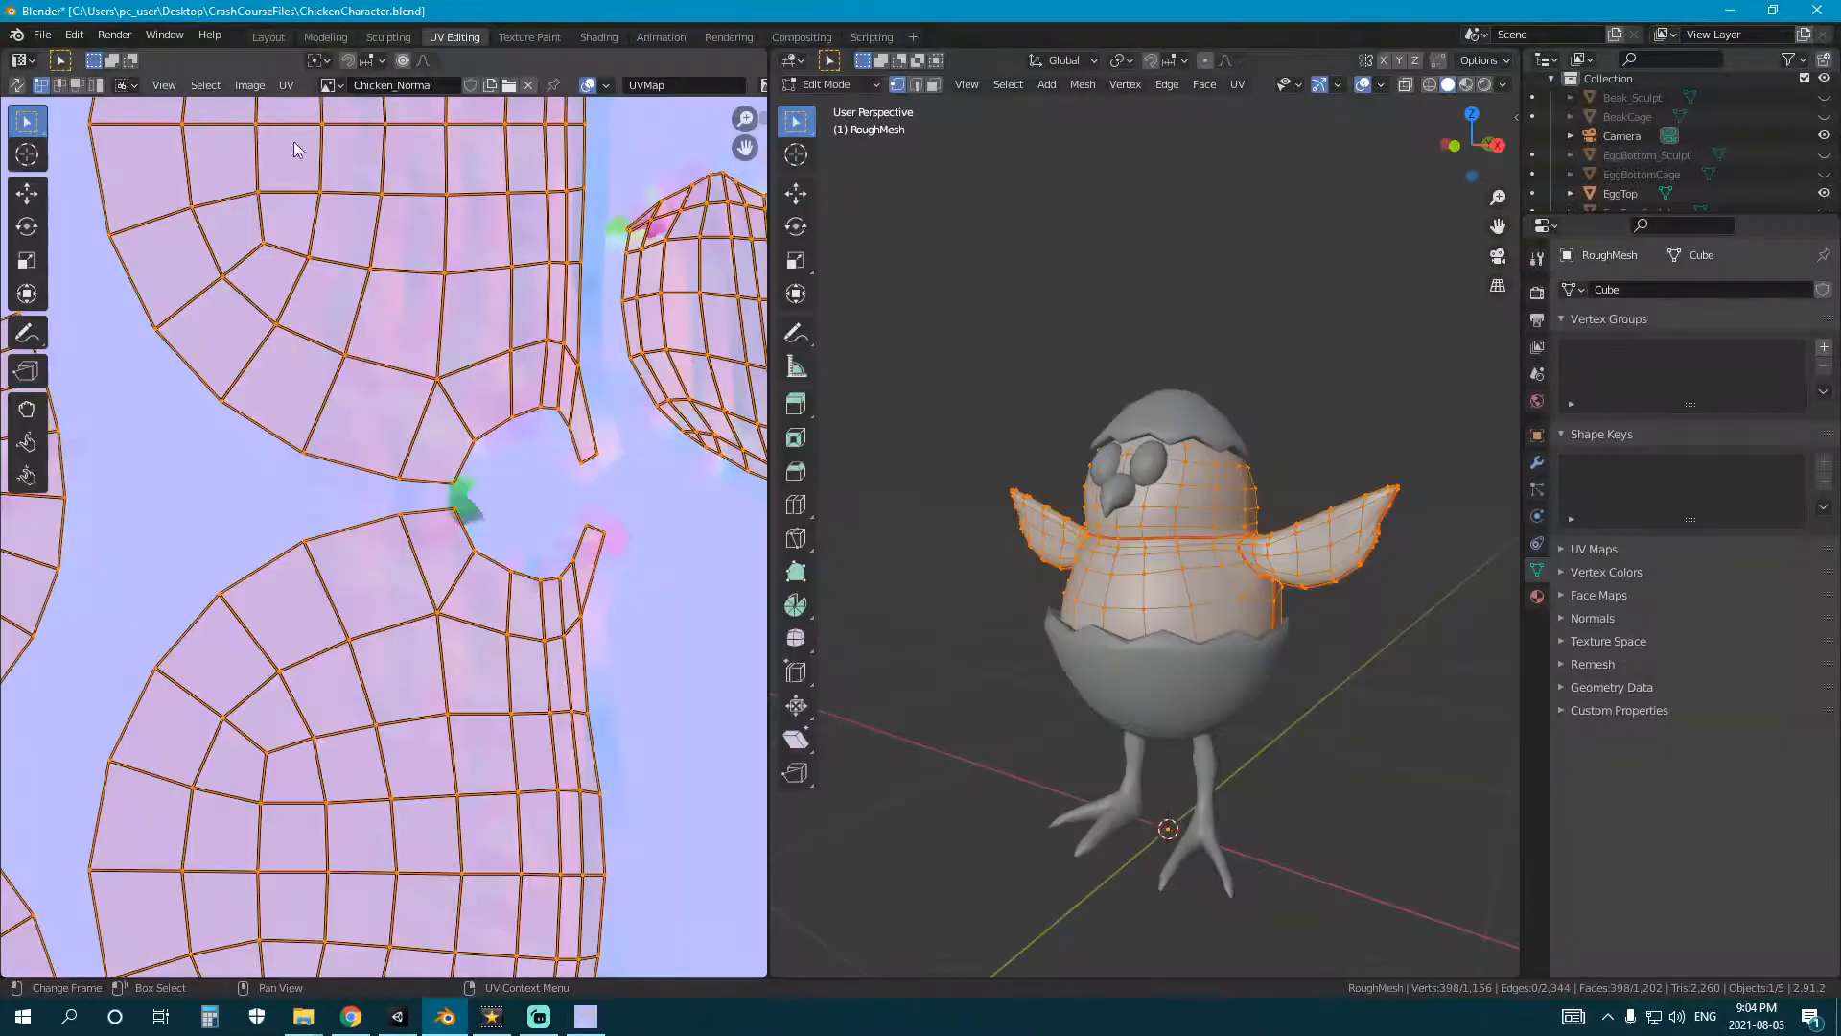
pyautogui.click(329, 85)
pyautogui.click(384, 115)
pyautogui.click(249, 85)
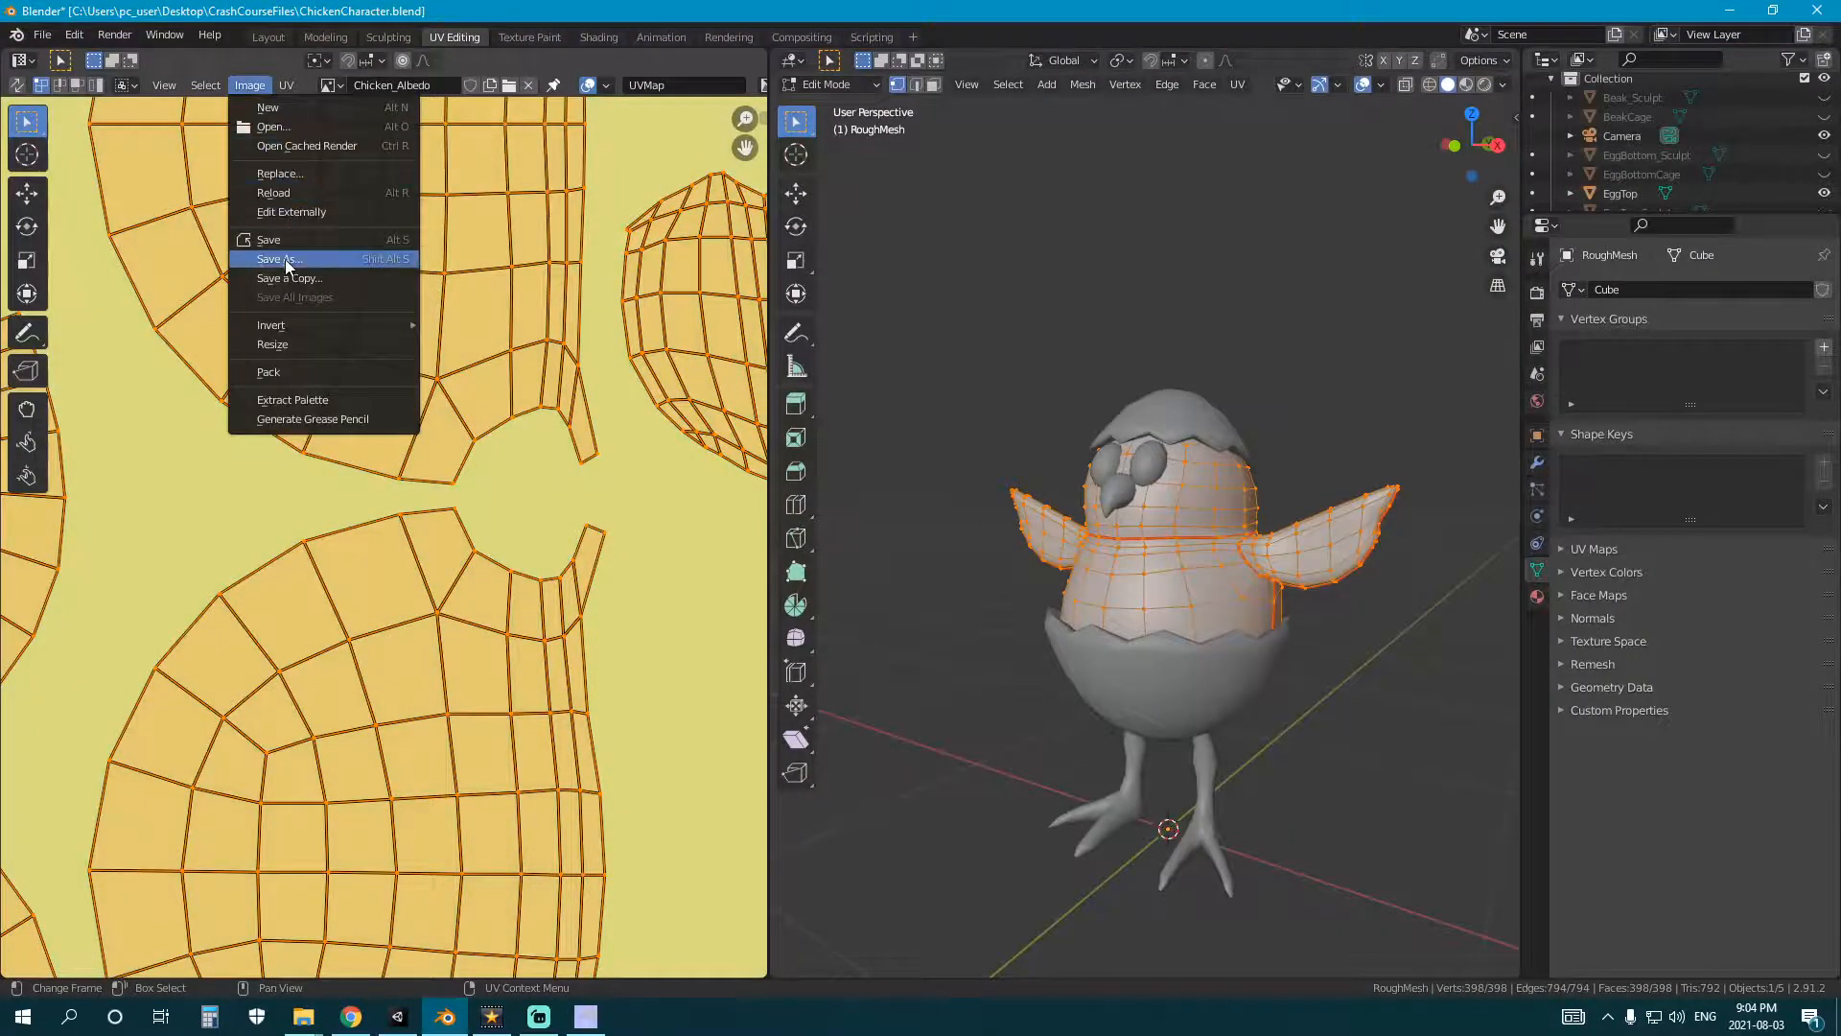
pyautogui.click(285, 259)
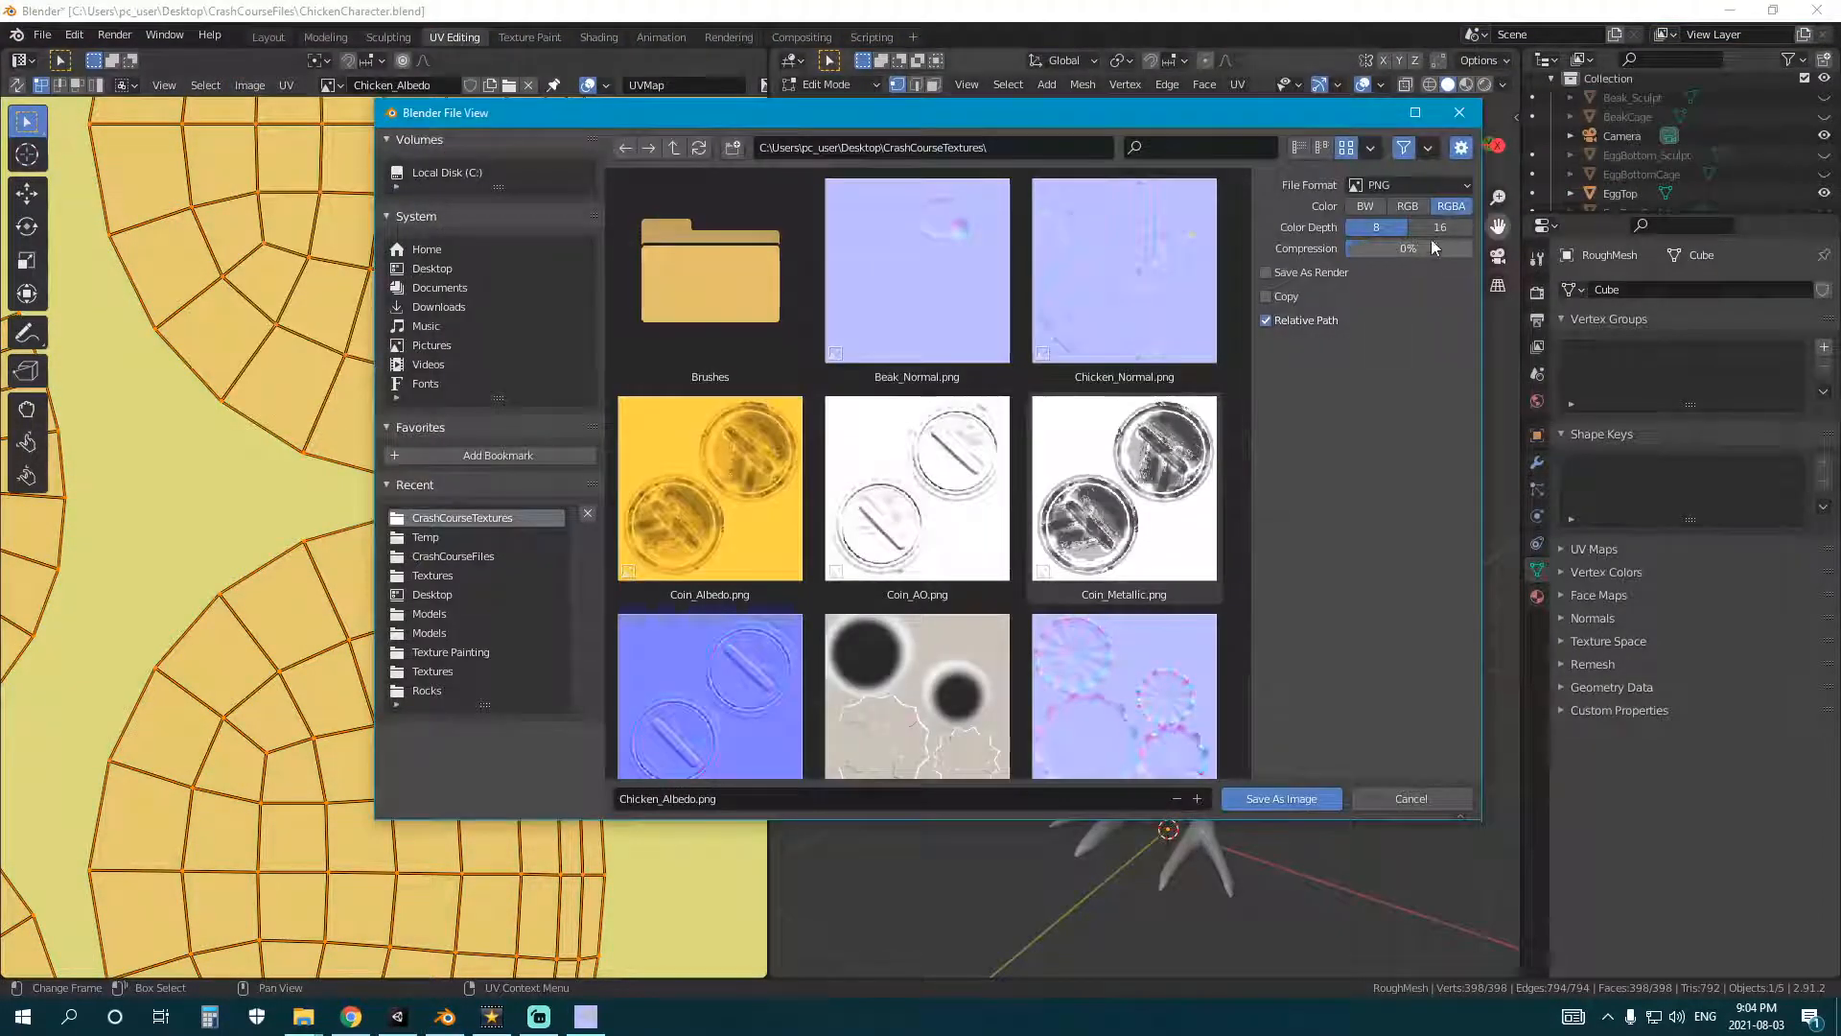
pyautogui.click(1281, 798)
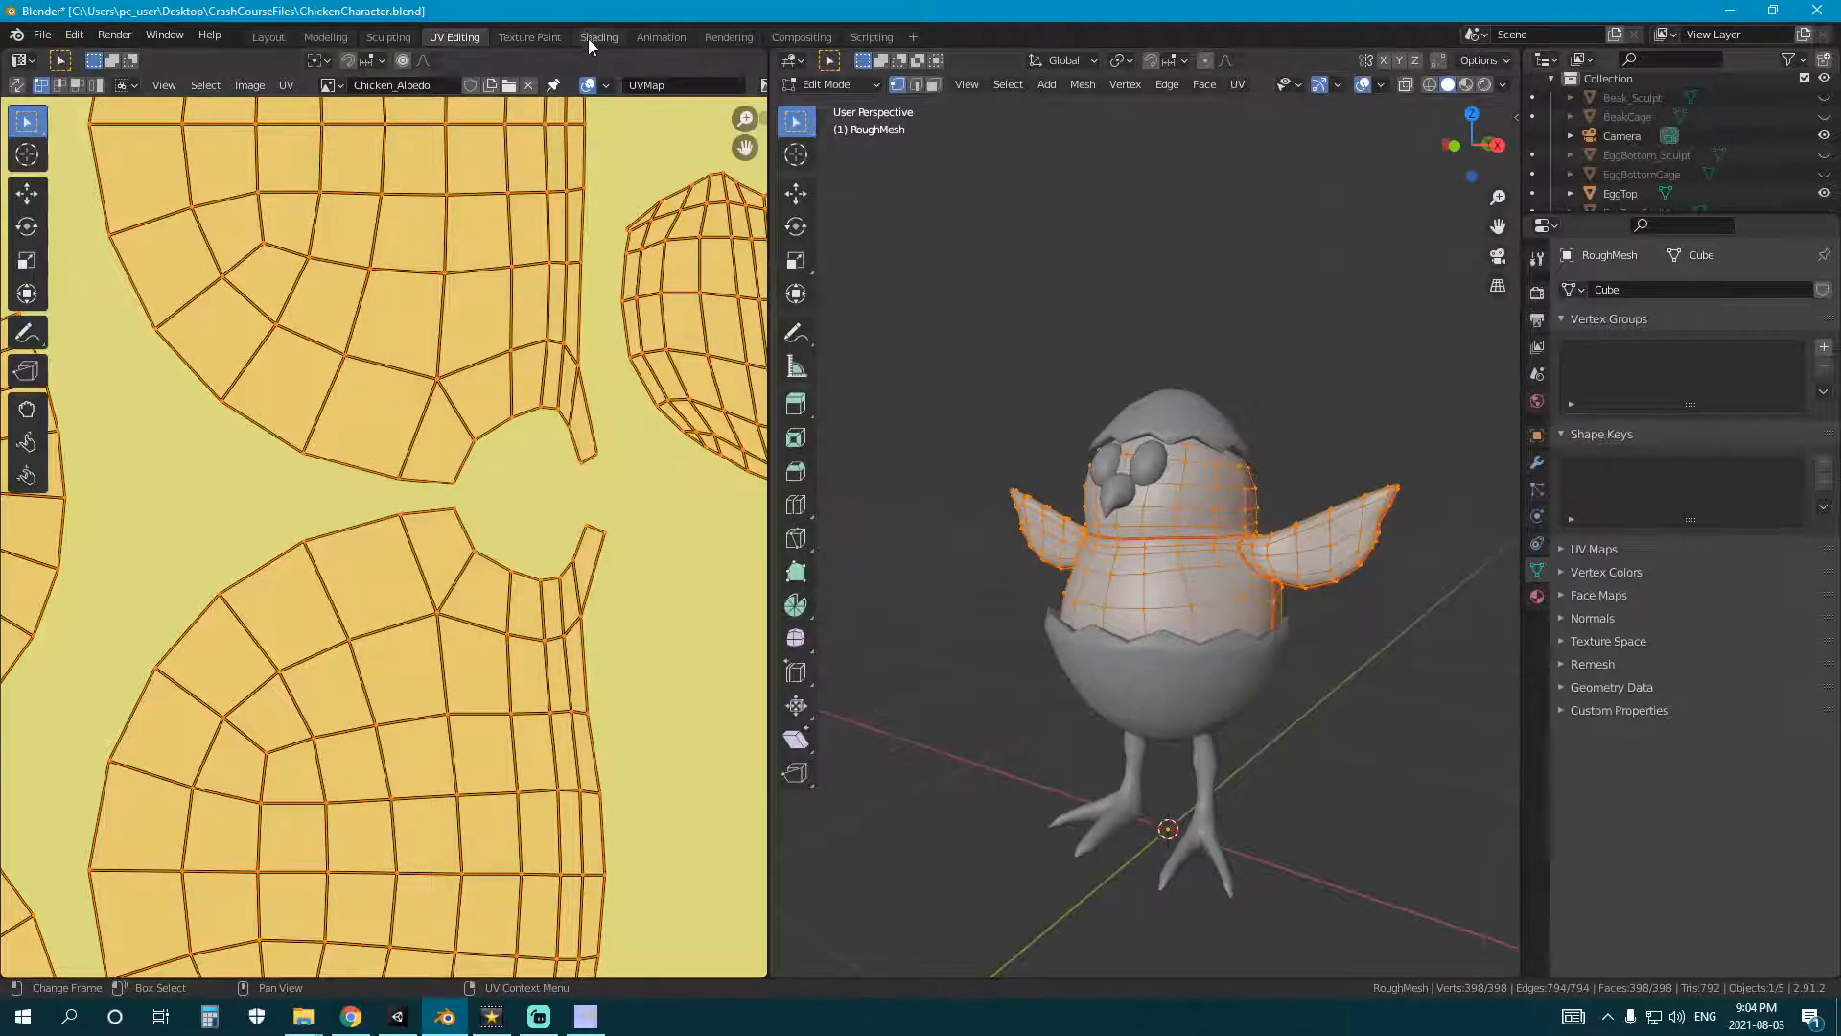
# - Add an Image Texture node to the Body material and connect its Color output to the Principled BSDF's Base Color
pyautogui.click(589, 39)
pyautogui.hotkey('shift', 'a')
pyautogui.moveTo(639, 719)
pyautogui.click(789, 590)
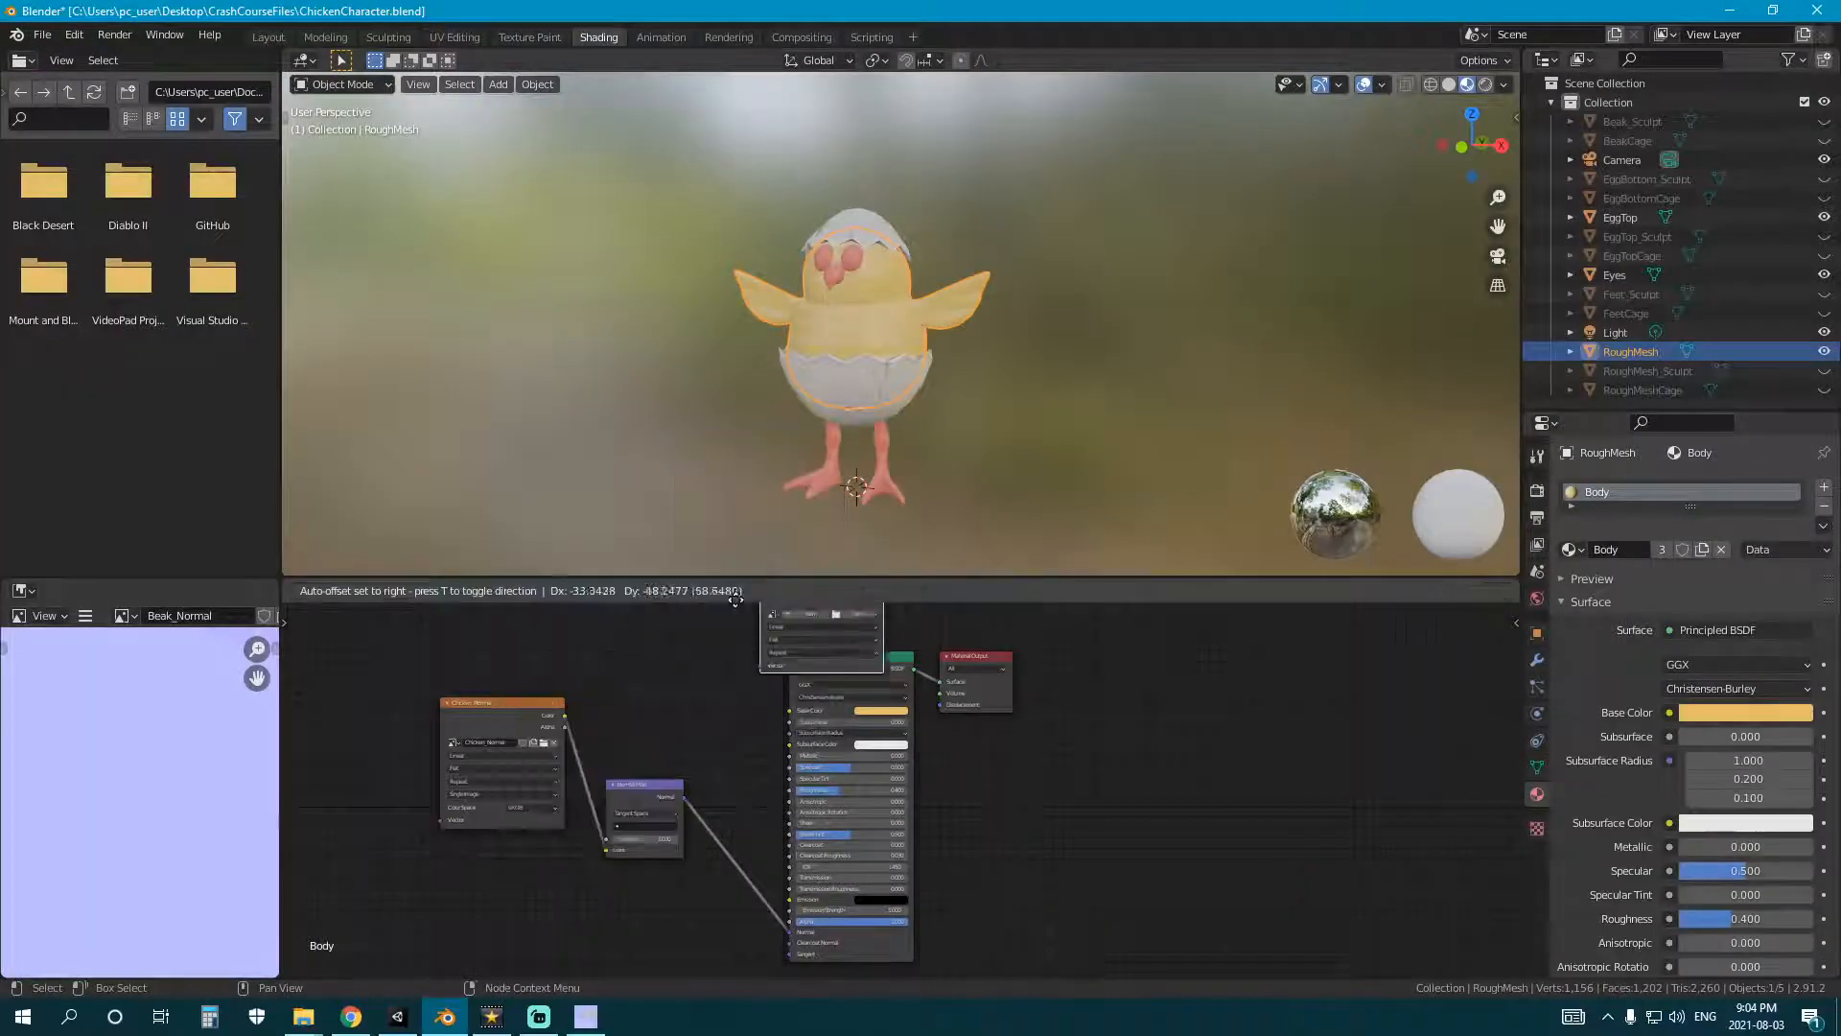
pyautogui.click(610, 637)
pyautogui.moveTo(738, 645); pyautogui.dragTo(790, 711)
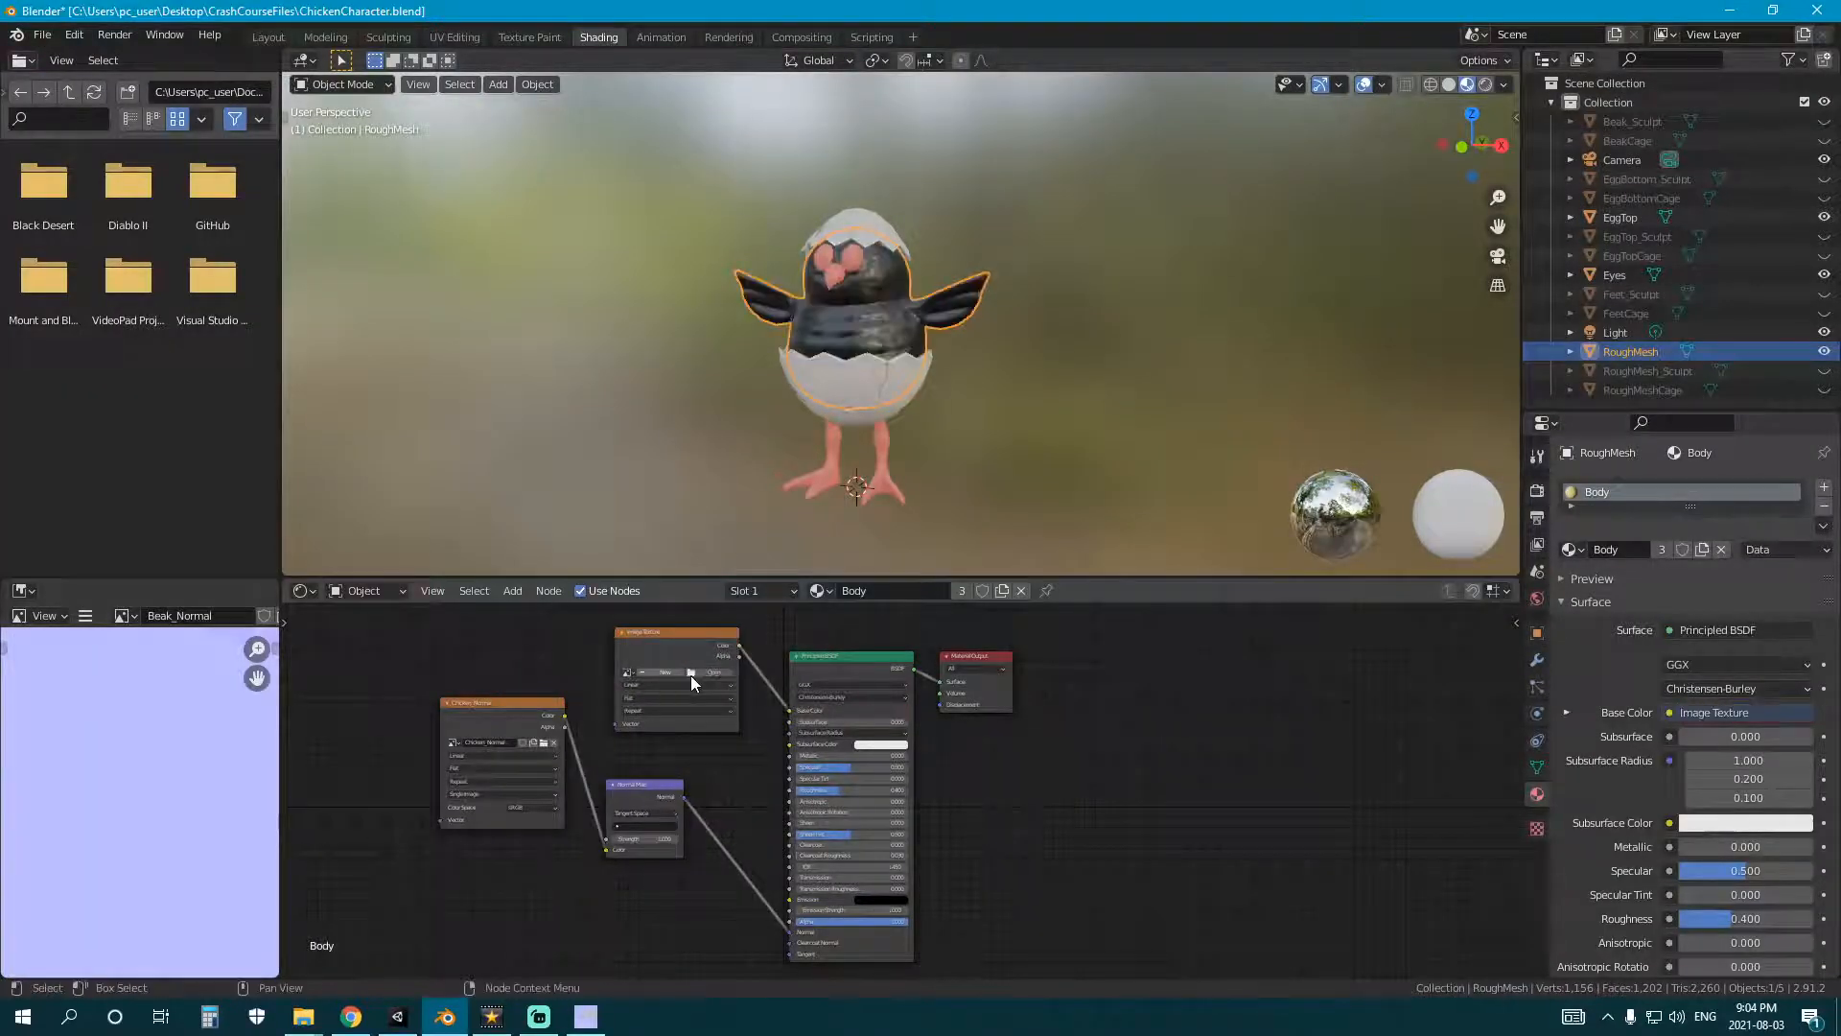
# - Load Chicken_Albedo.png from CrashCourseTextures into the Body material's new image node and check the texture on the chick
pyautogui.click(702, 675)
pyautogui.click(441, 518)
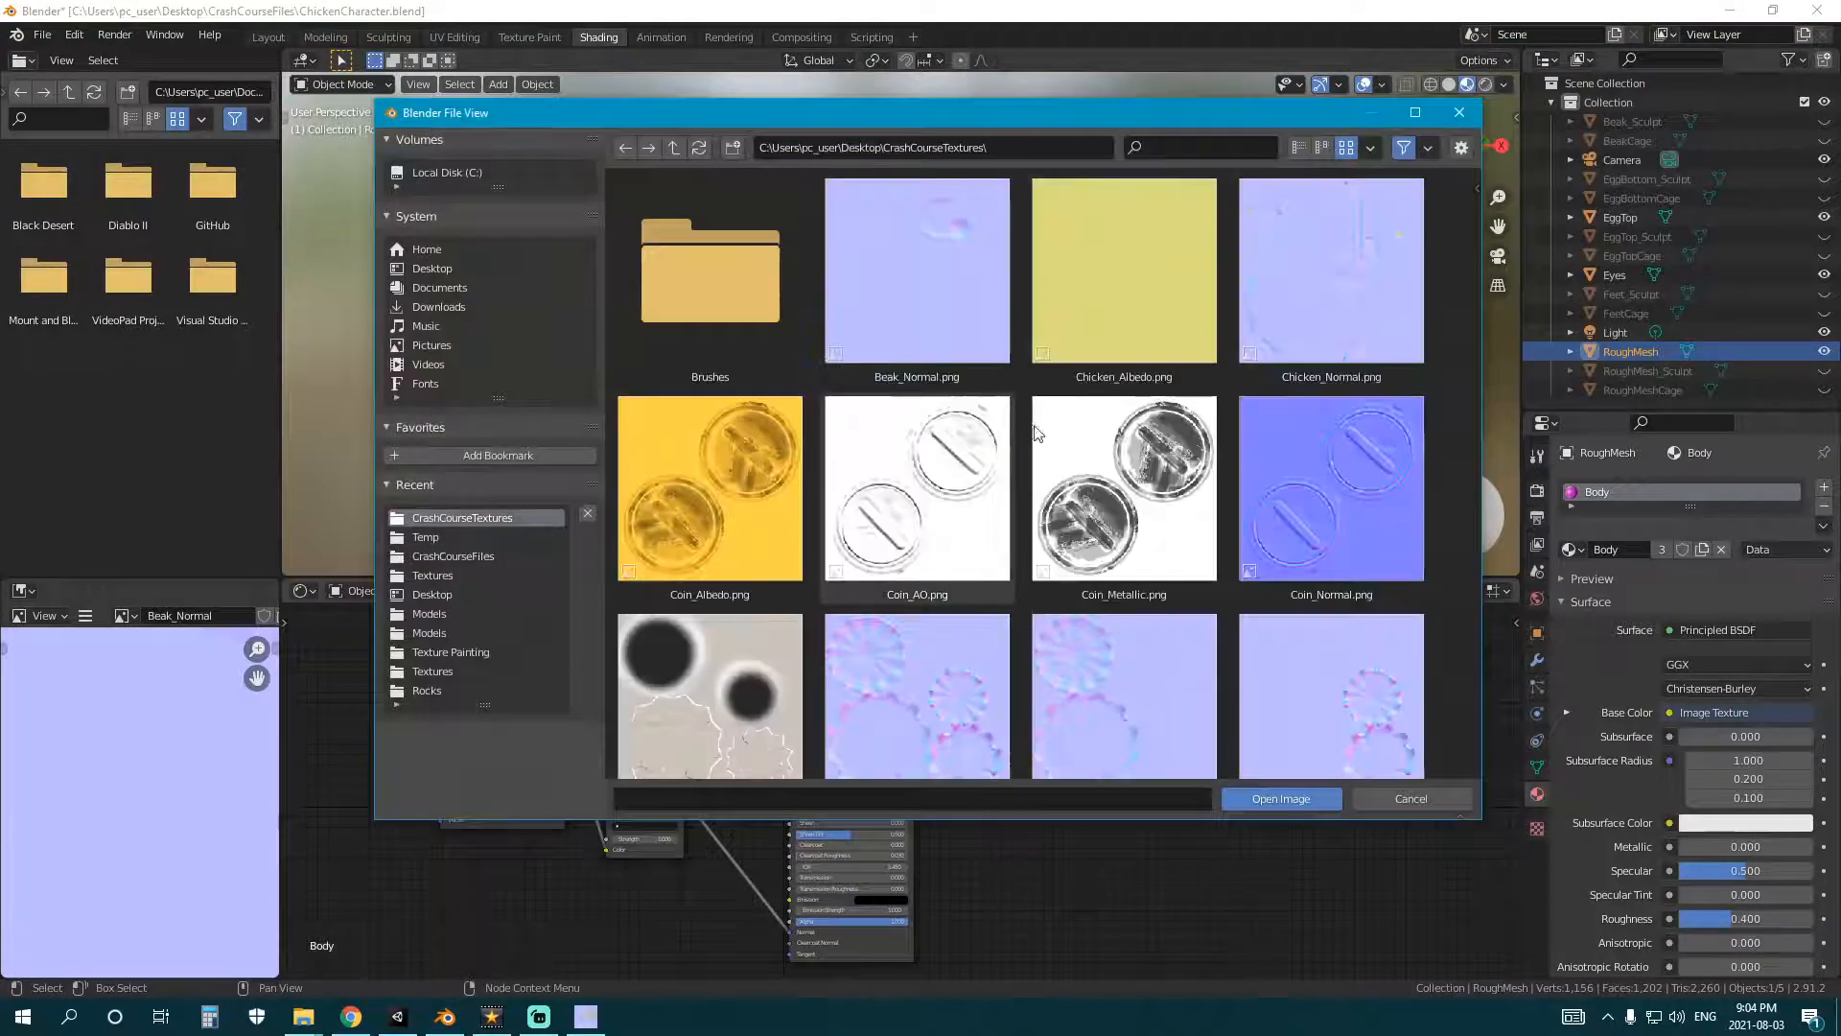
pyautogui.doubleClick(1122, 283)
pyautogui.moveTo(832, 379); pyautogui.dragTo(671, 297, button='middle')
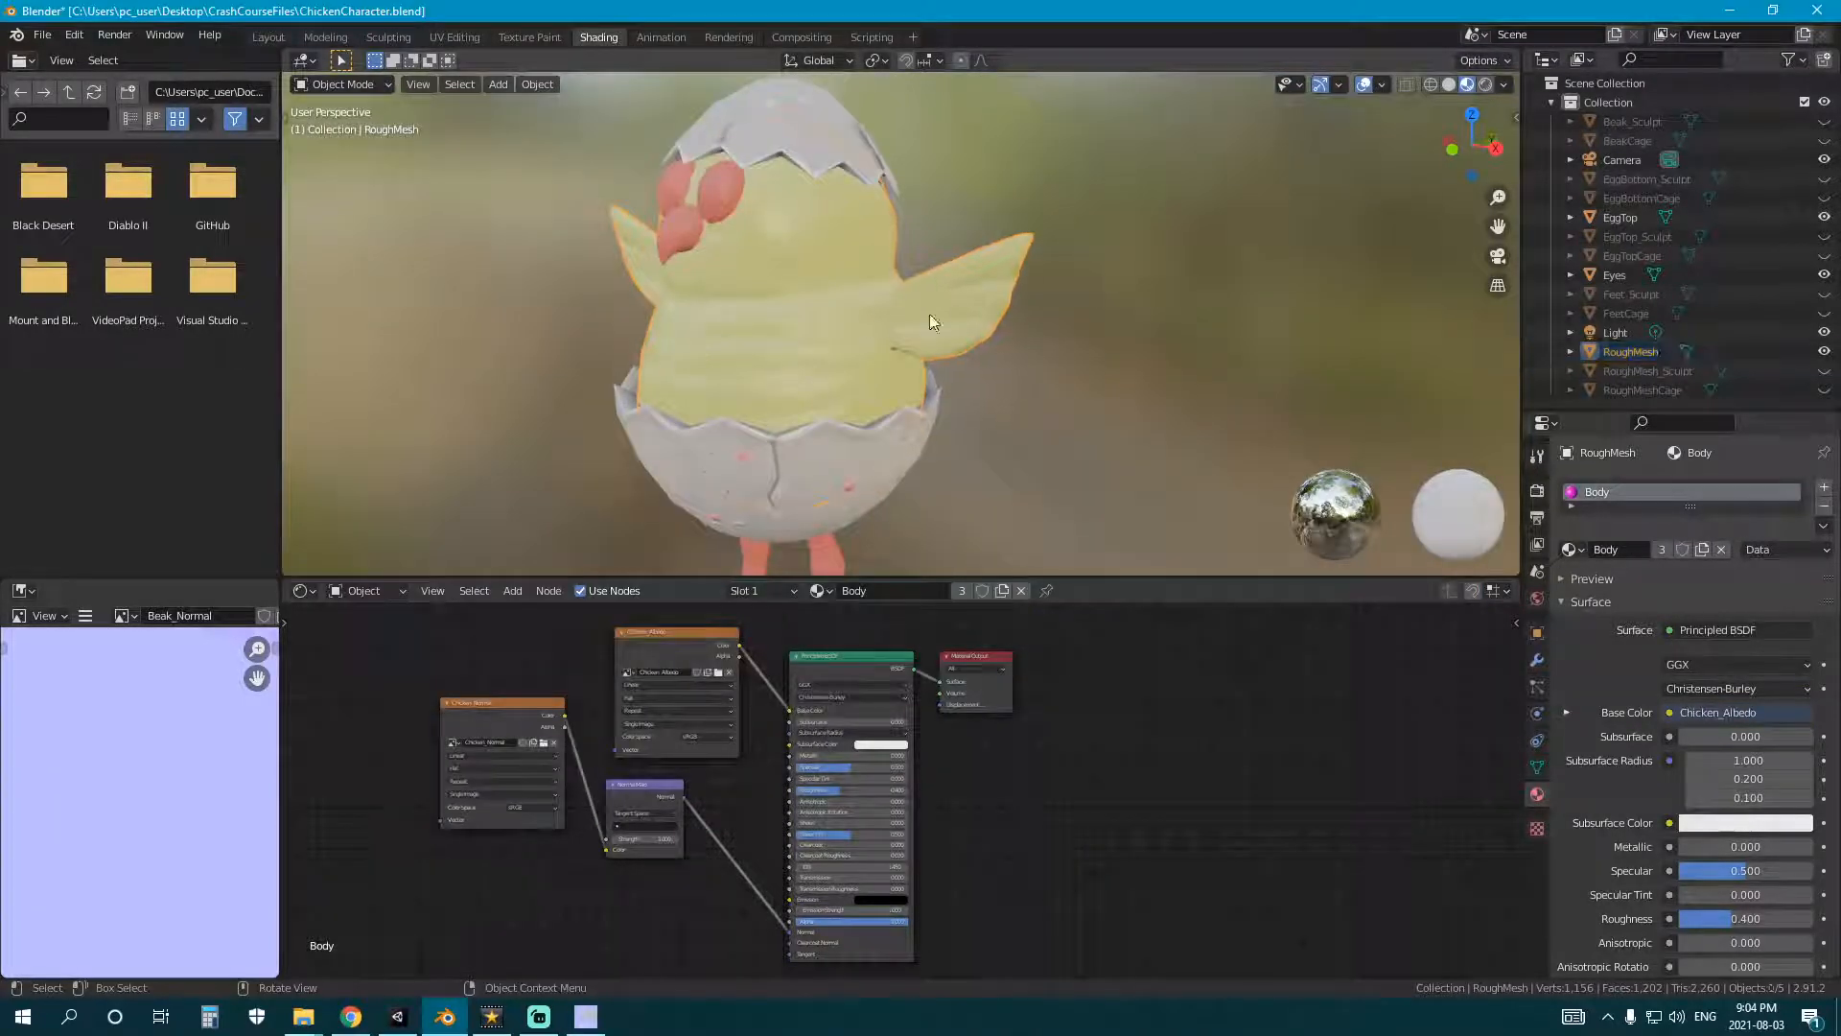
pyautogui.moveTo(930, 313); pyautogui.dragTo(924, 495, button='middle')
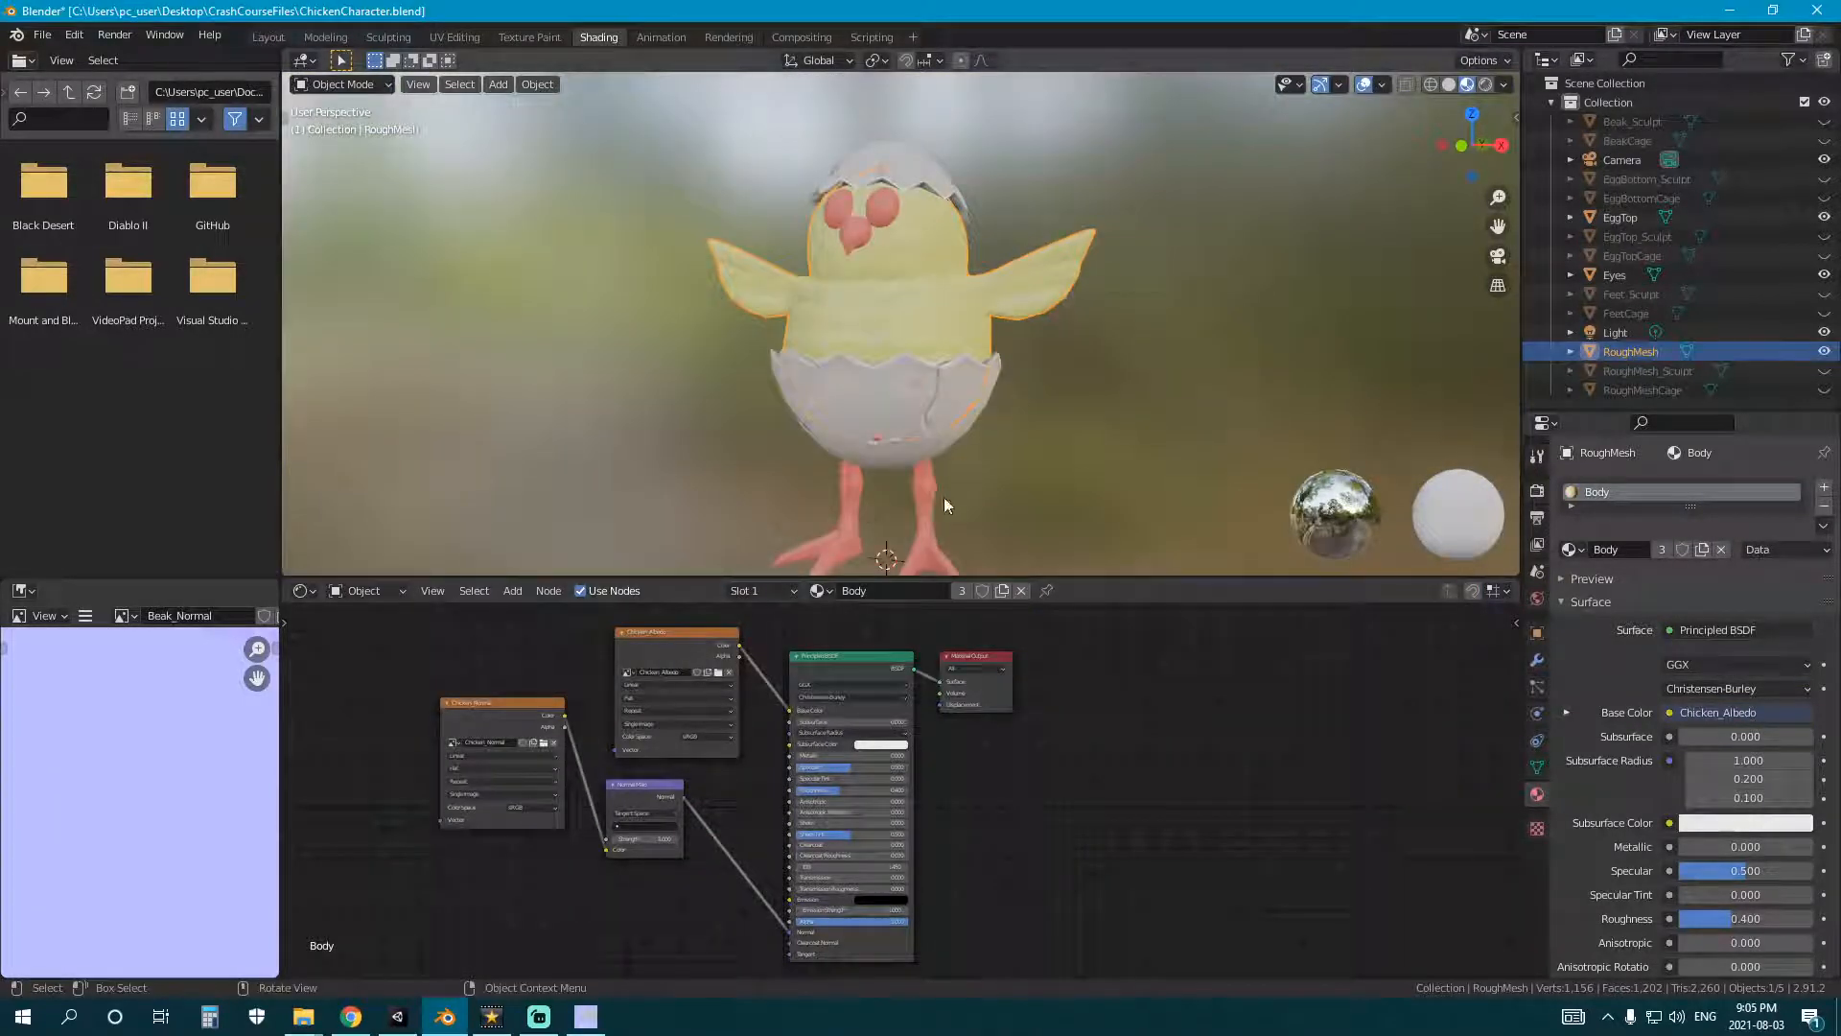
# - Select the mesh containing the chick's eyes, beak and feet, and save the Blender file
pyautogui.click(944, 505)
pyautogui.moveTo(1078, 405); pyautogui.dragTo(980, 360, button='middle')
pyautogui.hotkey('ctrl', 's')
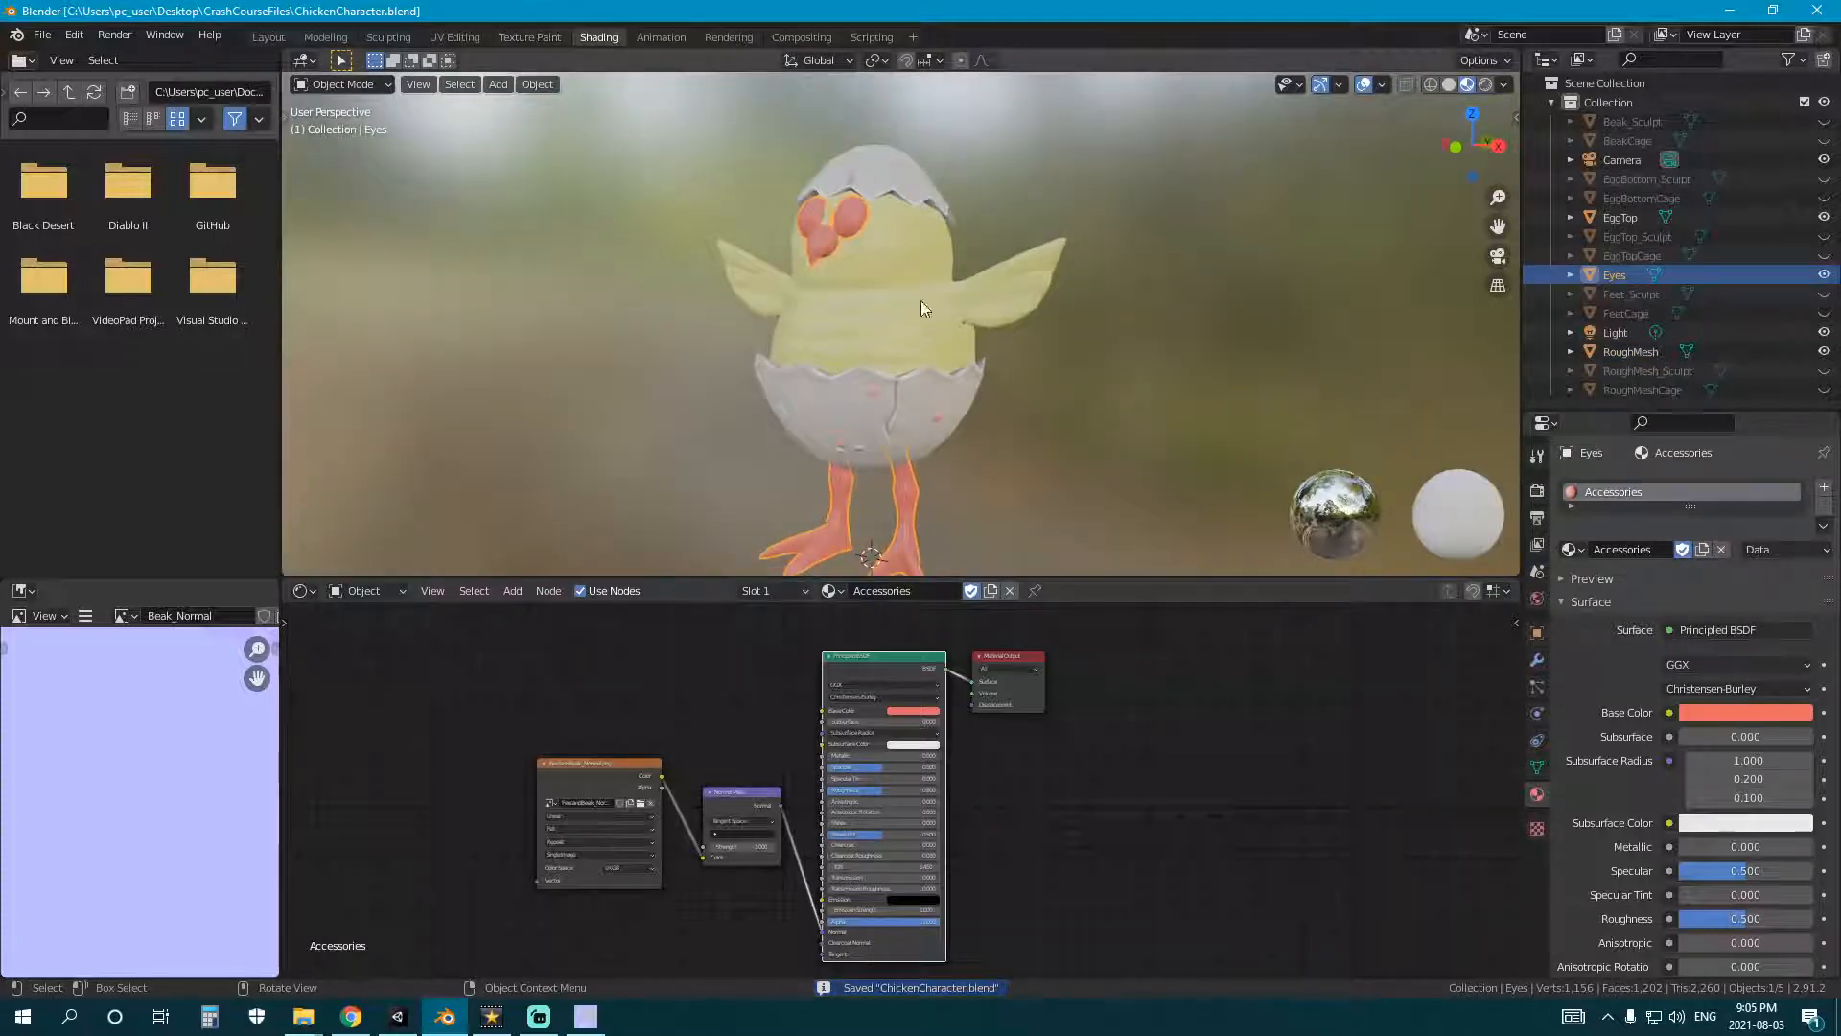
# - Create a blank 1024 × 1024 px image named FeetandBeak_Albedo with an orange-red fill of hue 0.021, saturation 0.603, value 0.864
pyautogui.click(529, 37)
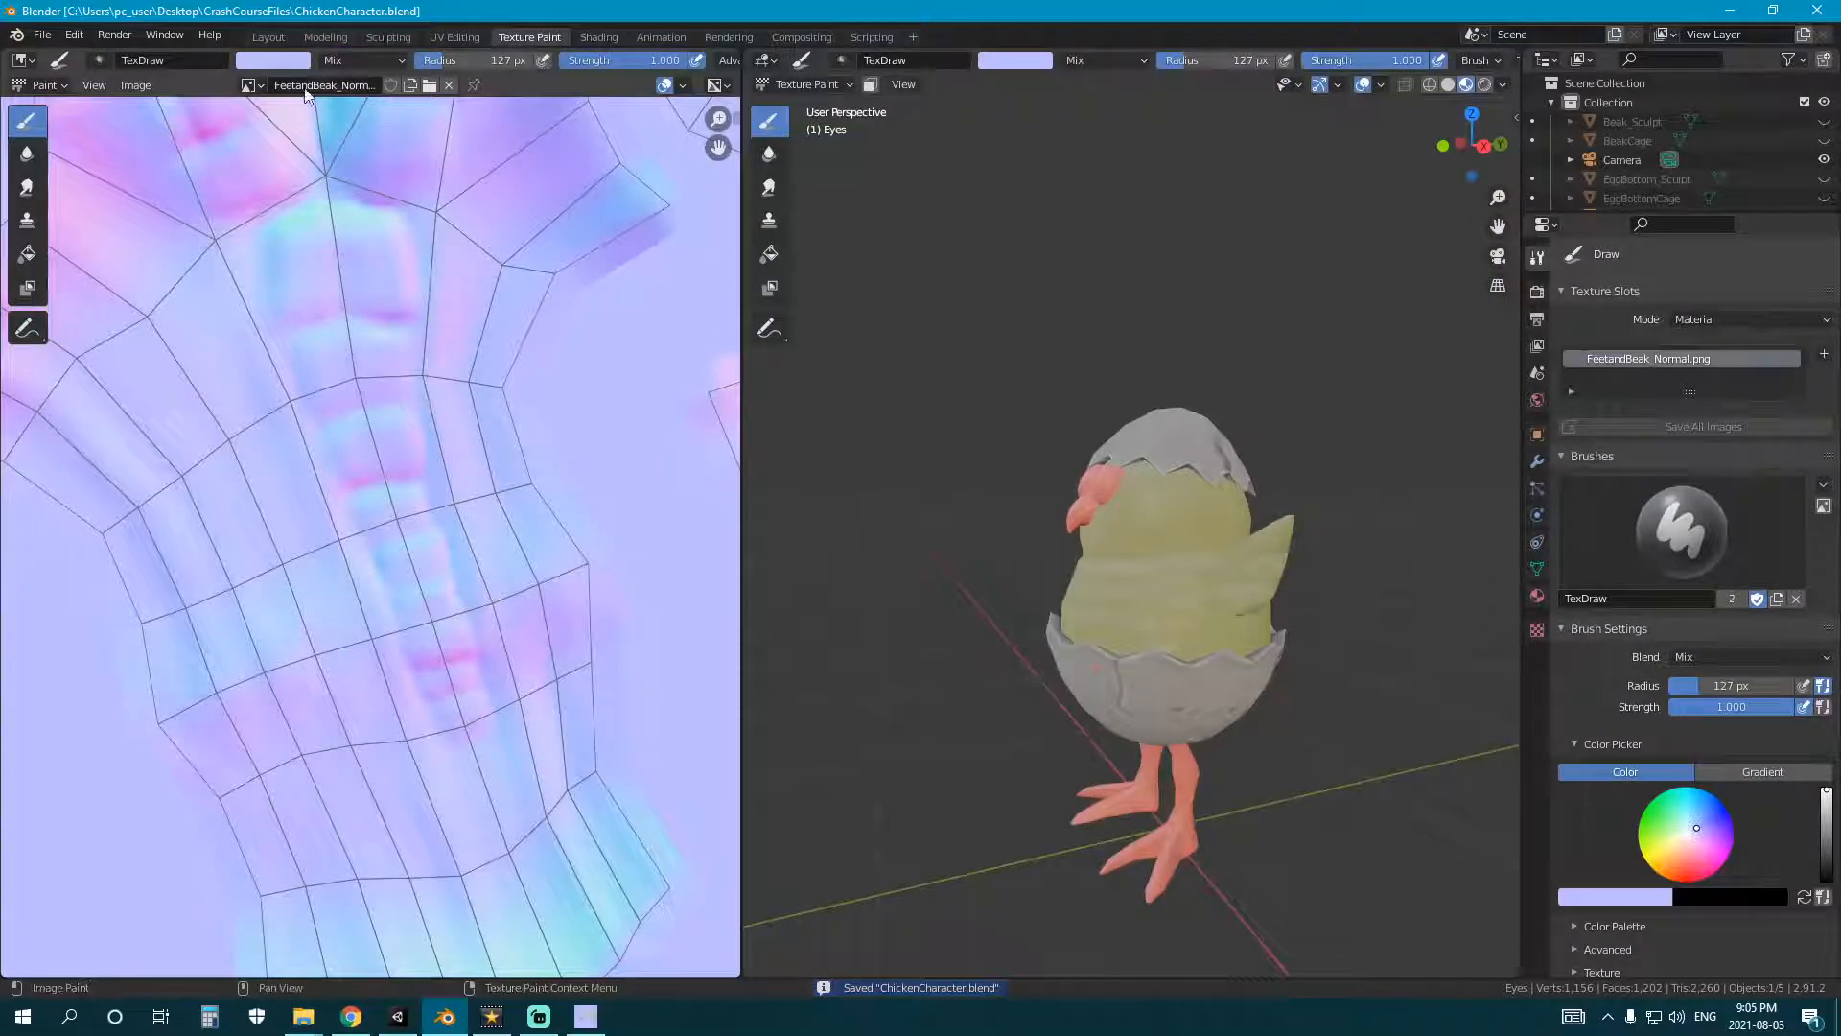
pyautogui.click(422, 85)
pyautogui.click(446, 122)
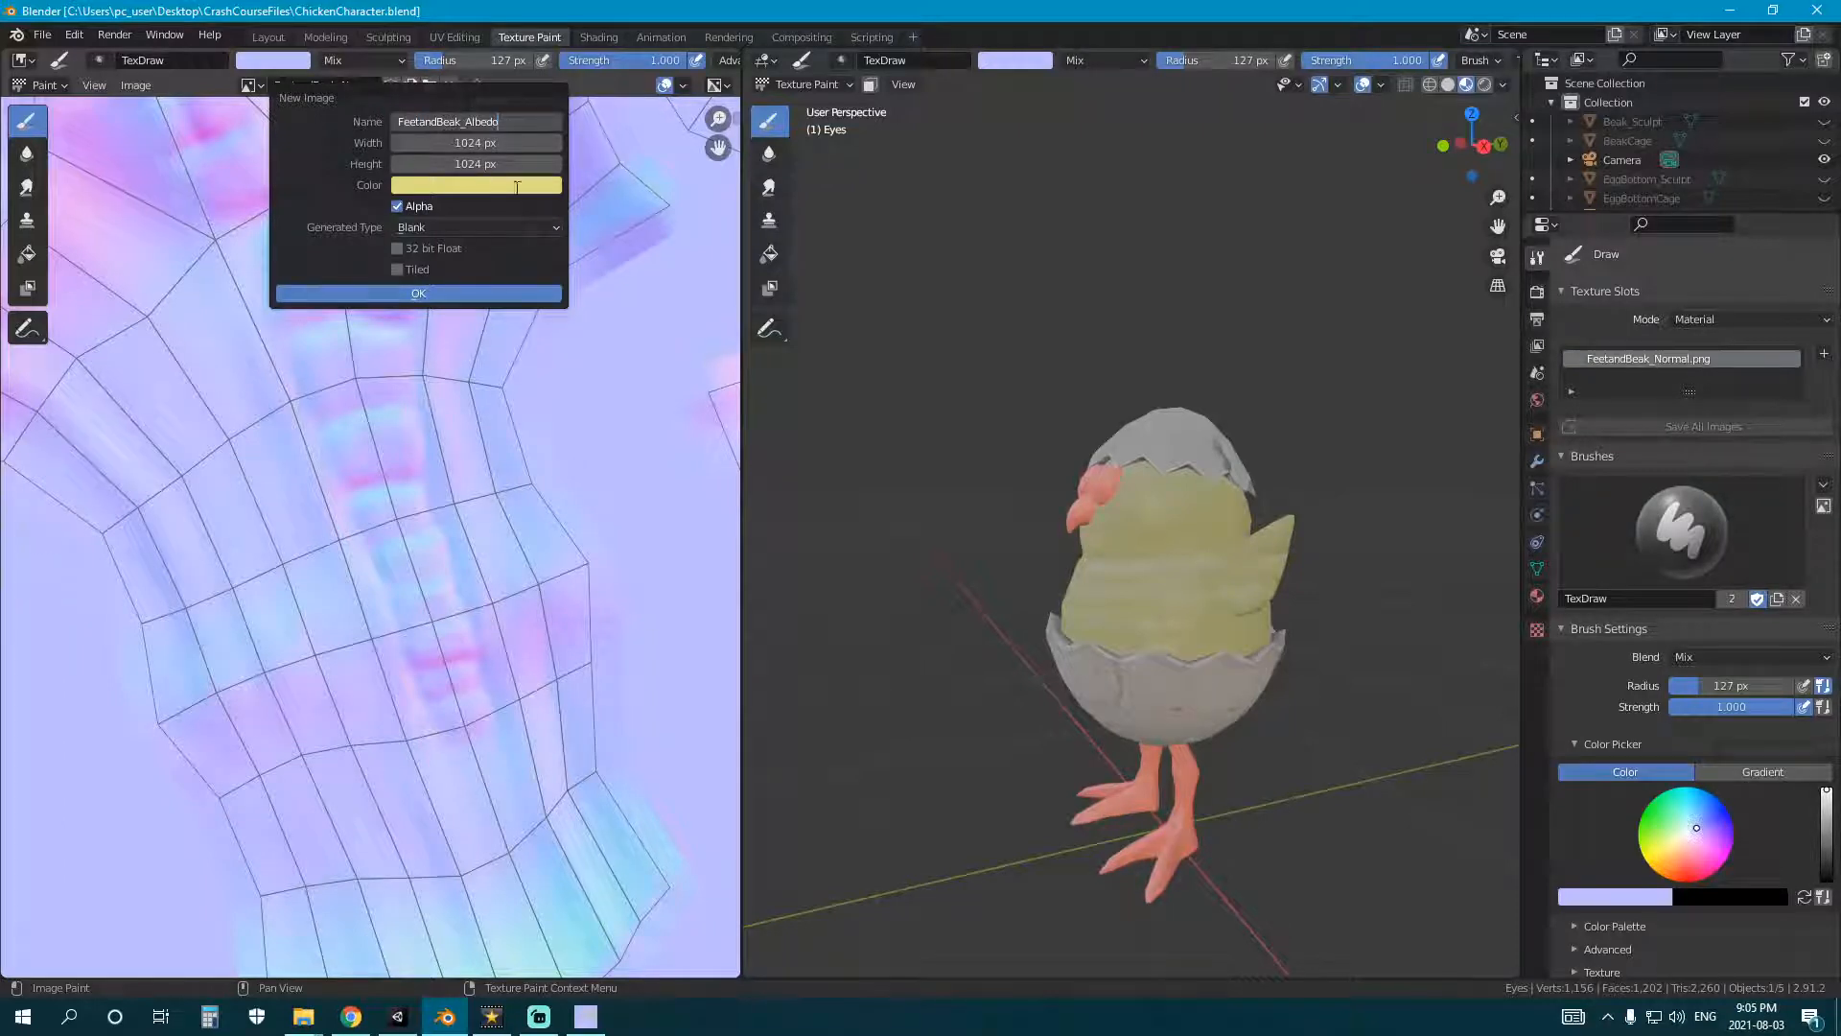
pyautogui.click(482, 183)
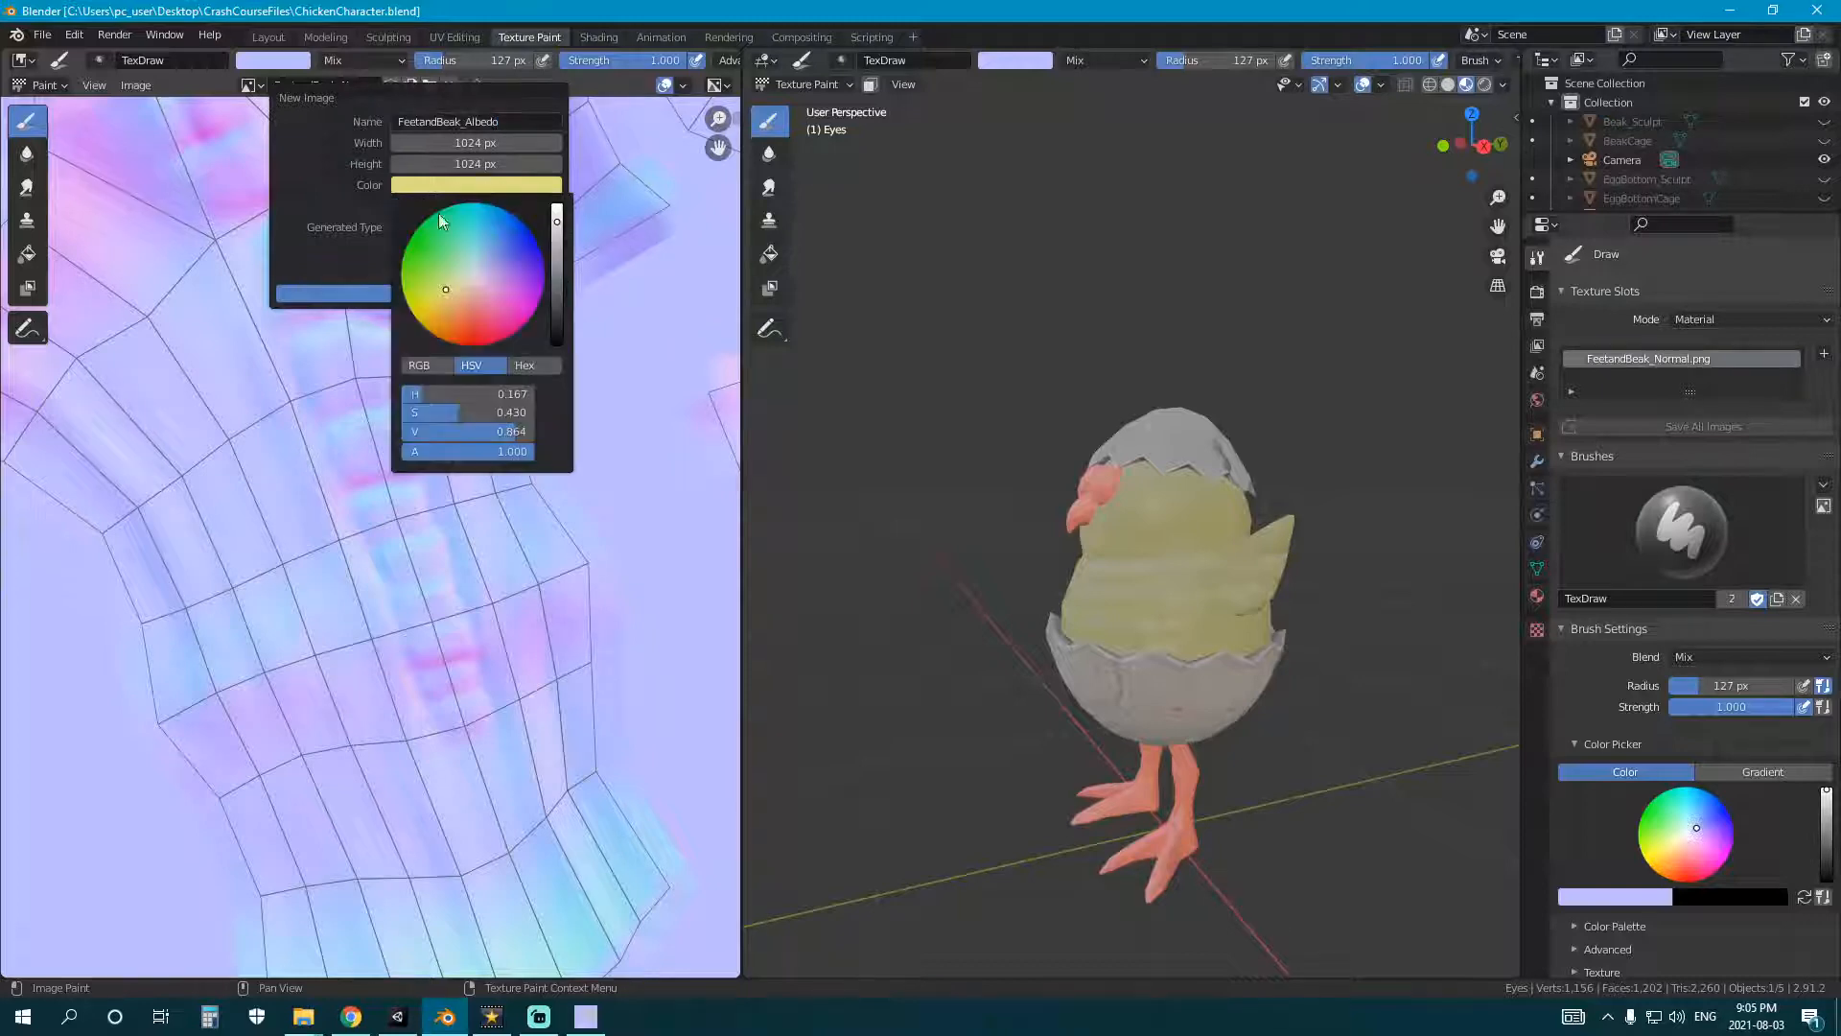
pyautogui.moveTo(452, 321); pyautogui.dragTo(459, 328)
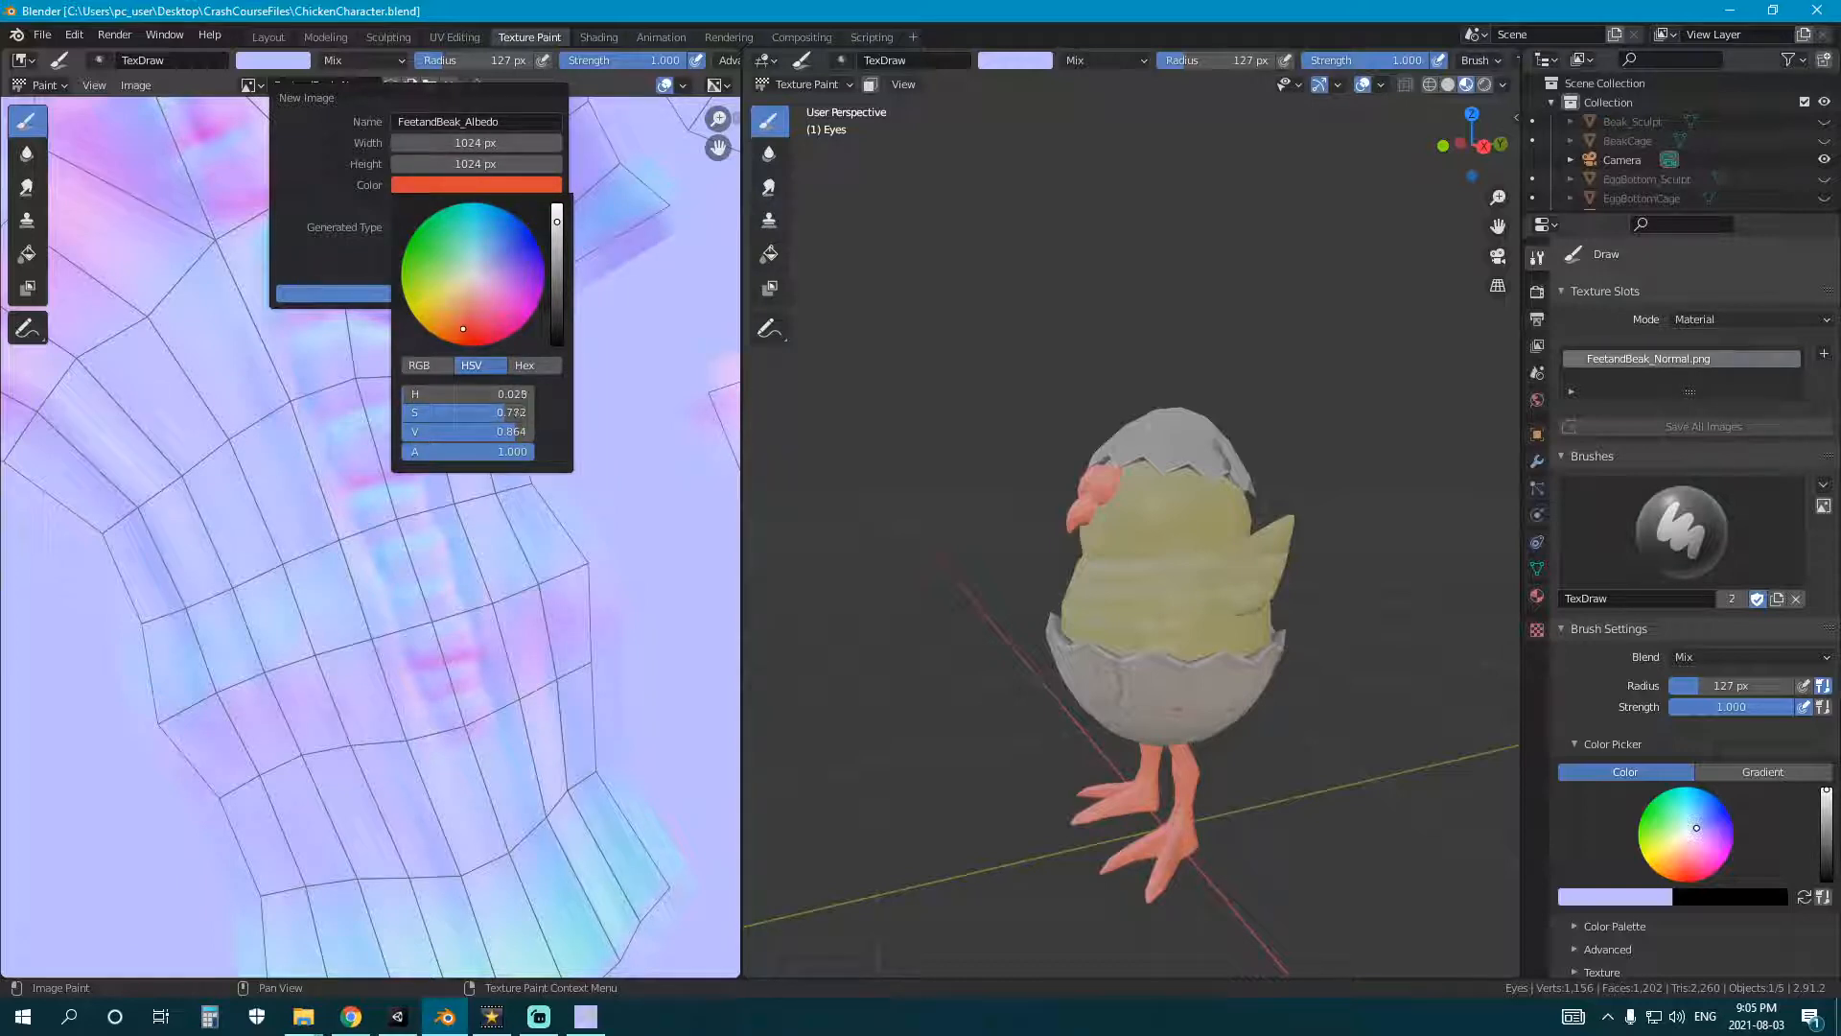
pyautogui.moveTo(460, 328); pyautogui.dragTo(457, 318)
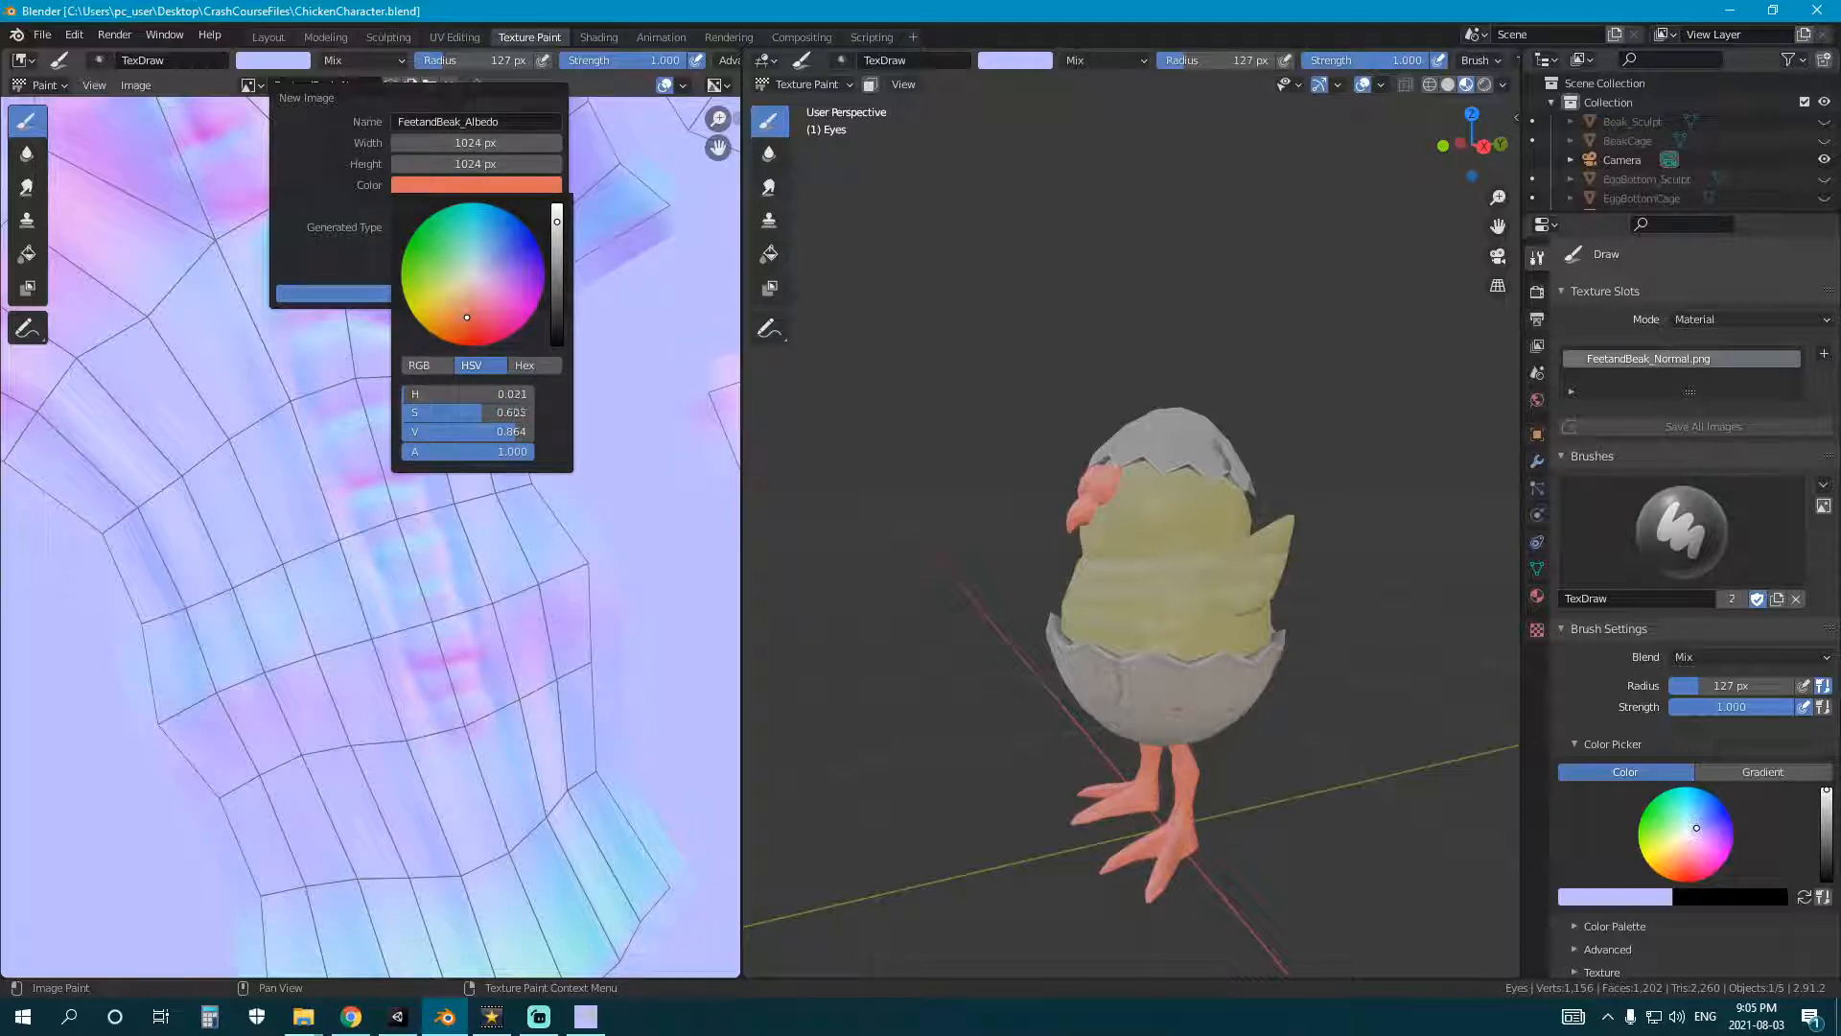
pyautogui.click(445, 293)
# - Save the orange-red image as FeetandBeak_Albedo.png in the CrashCourseTextures folder
pyautogui.click(135, 85)
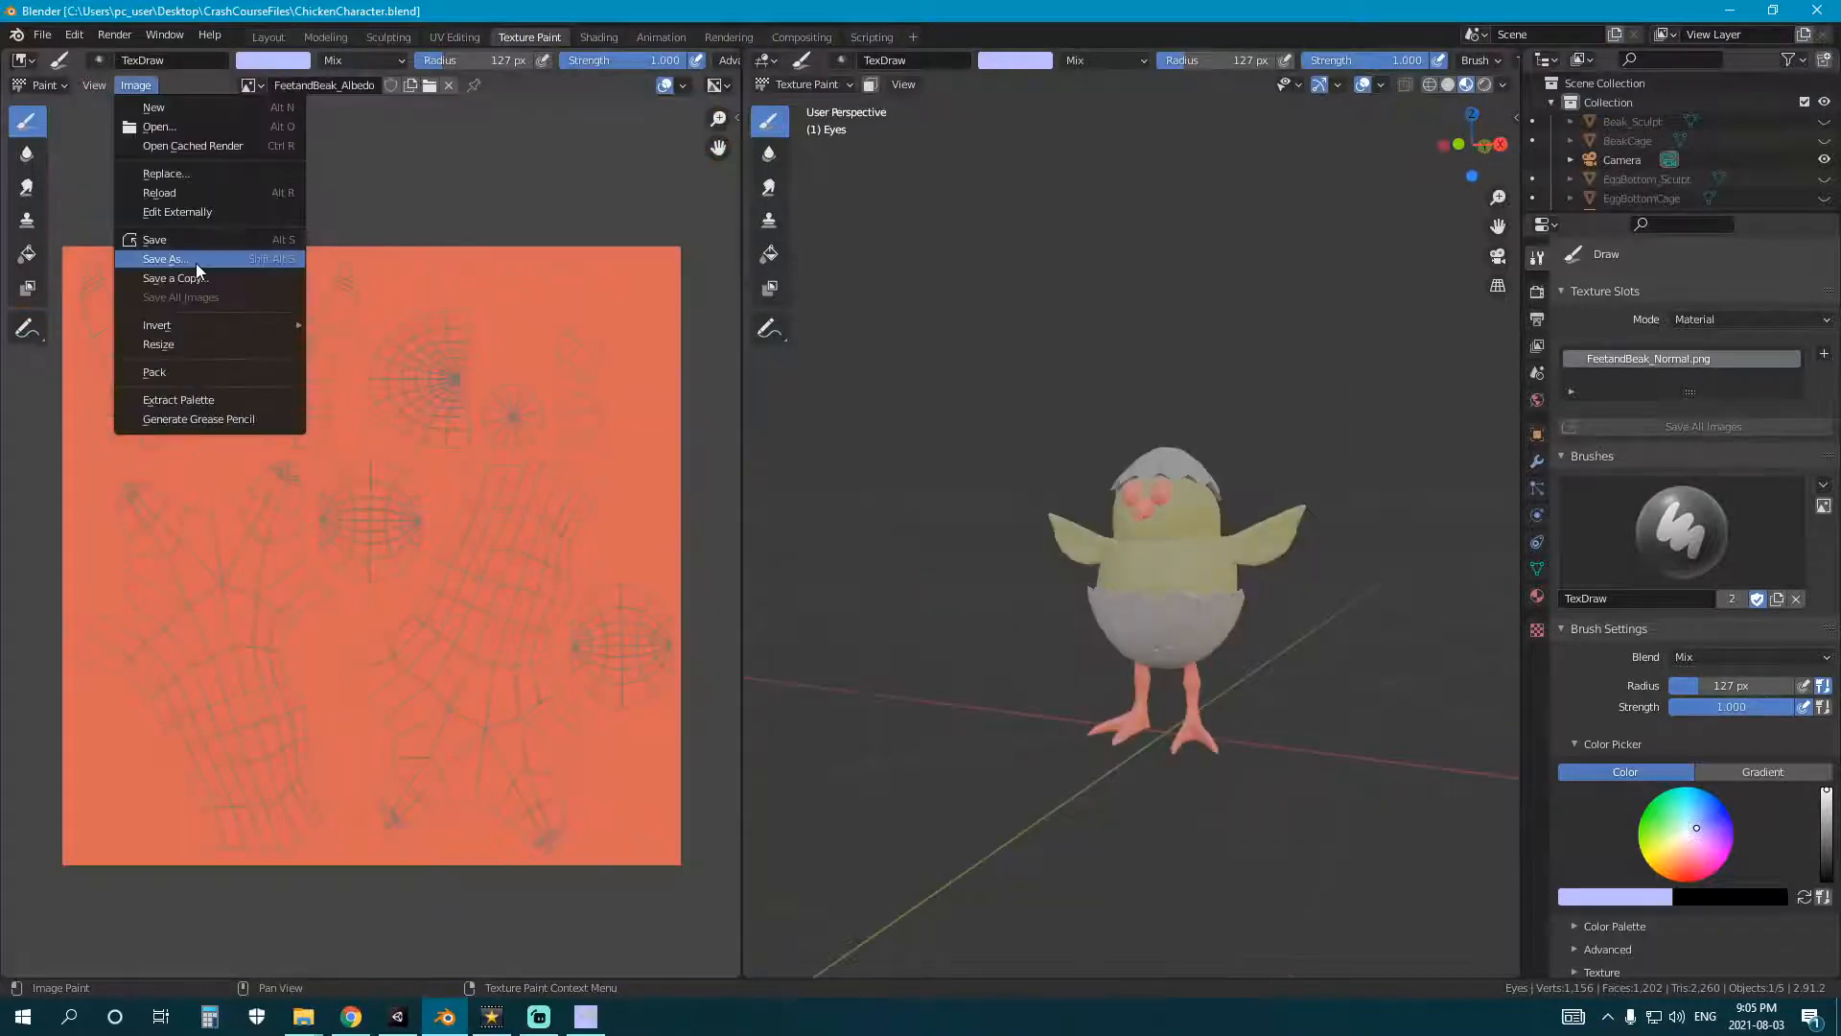
pyautogui.click(165, 259)
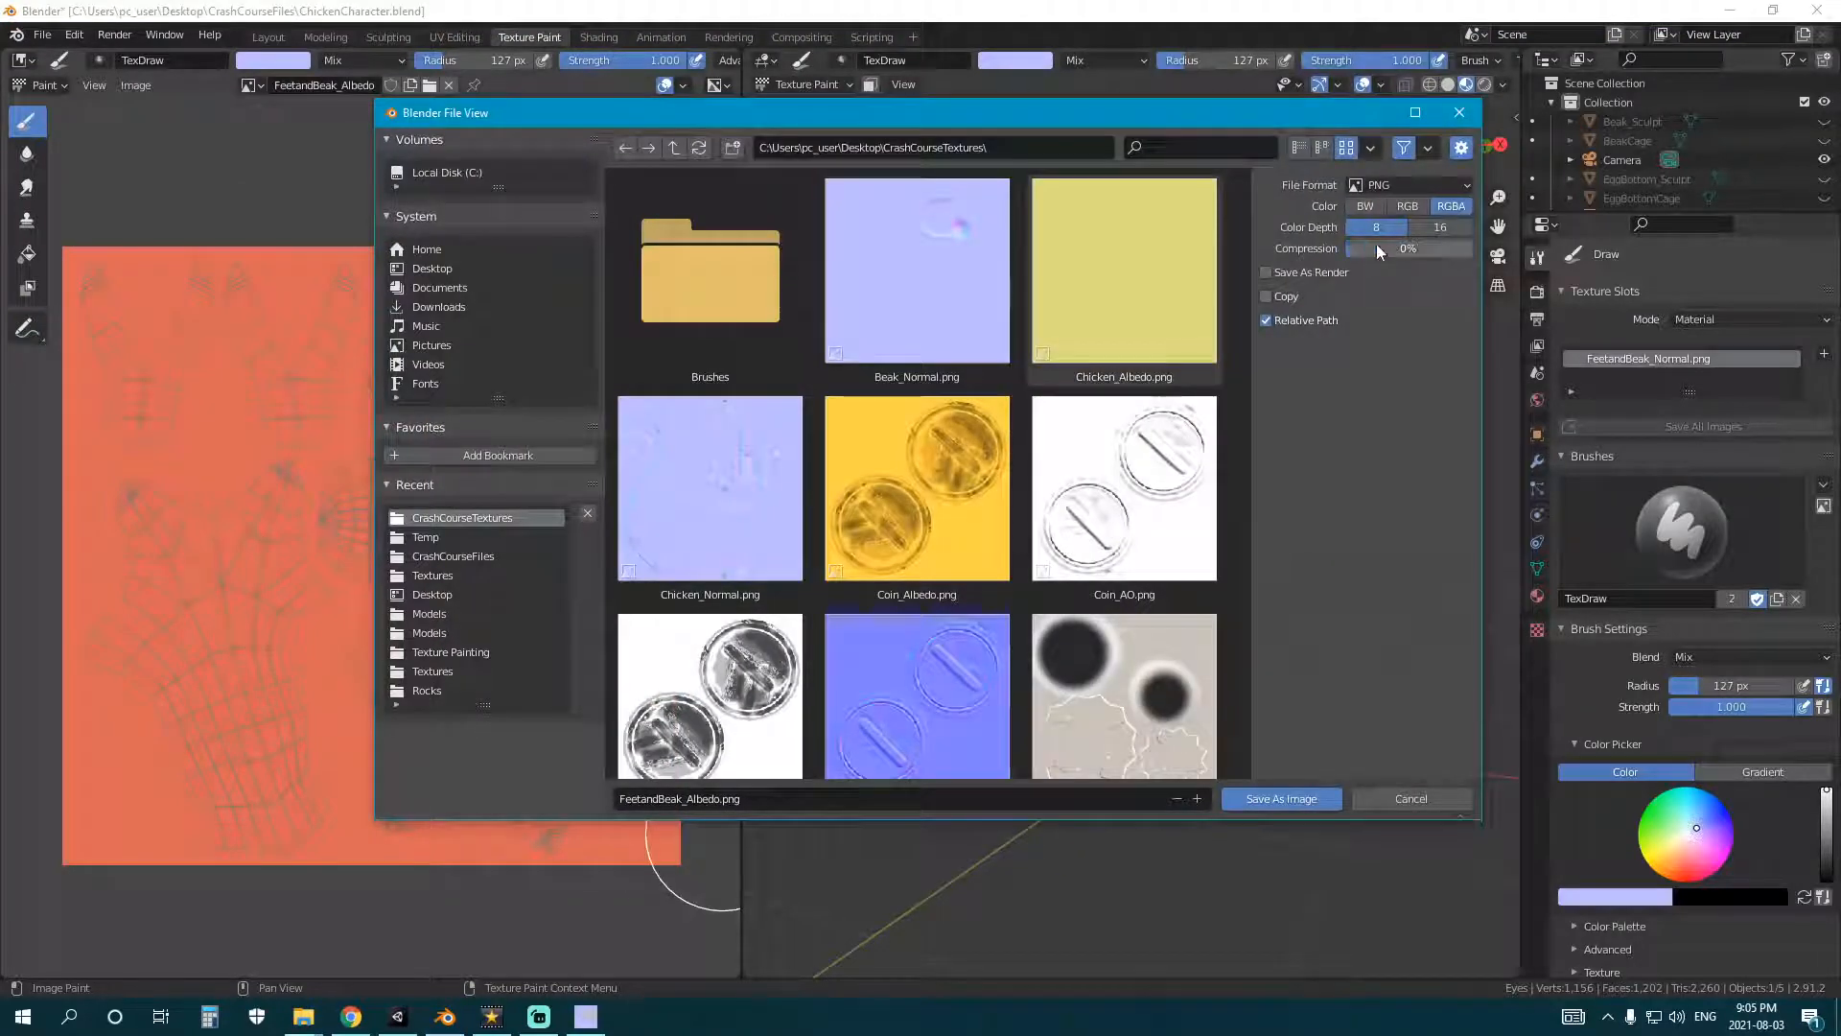
pyautogui.click(1281, 799)
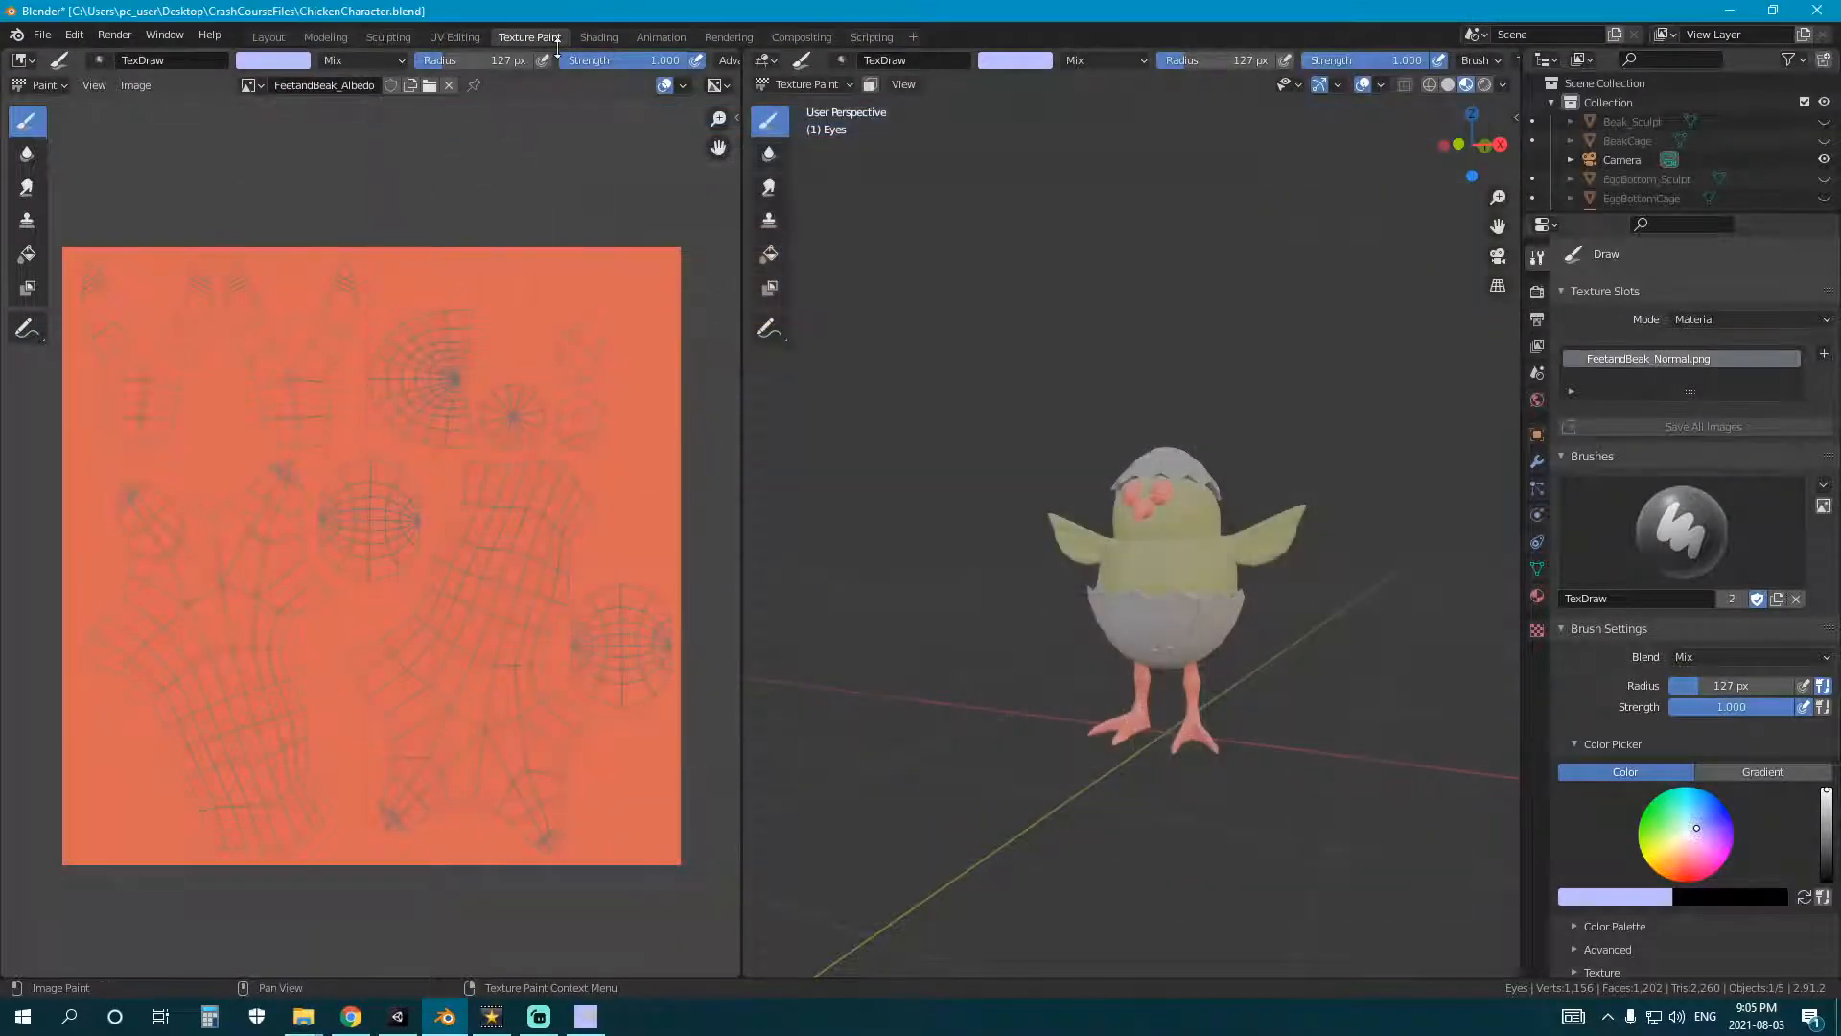
# - Add an Image Texture node to the Accessories material and connect its Color output to the Base Color input
pyautogui.click(597, 38)
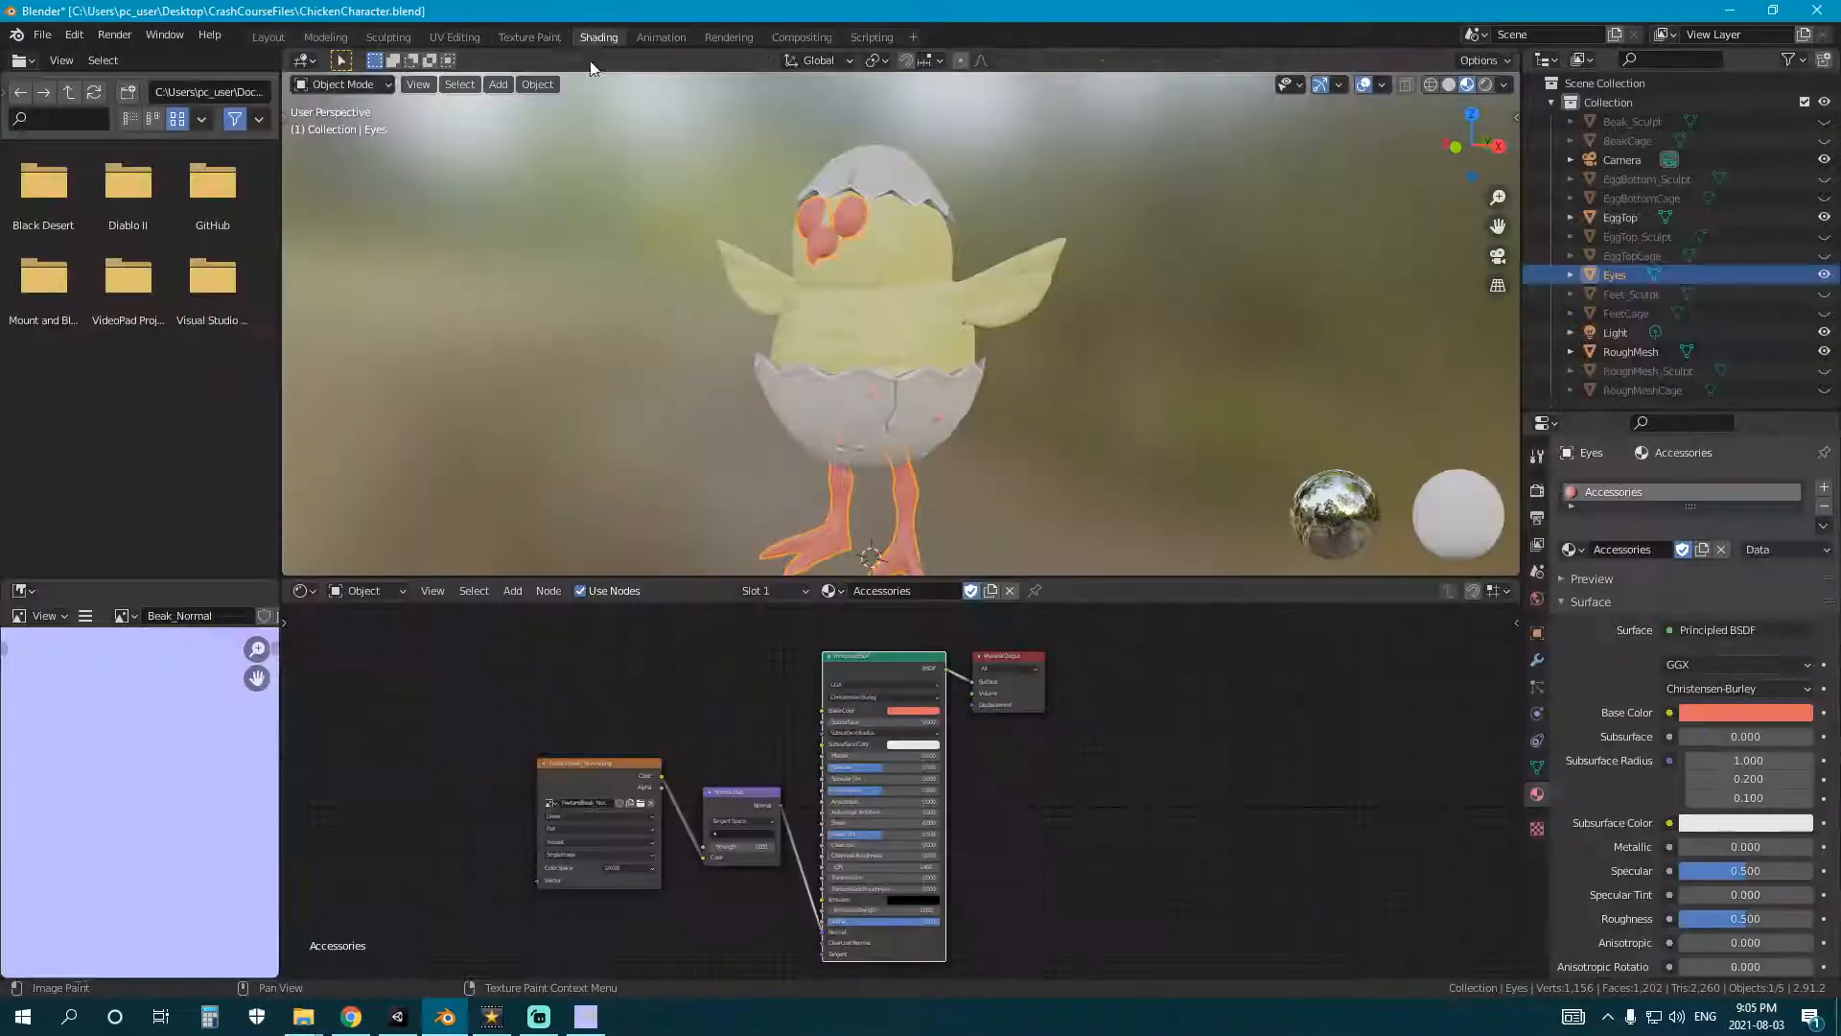
pyautogui.hotkey('shift', 'a')
pyautogui.moveTo(660, 695)
pyautogui.click(767, 509)
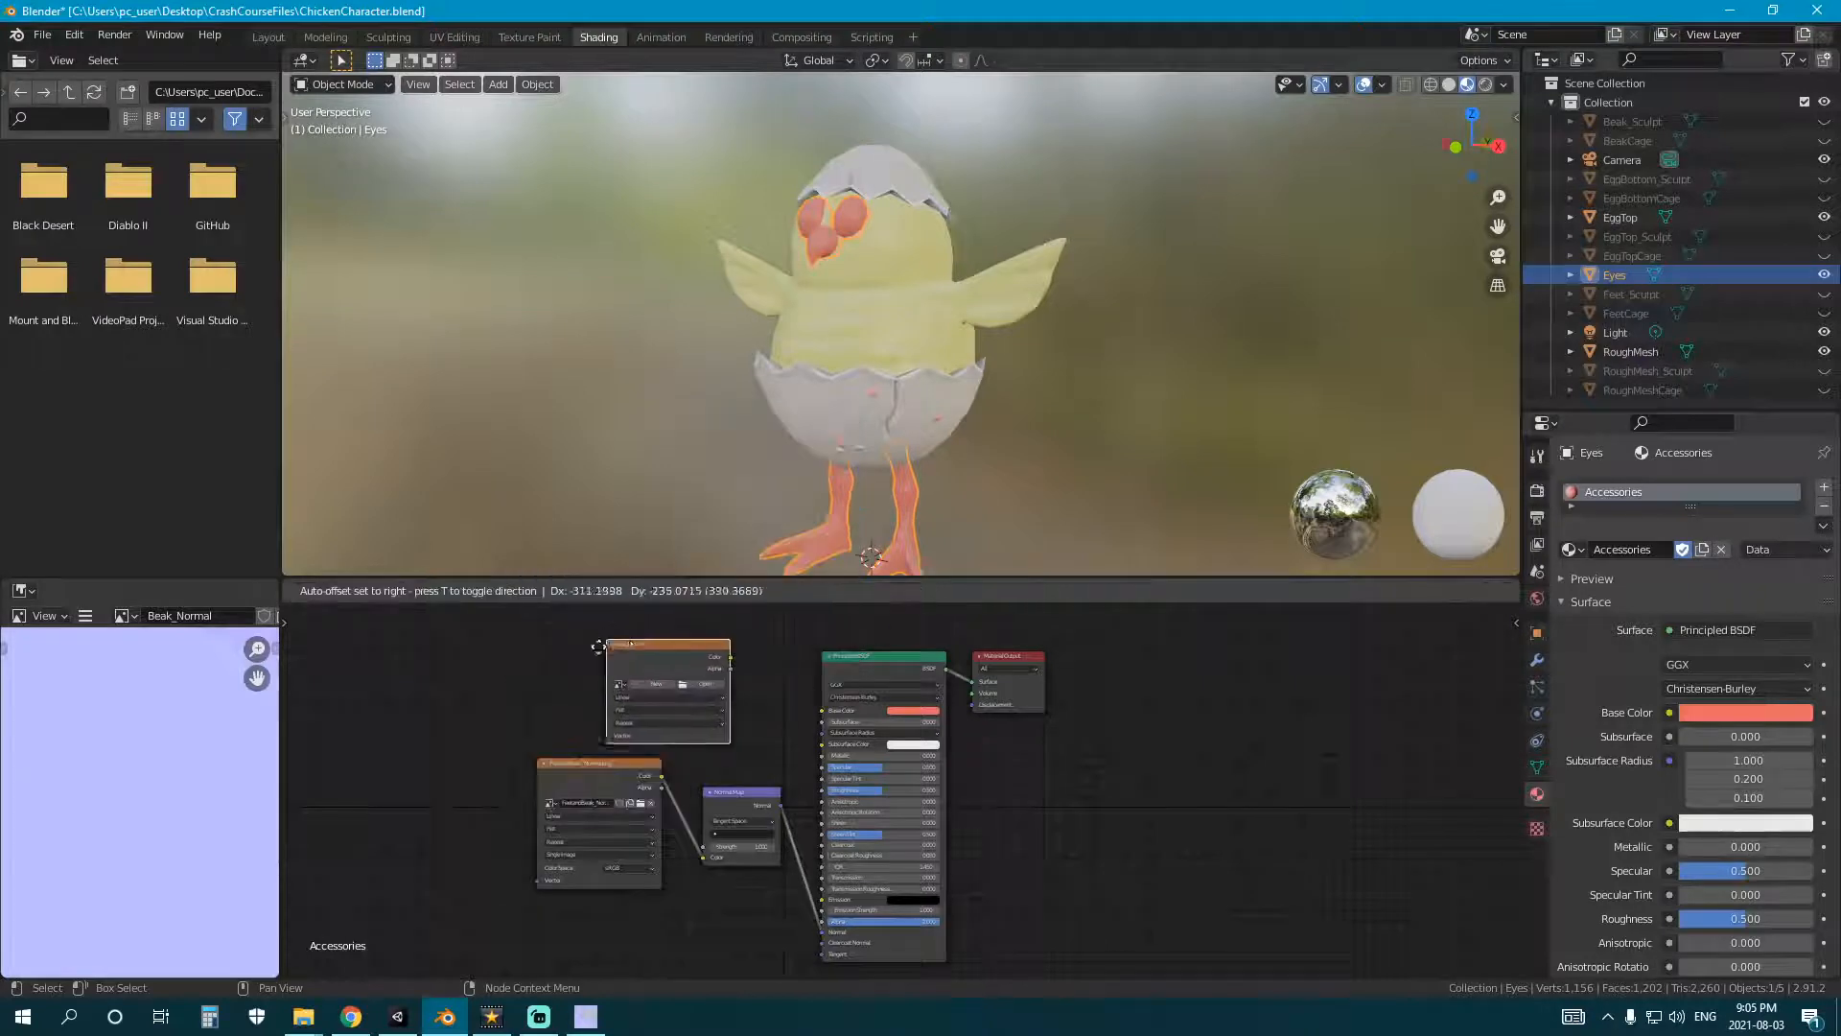
pyautogui.click(580, 654)
pyautogui.moveTo(713, 664); pyautogui.dragTo(823, 710)
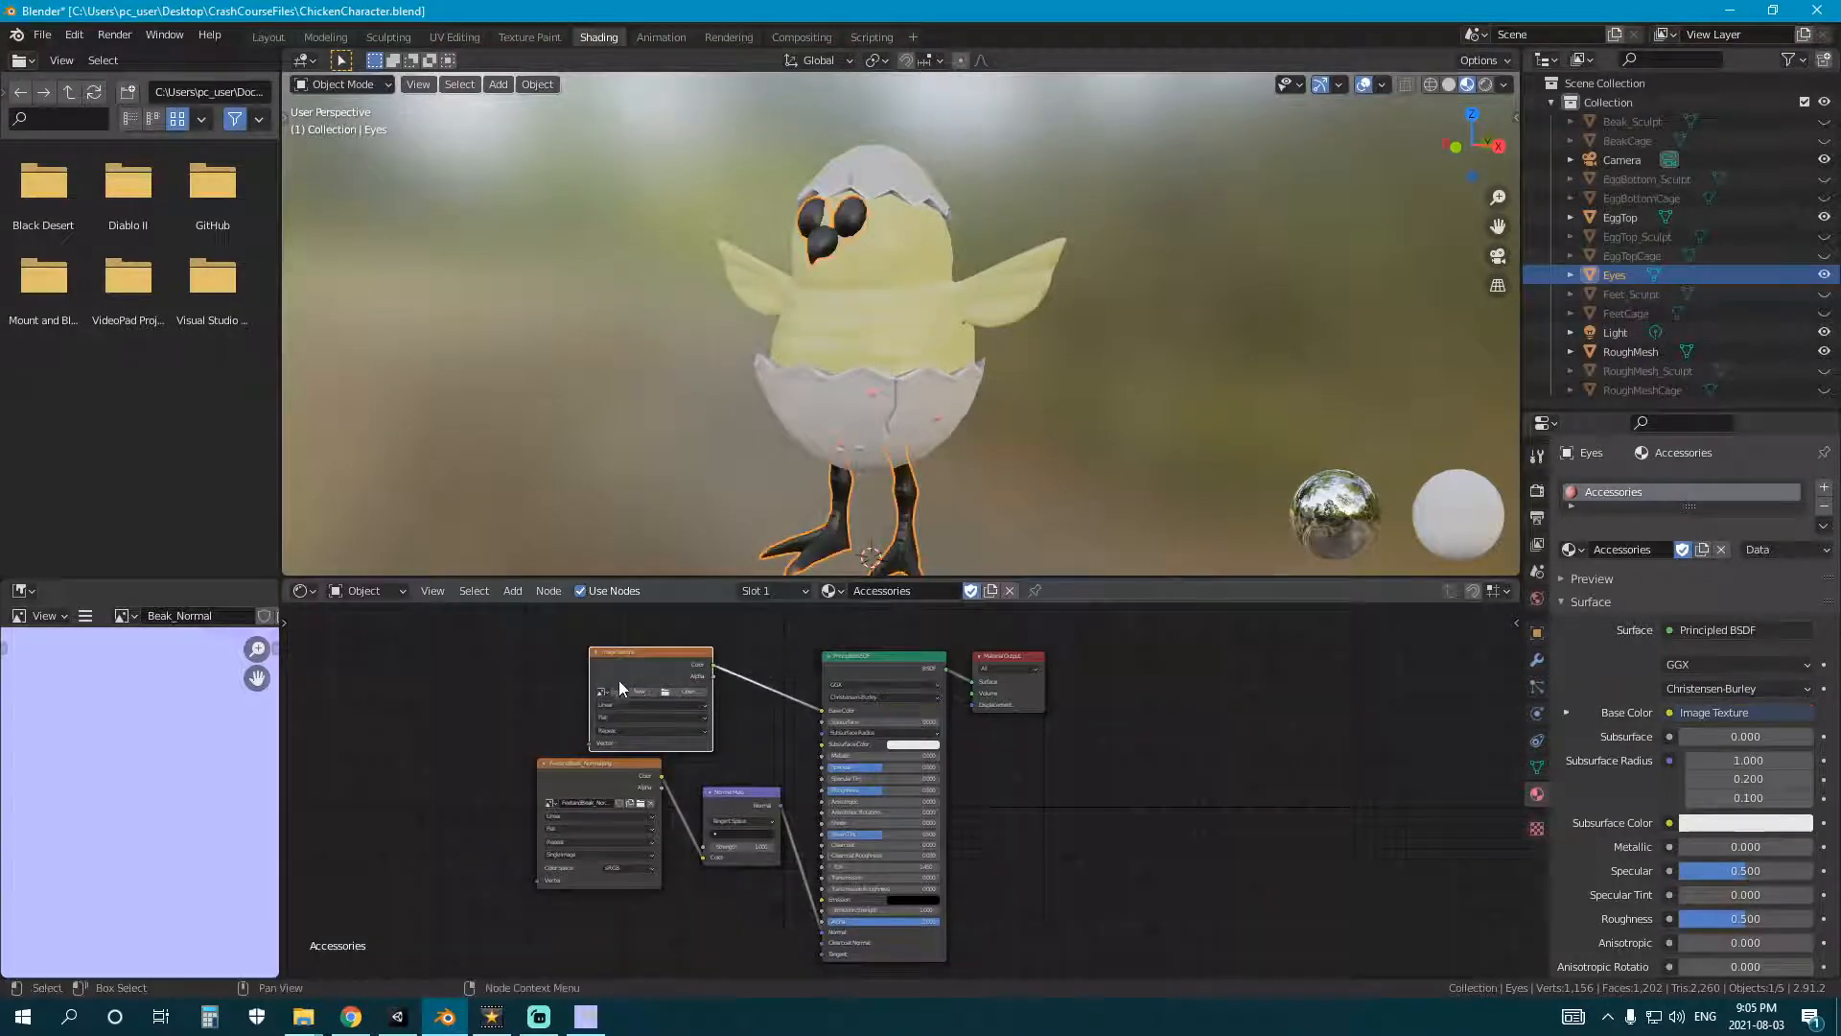
# - Load the FeetandBeak_Albedo image from CrashCourseTextures into the Accessories material's new image node and save the Blender file
pyautogui.click(687, 689)
pyautogui.click(463, 519)
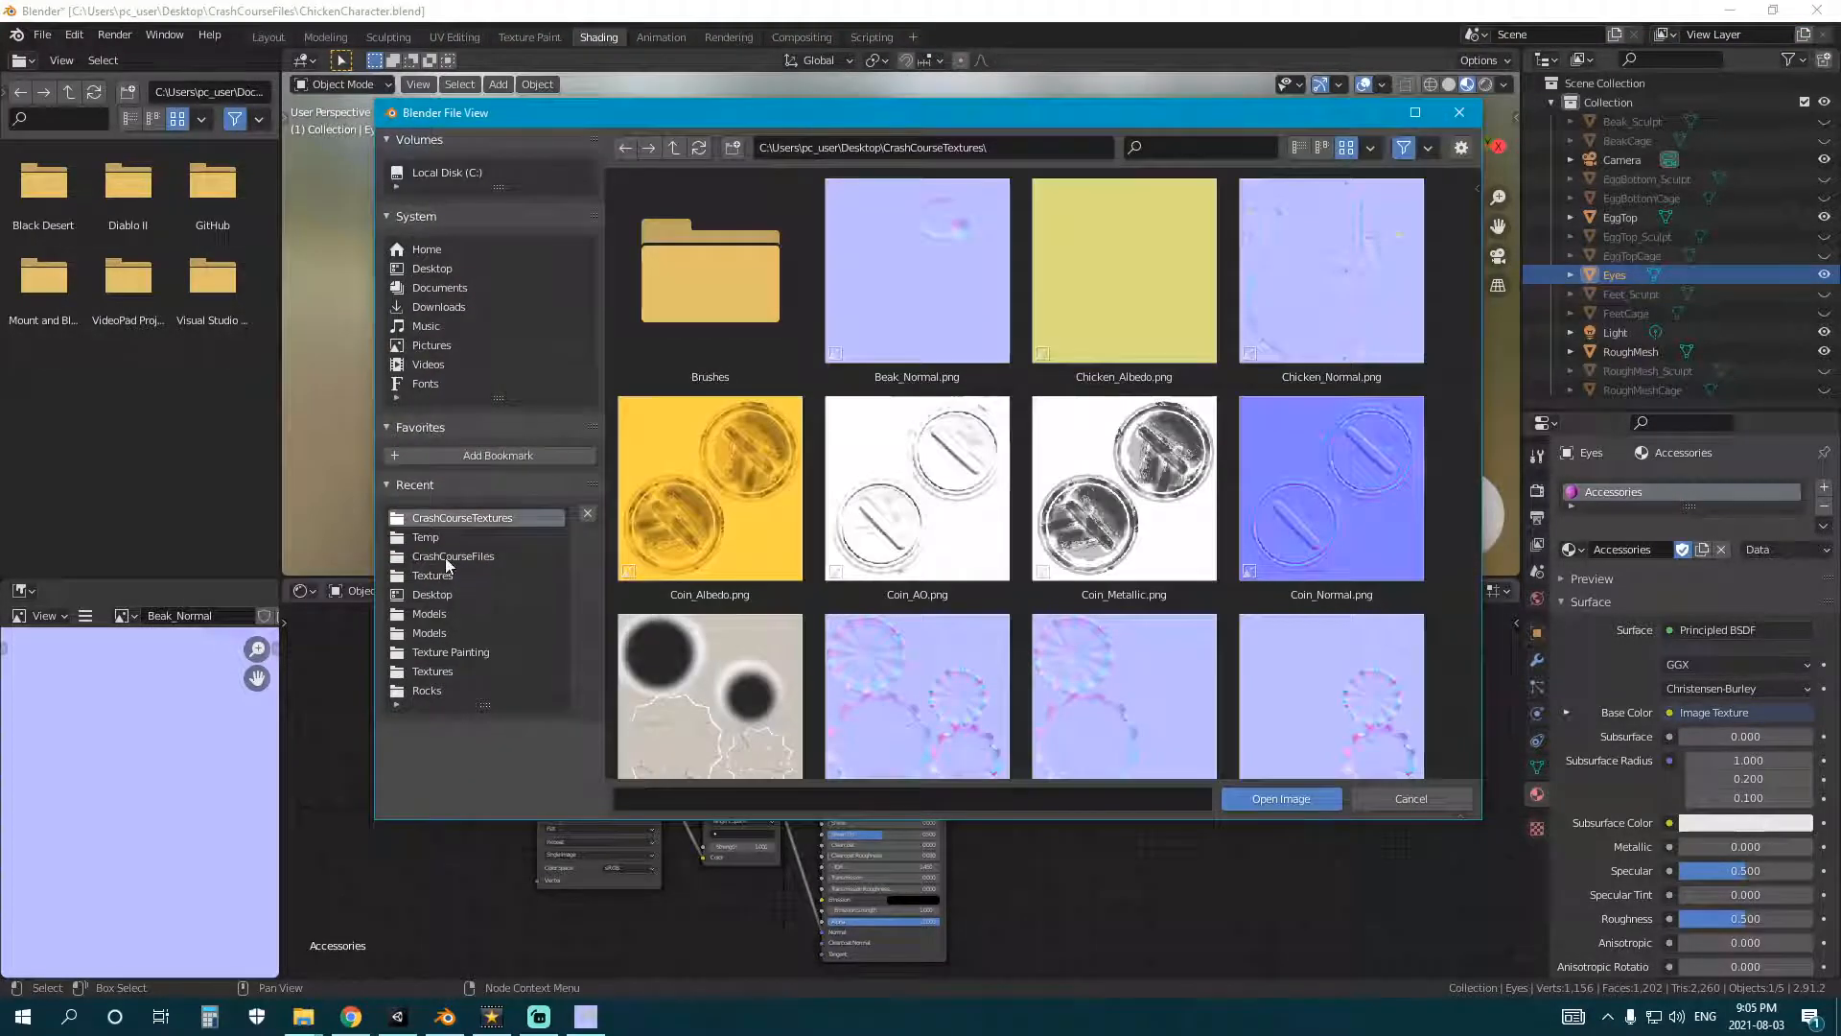
pyautogui.scroll(-5, 860, 564)
pyautogui.click(906, 533)
pyautogui.doubleClick(907, 534)
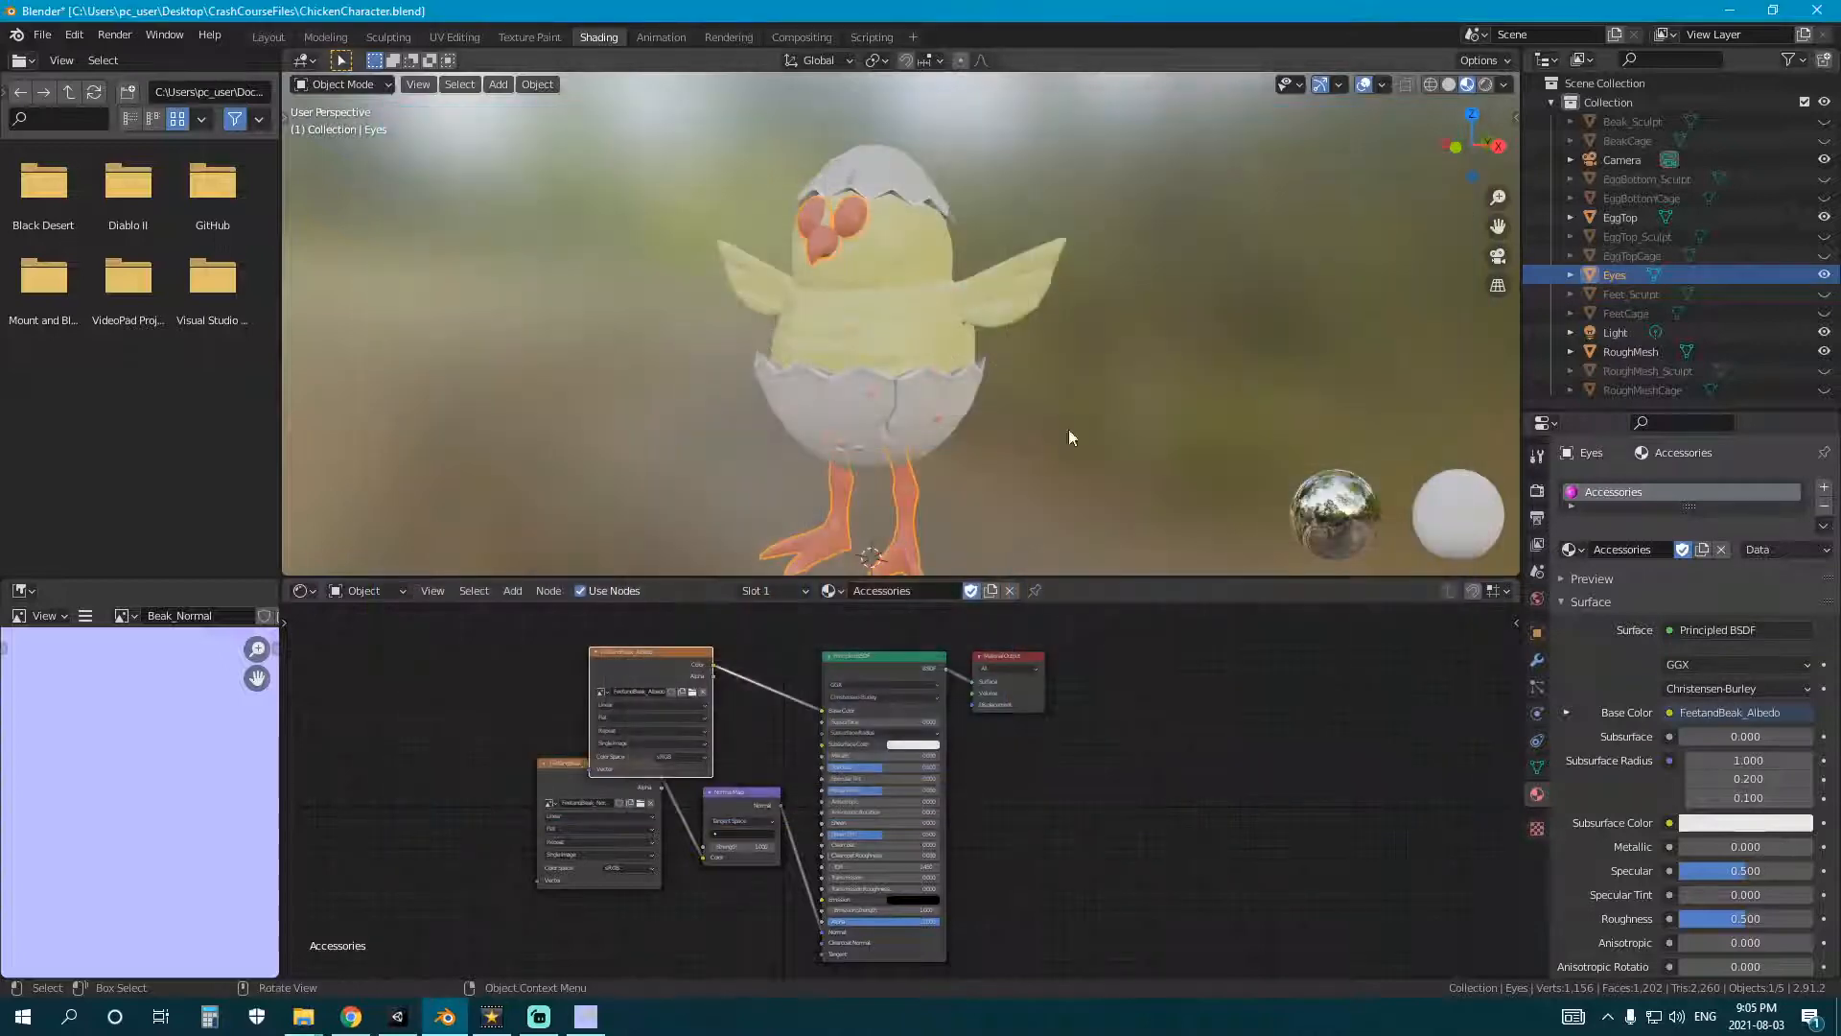
pyautogui.hotkey('ctrl', 's')
# - Examine the chick's base colours from several angles and distances in the Layout workspace
pyautogui.click(269, 37)
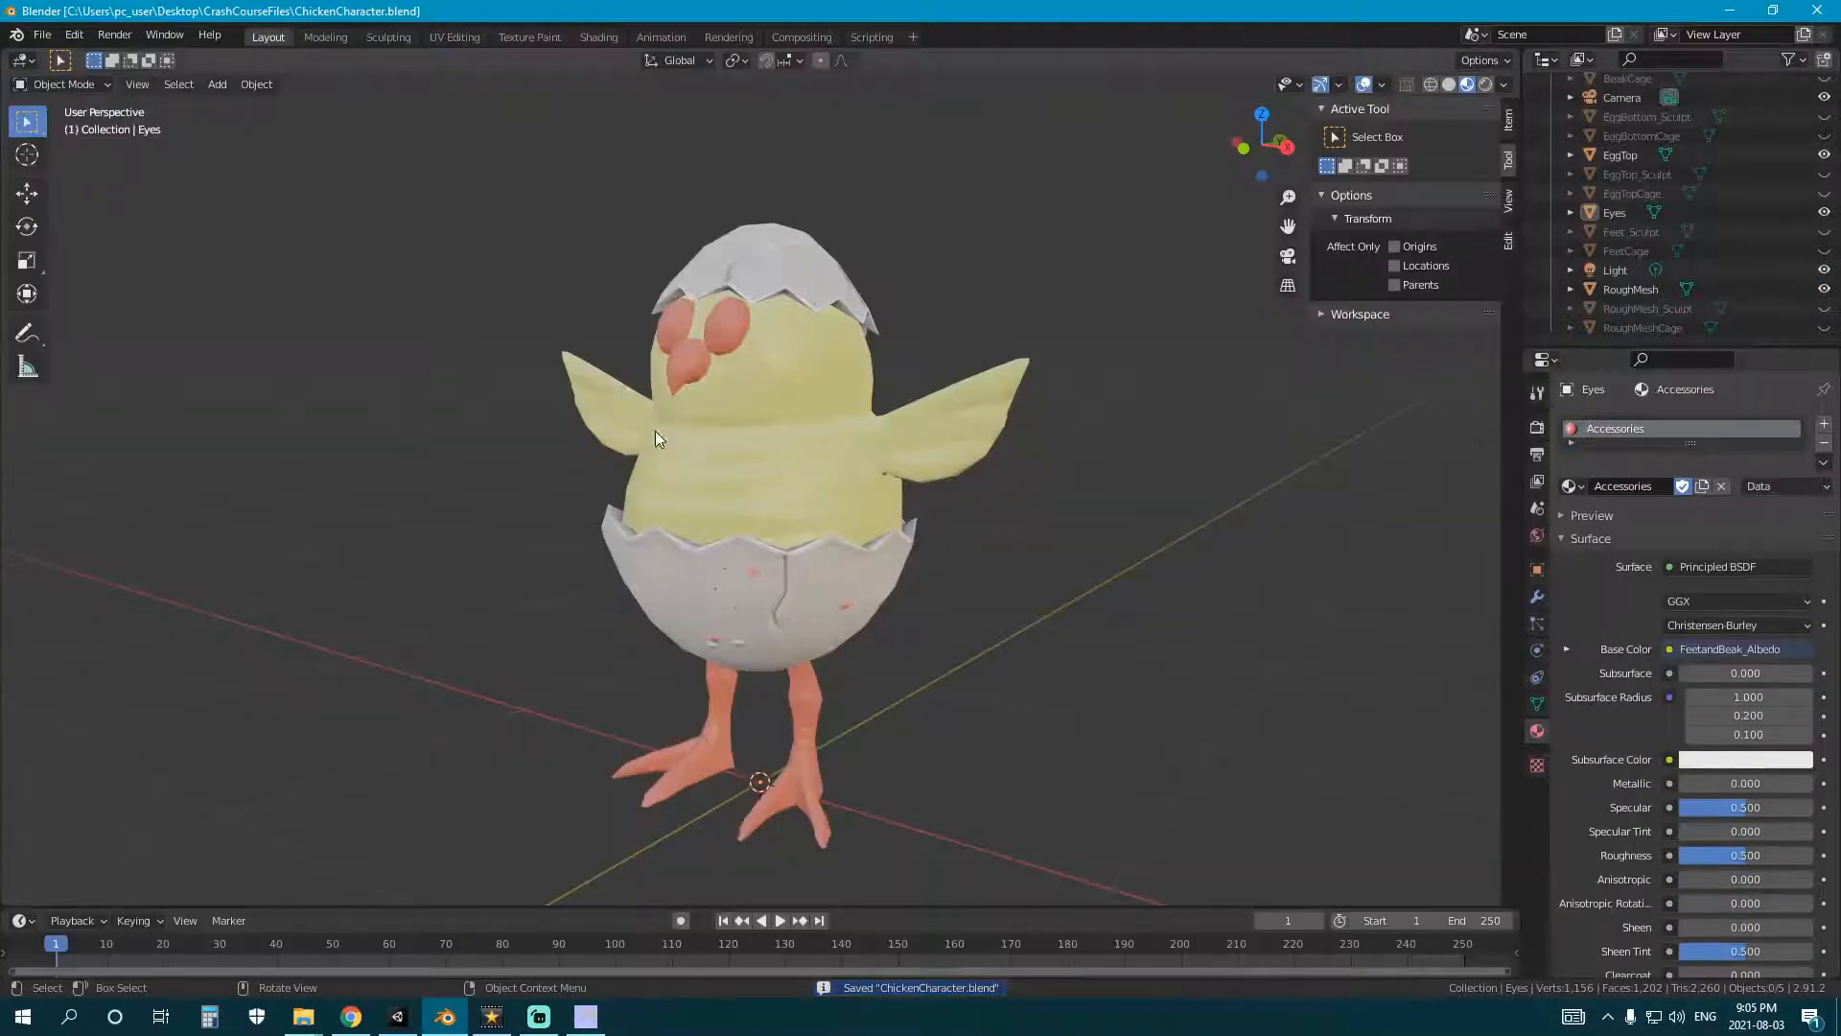
pyautogui.click(863, 494)
pyautogui.scroll(3, 848, 497)
pyautogui.click(850, 247)
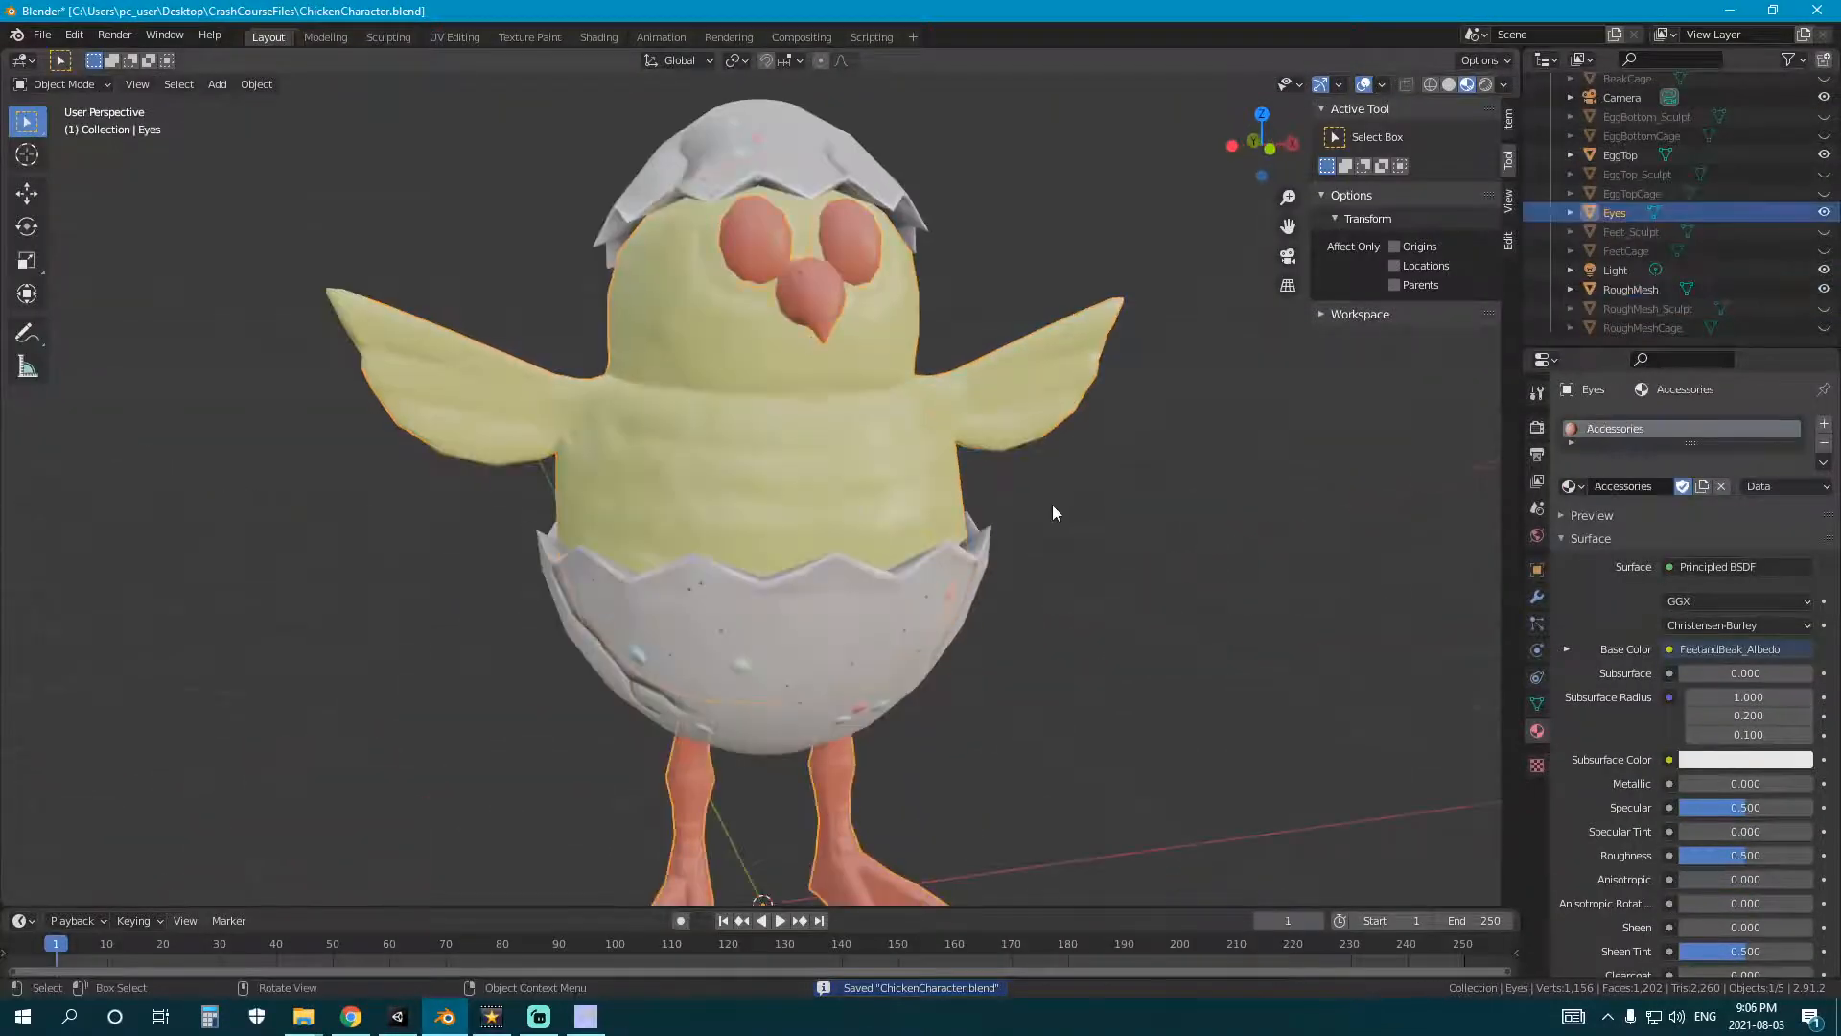
pyautogui.scroll(-4, 1055, 509)
pyautogui.moveTo(1199, 526); pyautogui.dragTo(1121, 554, button='middle')
pyautogui.click(1121, 555)
pyautogui.moveTo(969, 568); pyautogui.dragTo(948, 533, button='middle')
pyautogui.scroll(3, 947, 528)
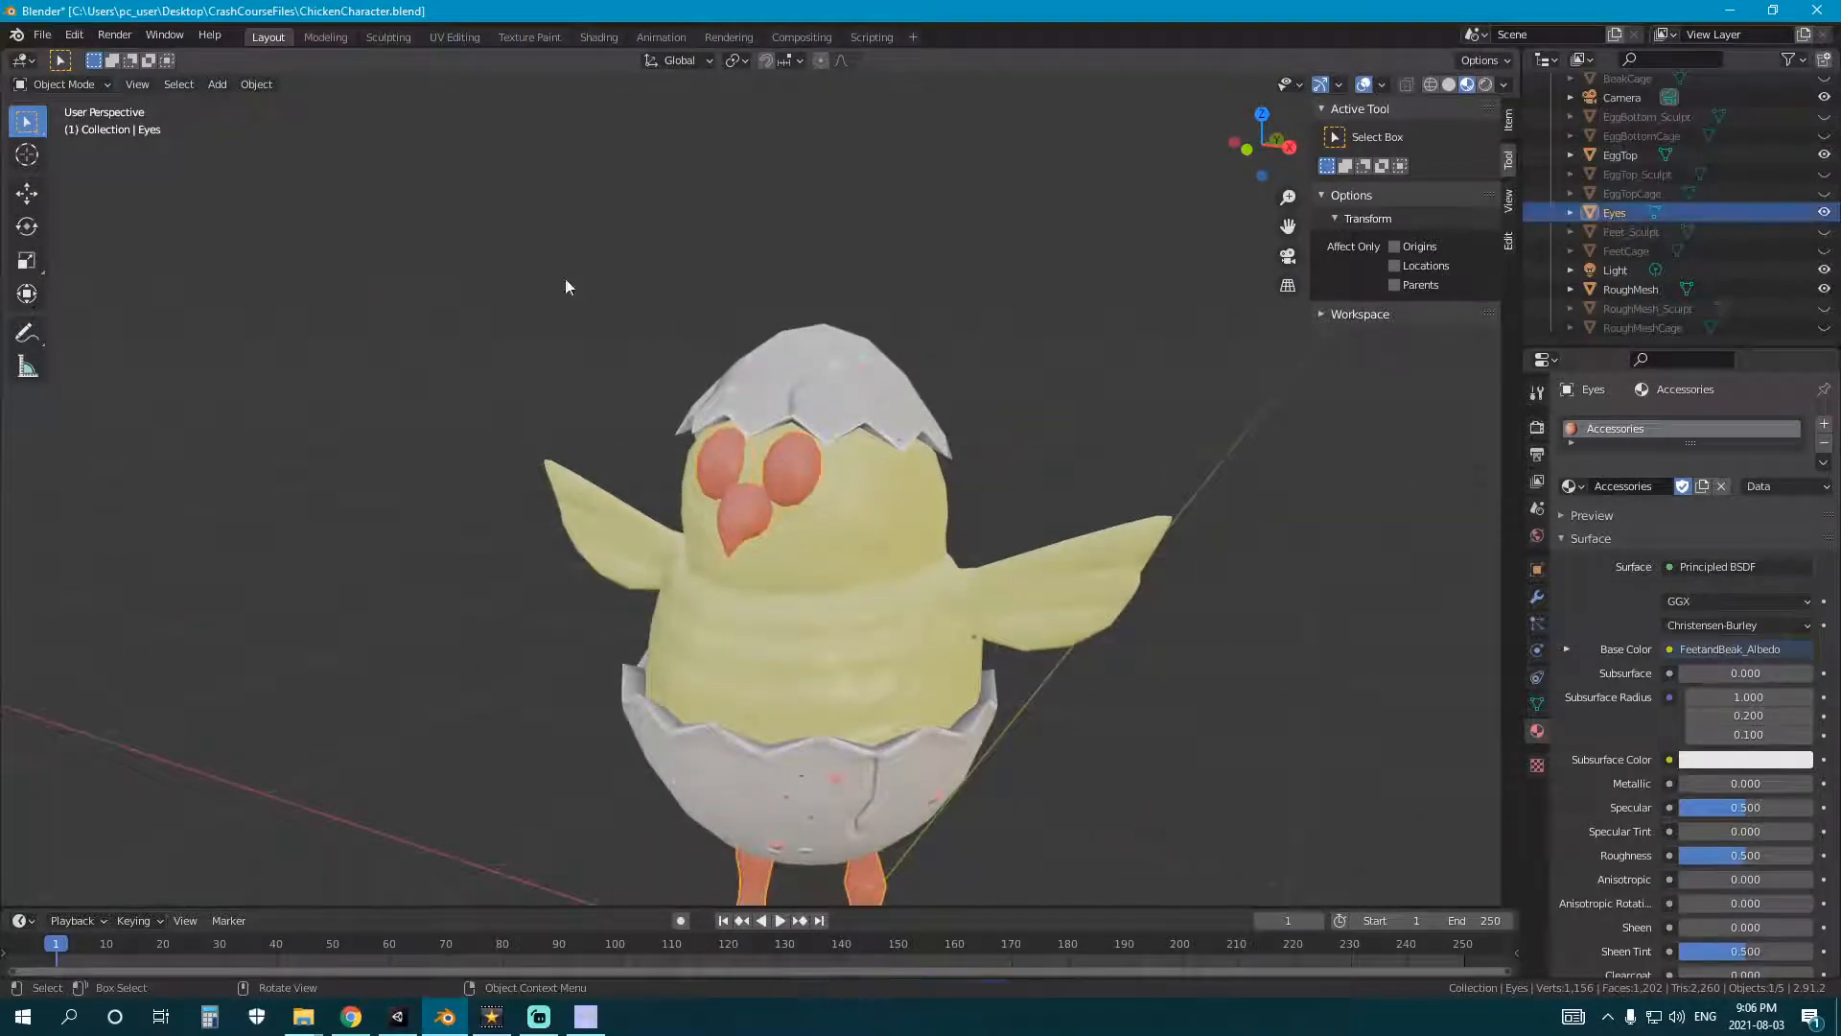
# - Set the texture paint brush to pure white with a 62 px radius for painting the FeetandBeak_Albedo image
pyautogui.click(530, 38)
pyautogui.scroll(5, 1232, 610)
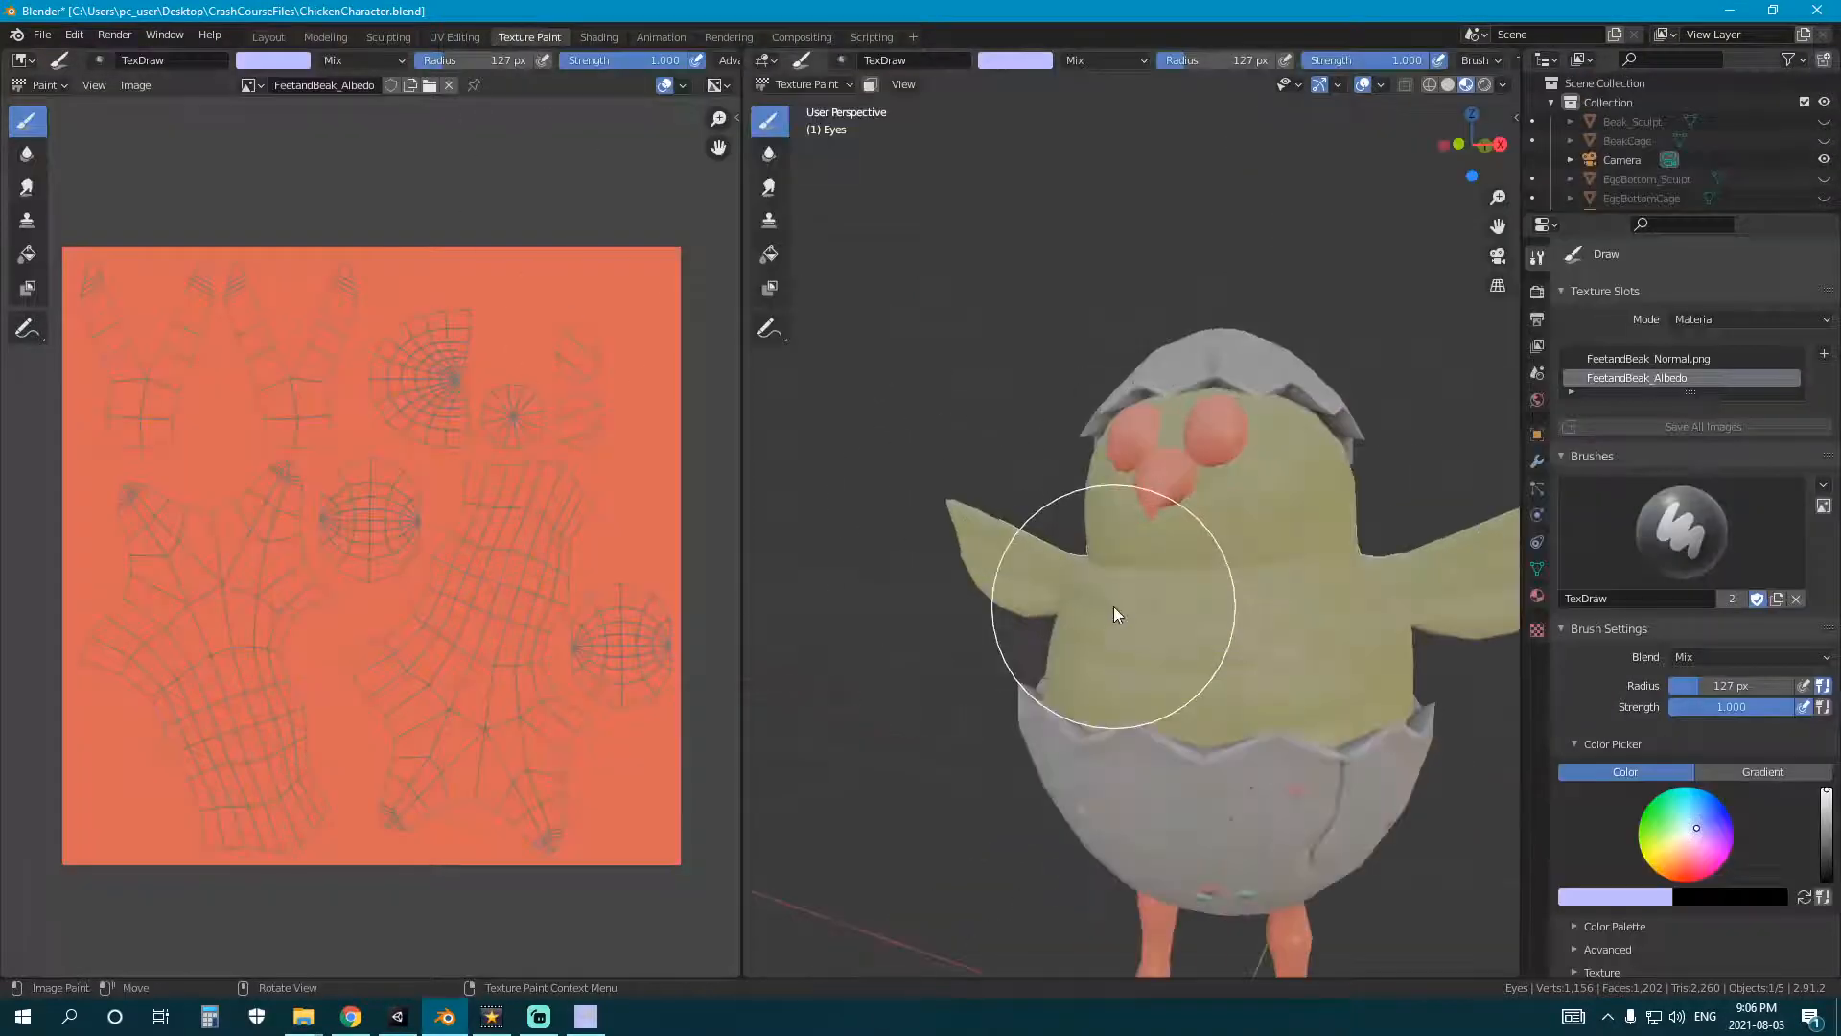
pyautogui.moveTo(1113, 616); pyautogui.dragTo(1065, 637, button='middle')
pyautogui.moveTo(521, 588); pyautogui.dragTo(468, 566, button='middle')
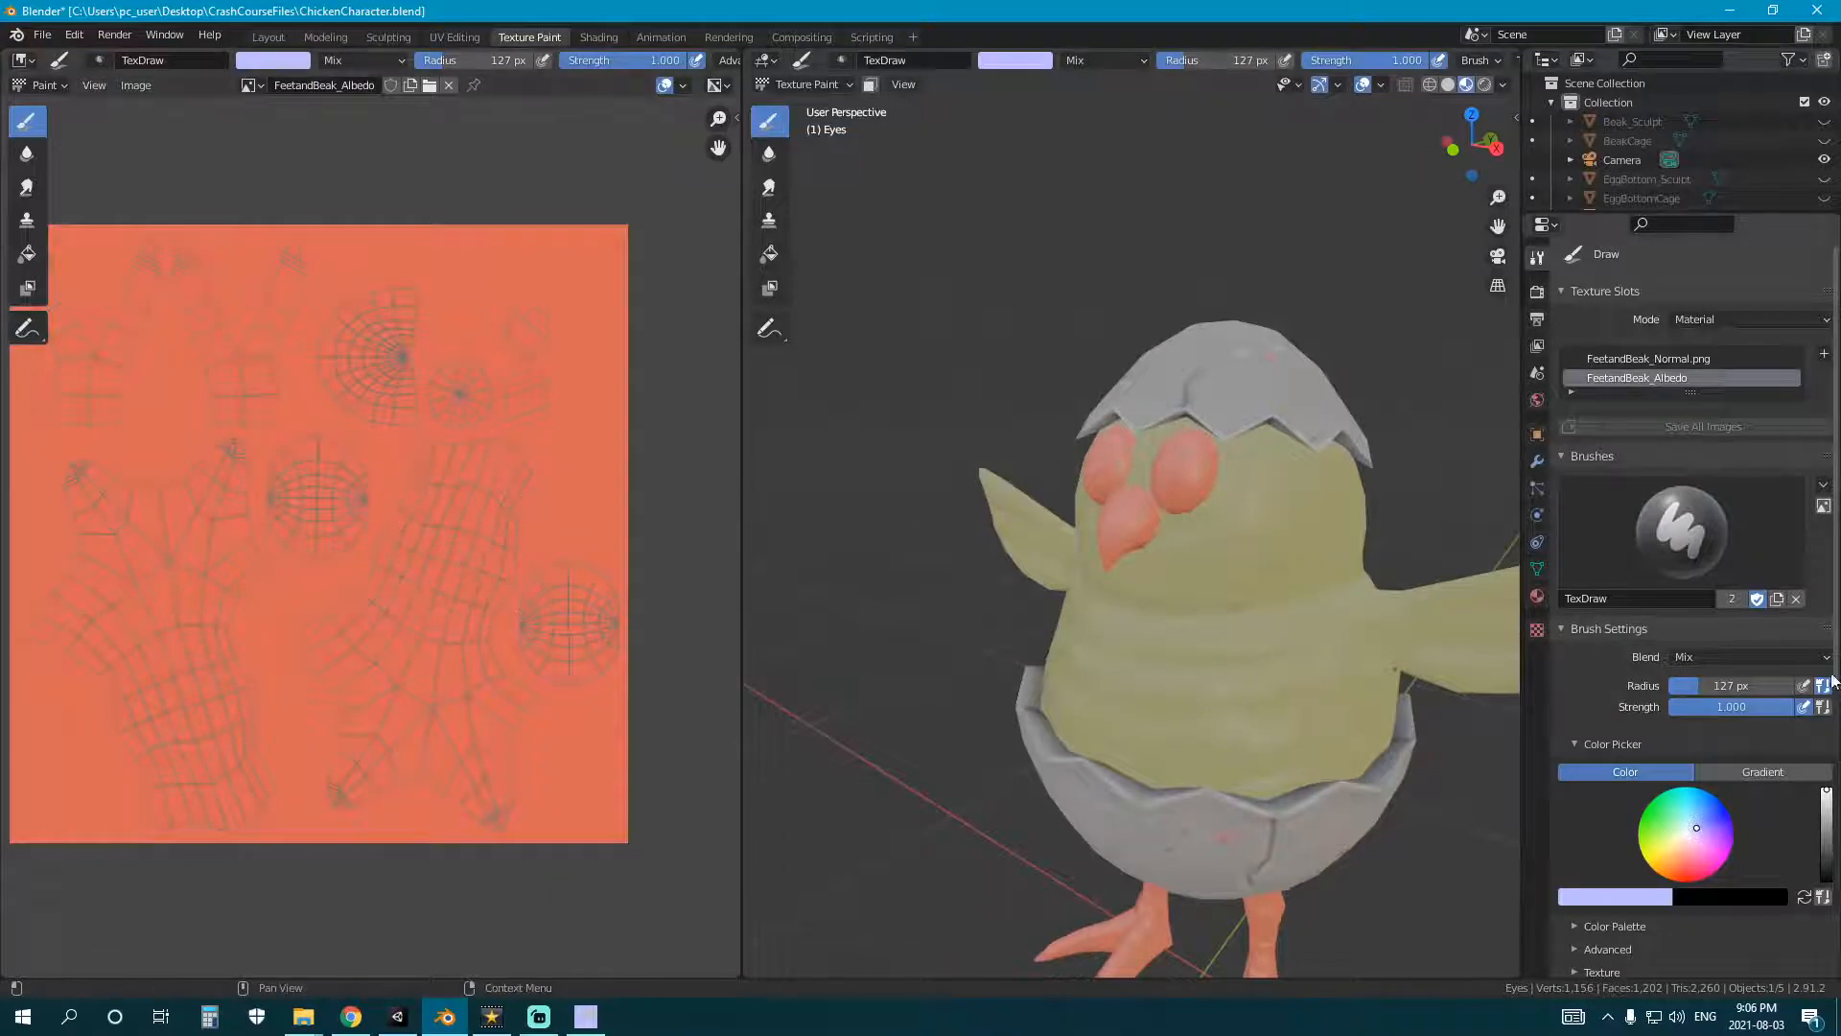
pyautogui.moveTo(1826, 818); pyautogui.dragTo(1826, 880)
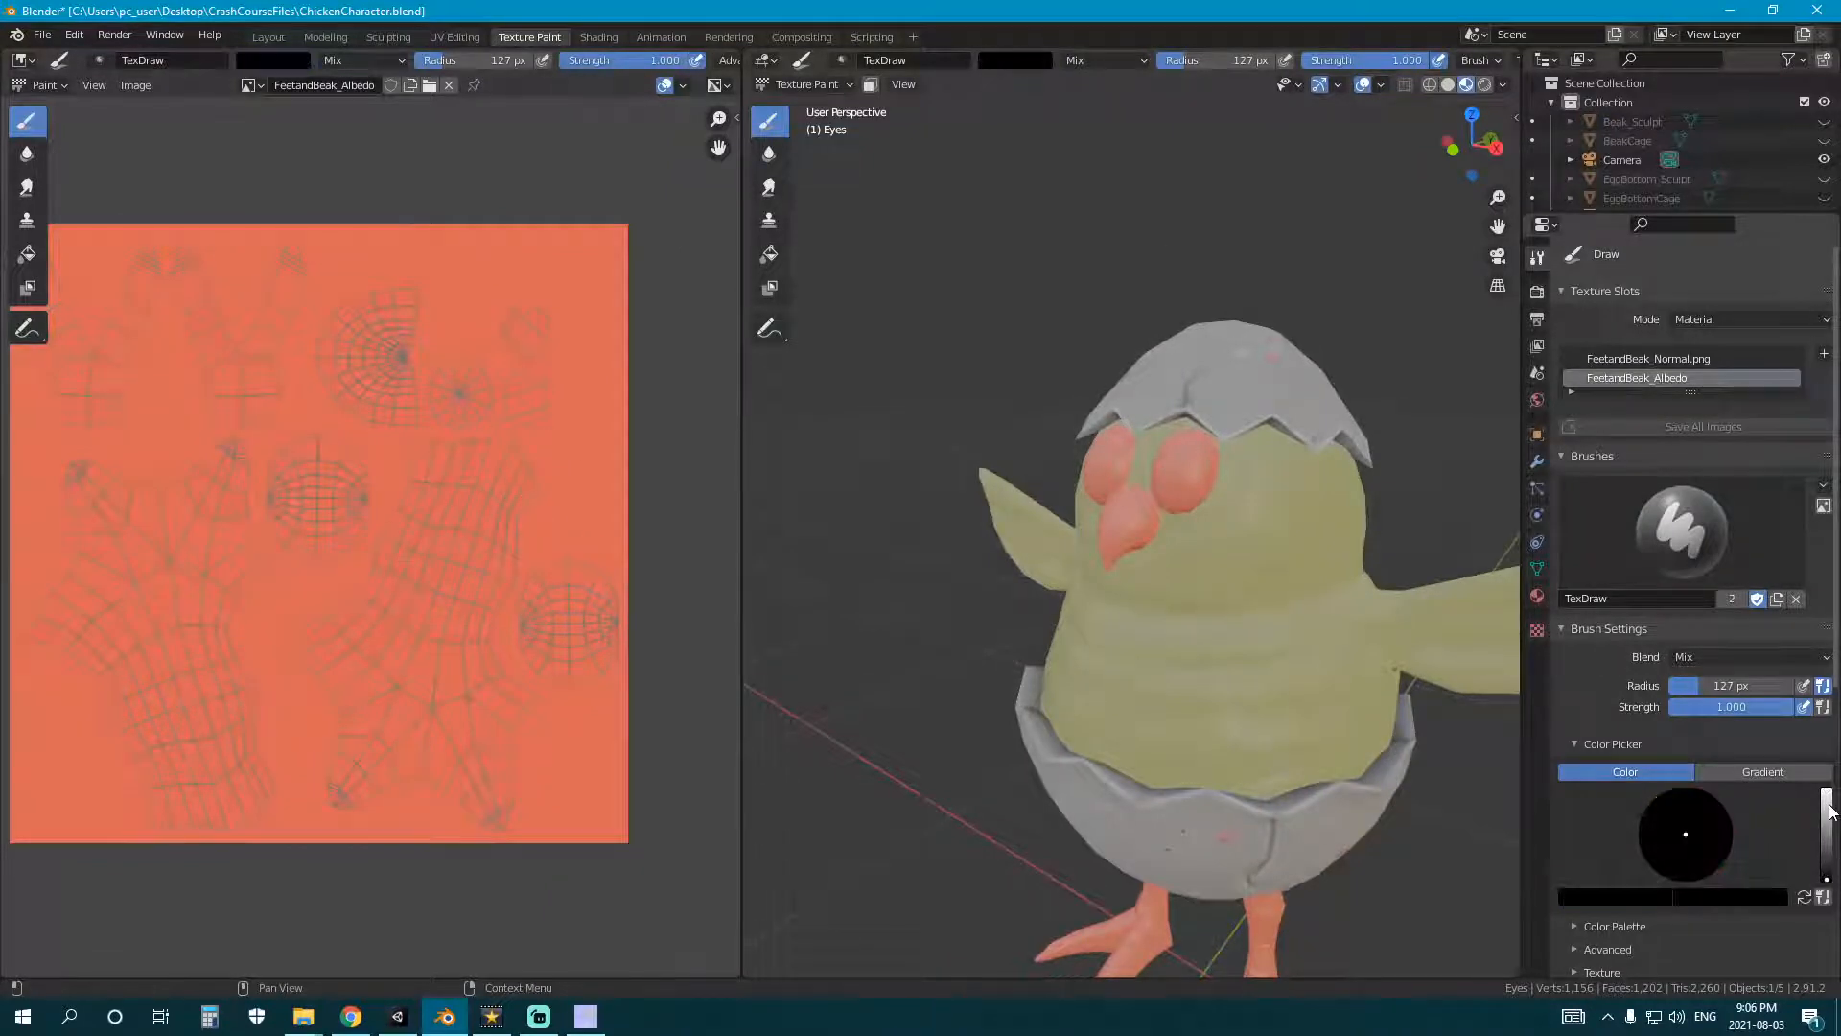
pyautogui.moveTo(1830, 810); pyautogui.dragTo(1827, 789)
pyautogui.scroll(4, 329, 514)
pyautogui.press('f')
pyautogui.click(286, 499)
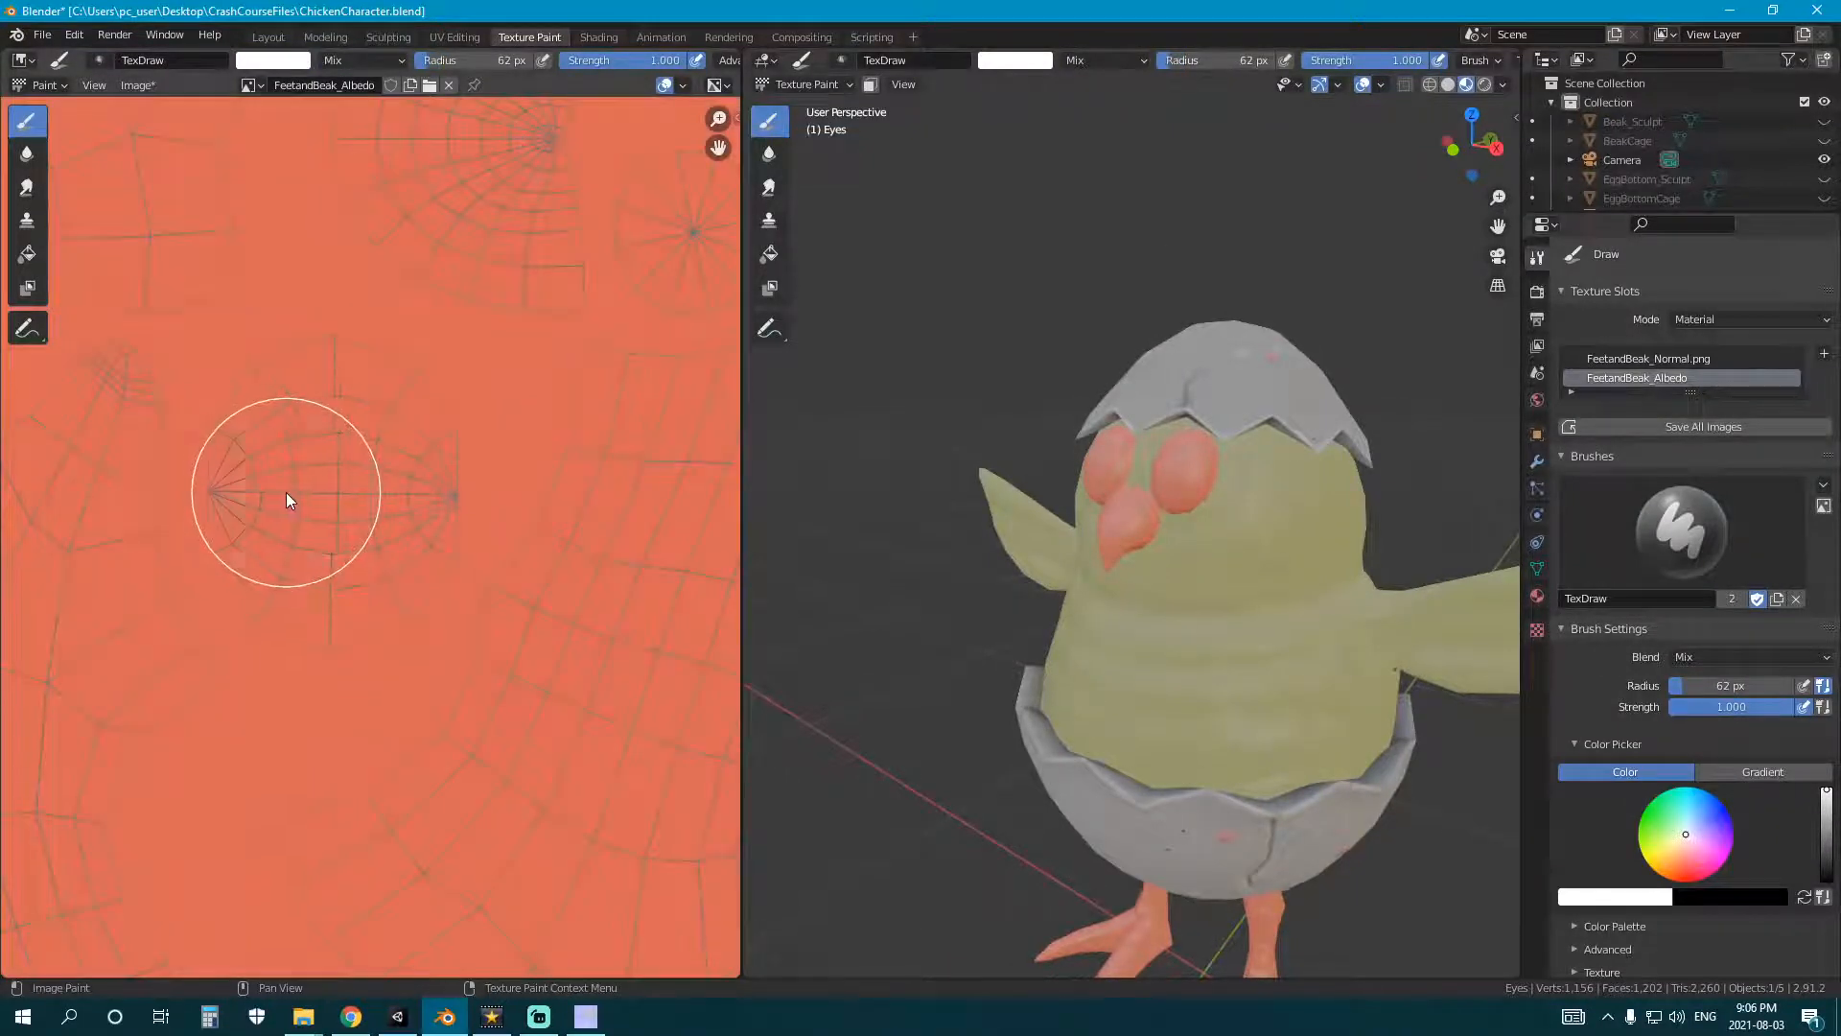
# - Paint the central eye UV island white on FeetandBeak_Albedo and check the coverage around the eye on the model
pyautogui.moveTo(286, 499); pyautogui.dragTo(402, 497)
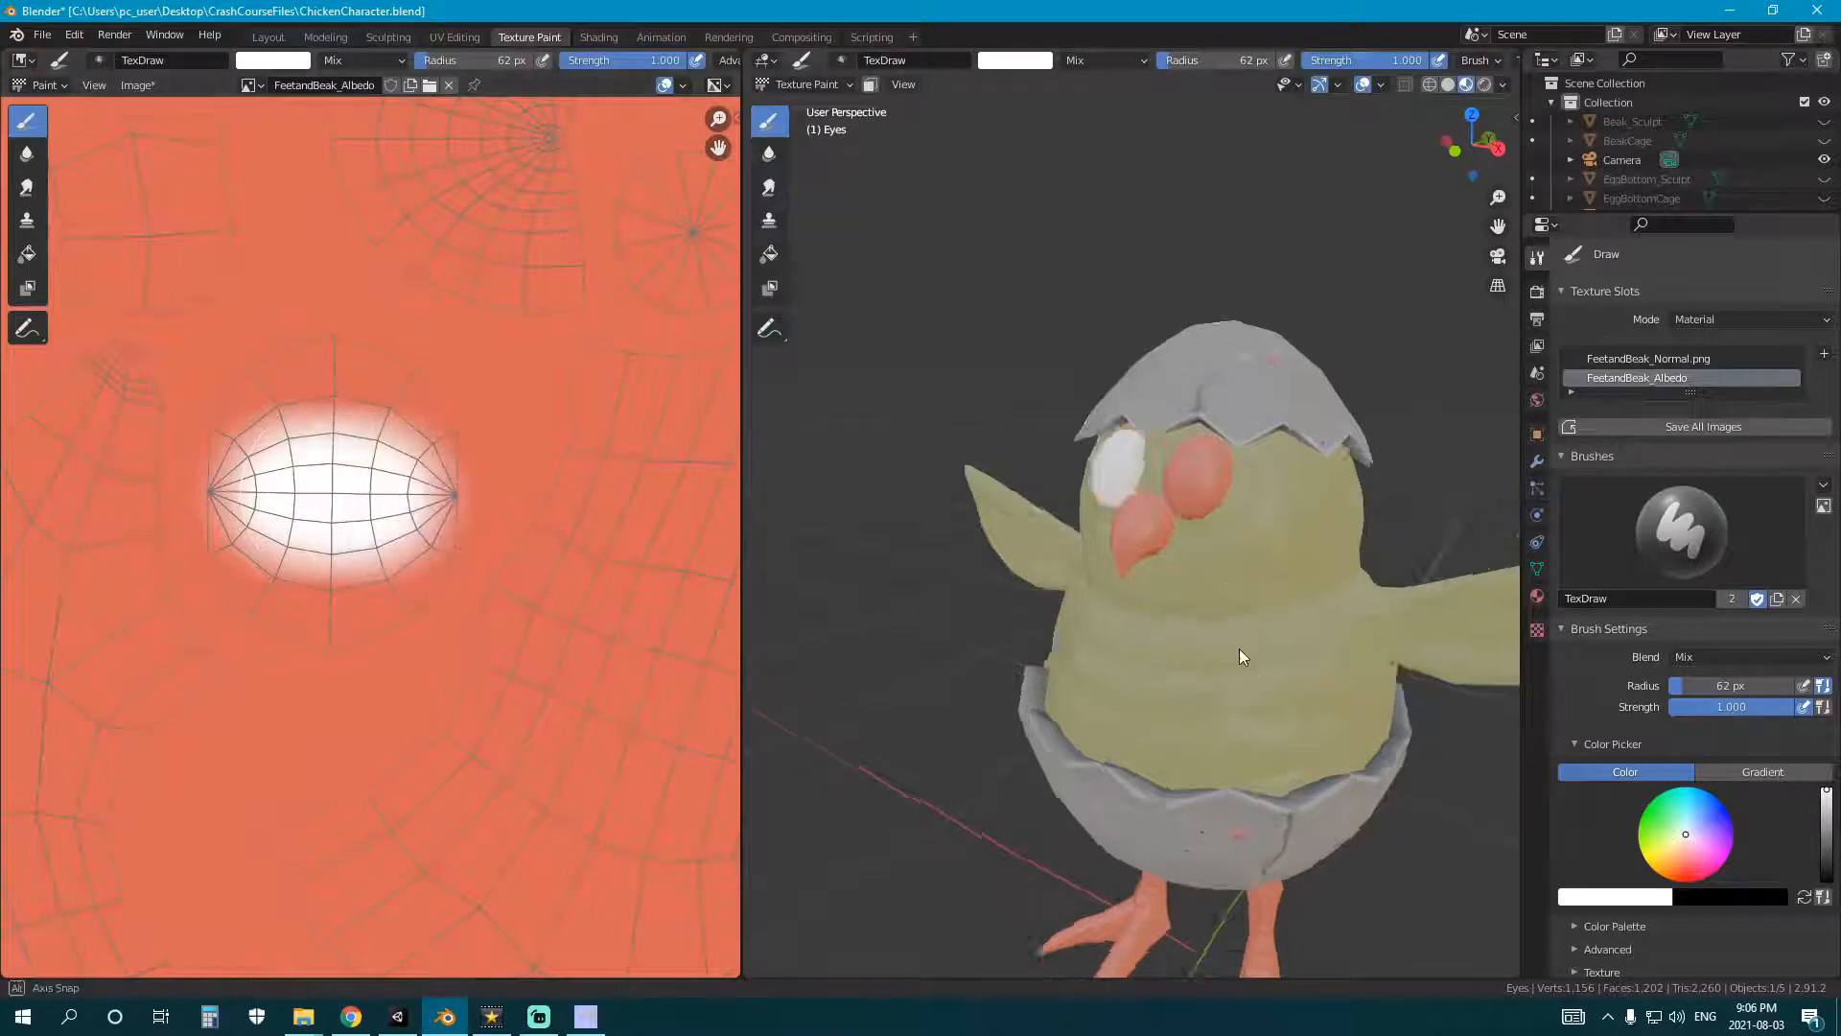
pyautogui.moveTo(1239, 648); pyautogui.dragTo(1362, 643, button='middle')
pyautogui.scroll(3, 1362, 642)
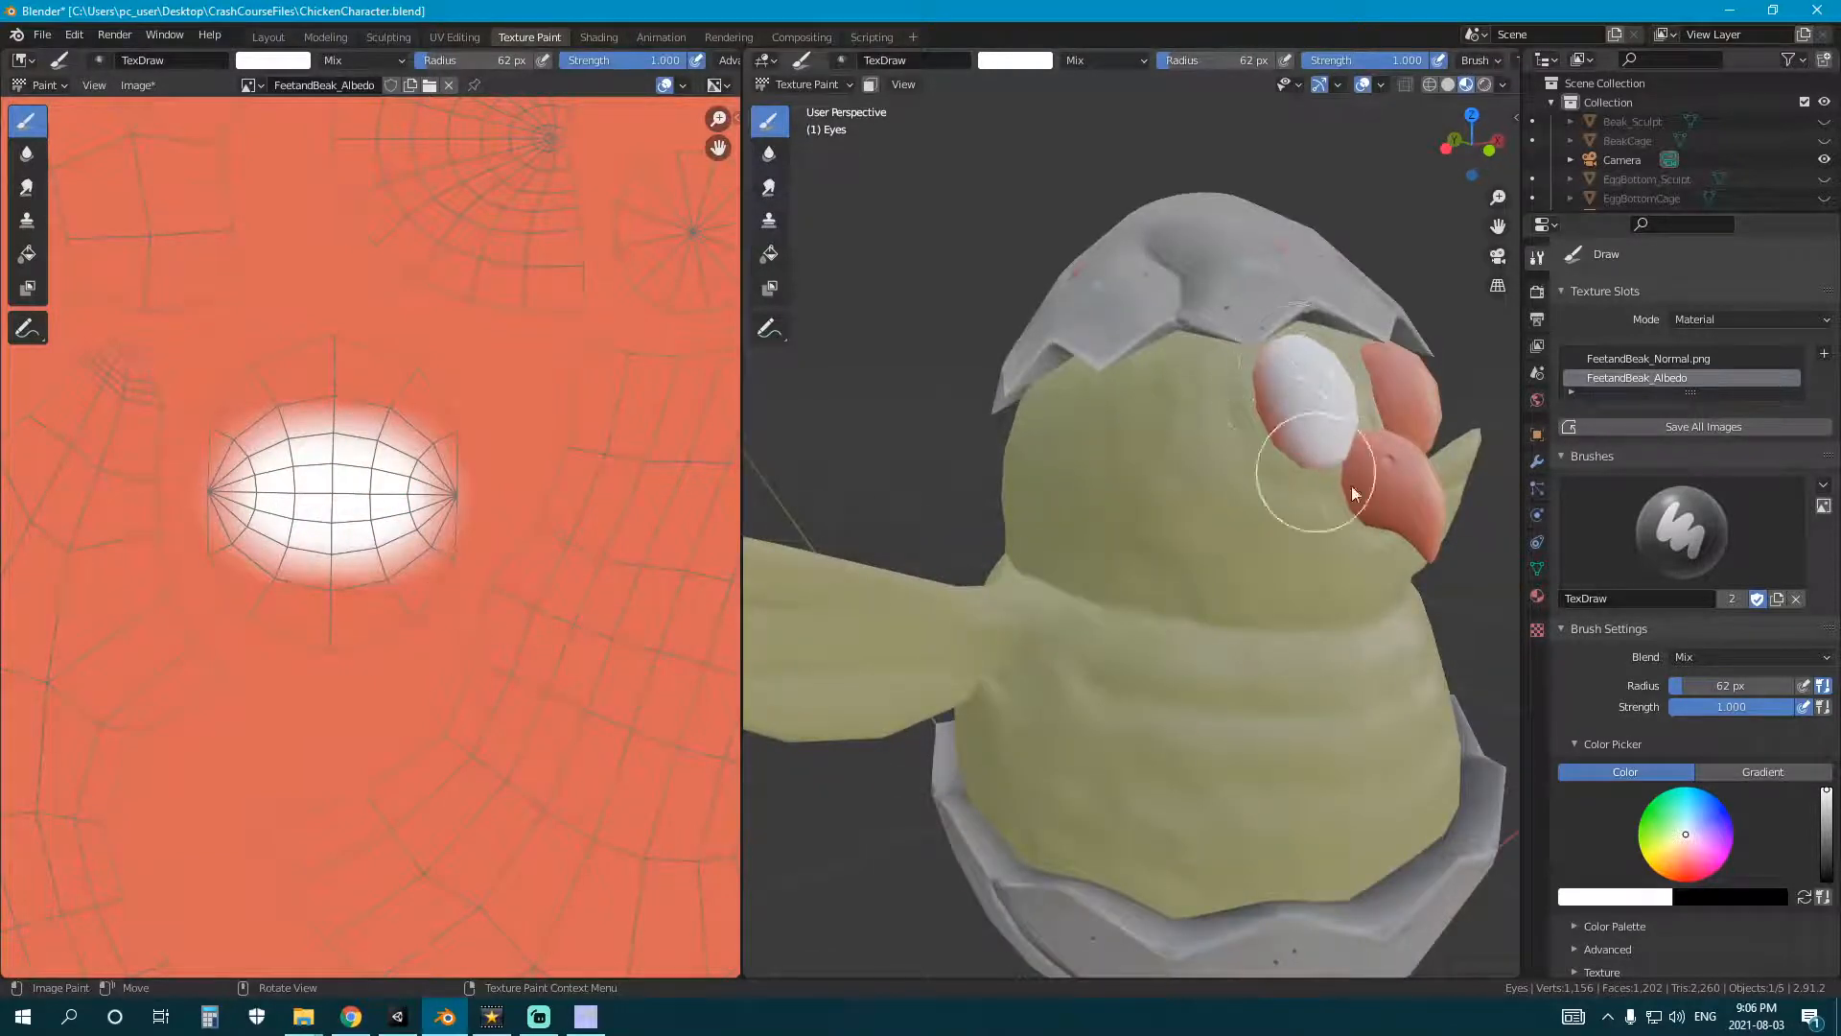
pyautogui.moveTo(1352, 494); pyautogui.dragTo(1171, 519, button='middle')
pyautogui.moveTo(1362, 623)
pyautogui.mouseDown(button='middle')
pyautogui.moveTo(1291, 649)
pyautogui.moveTo(1333, 629)
pyautogui.mouseUp(button='middle')
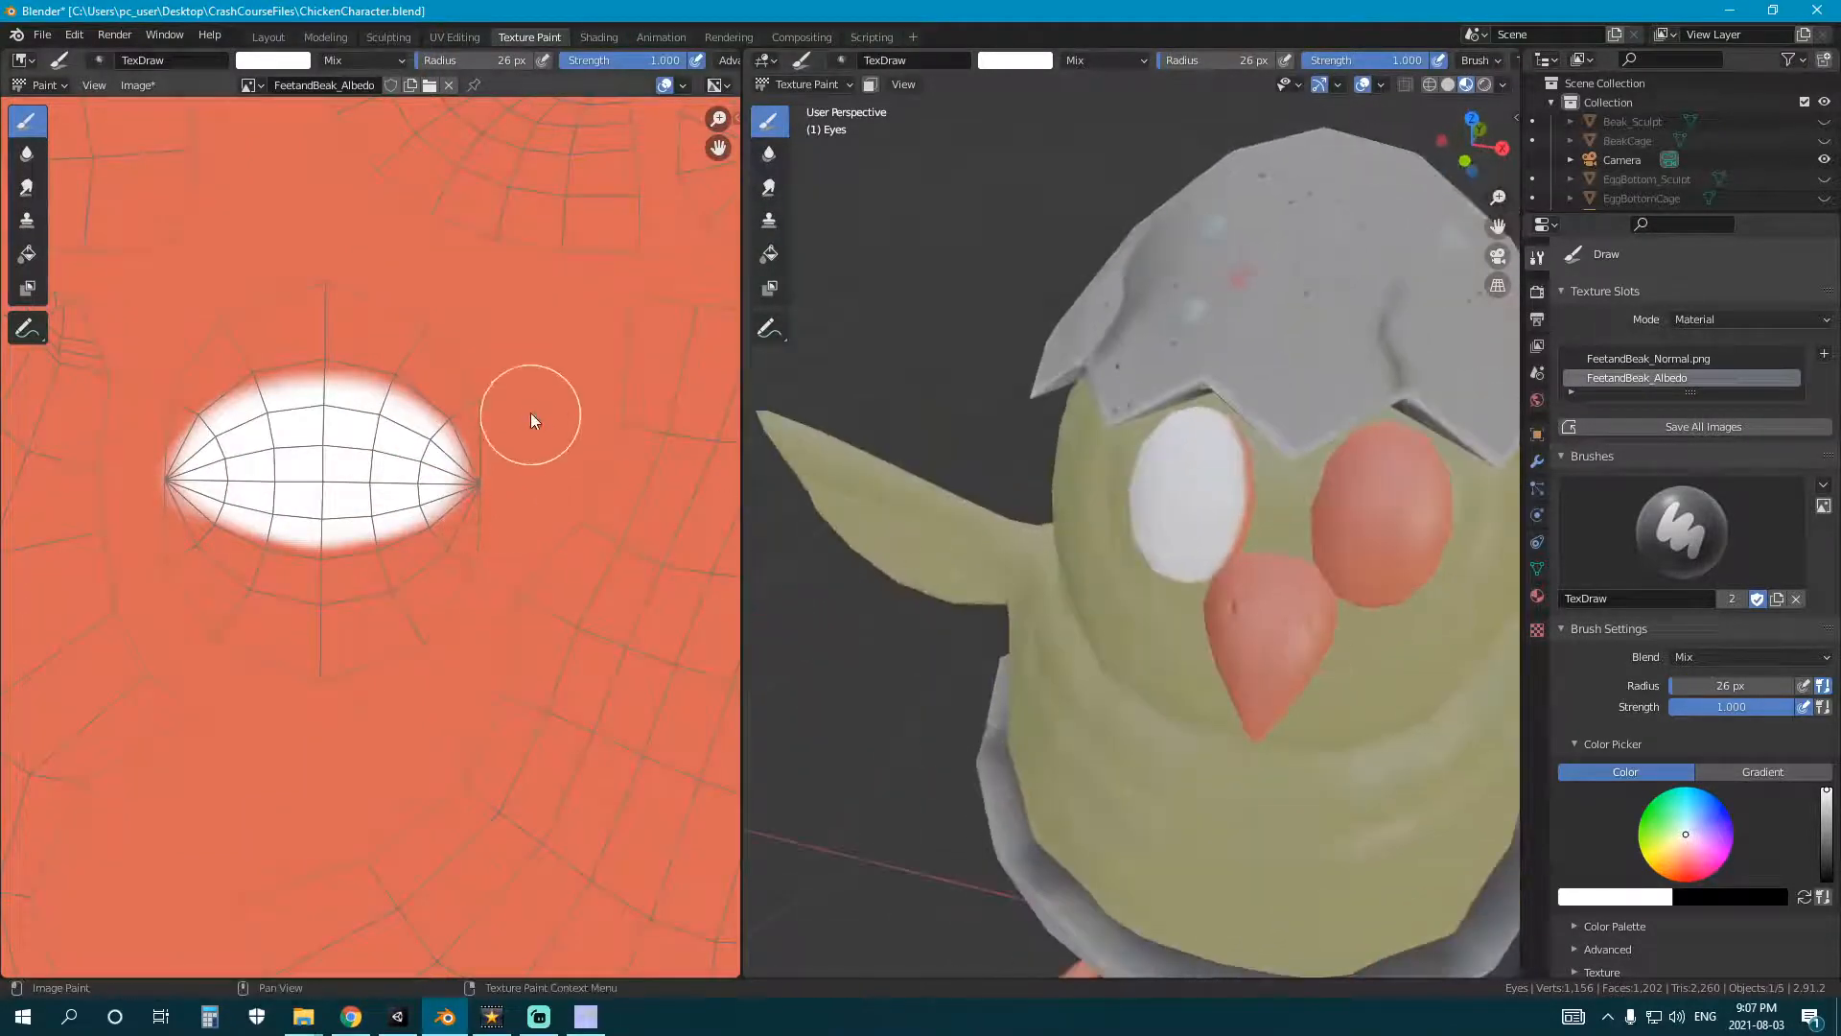
# - Sample the orange base colour and repaint the lower outer rim of the chick's white right eye with it
pyautogui.press('s')
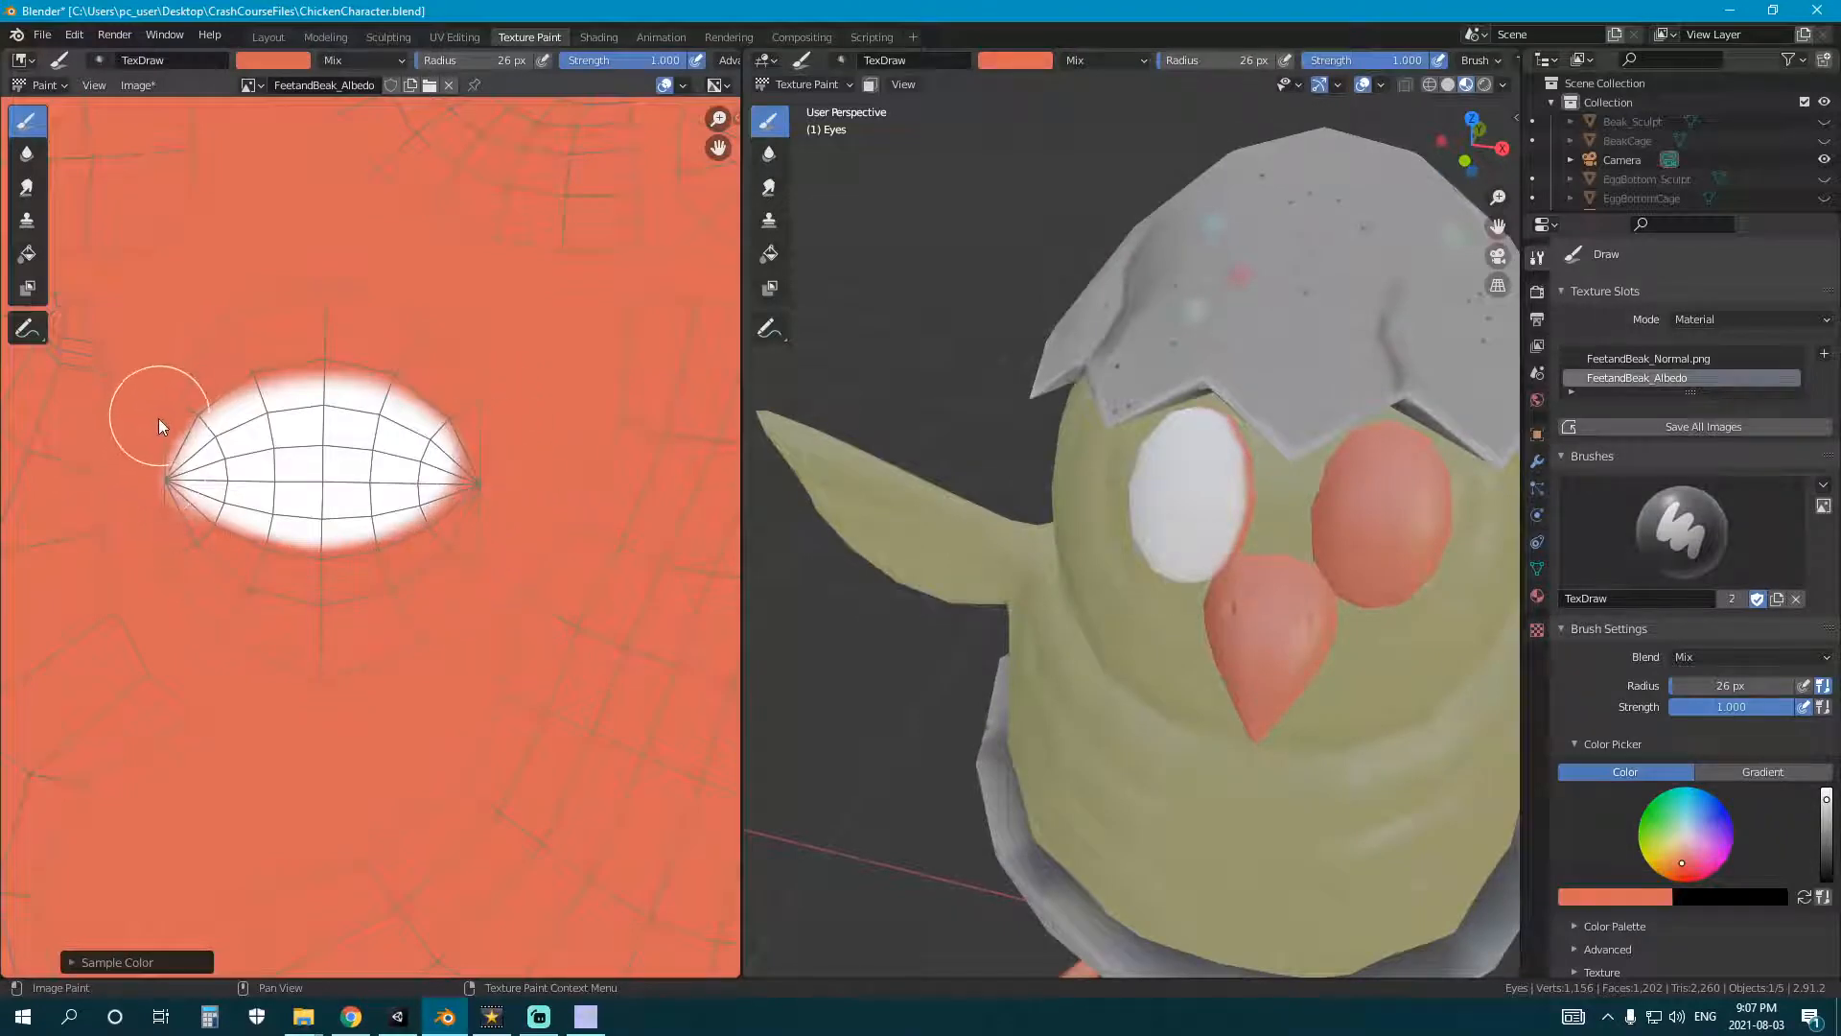
pyautogui.moveTo(1132, 499)
pyautogui.mouseDown(button='middle')
pyautogui.moveTo(1234, 474)
pyautogui.moveTo(1138, 510)
pyautogui.mouseUp(button='middle')
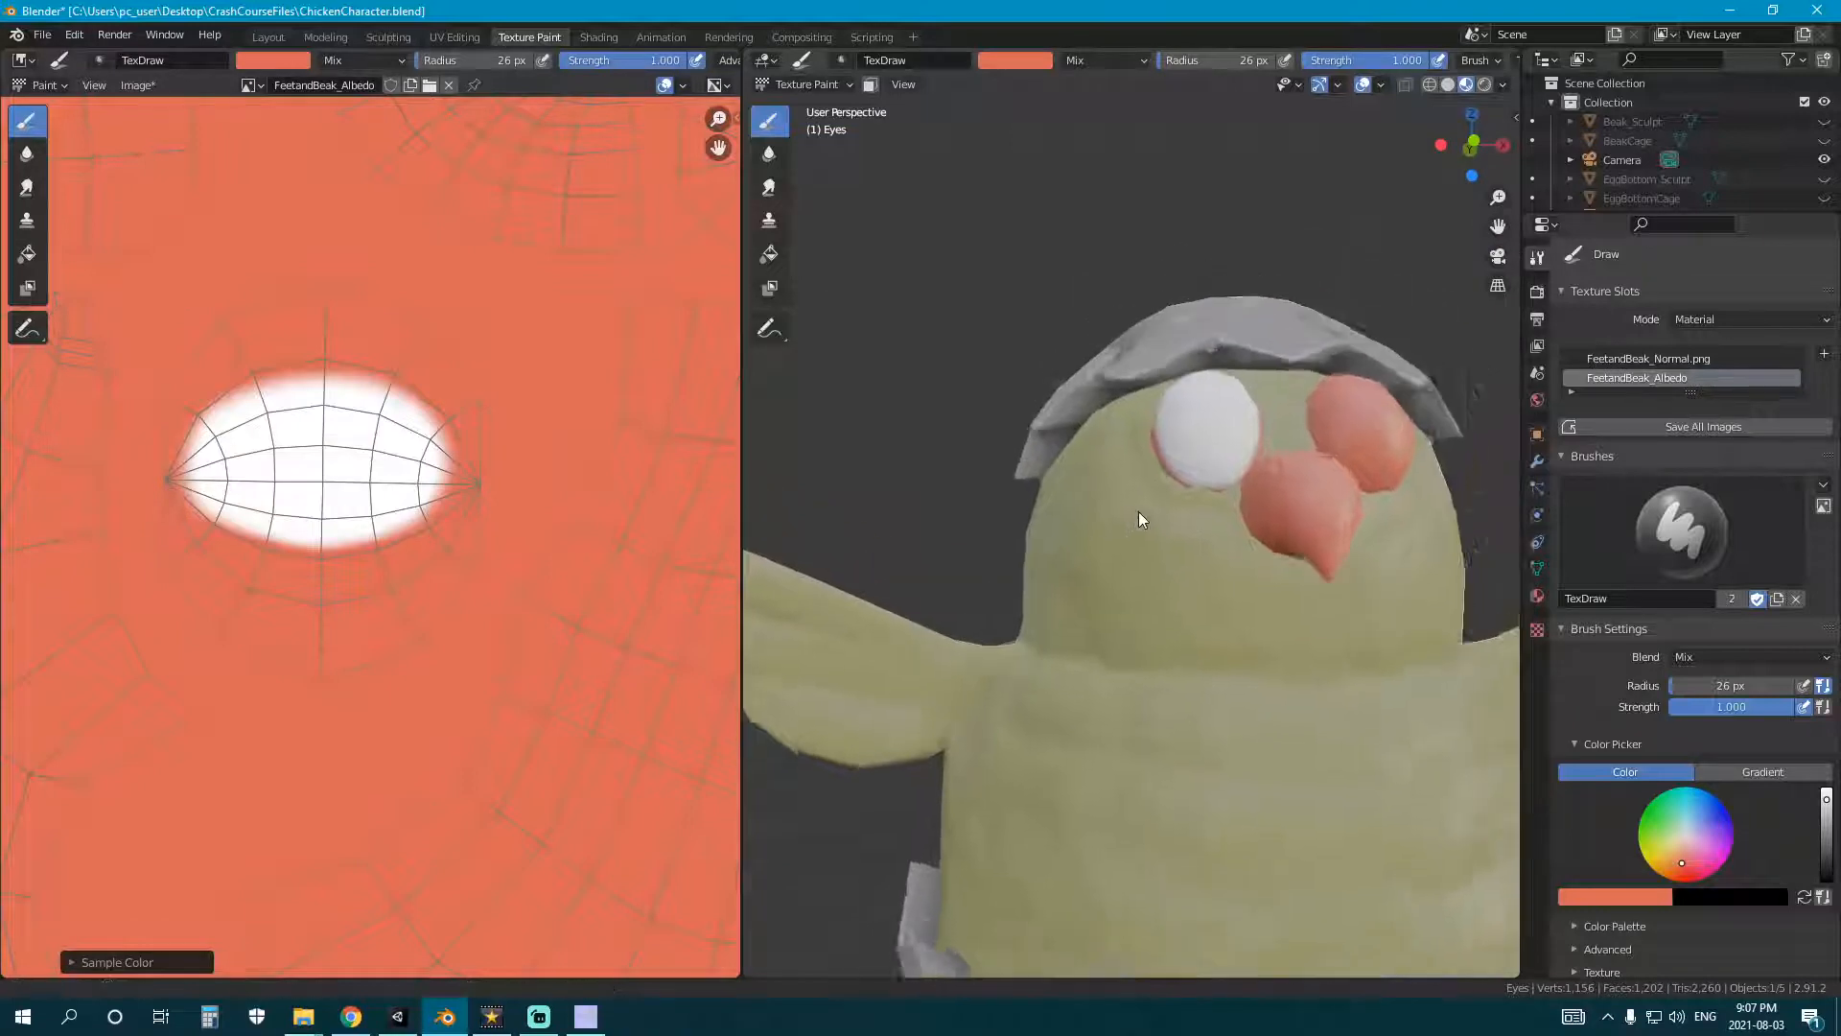
pyautogui.scroll(3, 1182, 542)
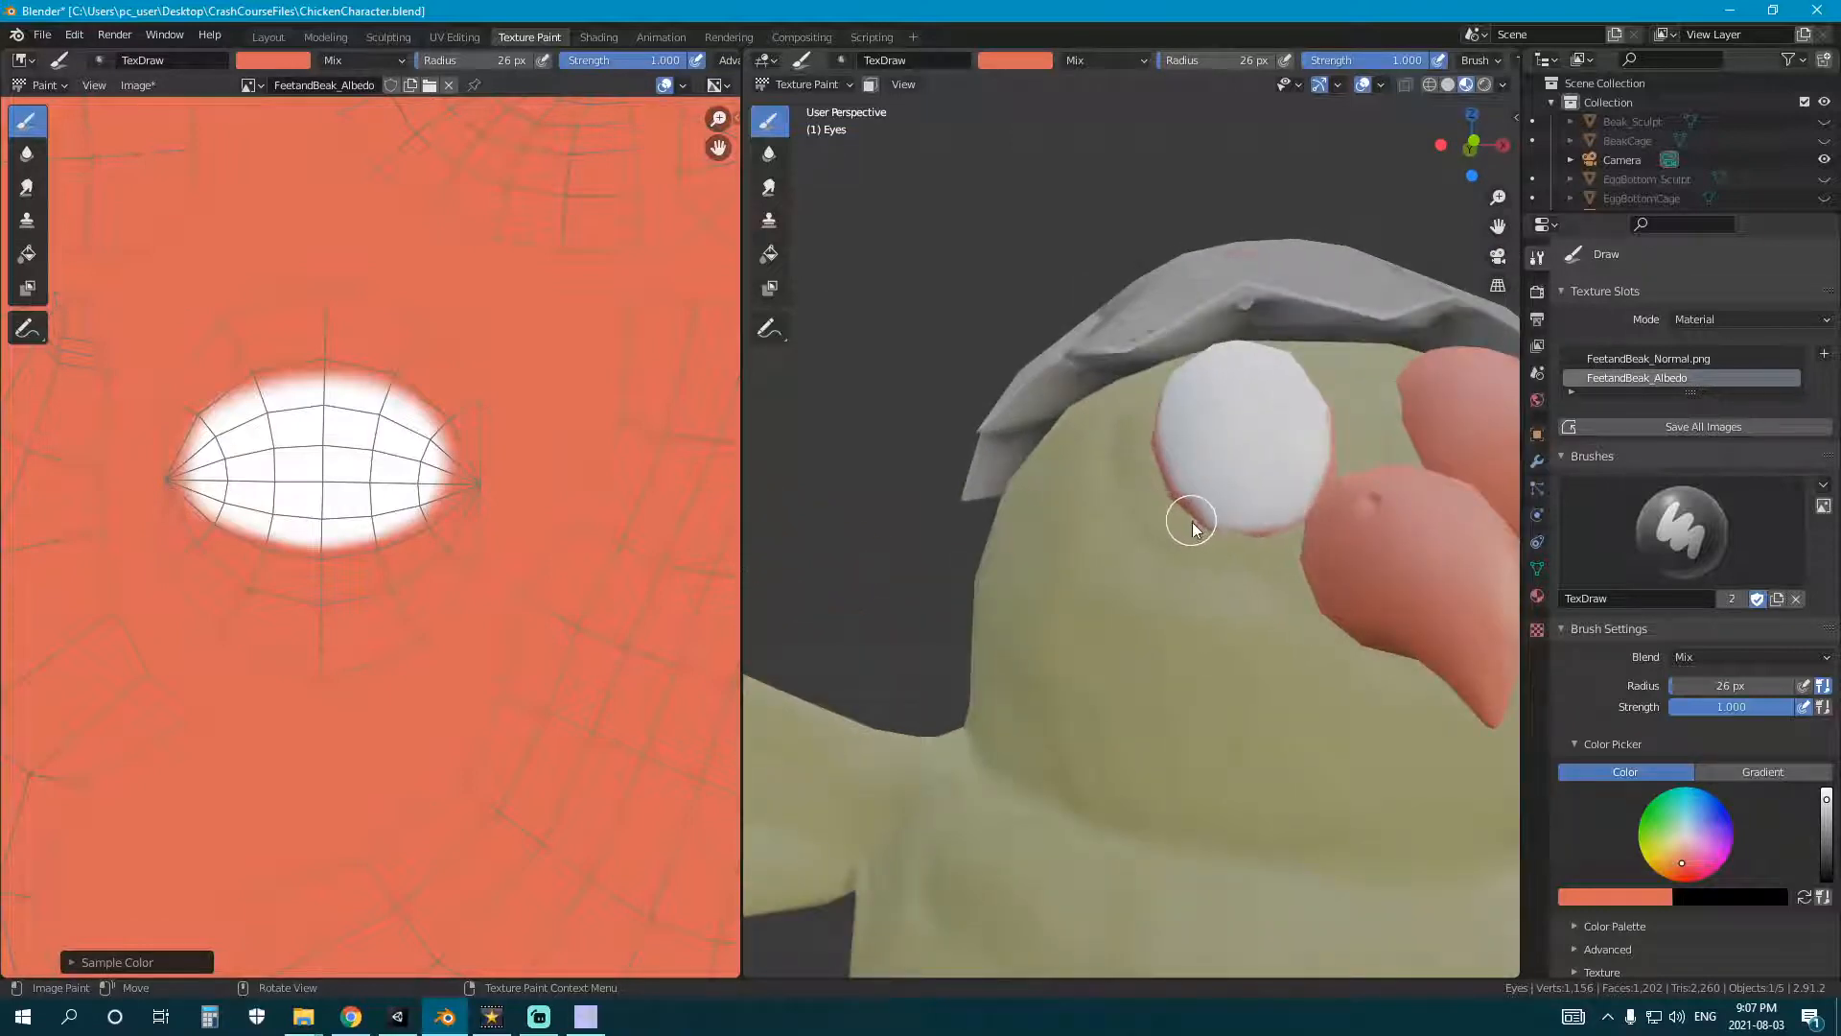
pyautogui.moveTo(1193, 524); pyautogui.dragTo(1233, 534)
pyautogui.moveTo(1327, 505)
pyautogui.mouseDown(button='middle')
pyautogui.moveTo(1335, 401)
pyautogui.moveTo(1290, 449)
pyautogui.moveTo(1327, 479)
pyautogui.moveTo(1270, 457)
pyautogui.moveTo(1291, 387)
pyautogui.moveTo(1189, 379)
pyautogui.moveTo(1205, 468)
pyautogui.moveTo(1258, 534)
pyautogui.moveTo(1231, 538)
pyautogui.mouseUp(button='middle')
pyautogui.hotkey('shift', 'z')
pyautogui.hotkey('shift', 'z')
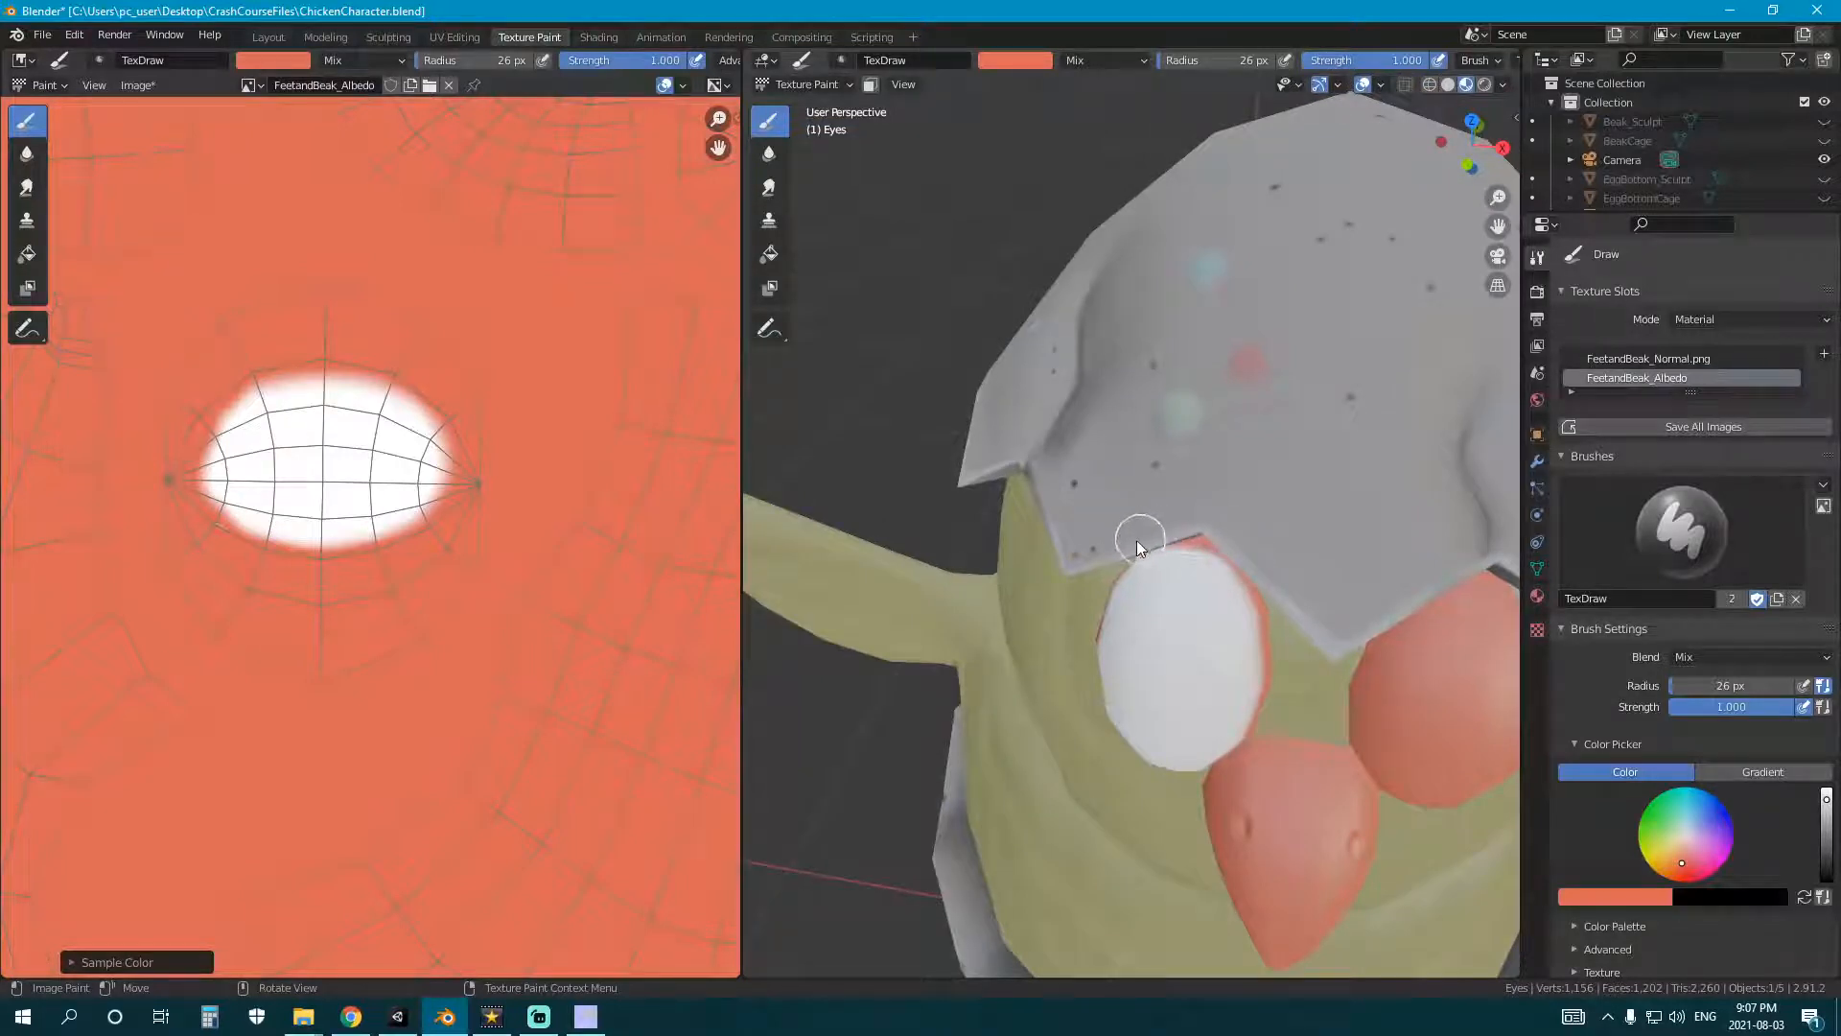
# - Touch up the orange rim around the upper edge of the chick's right eye and check it from several angles
pyautogui.moveTo(1056, 596); pyautogui.dragTo(1254, 423, button='middle')
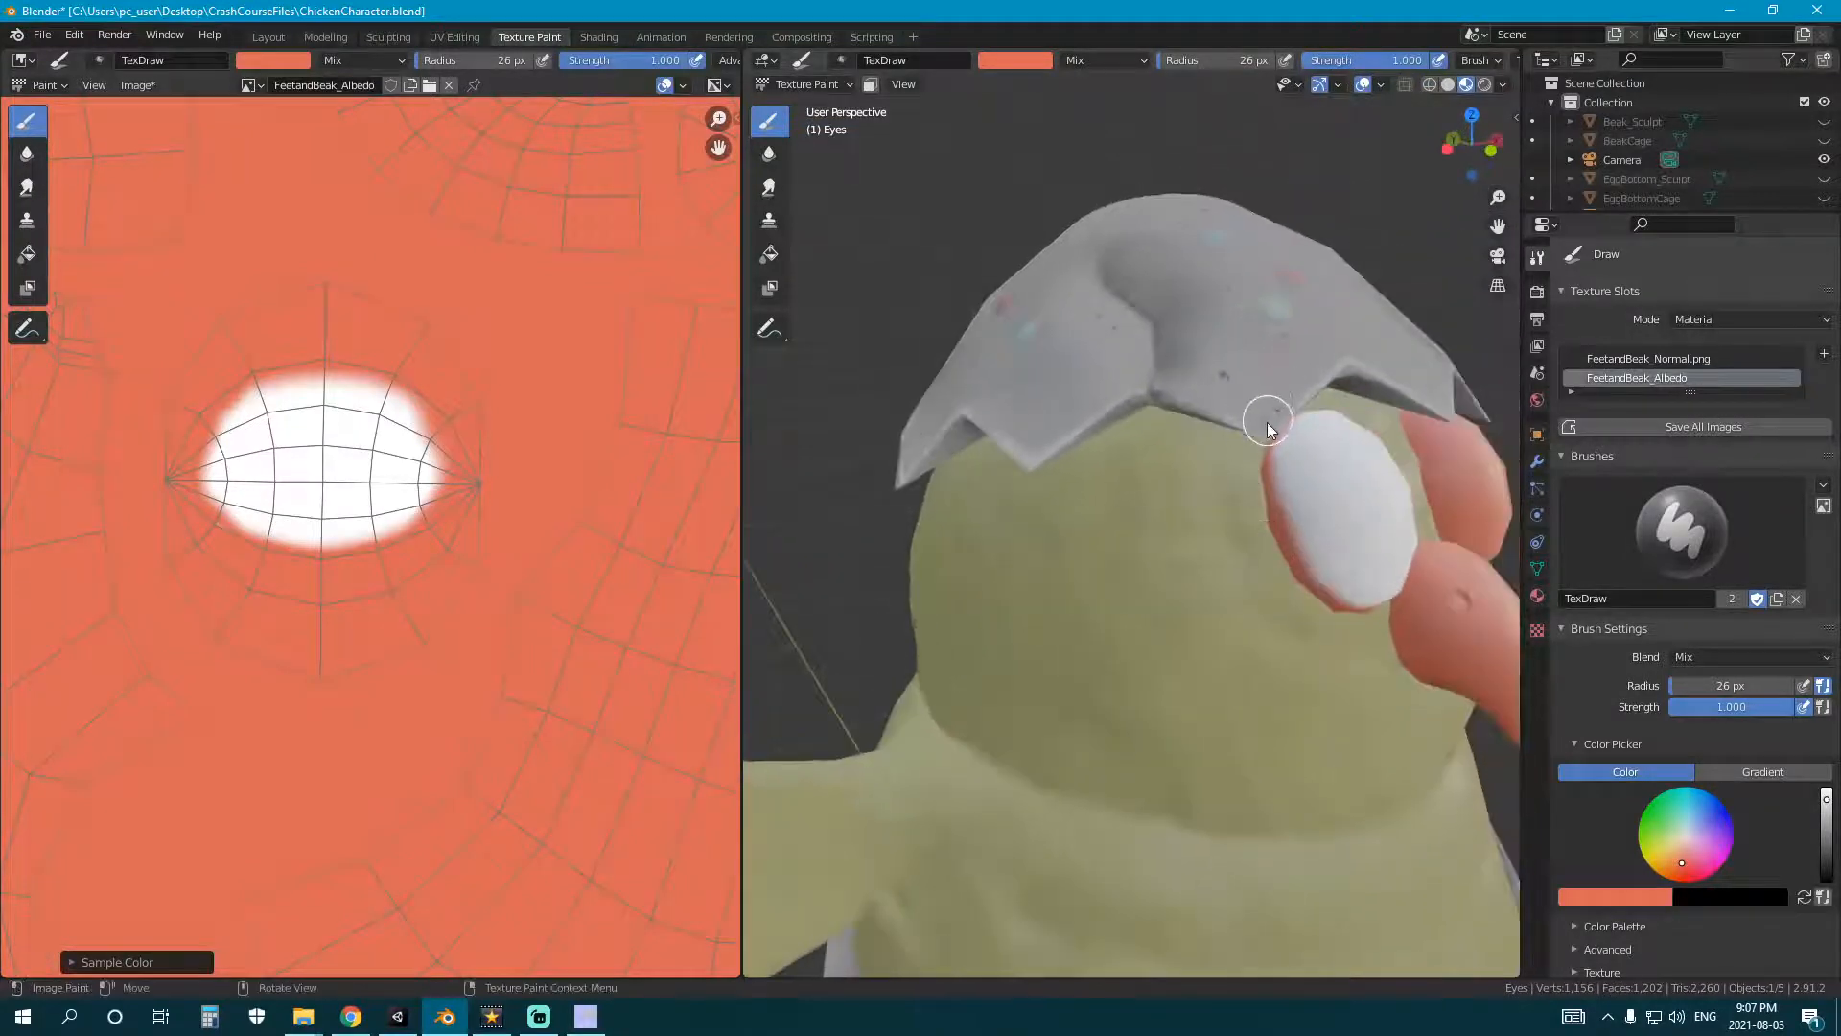
pyautogui.moveTo(1241, 501); pyautogui.dragTo(1159, 635, button='middle')
pyautogui.scroll(-3, 1065, 590)
pyautogui.moveTo(1064, 589); pyautogui.dragTo(1110, 617, button='middle')
pyautogui.scroll(4, 1149, 615)
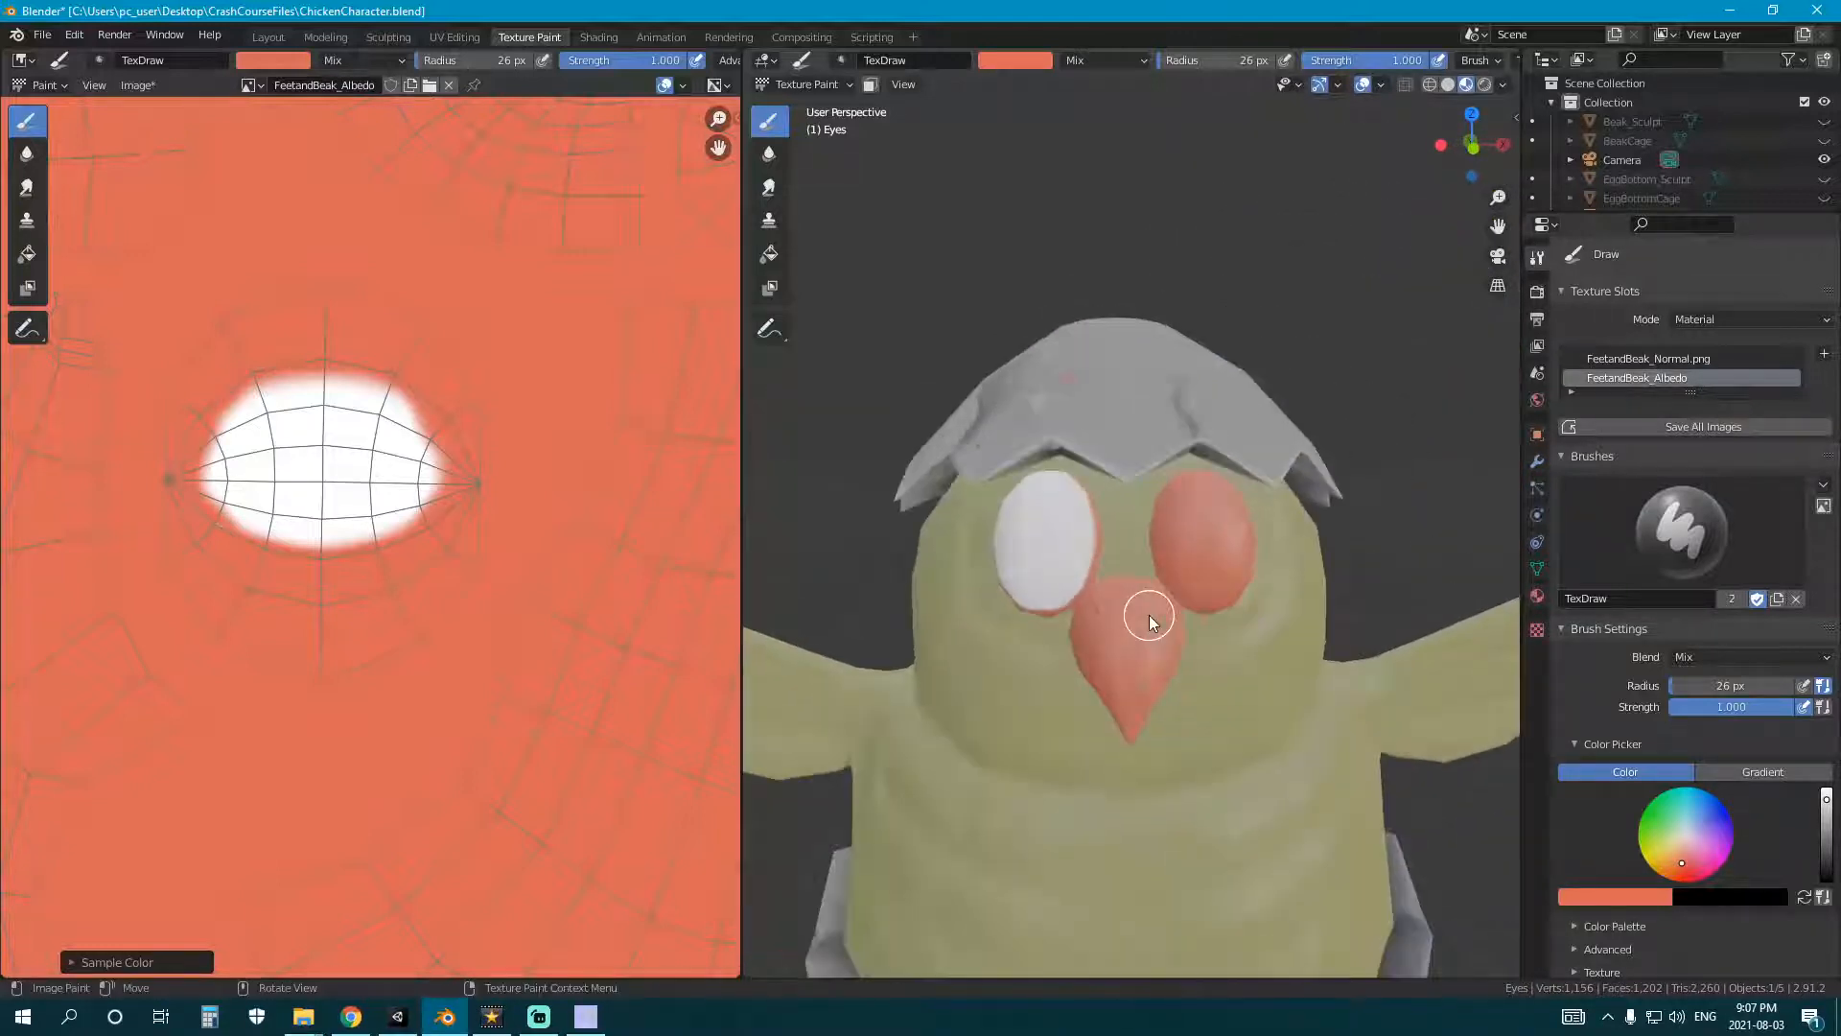
pyautogui.scroll(-3, 432, 538)
# - Sample white from the finished eye and paint the second eye's UV island white on FeetandBeak_Albedo
pyautogui.press('s')
pyautogui.moveTo(546, 616); pyautogui.dragTo(453, 562, button='middle')
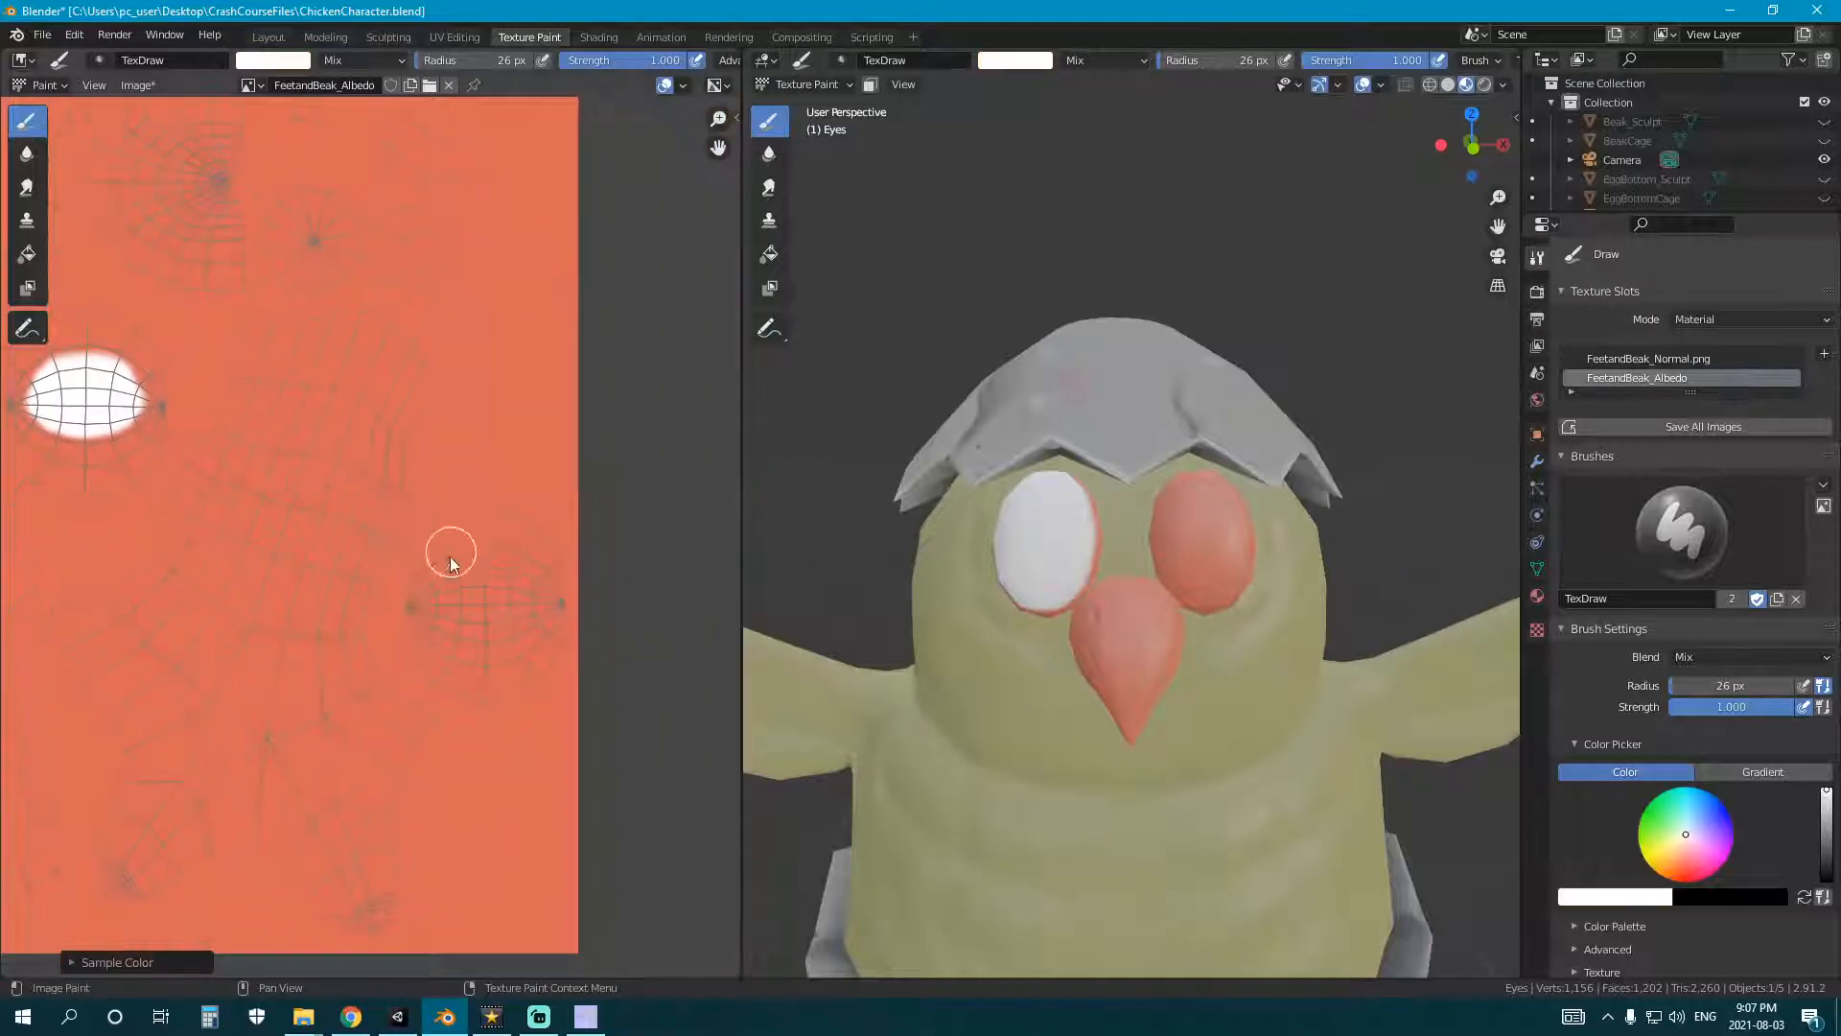
pyautogui.scroll(5, 432, 556)
pyautogui.moveTo(211, 595)
pyautogui.mouseDown()
pyautogui.moveTo(303, 469)
pyautogui.moveTo(565, 572)
pyautogui.moveTo(247, 556)
pyautogui.moveTo(456, 538)
pyautogui.mouseUp()
# - Sample the orange again and trim the white along the beak-side and lower edge of the chick's left eye
pyautogui.moveTo(1103, 575); pyautogui.dragTo(1192, 585, button='middle')
pyautogui.scroll(3, 1190, 551)
pyautogui.press('s')
pyautogui.moveTo(1208, 568); pyautogui.dragTo(1073, 567)
pyautogui.moveTo(1073, 568); pyautogui.dragTo(1230, 641, button='middle')
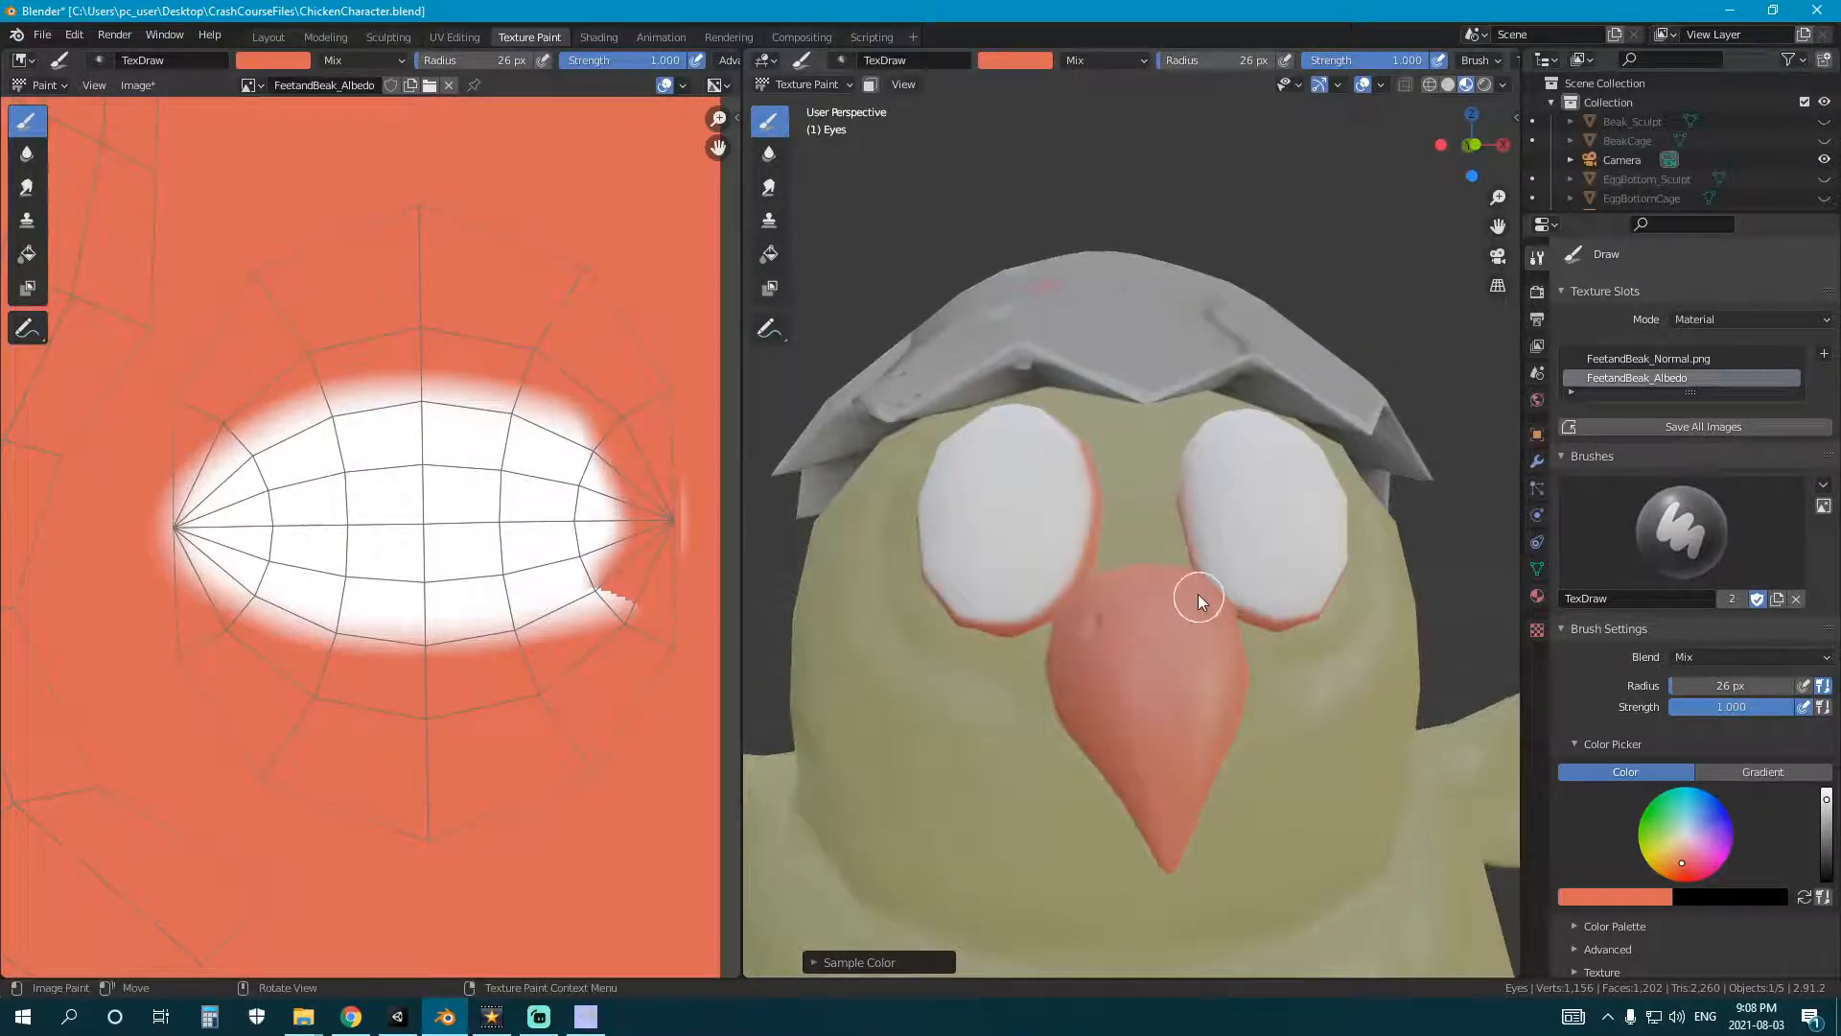
pyautogui.moveTo(1179, 562); pyautogui.dragTo(1191, 589)
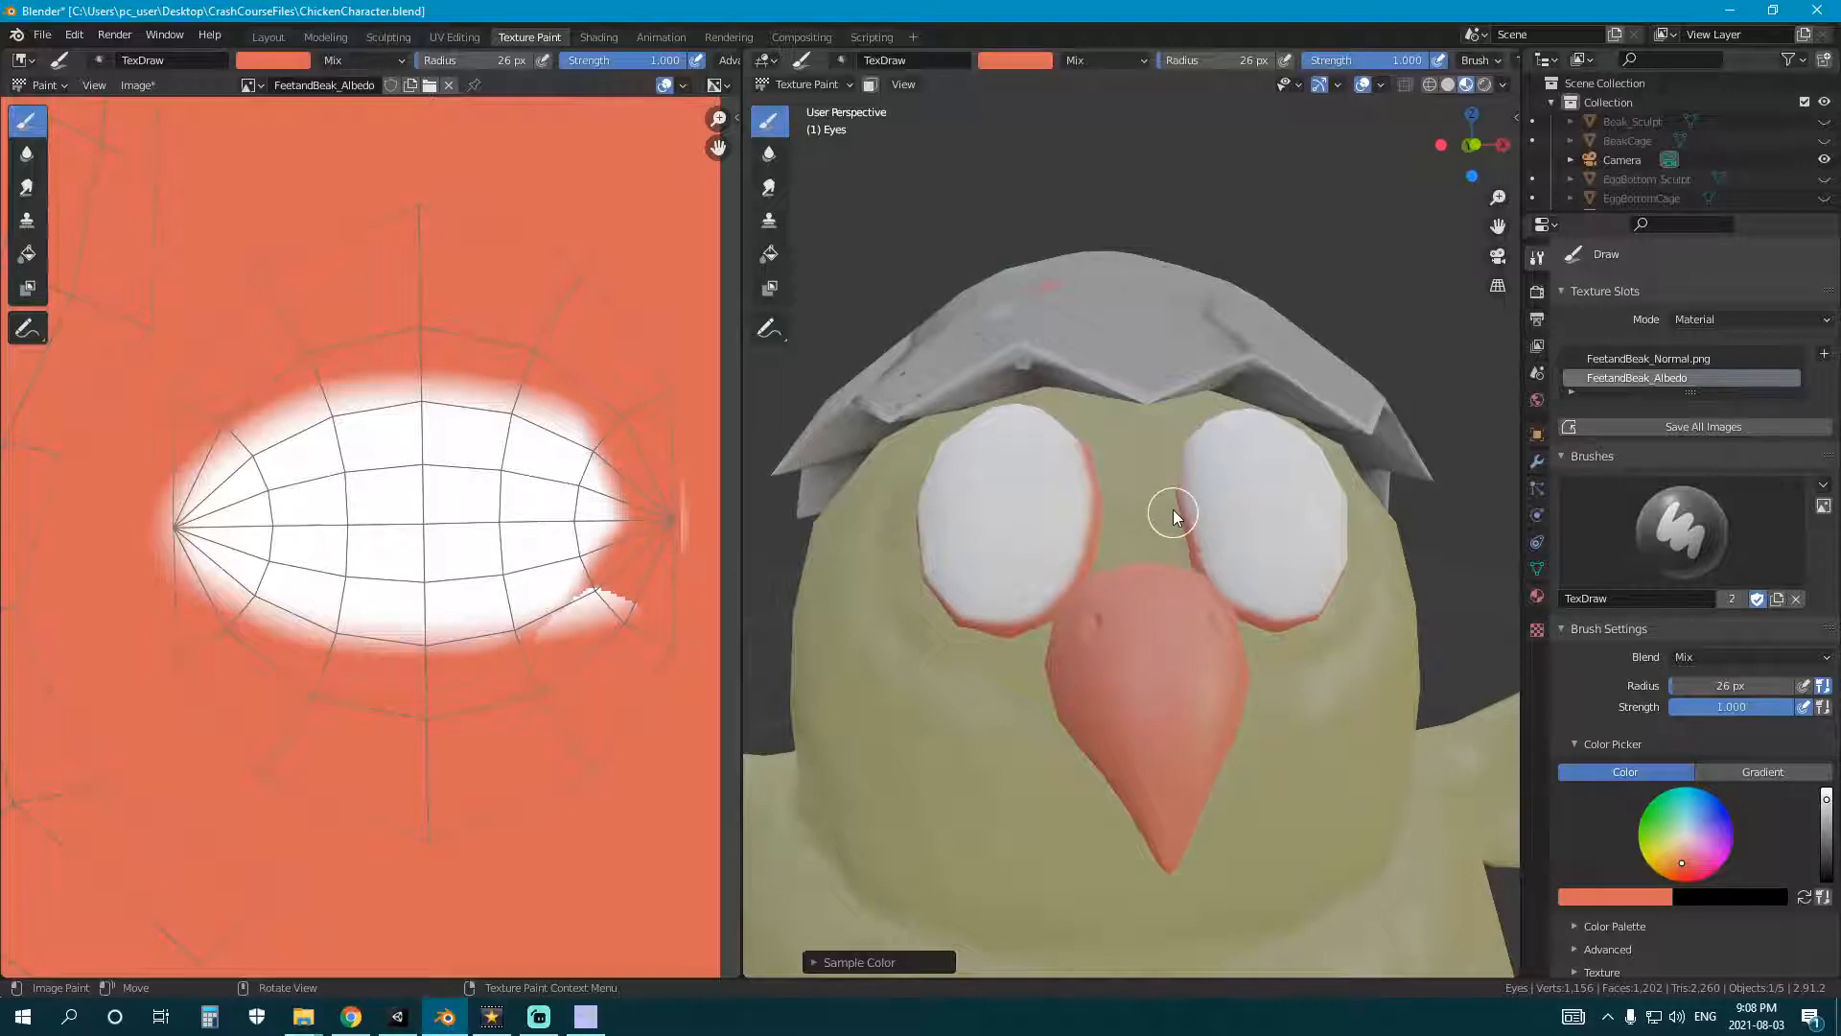
pyautogui.moveTo(1169, 482)
pyautogui.mouseDown(button='middle')
pyautogui.moveTo(1172, 579)
pyautogui.moveTo(1234, 576)
pyautogui.moveTo(1477, 387)
pyautogui.mouseUp(button='middle')
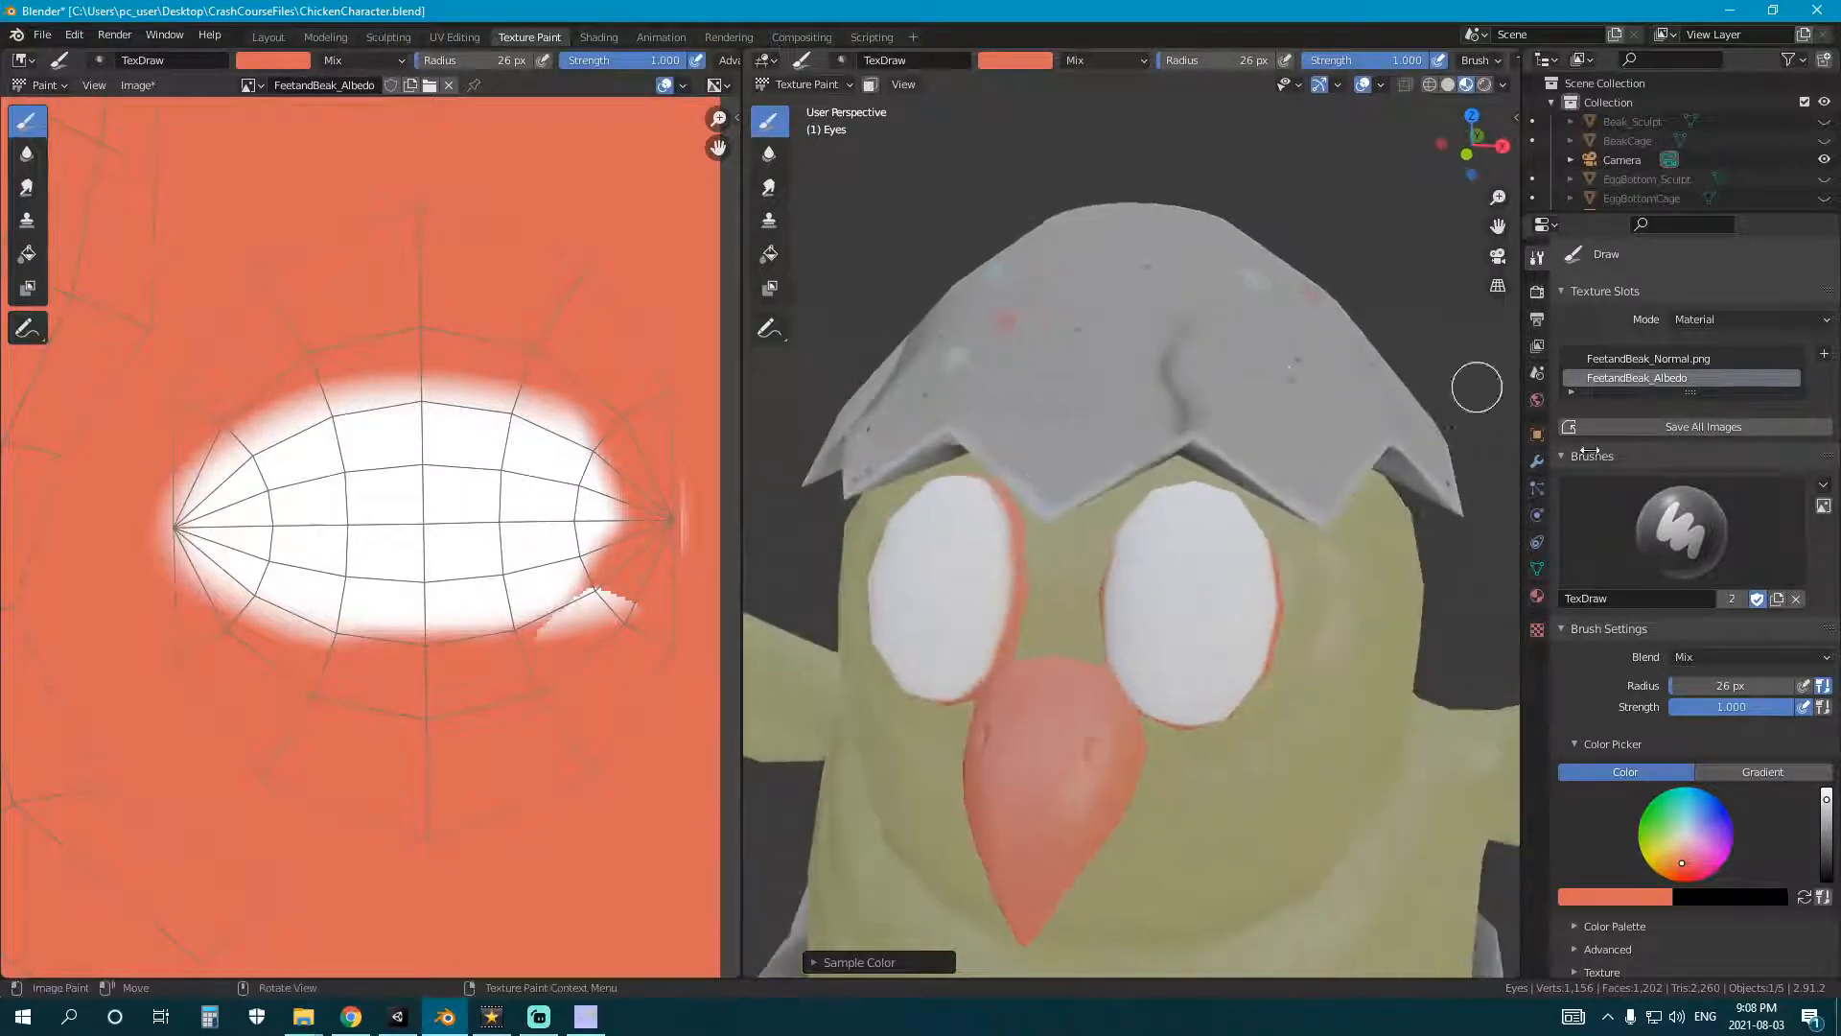
# - Look through the brush's falloff settings and expand its symmetry options
pyautogui.scroll(-10, 1684, 733)
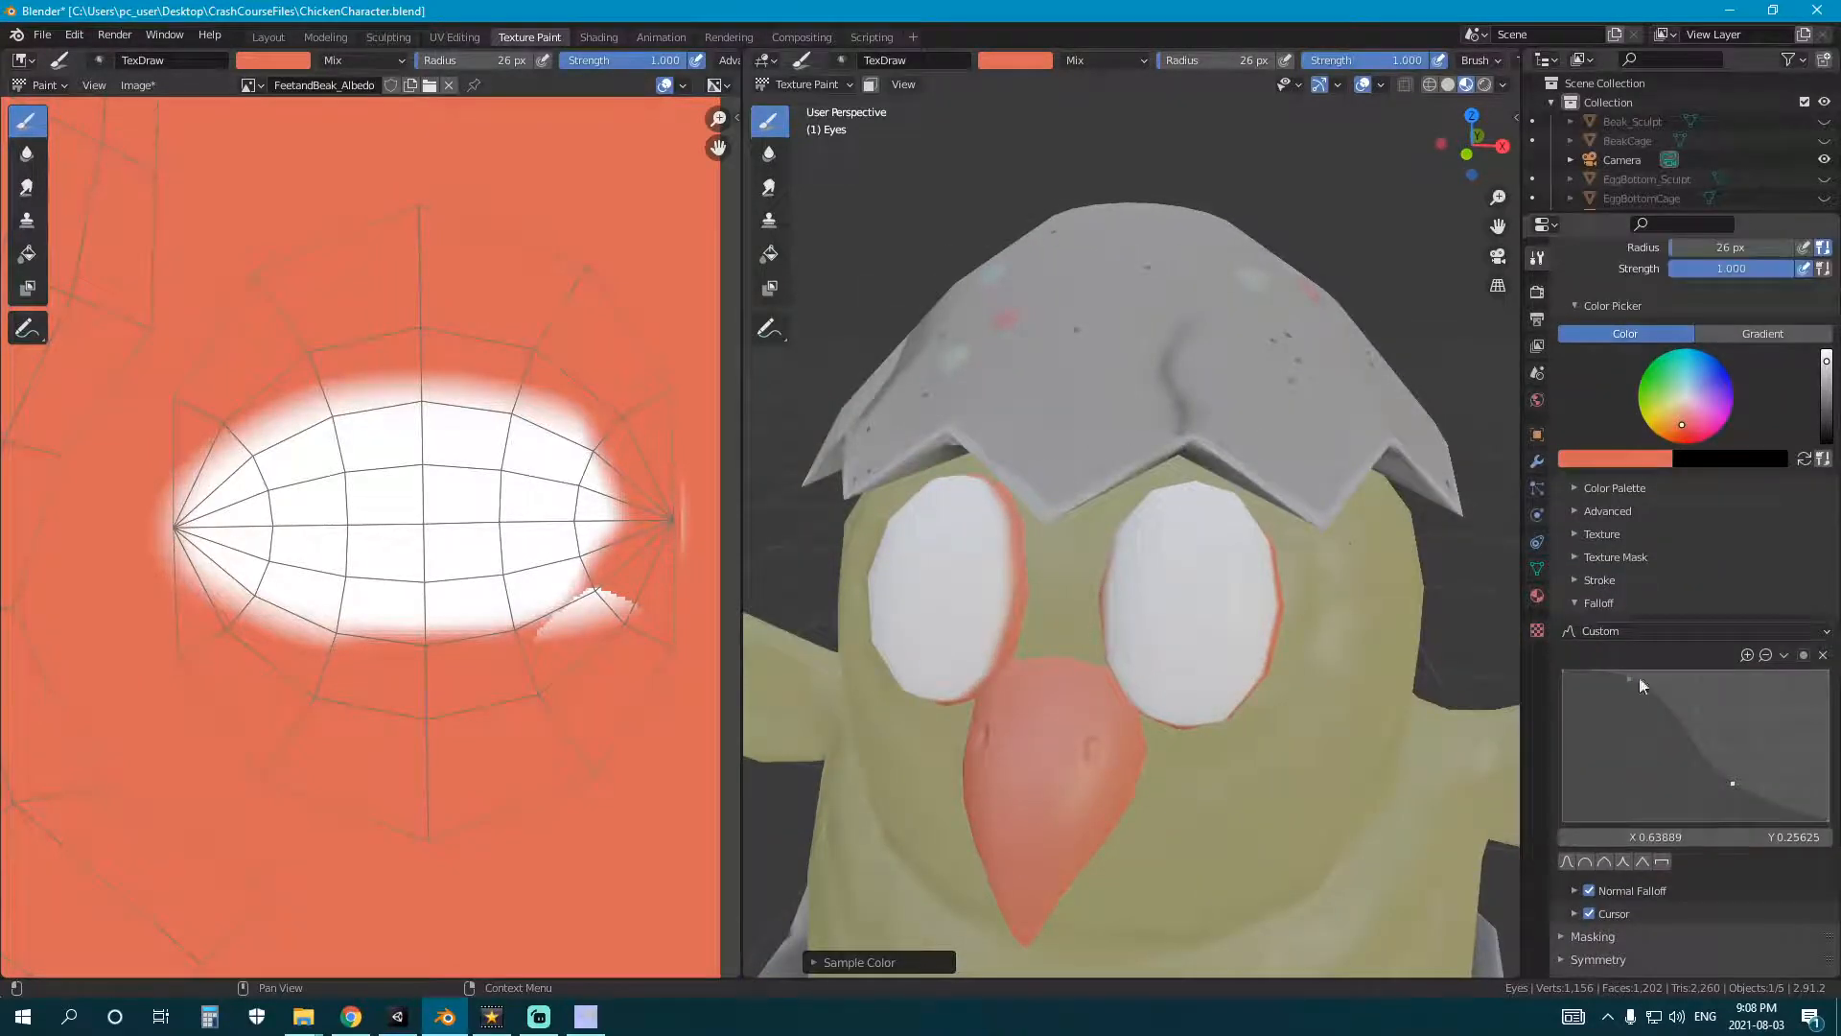
pyautogui.scroll(-8, 369, 614)
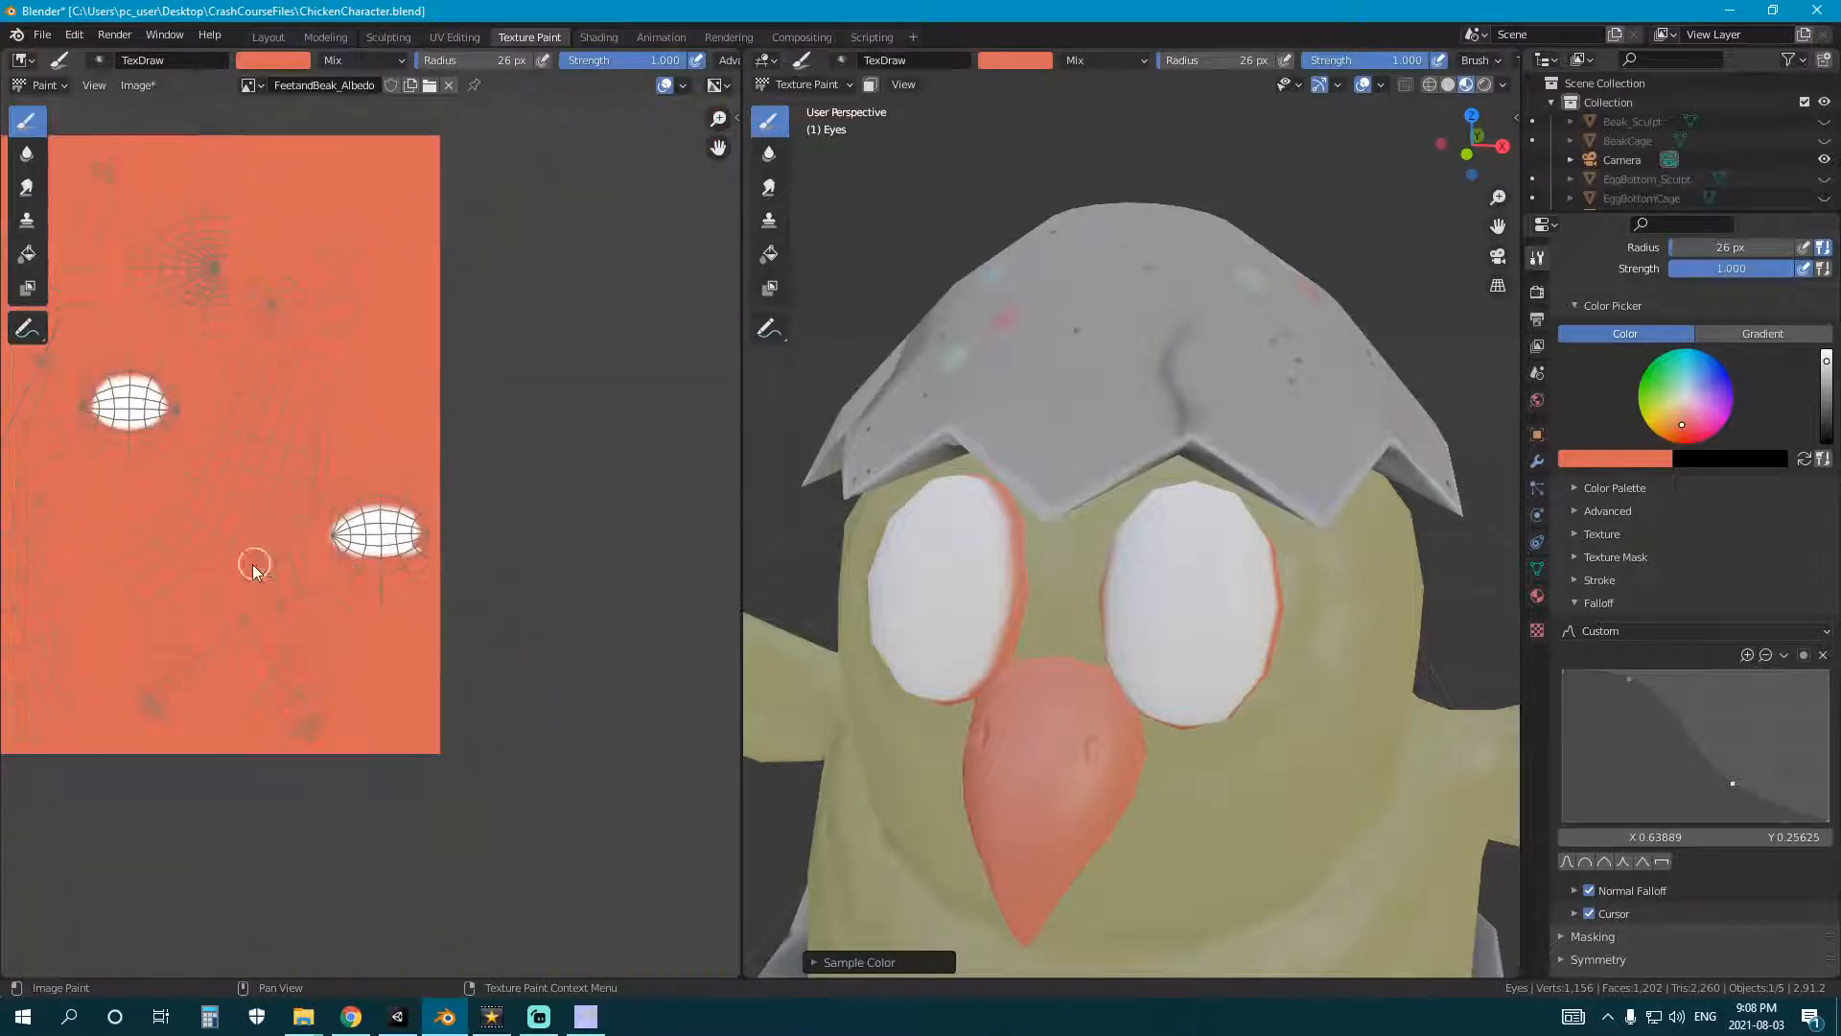
pyautogui.scroll(4, 317, 566)
pyautogui.scroll(2, 1242, 715)
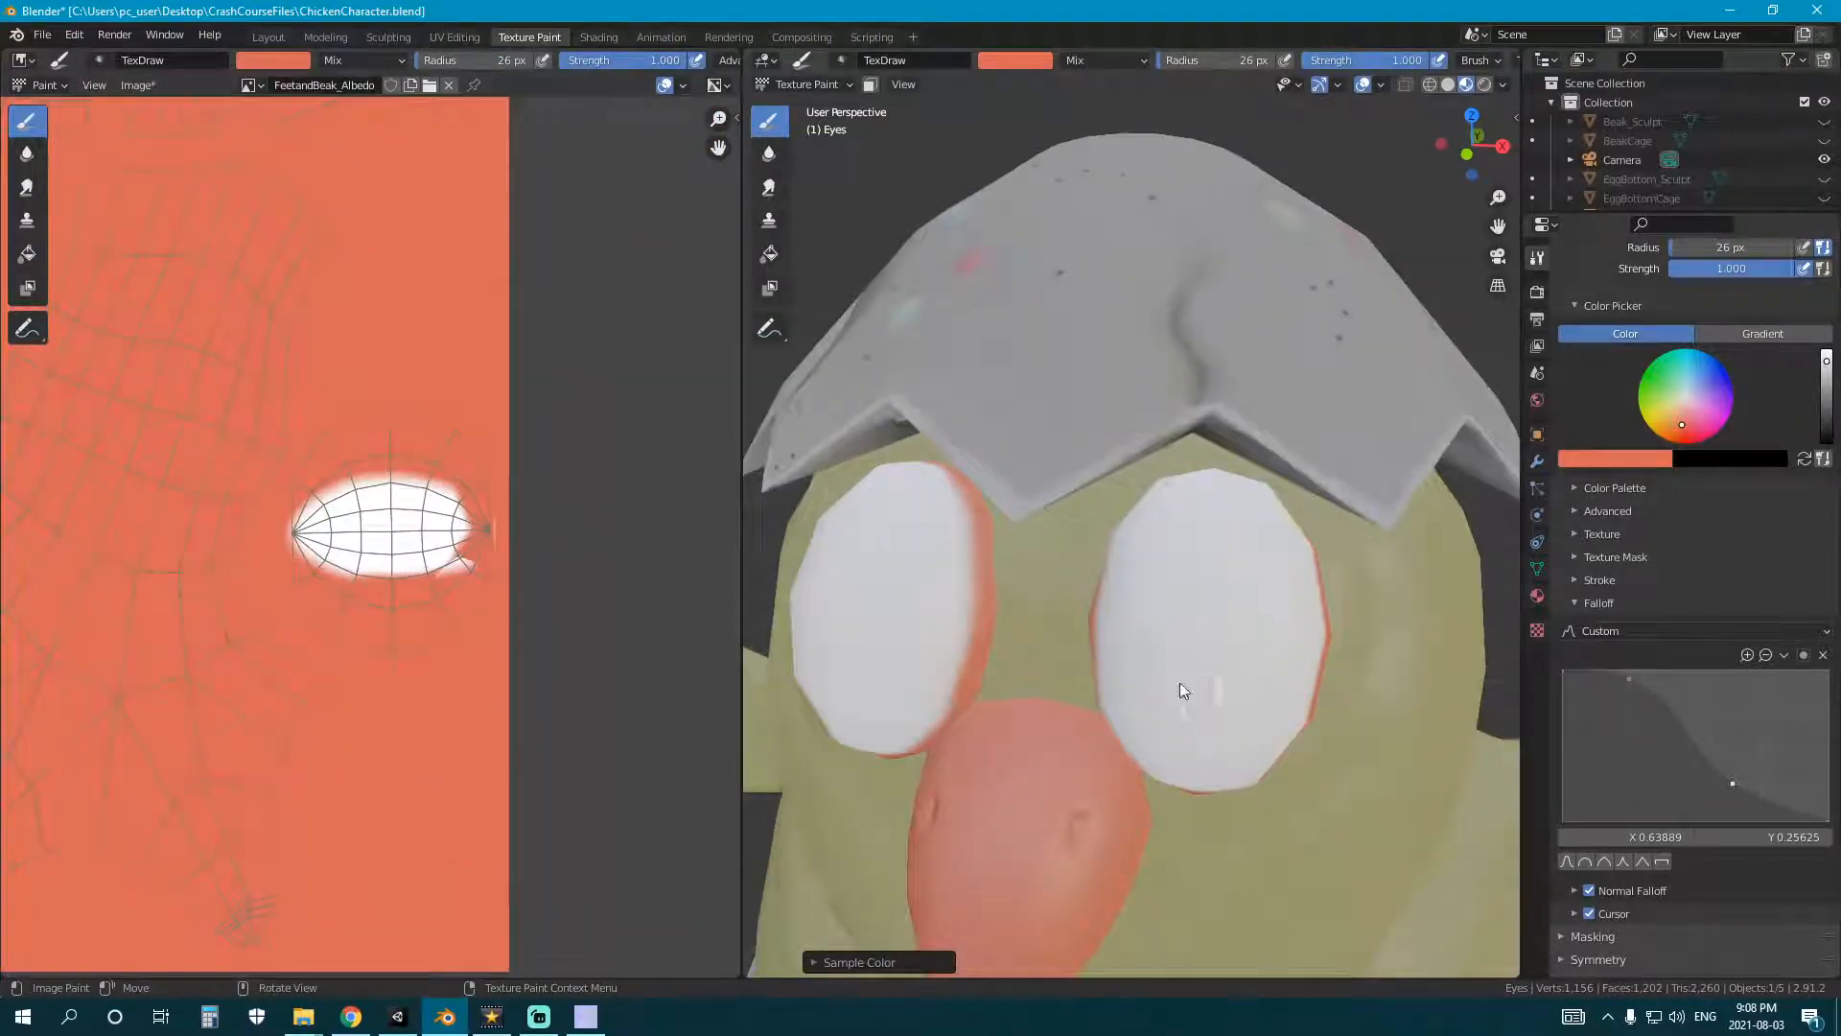
pyautogui.scroll(-1, 1620, 825)
pyautogui.click(1562, 919)
pyautogui.scroll(-1, 1656, 868)
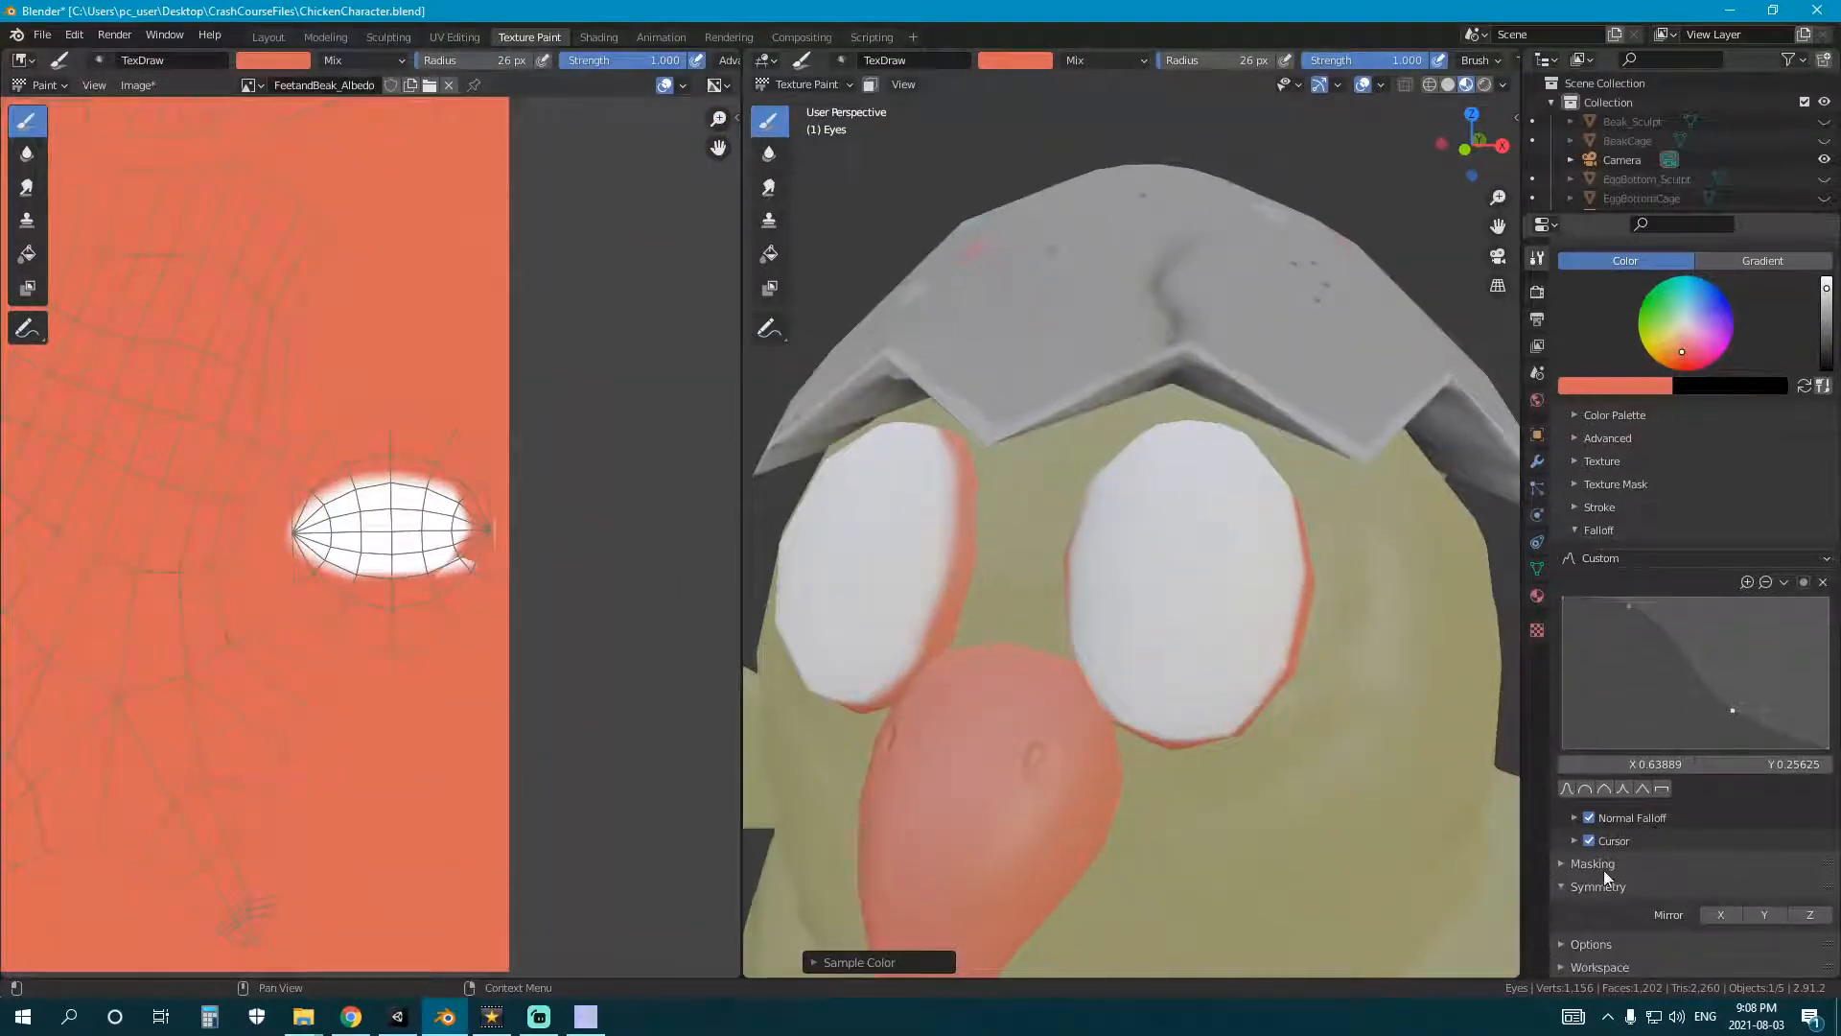
# - Paint orange over the white at the tip and upper outer edge of the chick's left eye
pyautogui.moveTo(1103, 690); pyautogui.dragTo(1005, 642, button='middle')
pyautogui.scroll(2, 998, 642)
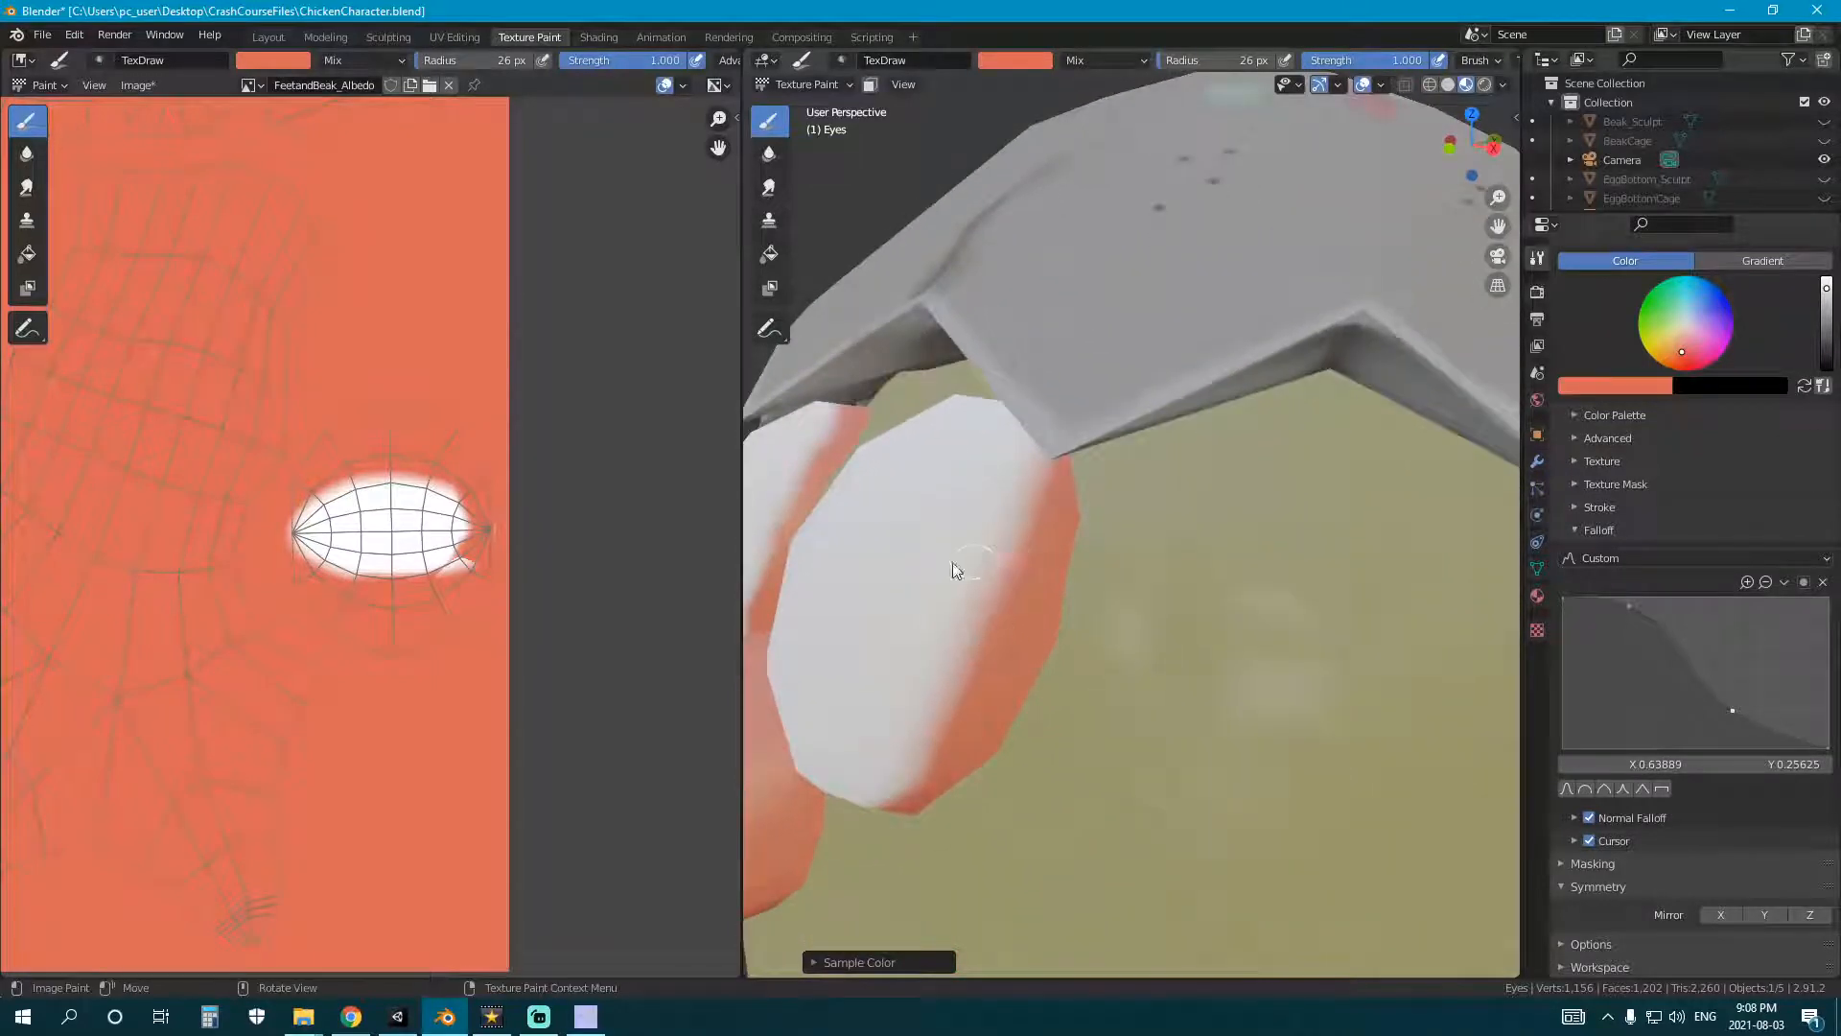
pyautogui.scroll(-2, 959, 569)
pyautogui.moveTo(1019, 567)
pyautogui.mouseDown(button='middle')
pyautogui.moveTo(1138, 584)
pyautogui.moveTo(1016, 615)
pyautogui.mouseUp(button='middle')
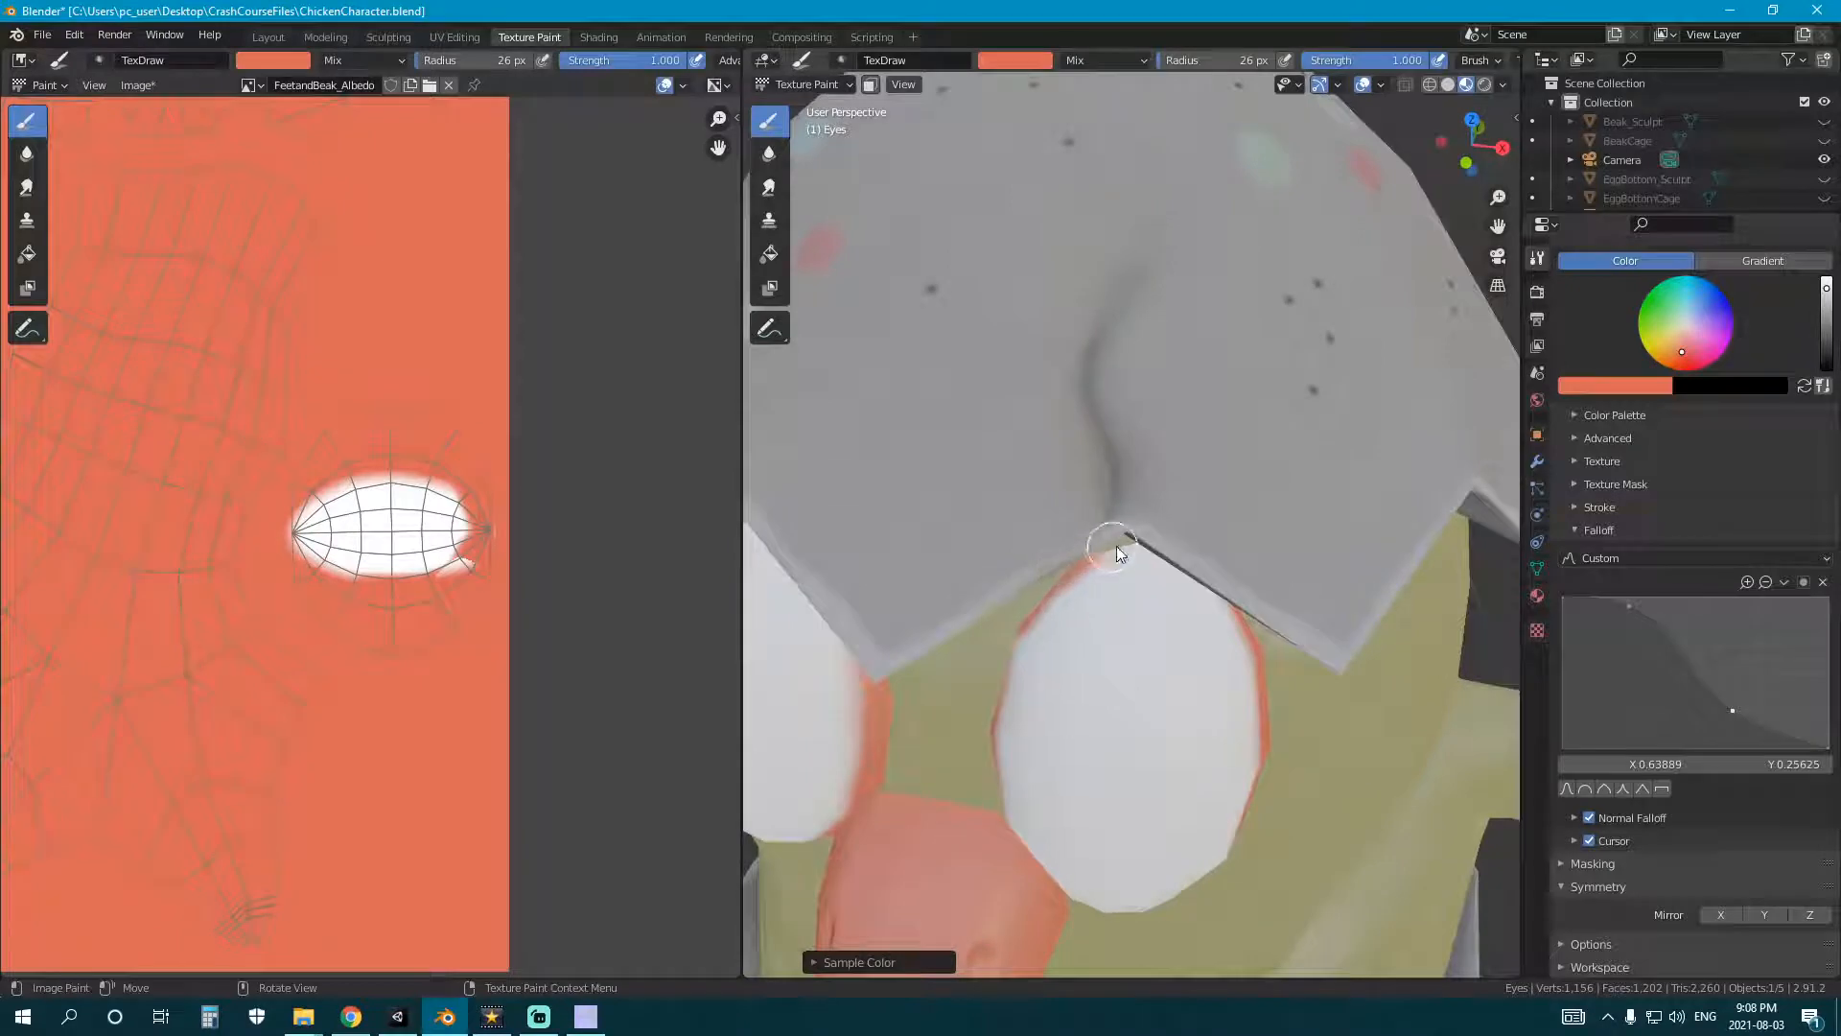
pyautogui.moveTo(1116, 547); pyautogui.dragTo(1129, 533)
pyautogui.moveTo(1130, 533)
pyautogui.mouseDown(button='middle')
pyautogui.moveTo(1057, 503)
pyautogui.moveTo(1098, 526)
pyautogui.moveTo(1058, 543)
pyautogui.moveTo(1040, 588)
pyautogui.moveTo(1102, 538)
pyautogui.moveTo(1192, 527)
pyautogui.moveTo(1147, 502)
pyautogui.mouseUp(button='middle')
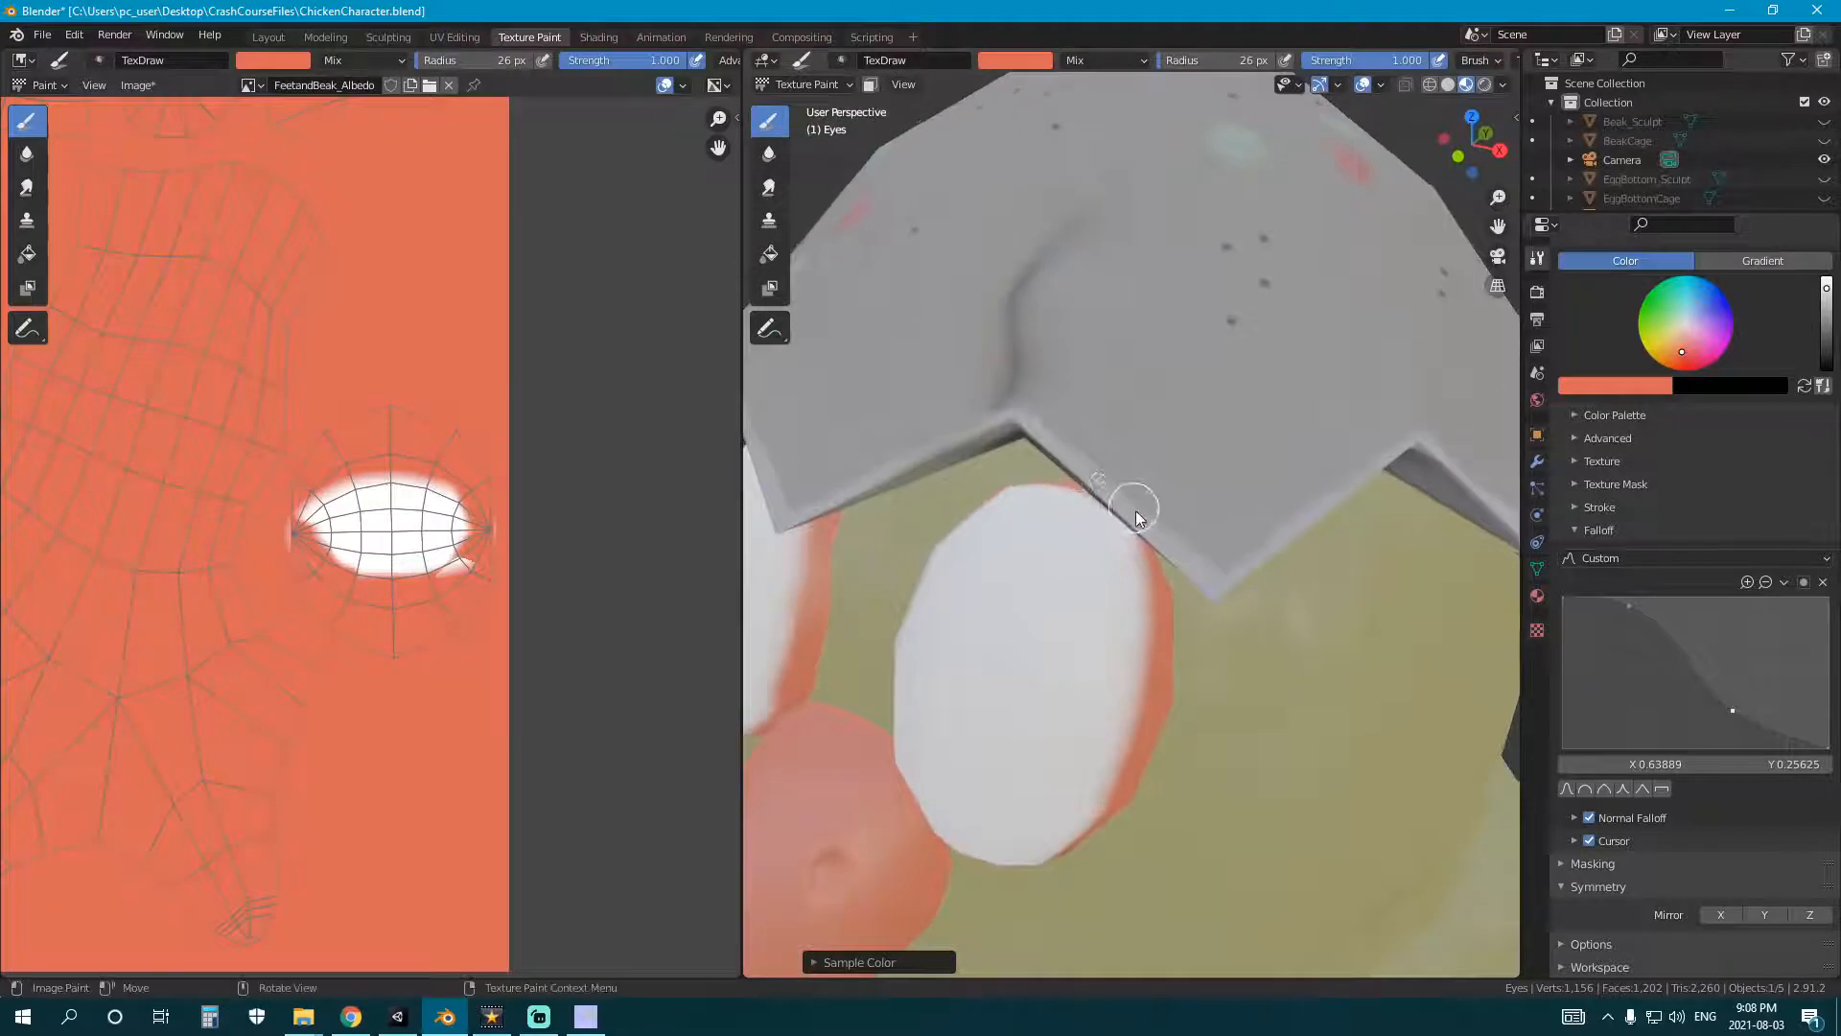
pyautogui.moveTo(1138, 518); pyautogui.dragTo(1171, 588)
pyautogui.moveTo(1171, 587)
pyautogui.mouseDown(button='middle')
pyautogui.moveTo(1154, 608)
pyautogui.moveTo(988, 580)
pyautogui.mouseUp(button='middle')
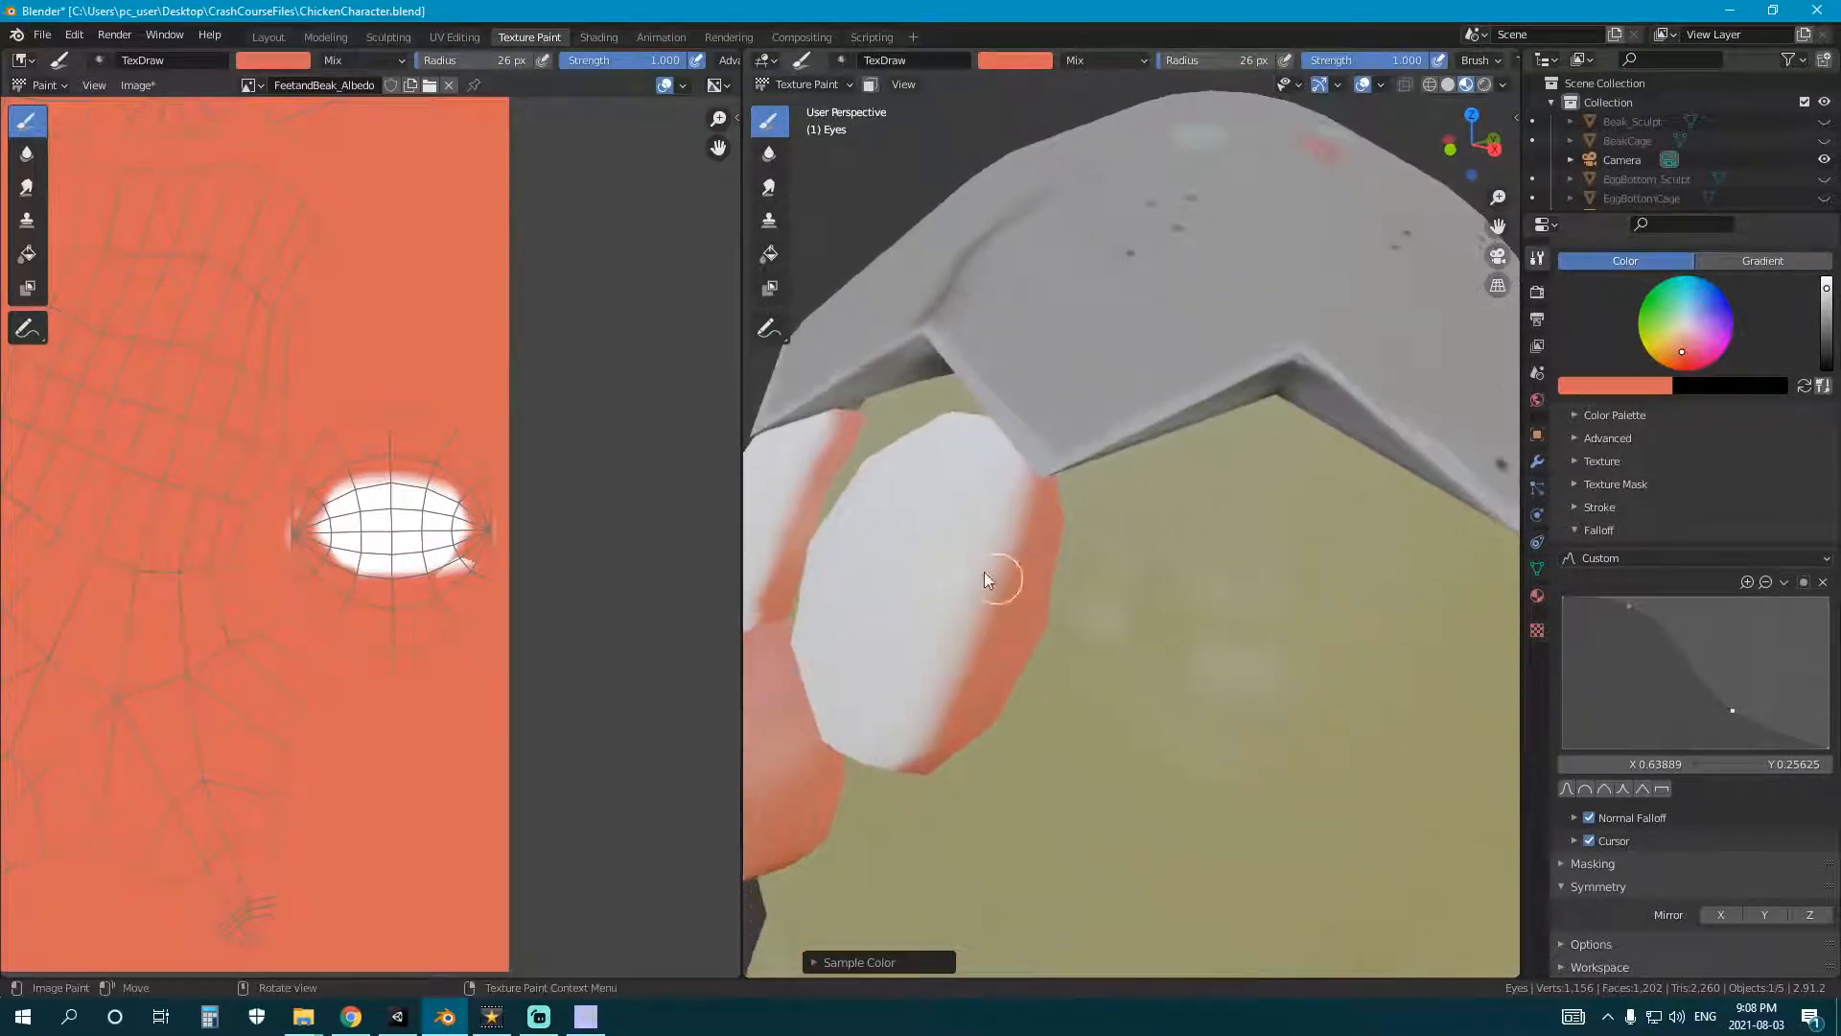
# - Sample white, set the brush radius to 47 px, and extend the white along the outer edge of the chick's left eye
pyautogui.press('s')
pyautogui.press('f')
pyautogui.click(999, 463)
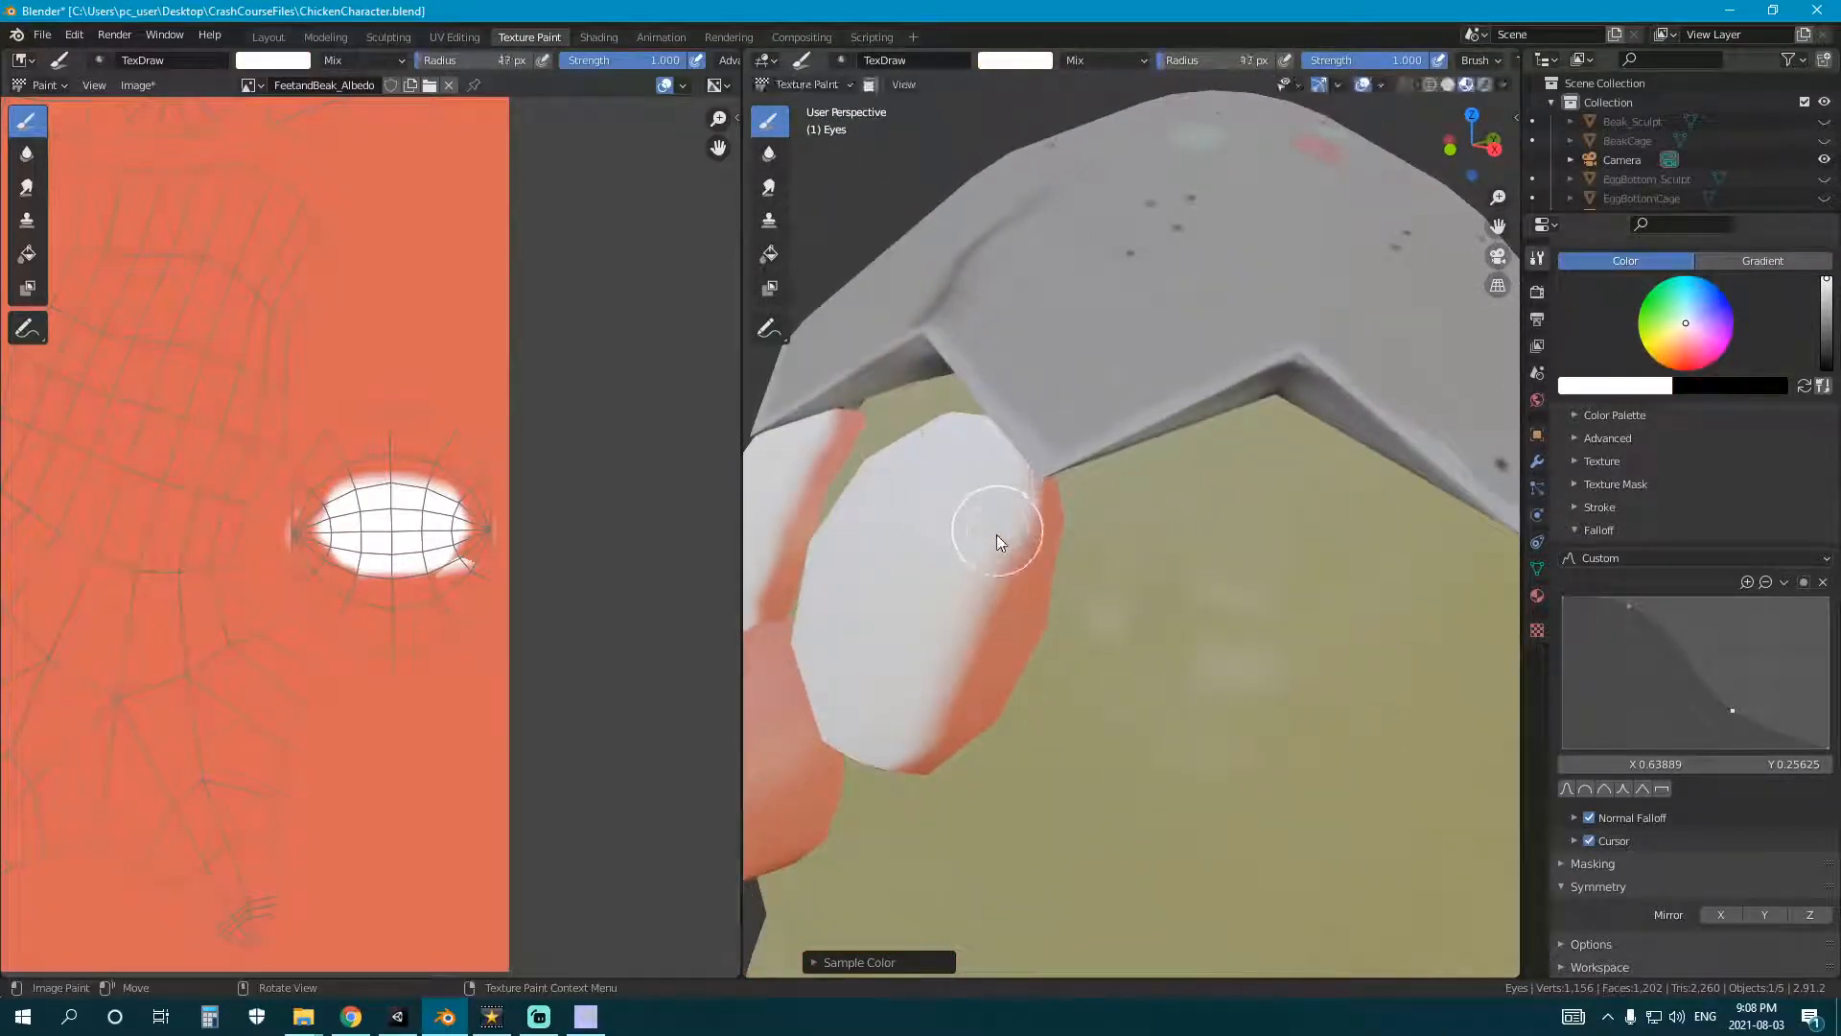
pyautogui.moveTo(929, 703); pyautogui.dragTo(970, 523, button='middle')
pyautogui.scroll(1, 969, 515)
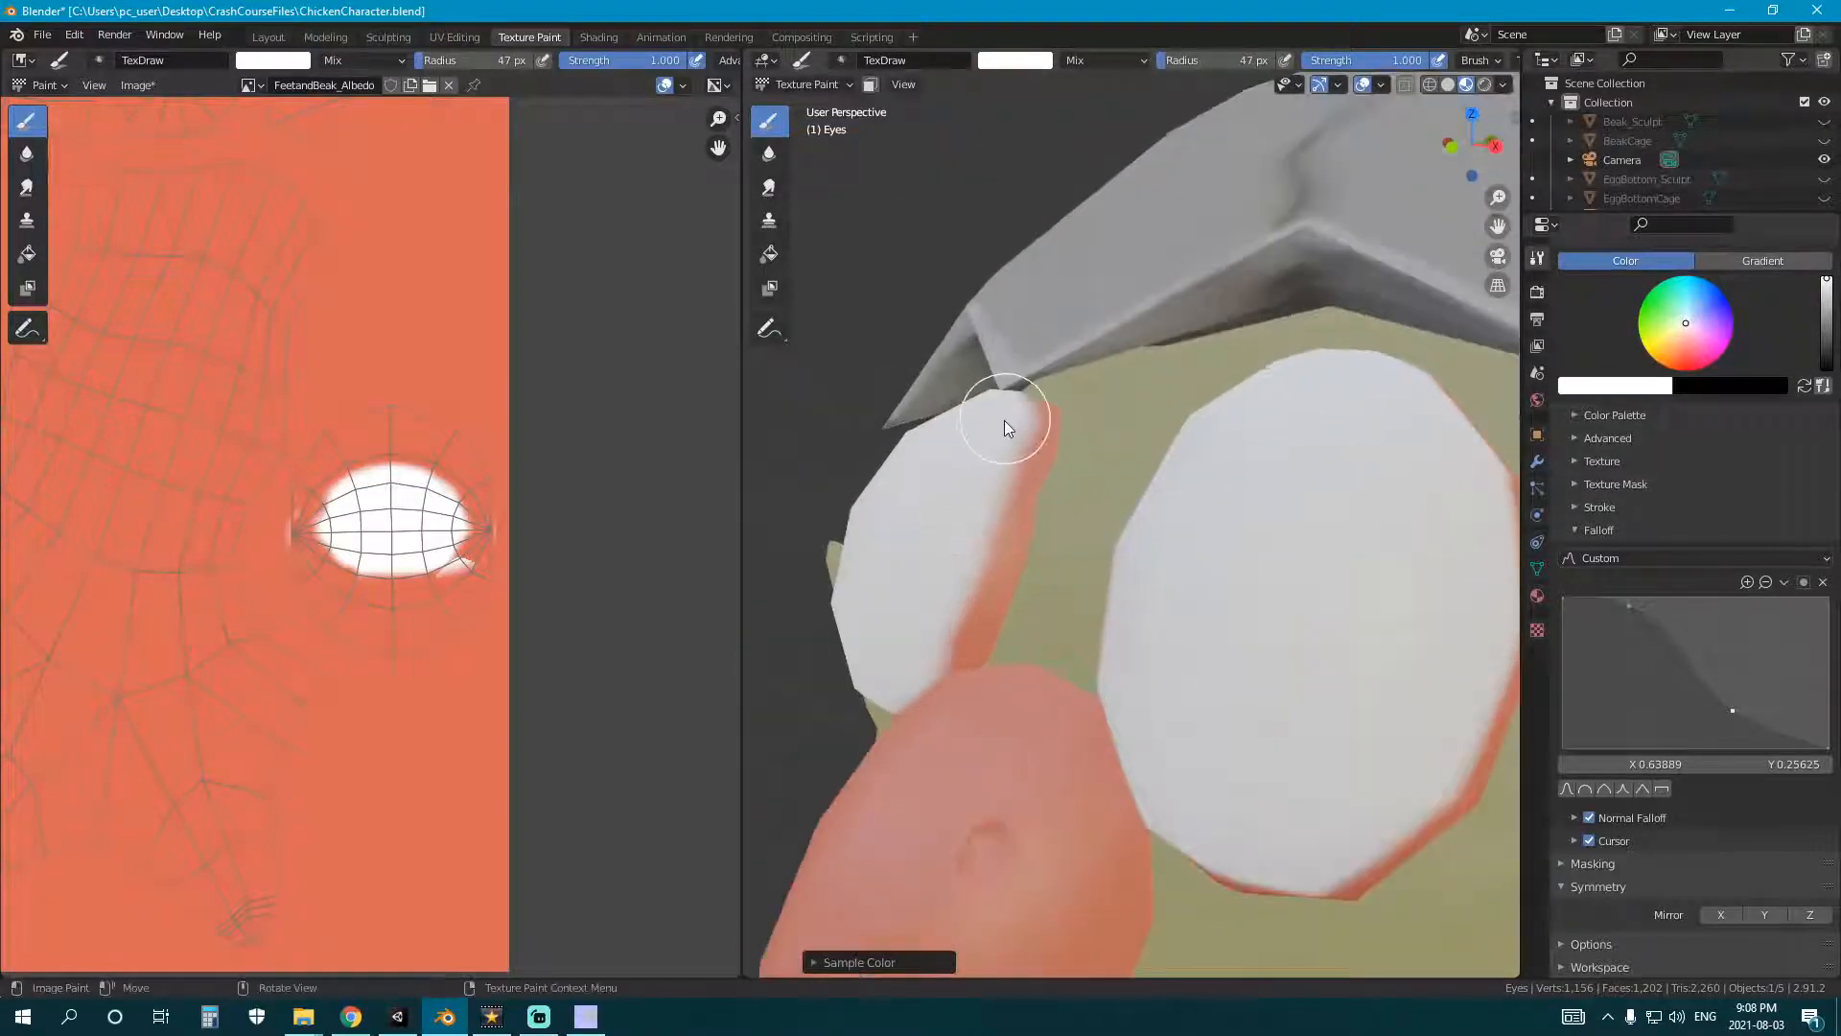
pyautogui.scroll(-2, 909, 641)
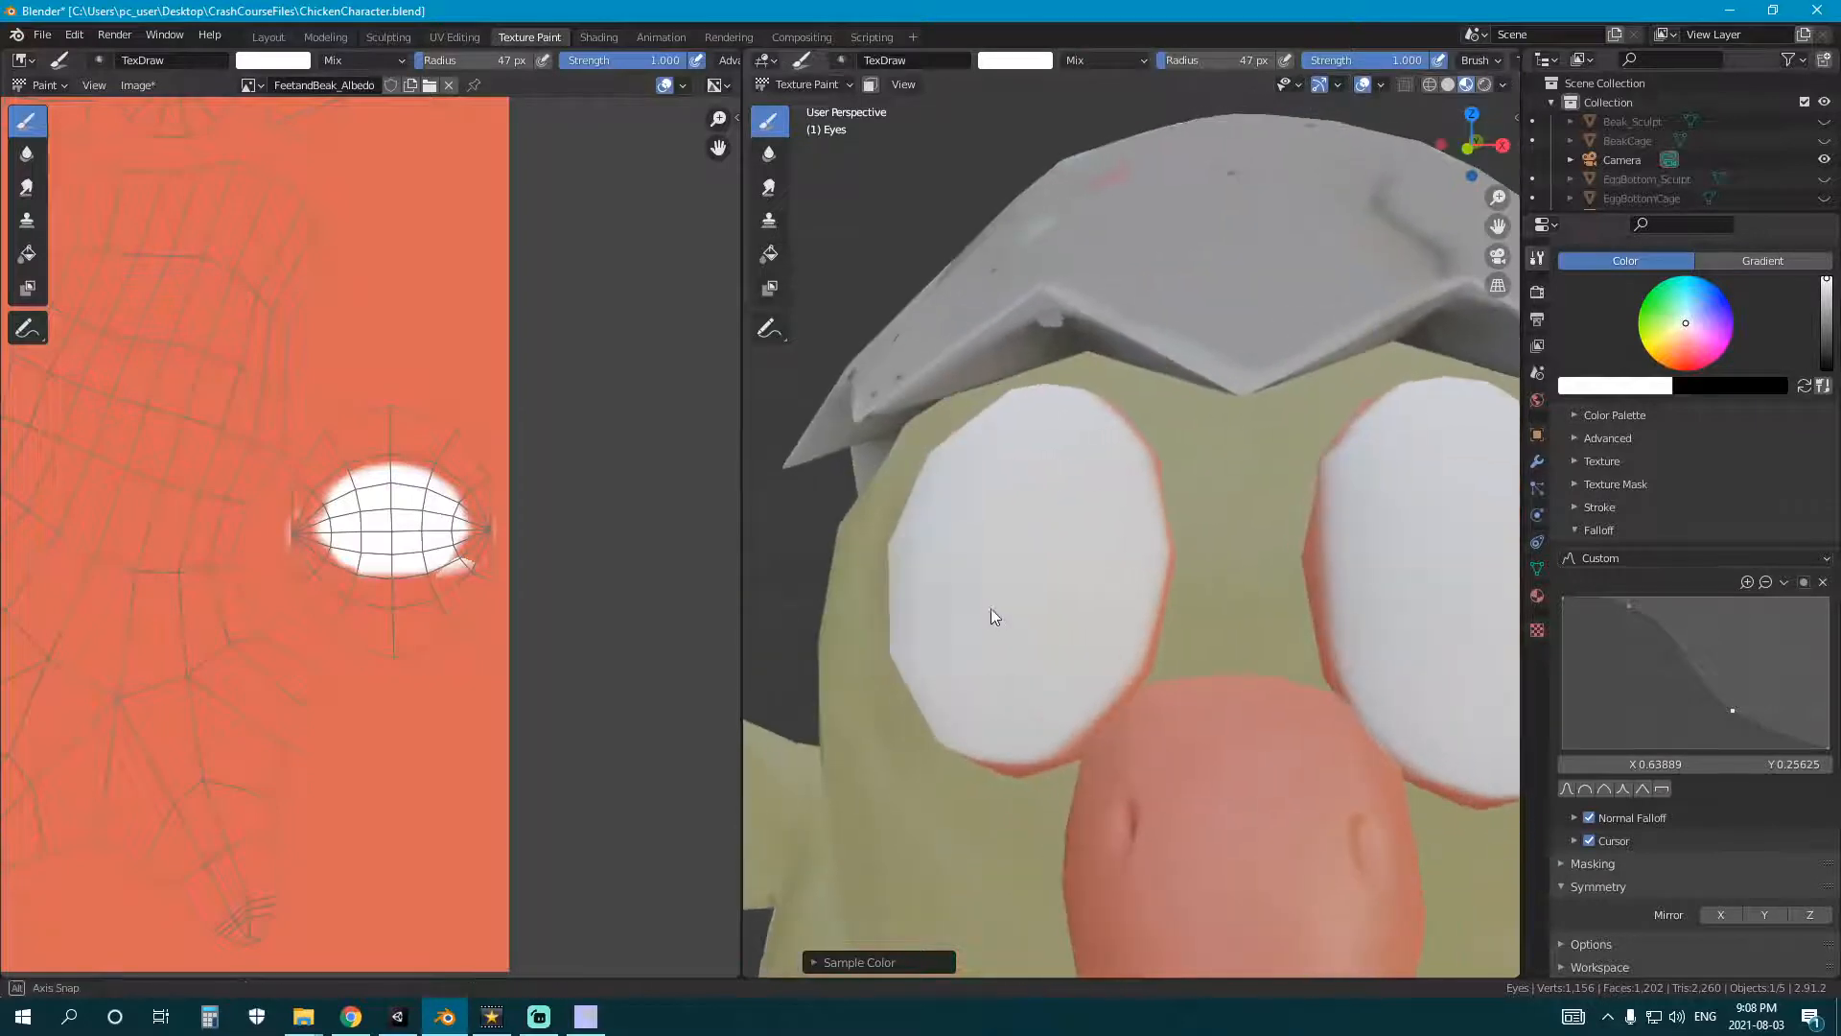
# - Examine the white coverage and orange rims of both eyes from the side, close up and from the front
pyautogui.moveTo(991, 614); pyautogui.dragTo(1159, 506, button='middle')
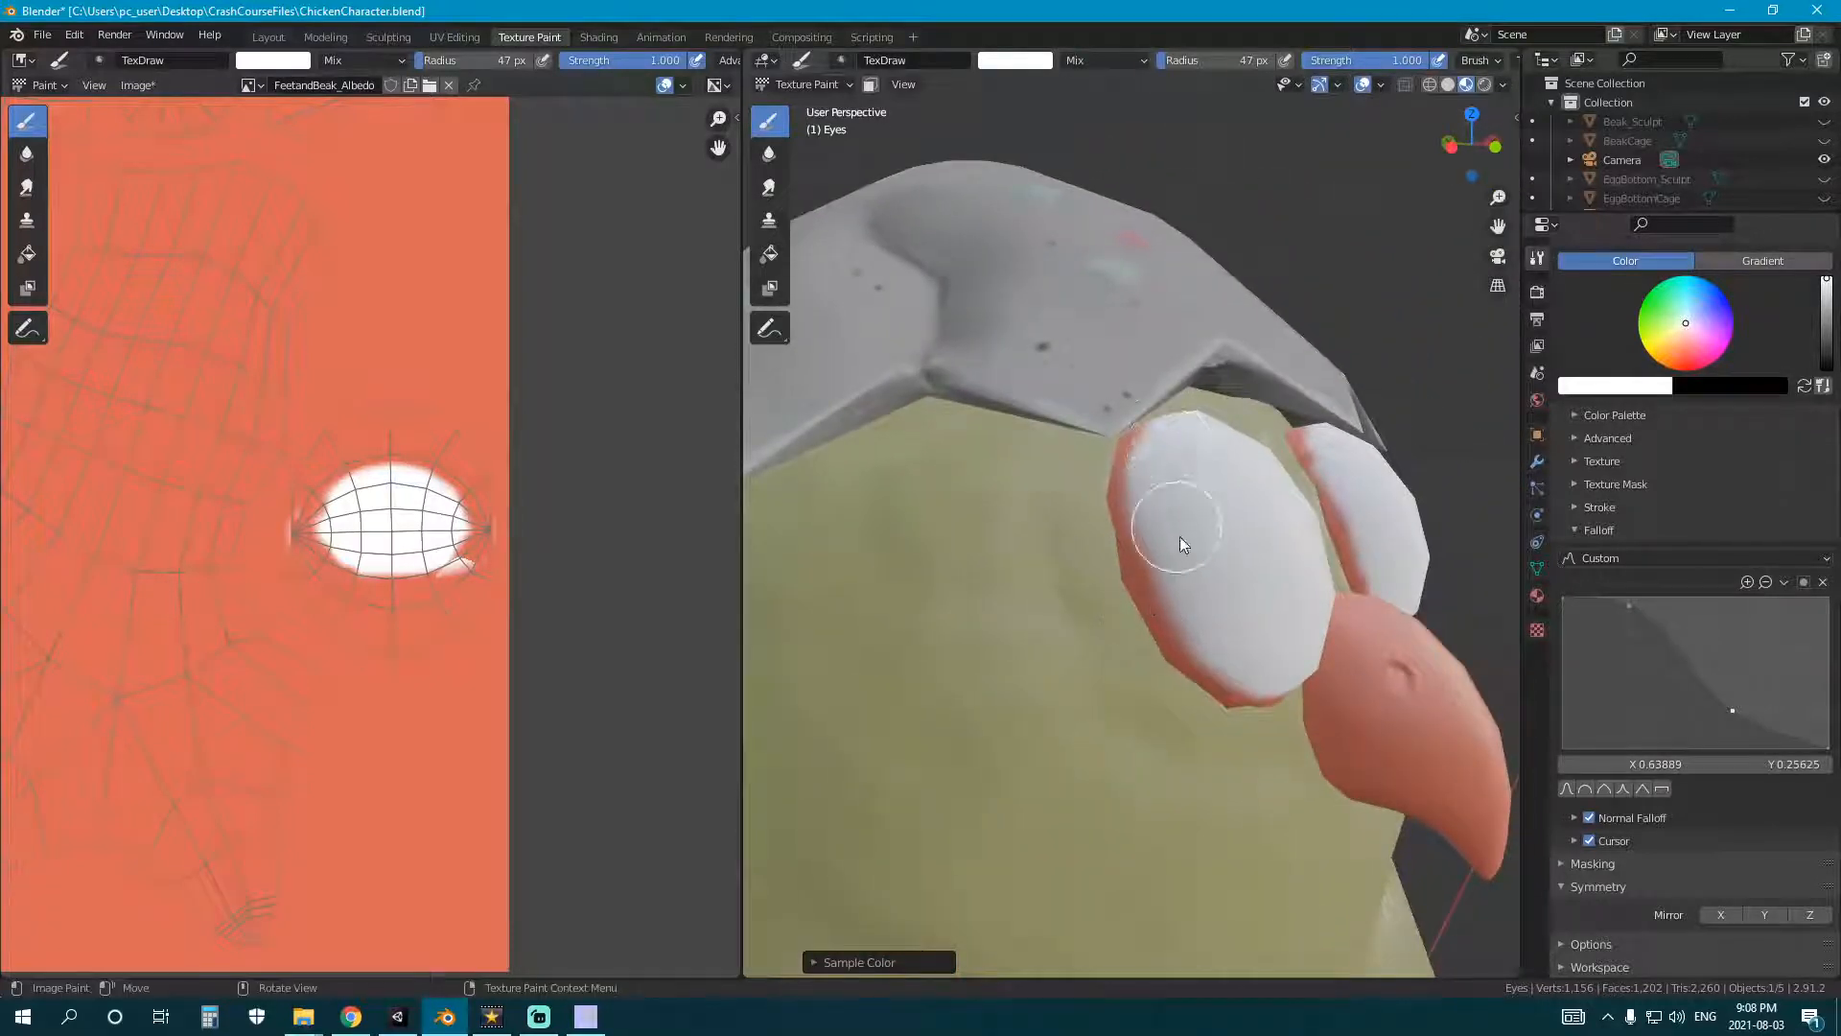
pyautogui.moveTo(1246, 643); pyautogui.dragTo(1155, 594, button='middle')
pyautogui.scroll(2, 1266, 523)
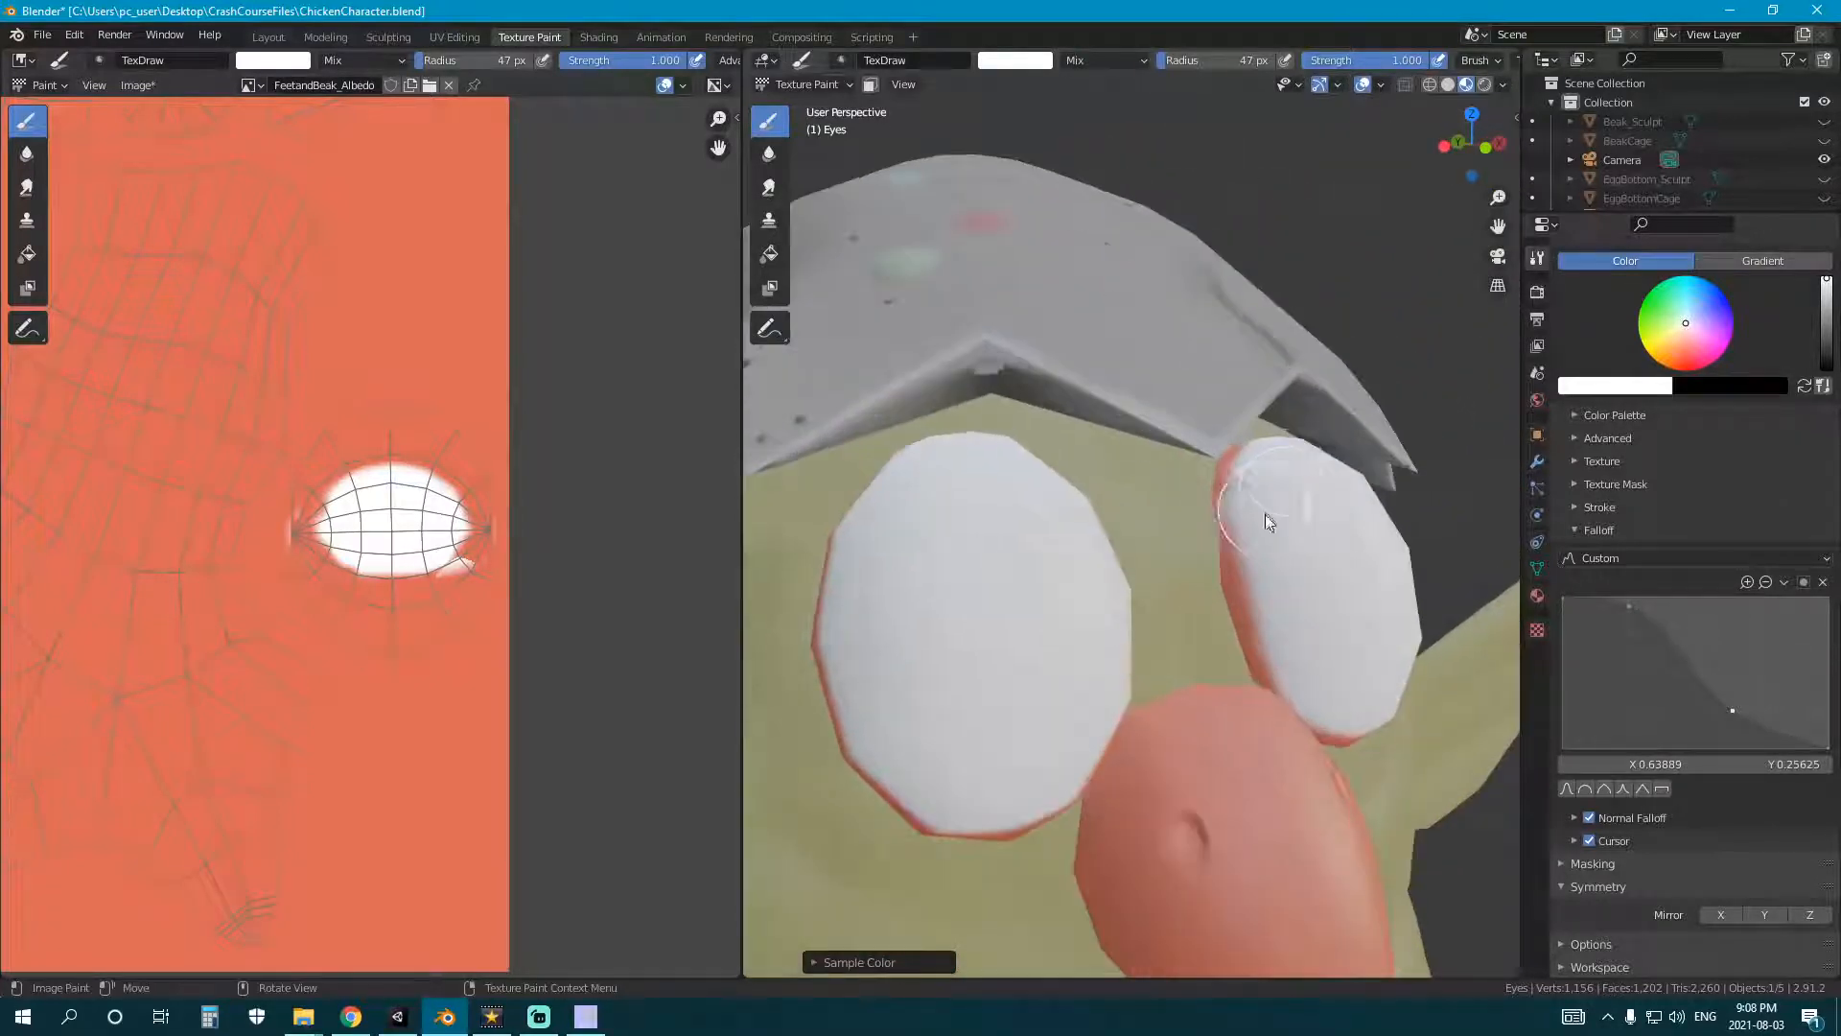
pyautogui.moveTo(1304, 639); pyautogui.dragTo(1161, 654, button='middle')
pyautogui.scroll(-3, 1151, 624)
pyautogui.scroll(-3, 1160, 654)
pyautogui.scroll(4, 1146, 649)
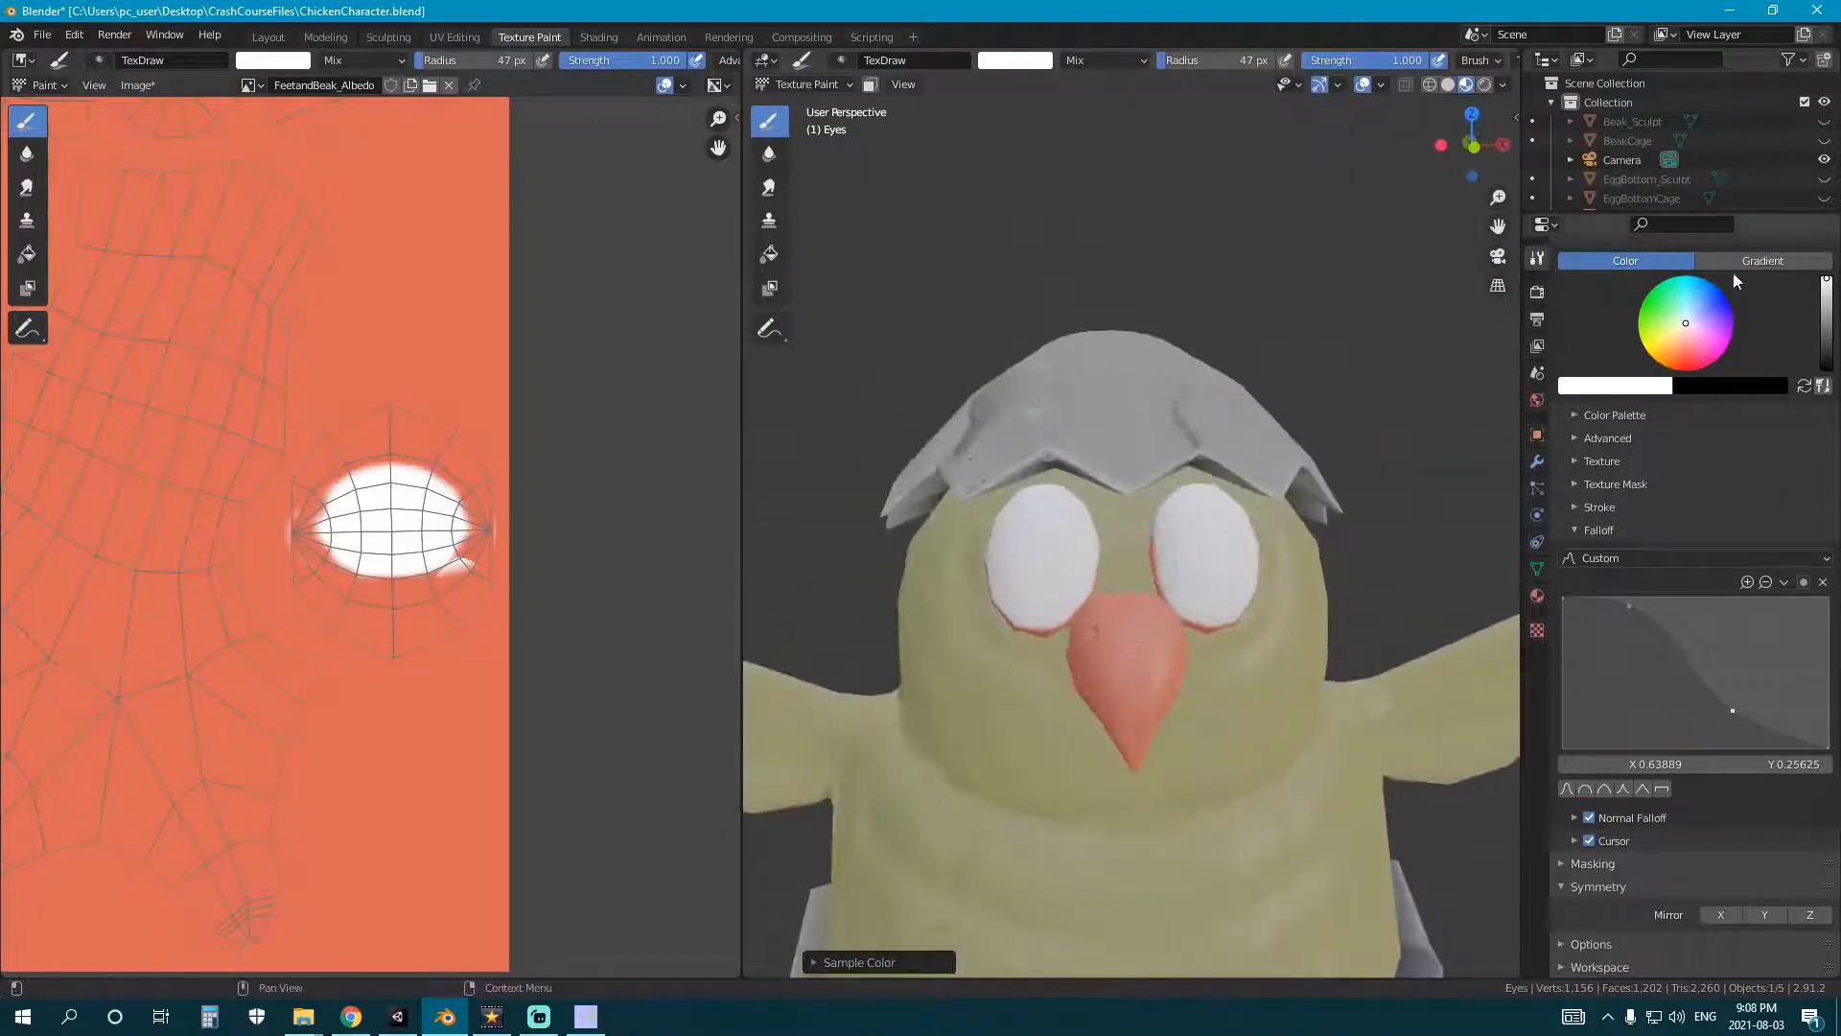
# - Set the brush colour to black and flatten its custom falloff curve, with the end point at X 1.00000, Y 0.96875
pyautogui.click(1827, 368)
pyautogui.scroll(3, 1172, 600)
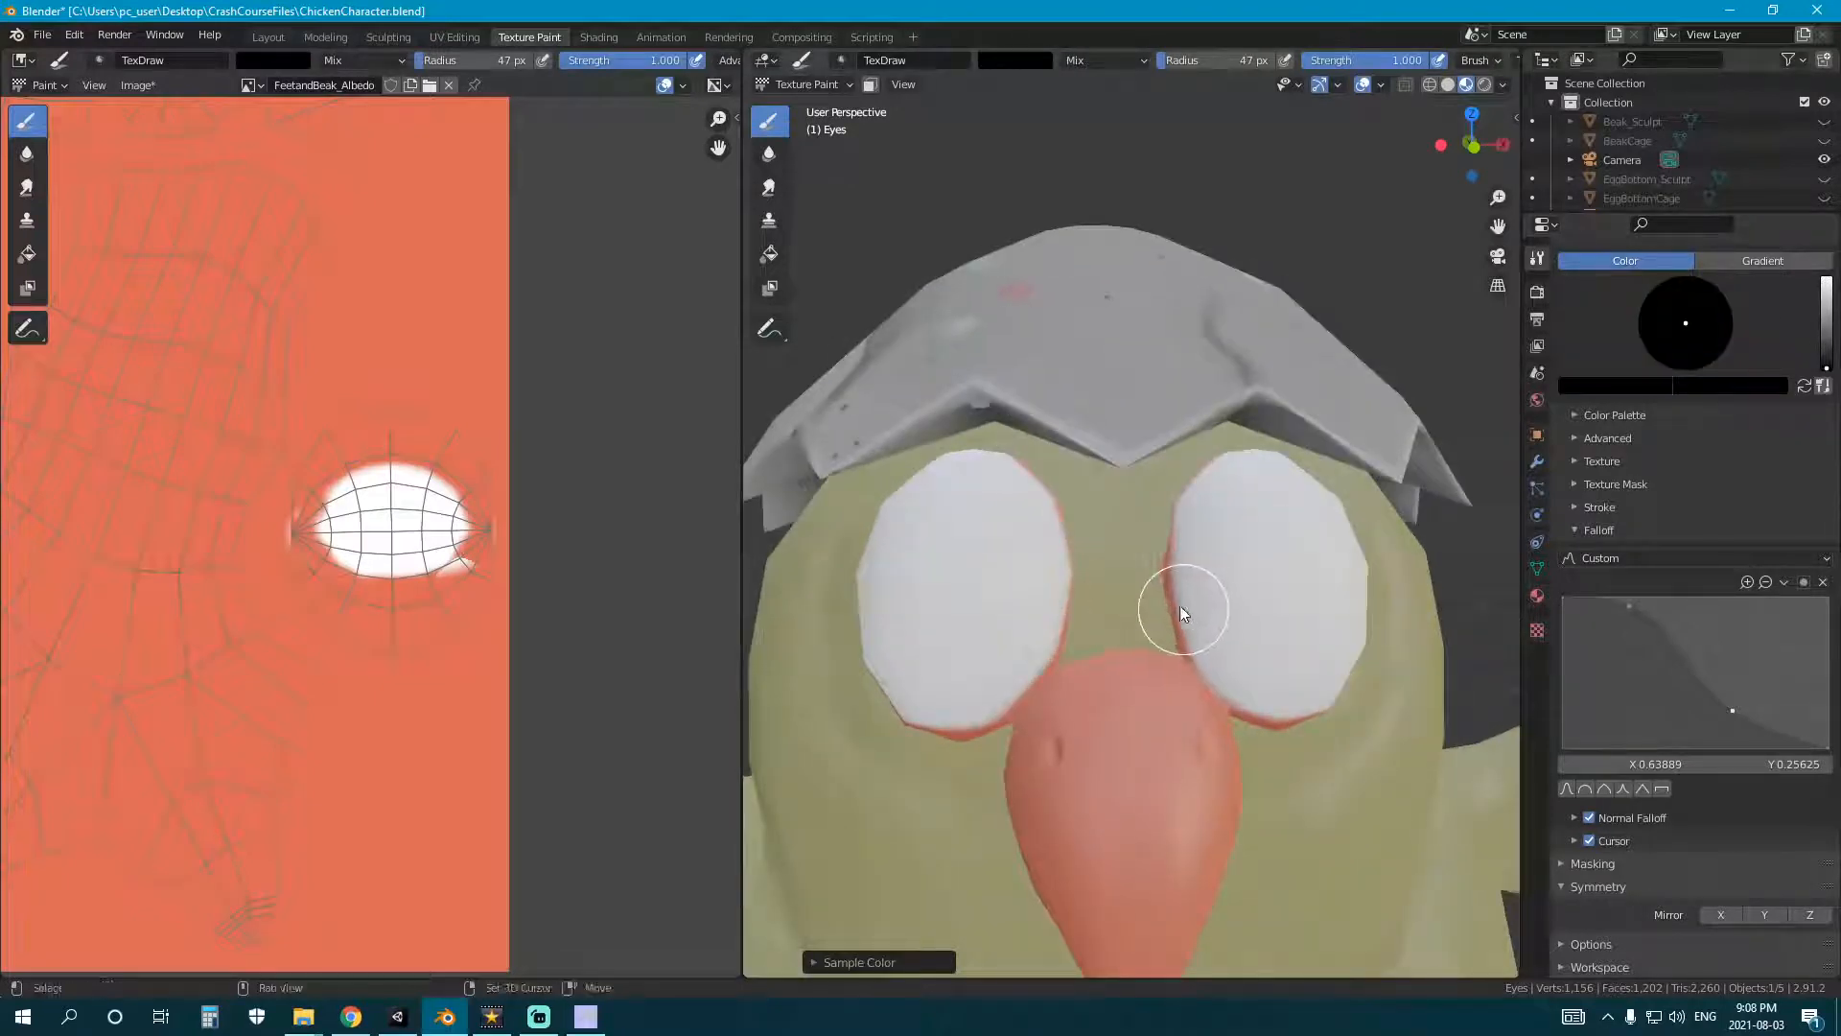
pyautogui.moveTo(1180, 606); pyautogui.dragTo(1210, 625, button='middle')
pyautogui.moveTo(1733, 711); pyautogui.dragTo(1828, 628)
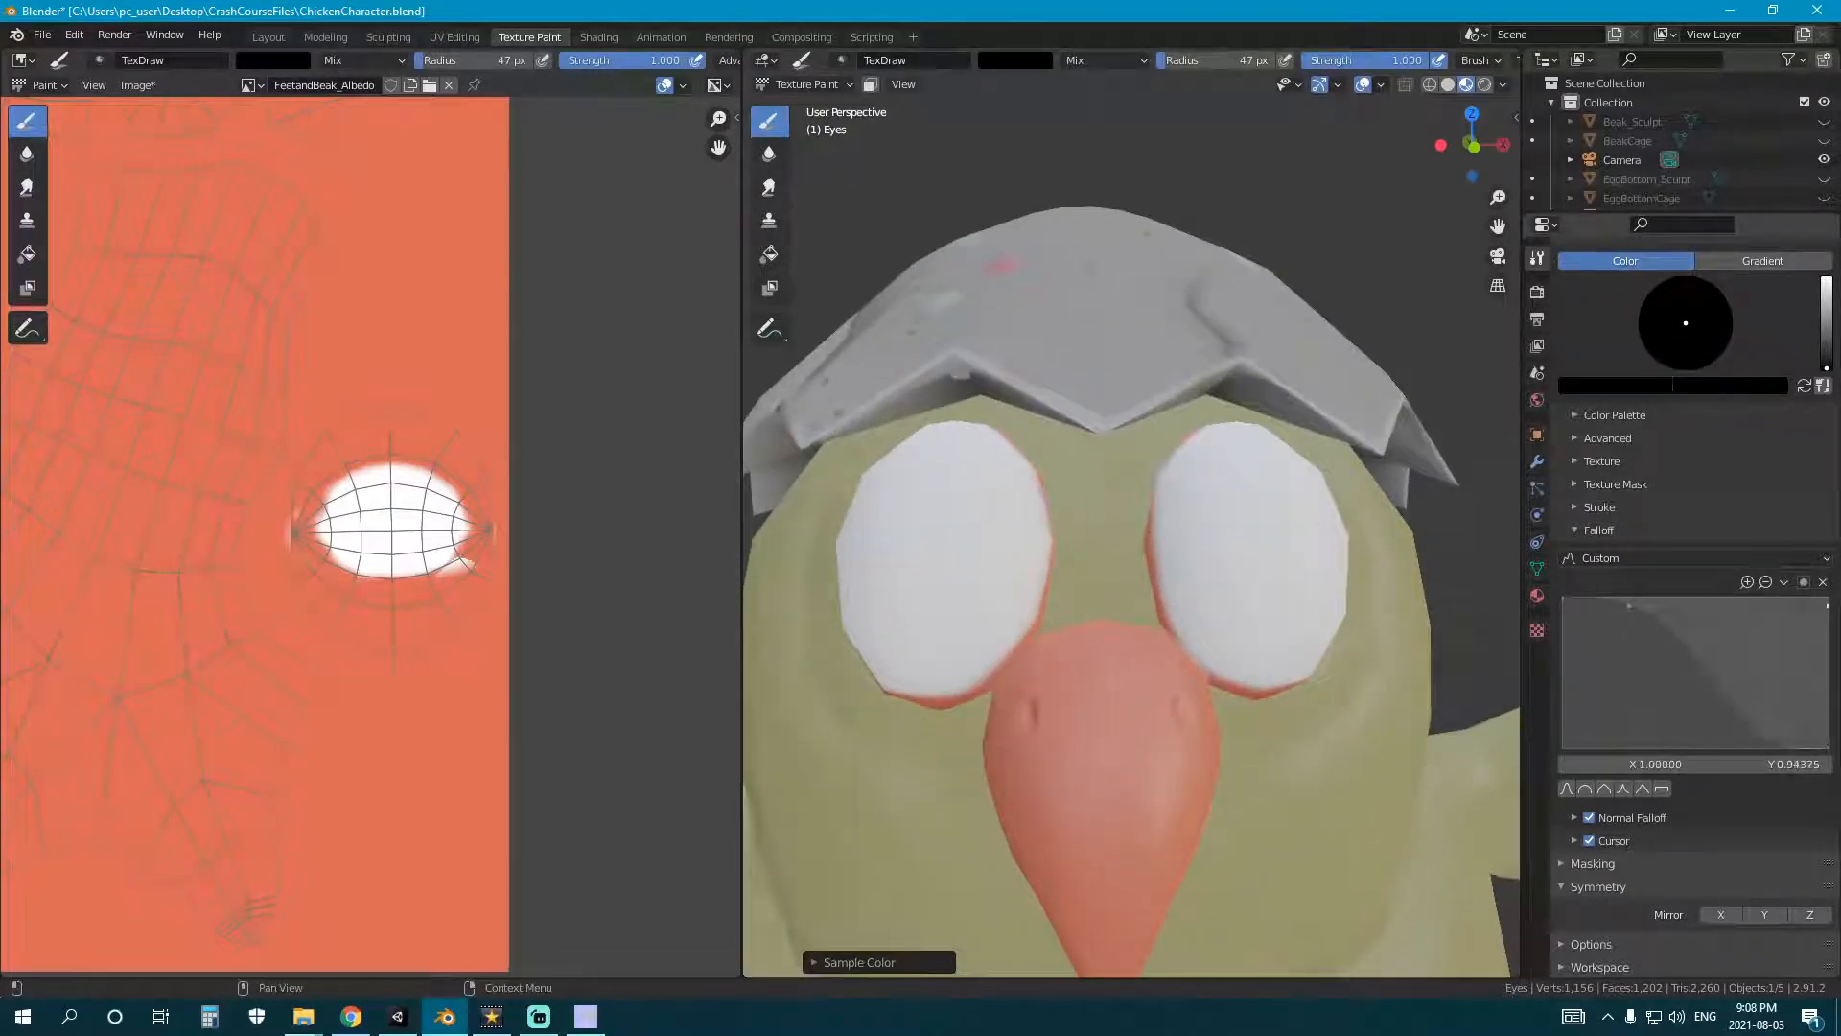
pyautogui.moveTo(1630, 609); pyautogui.dragTo(1627, 599)
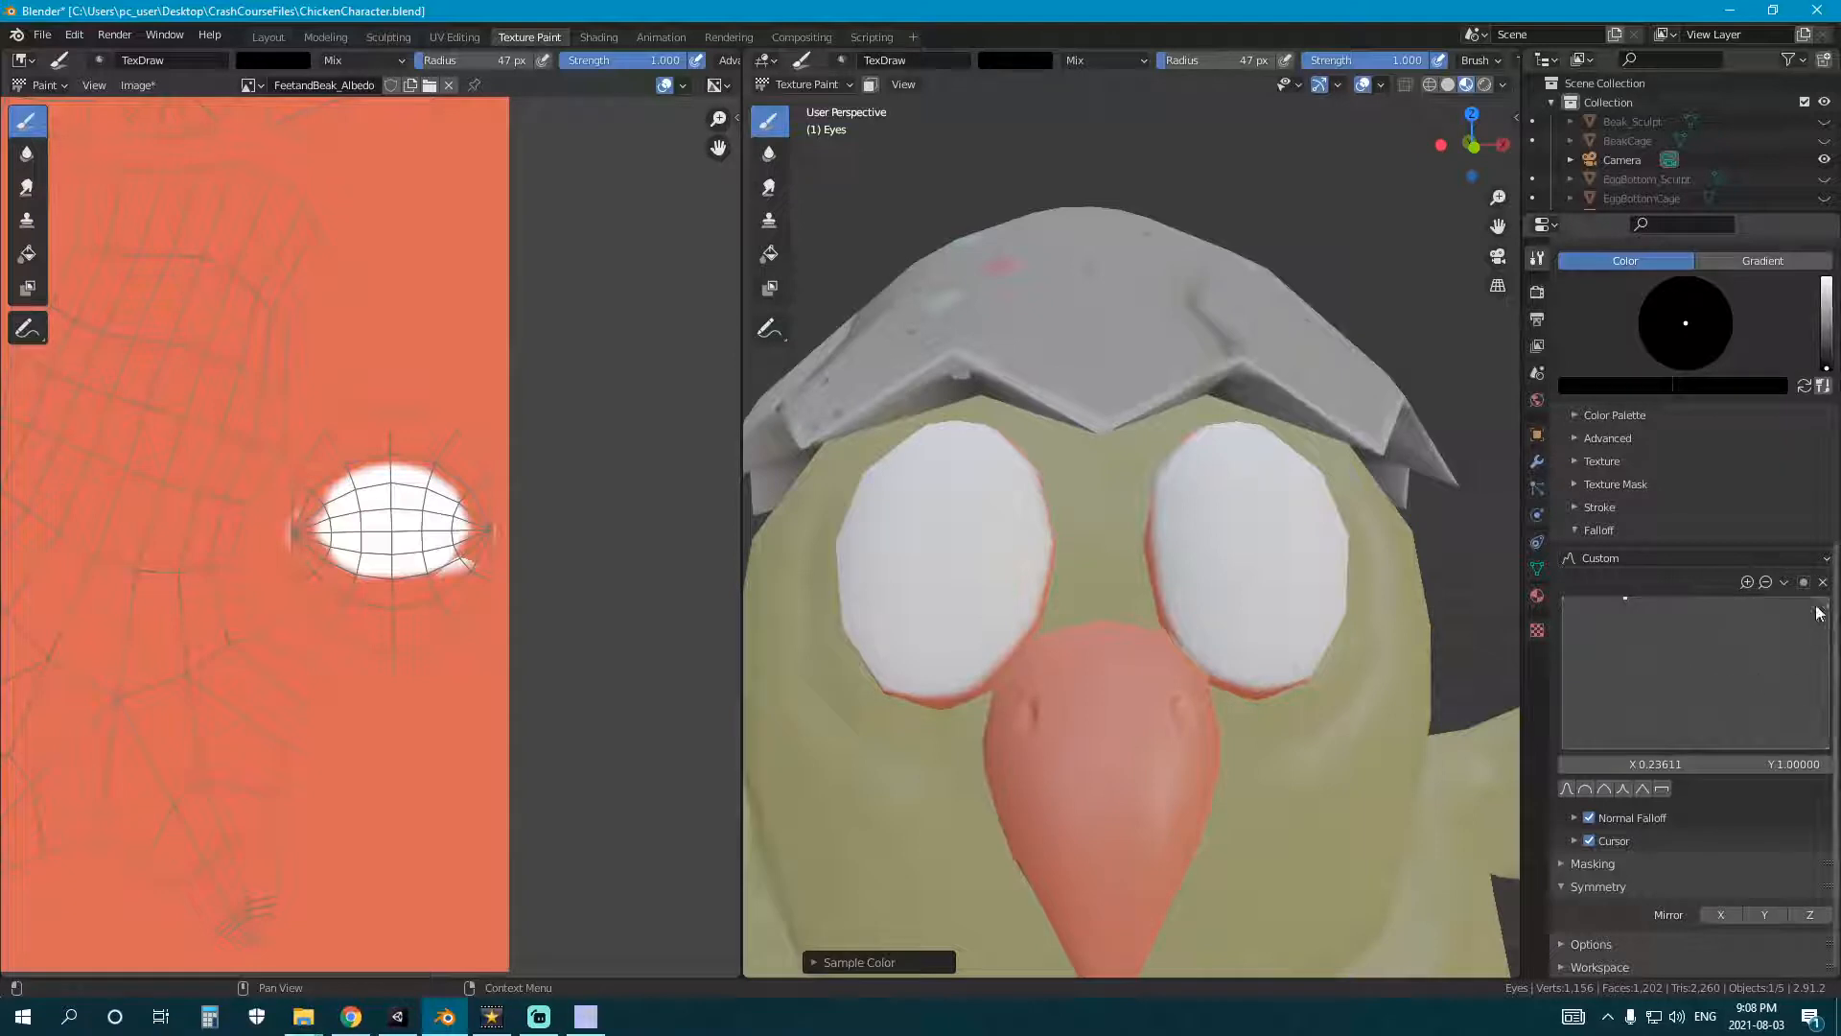
pyautogui.moveTo(1827, 609); pyautogui.dragTo(1827, 607)
# - Try a black pupil dot on the chick's eye and undo it
pyautogui.moveTo(1068, 621); pyautogui.dragTo(924, 561, button='middle')
pyautogui.scroll(5, 1218, 662)
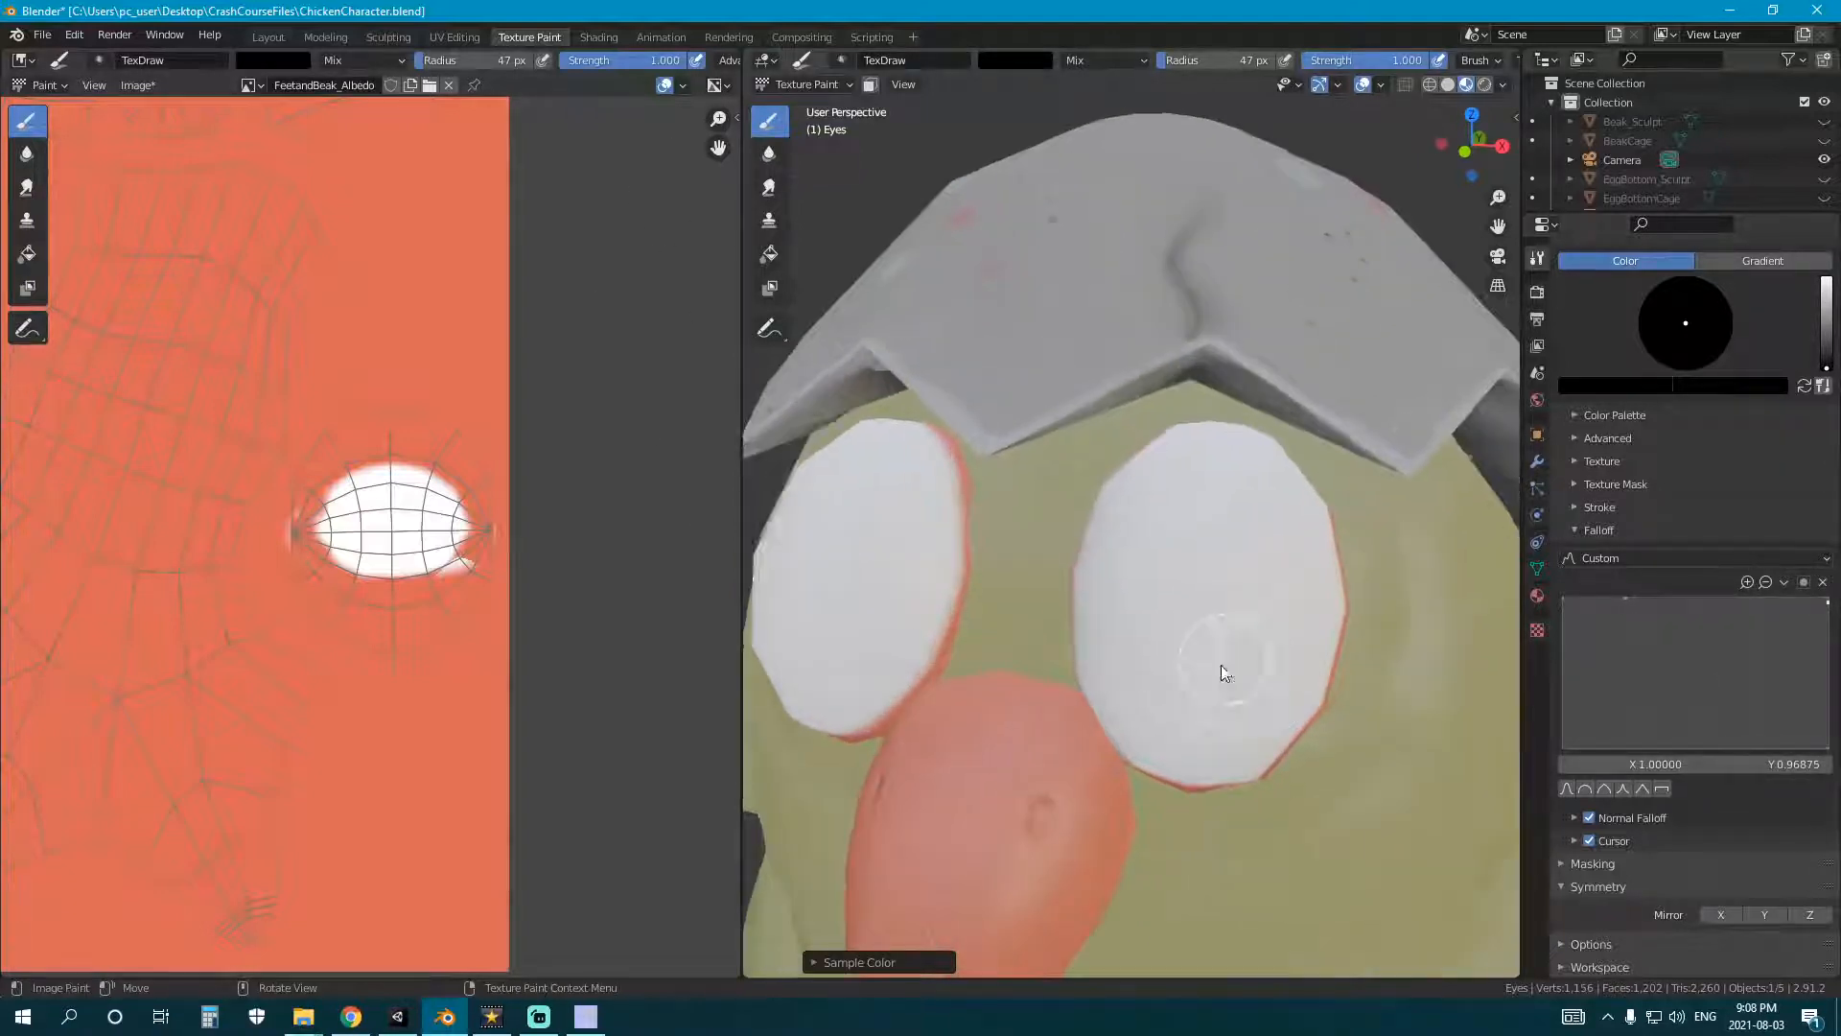
pyautogui.moveTo(1203, 662)
pyautogui.mouseDown(button='middle')
pyautogui.moveTo(1111, 658)
pyautogui.moveTo(1327, 738)
pyautogui.moveTo(1134, 707)
pyautogui.moveTo(1230, 724)
pyautogui.moveTo(1172, 718)
pyautogui.moveTo(1095, 635)
pyautogui.mouseUp(button='middle')
pyautogui.click(1249, 746)
pyautogui.scroll(-5, 1266, 732)
pyautogui.hotkey('ctrl', 'z')
# - Paint a single black pupil dot in the upper outer part of the chick's right eye
pyautogui.scroll(5, 1153, 681)
pyautogui.moveTo(1155, 688); pyautogui.dragTo(1112, 694, button='middle')
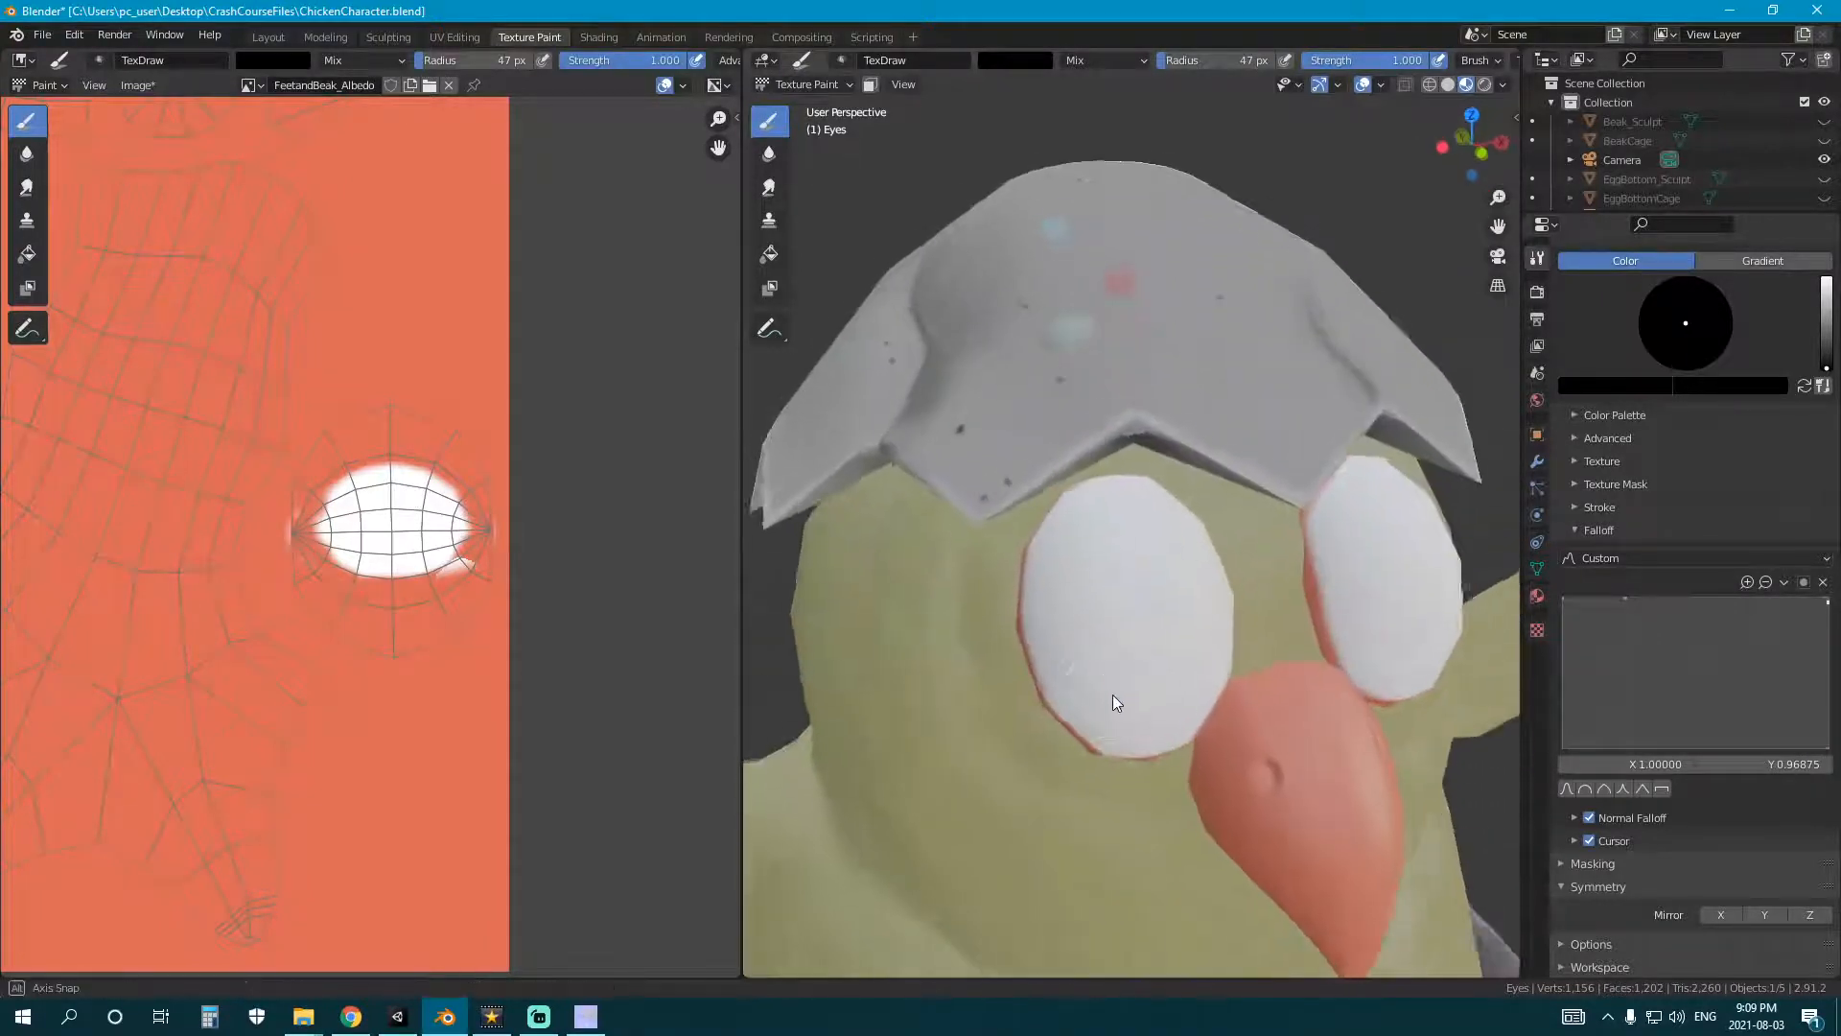
pyautogui.scroll(4, 1108, 693)
pyautogui.scroll(-4, 1303, 739)
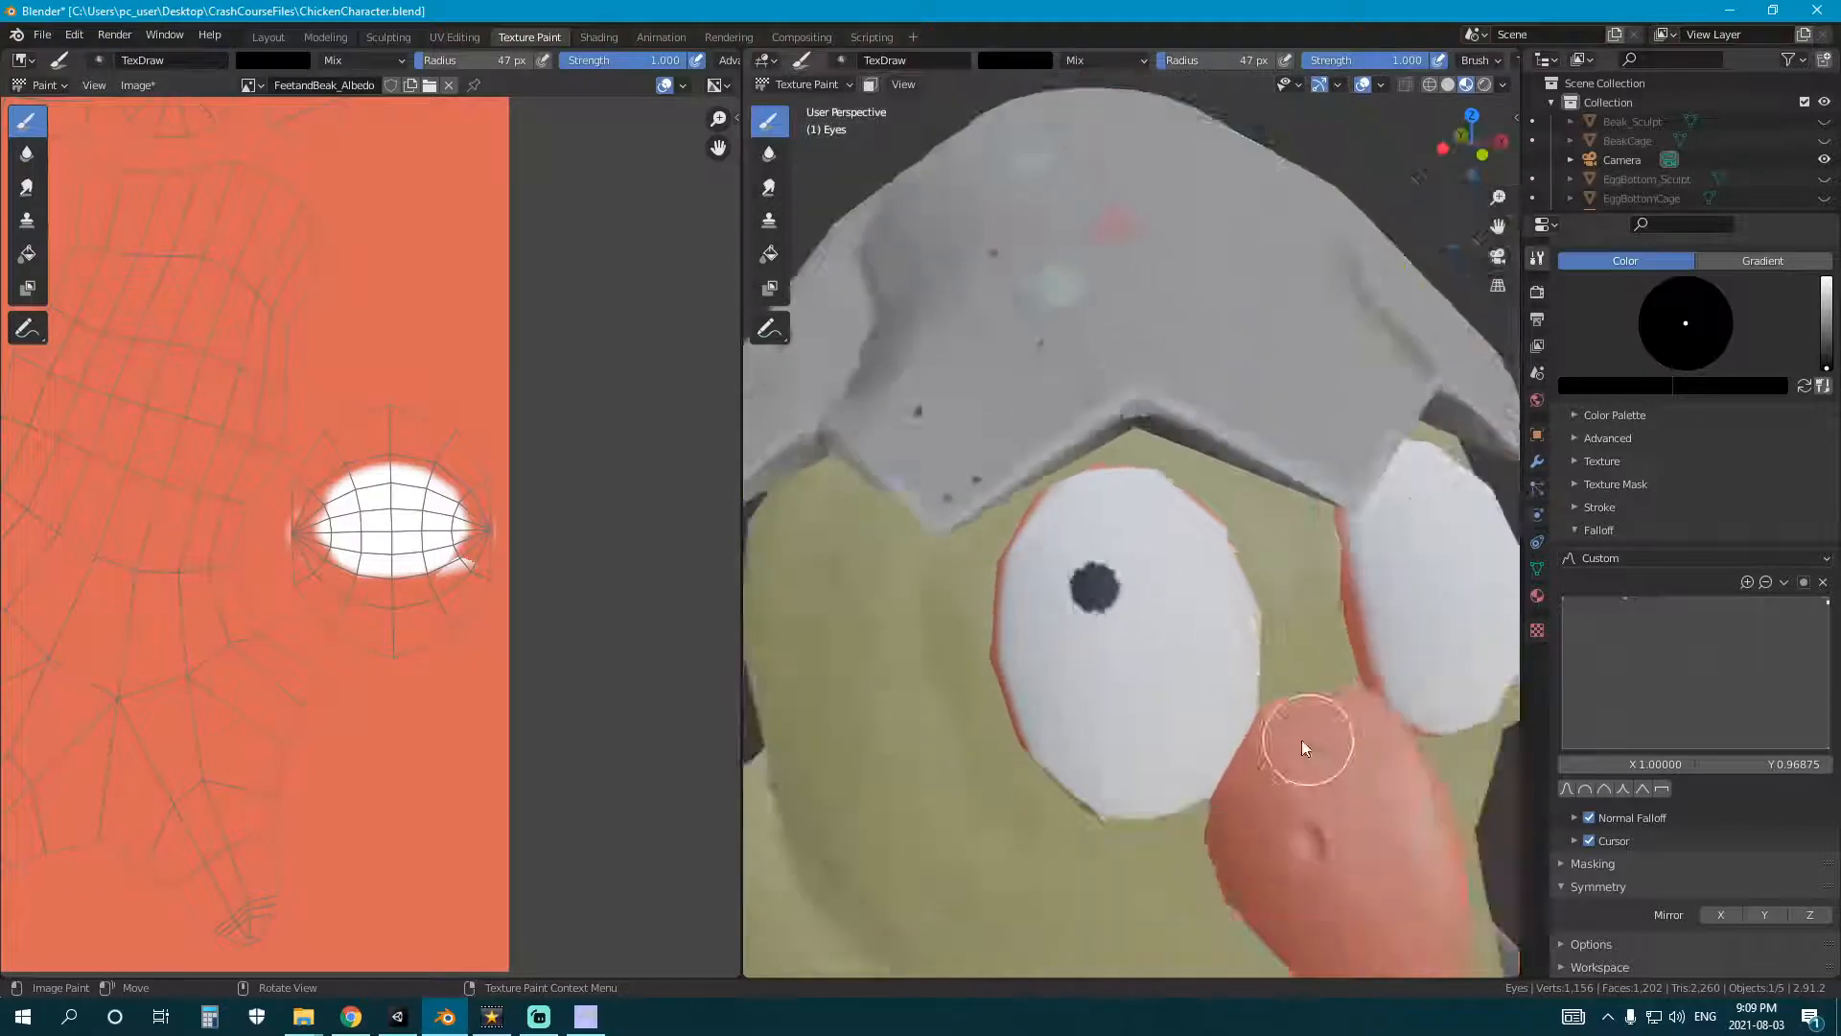
# - Paint a matching black pupil dot in the lower outer part of the chick's left eye and check both pupils
pyautogui.moveTo(1302, 739)
pyautogui.mouseDown(button='middle')
pyautogui.moveTo(1274, 752)
pyautogui.moveTo(1126, 713)
pyautogui.moveTo(1151, 706)
pyautogui.mouseUp(button='middle')
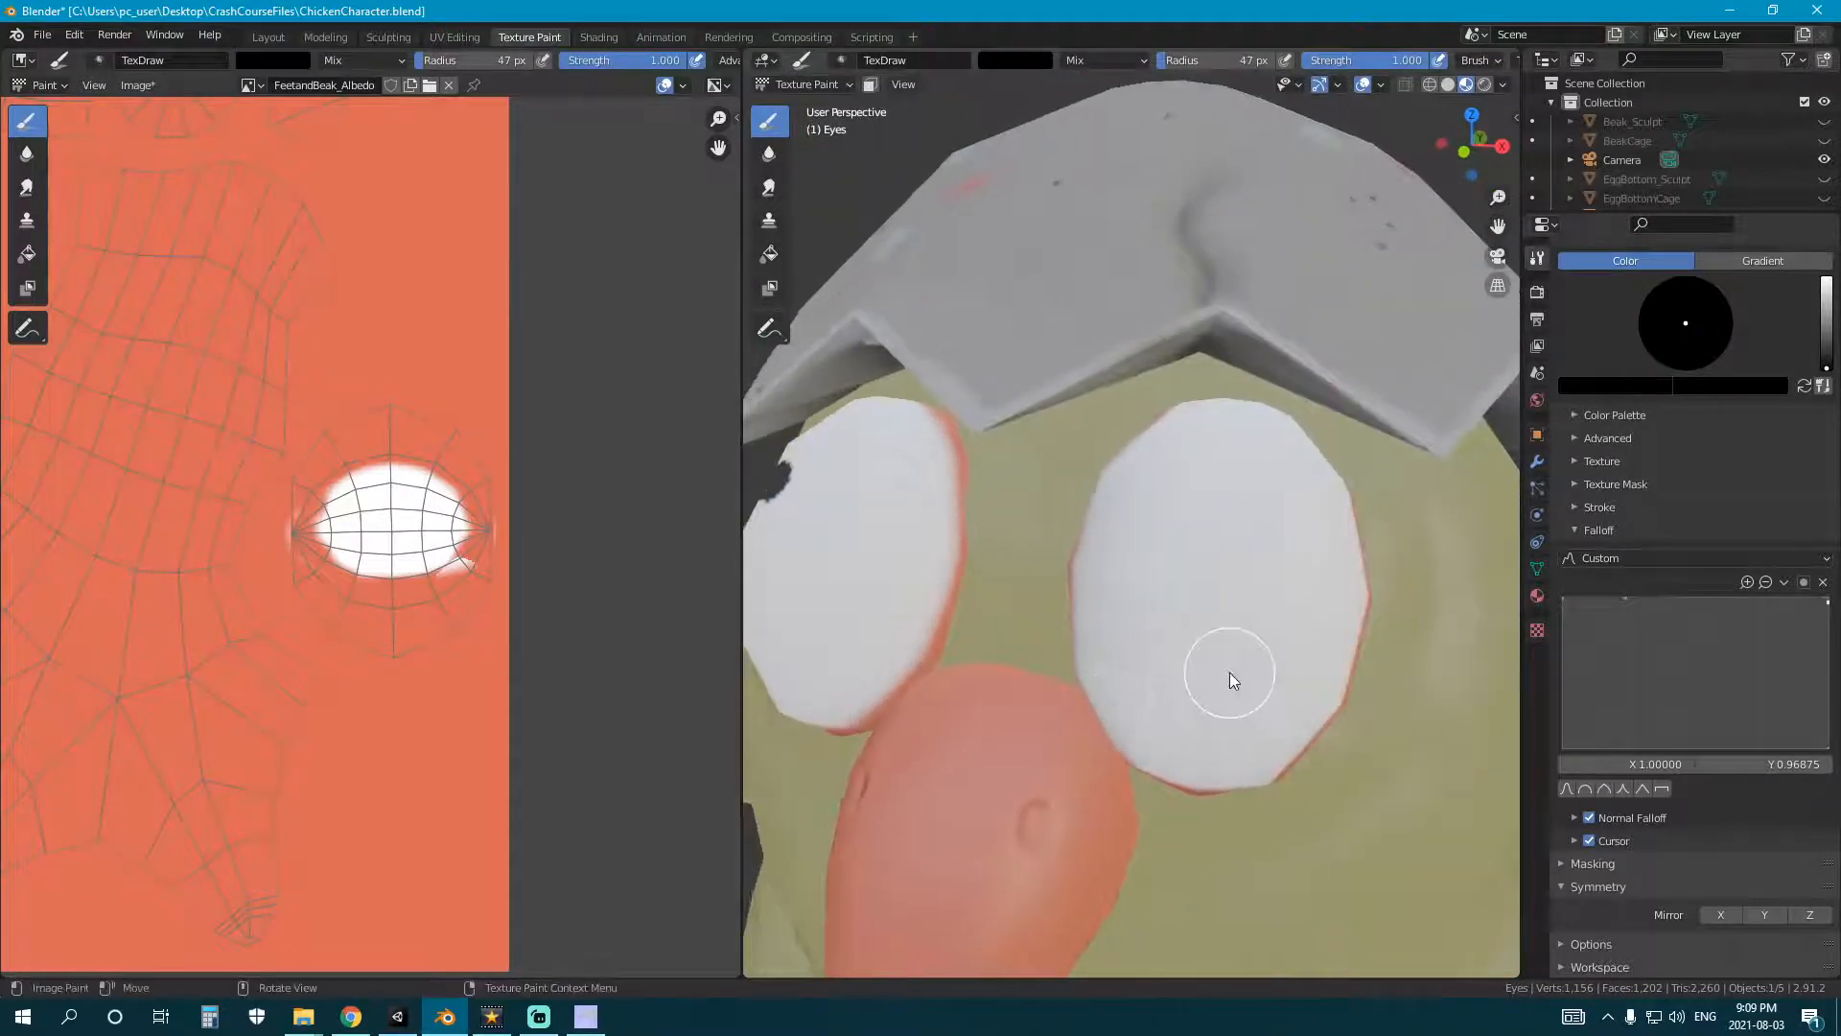
pyautogui.scroll(2, 1233, 677)
pyautogui.click(1268, 725)
pyautogui.scroll(-3, 1103, 705)
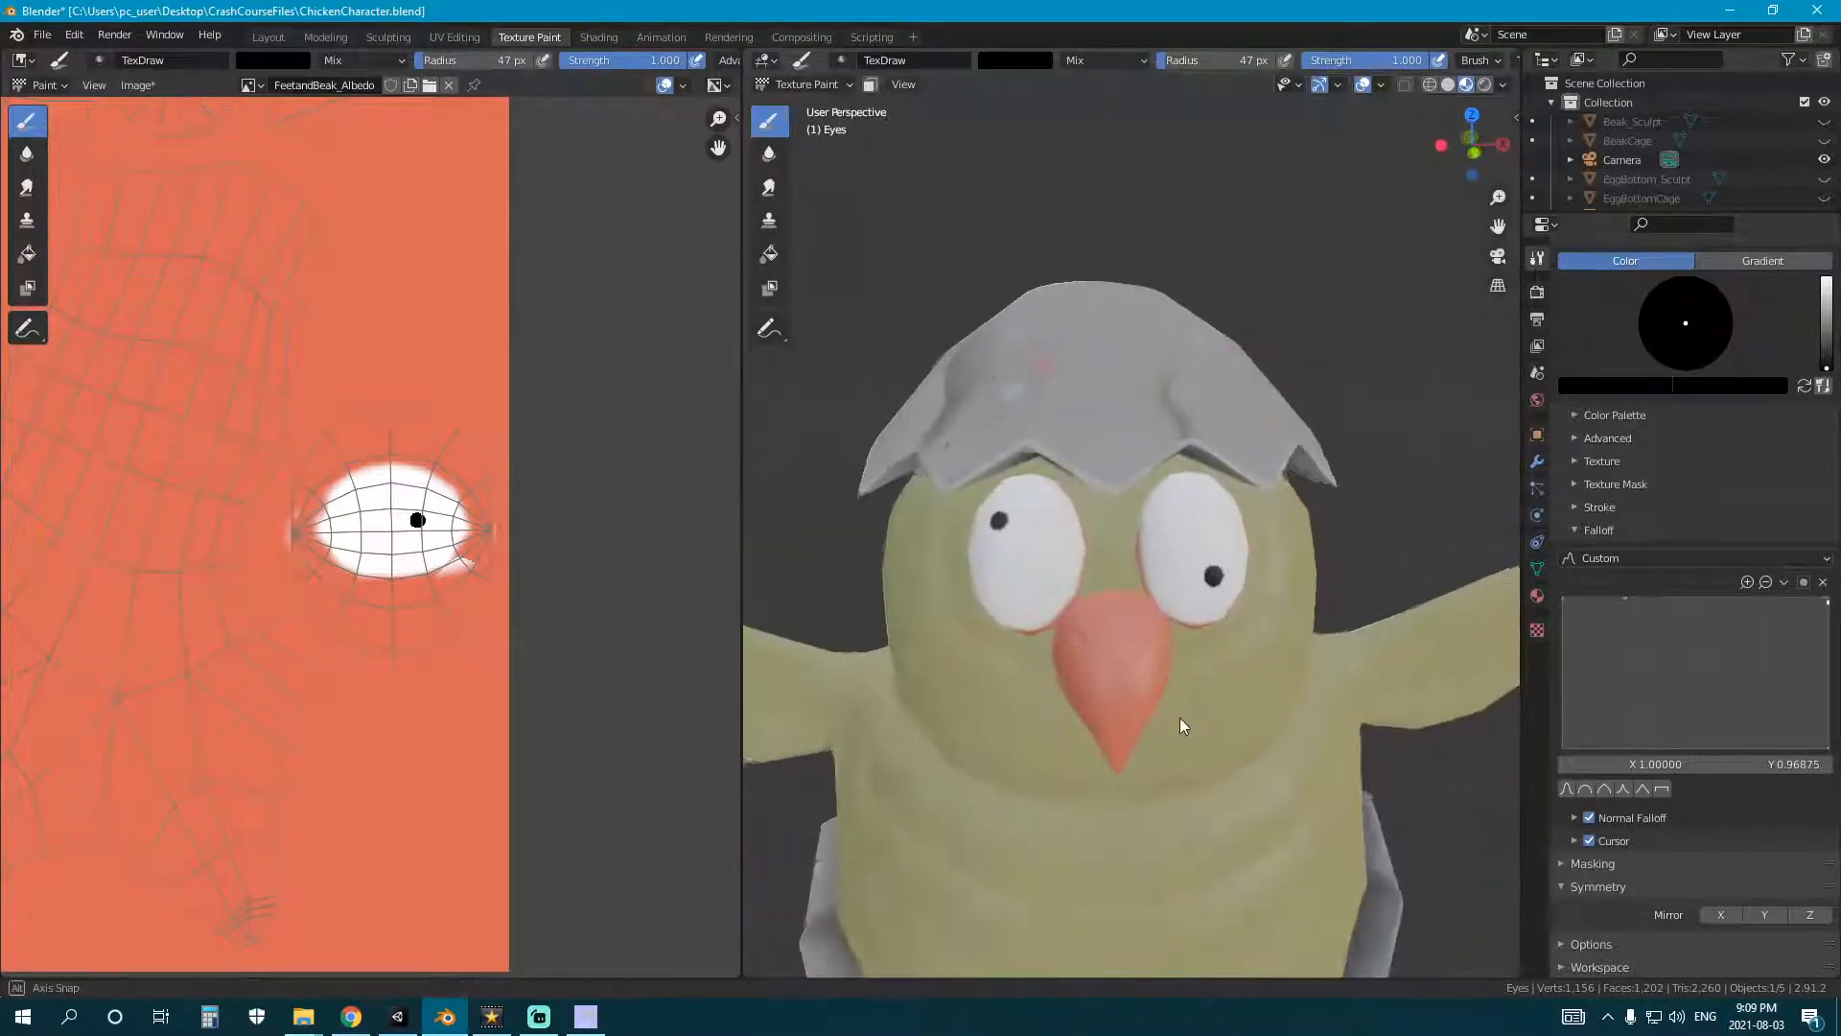
pyautogui.moveTo(1228, 706)
pyautogui.mouseDown(button='middle')
pyautogui.moveTo(1278, 707)
pyautogui.moveTo(1118, 693)
pyautogui.moveTo(1234, 706)
pyautogui.mouseUp(button='middle')
pyautogui.moveTo(1017, 721); pyautogui.dragTo(1005, 700, button='middle')
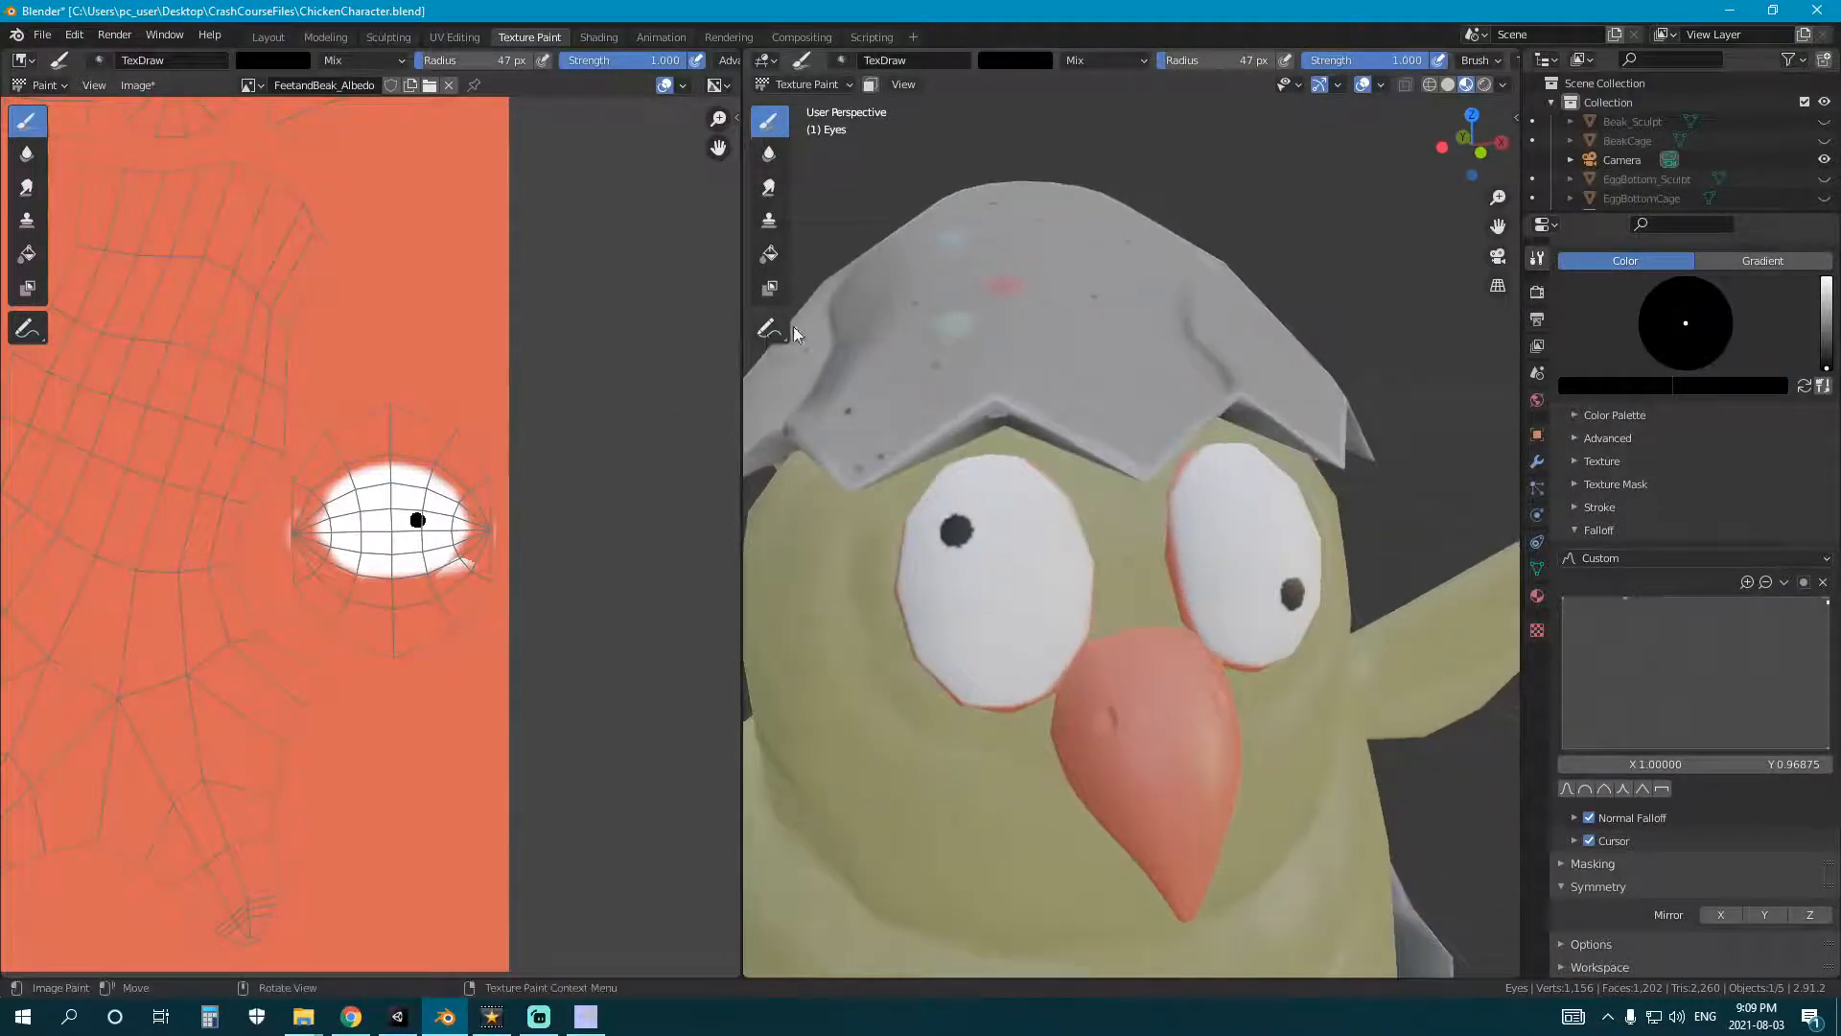
# - Switch to the Soften brush and examine the jagged pupil edge on the chick's right eye alongside the full albedo texture
pyautogui.click(770, 153)
pyautogui.scroll(5, 1075, 518)
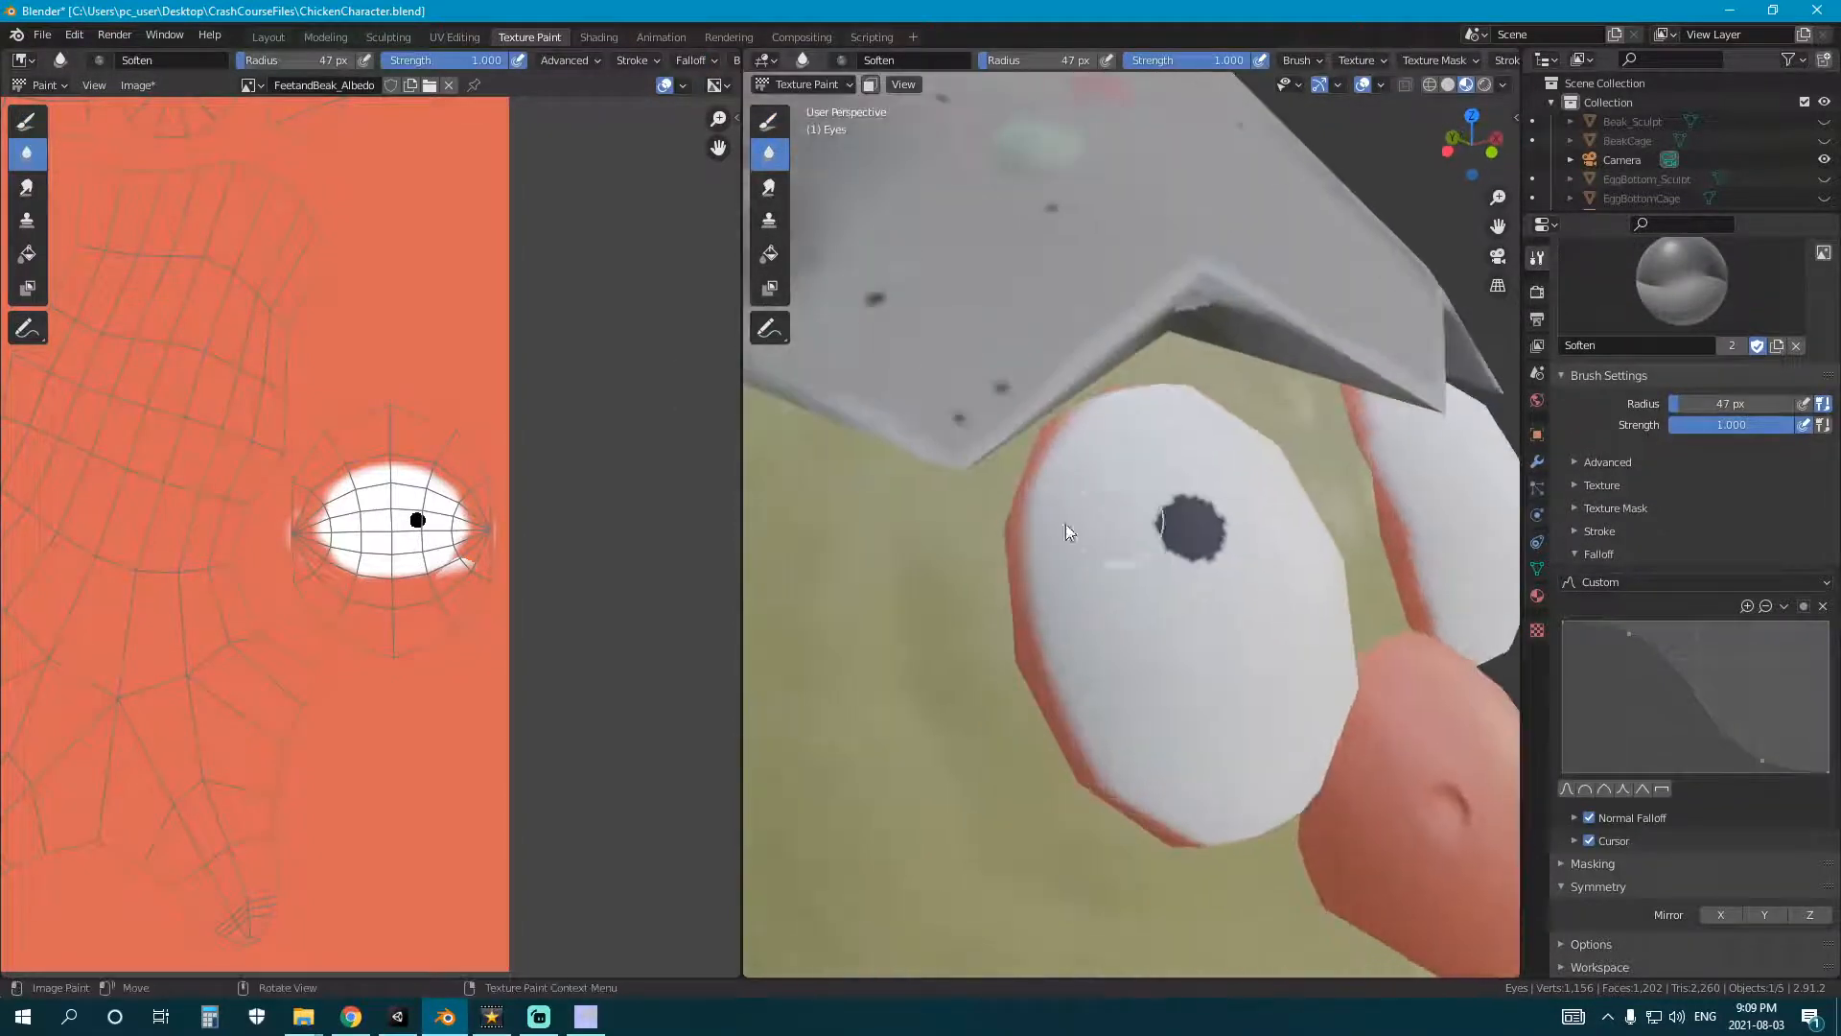
pyautogui.scroll(-2, 1238, 604)
pyautogui.moveTo(1247, 606); pyautogui.dragTo(1217, 604, button='middle')
pyautogui.scroll(2, 1151, 600)
pyautogui.scroll(1, 1061, 593)
pyautogui.scroll(-1, 1083, 602)
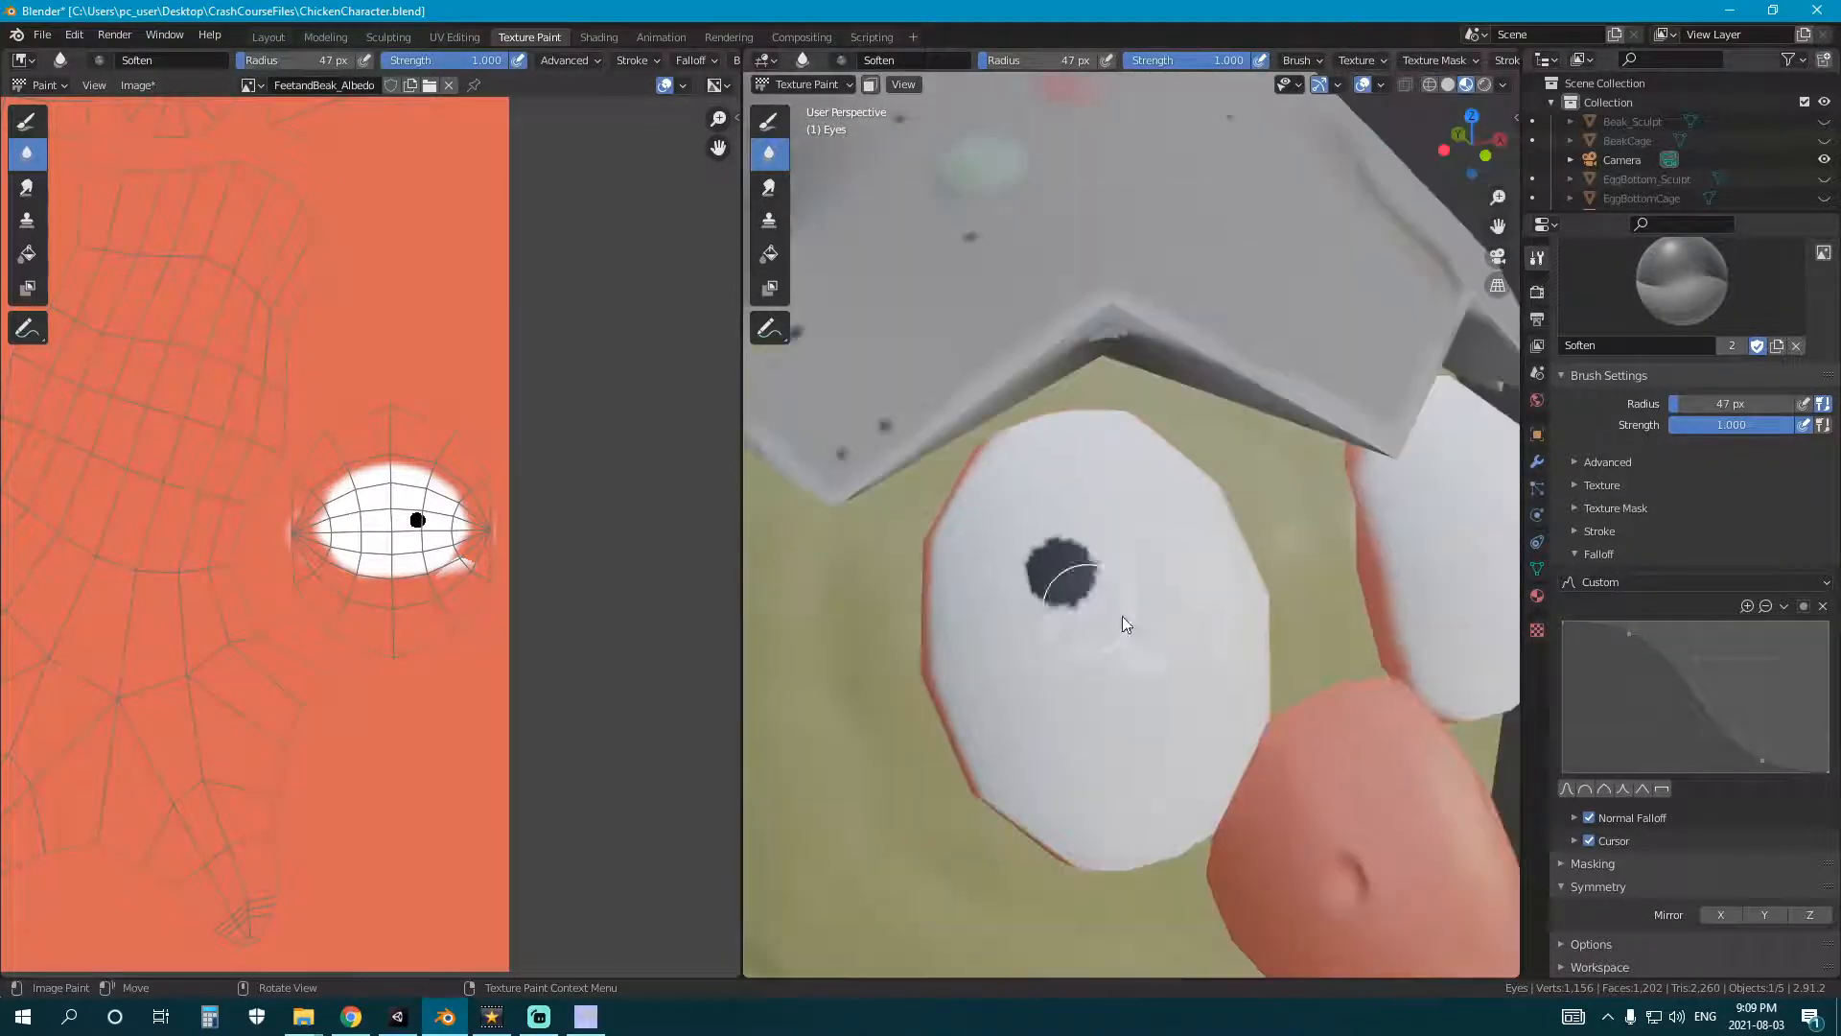
pyautogui.scroll(-8, 399, 575)
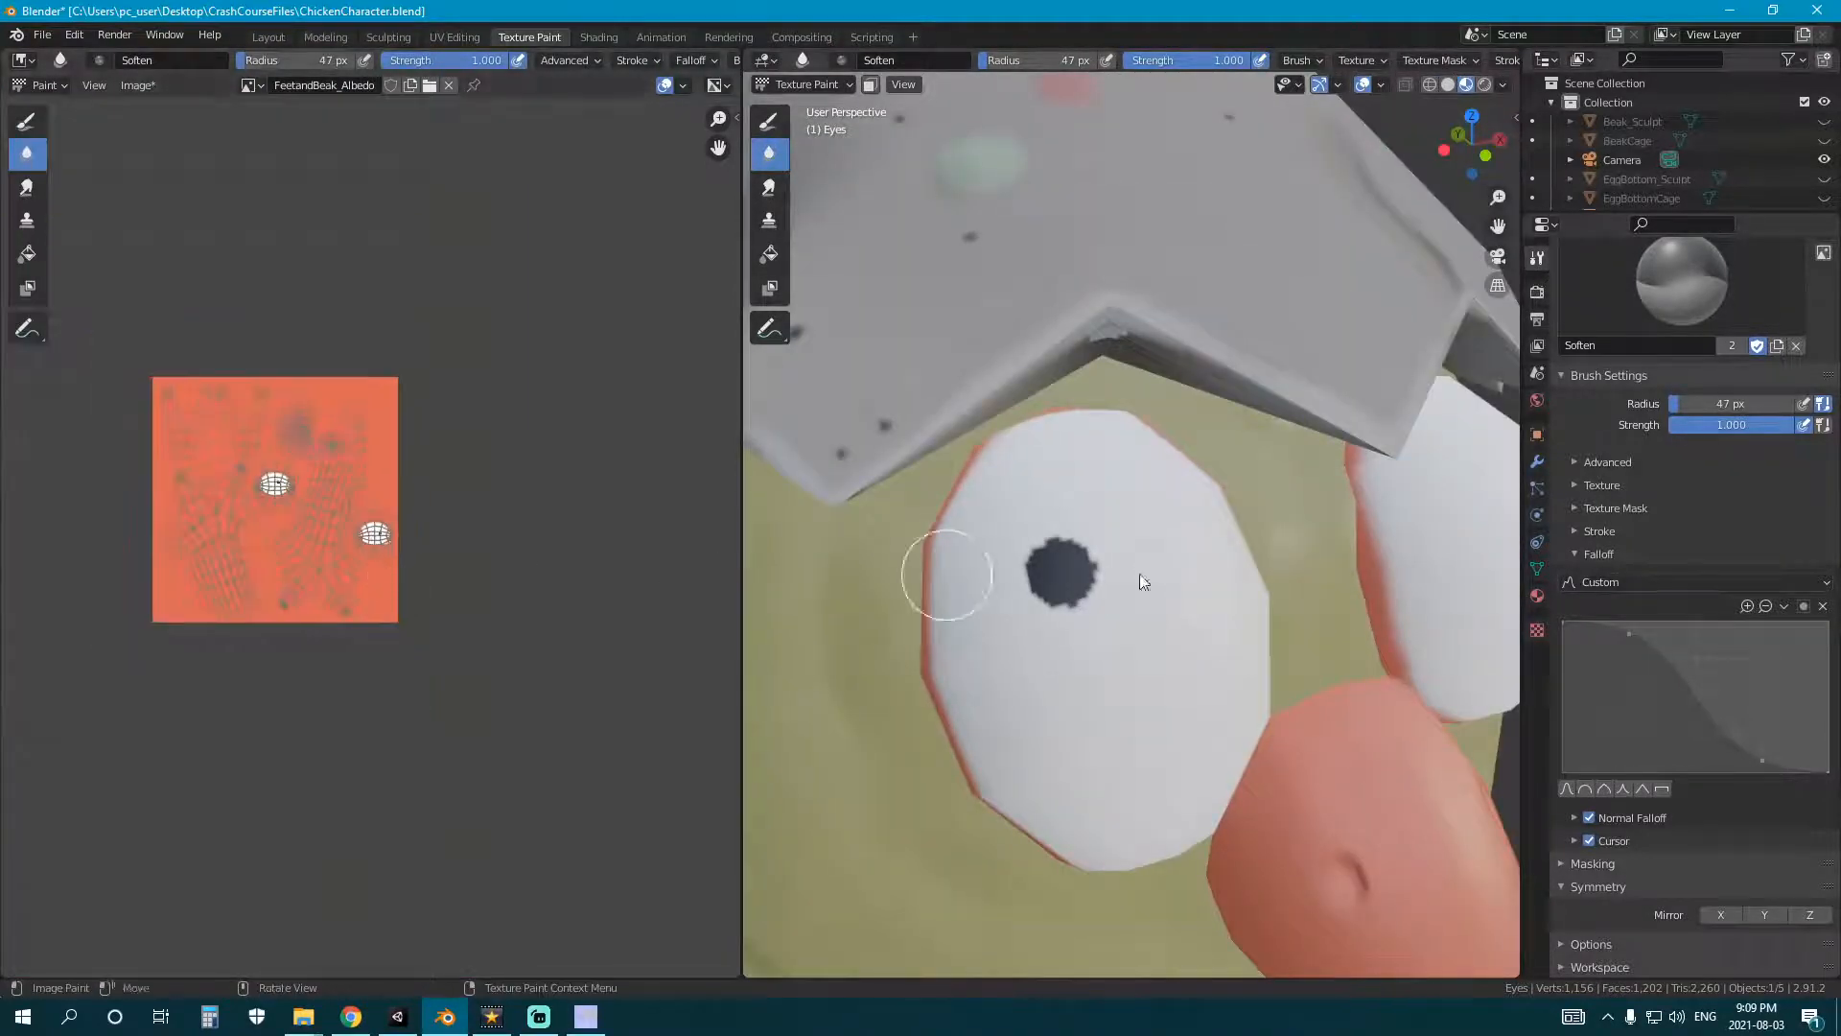
pyautogui.scroll(4, 1069, 608)
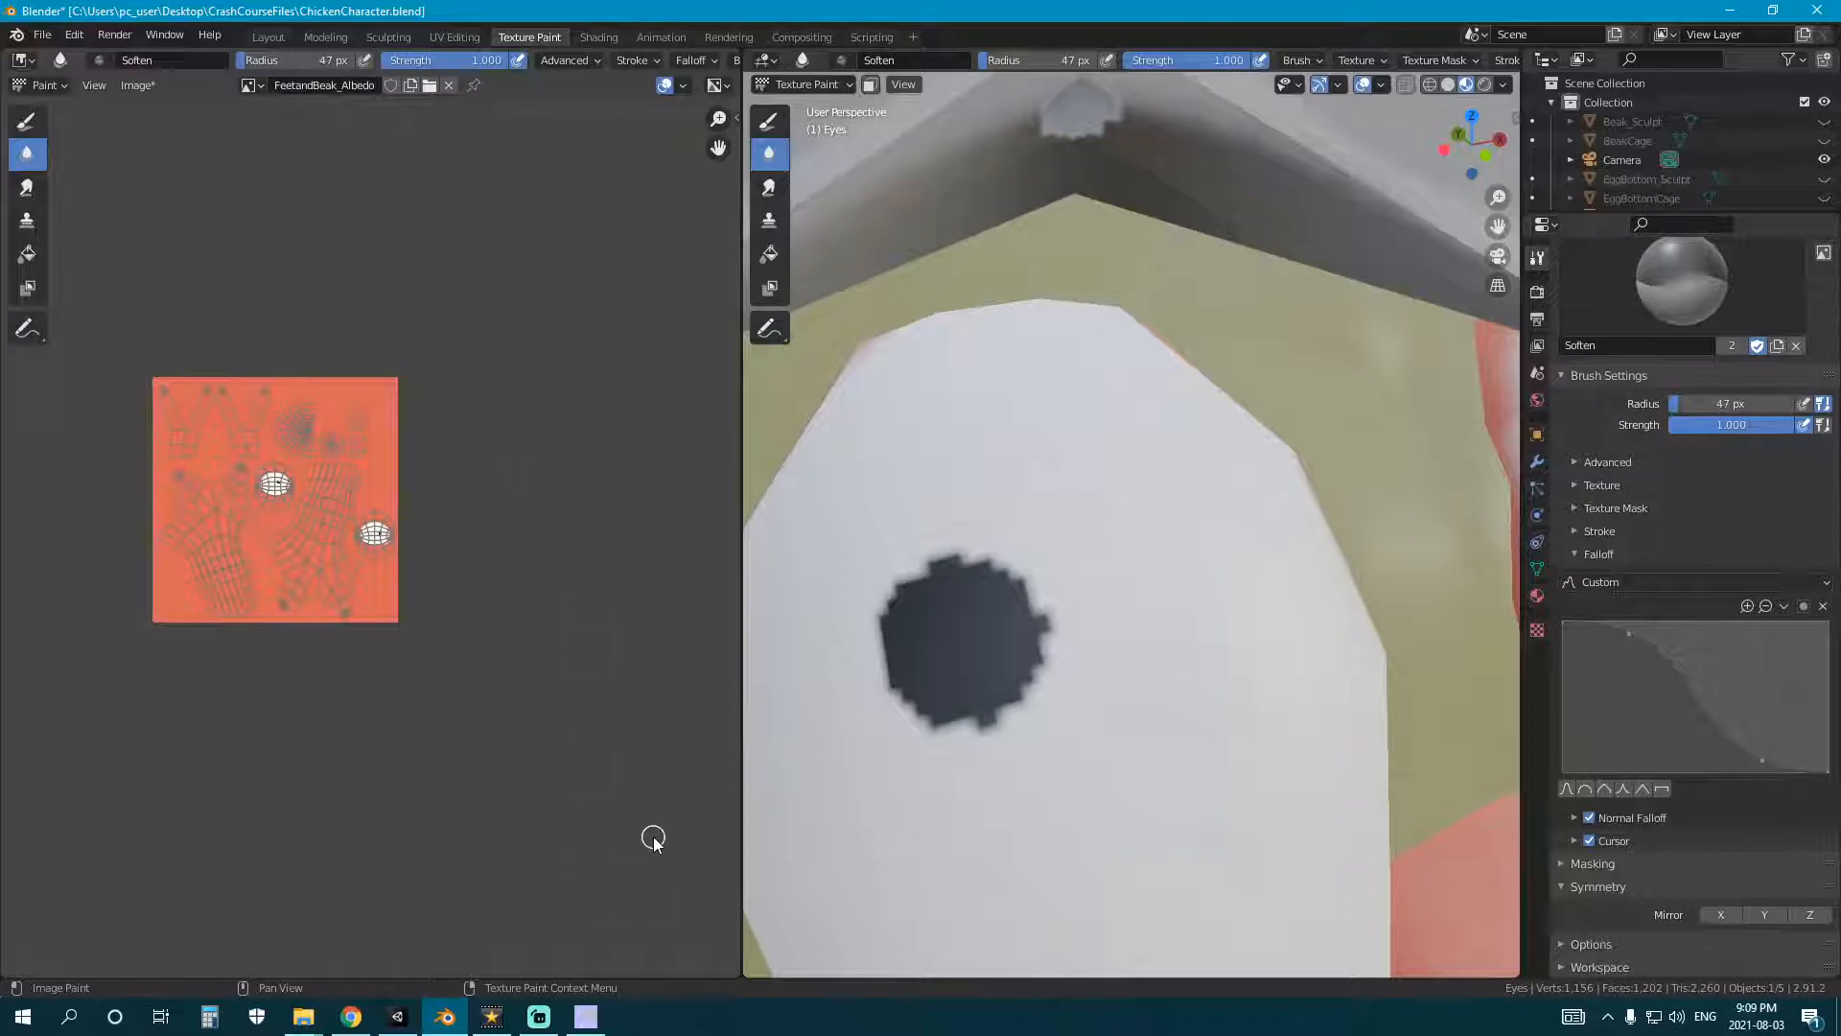
# - Switch to GIMP, check the FeetandBeak_Normal image size in the Scale Image dialog, and leave it without scaling
pyautogui.click(585, 1017)
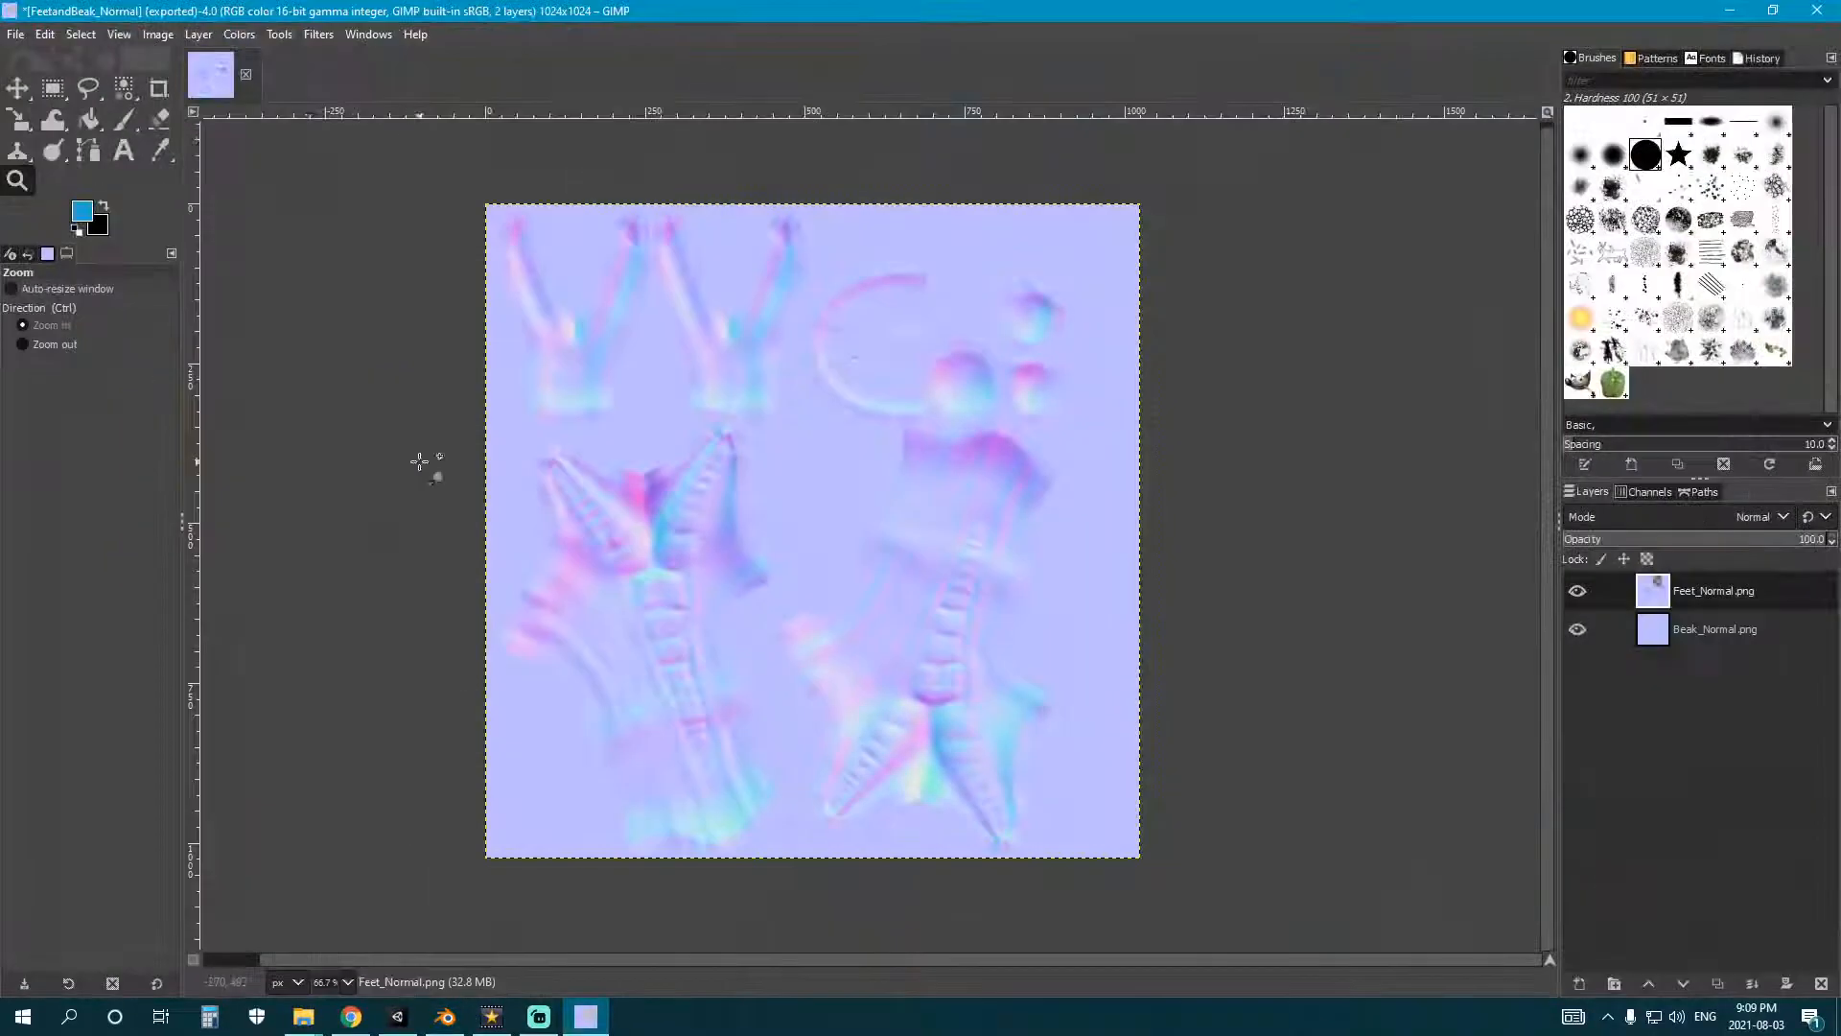
pyautogui.click(171, 36)
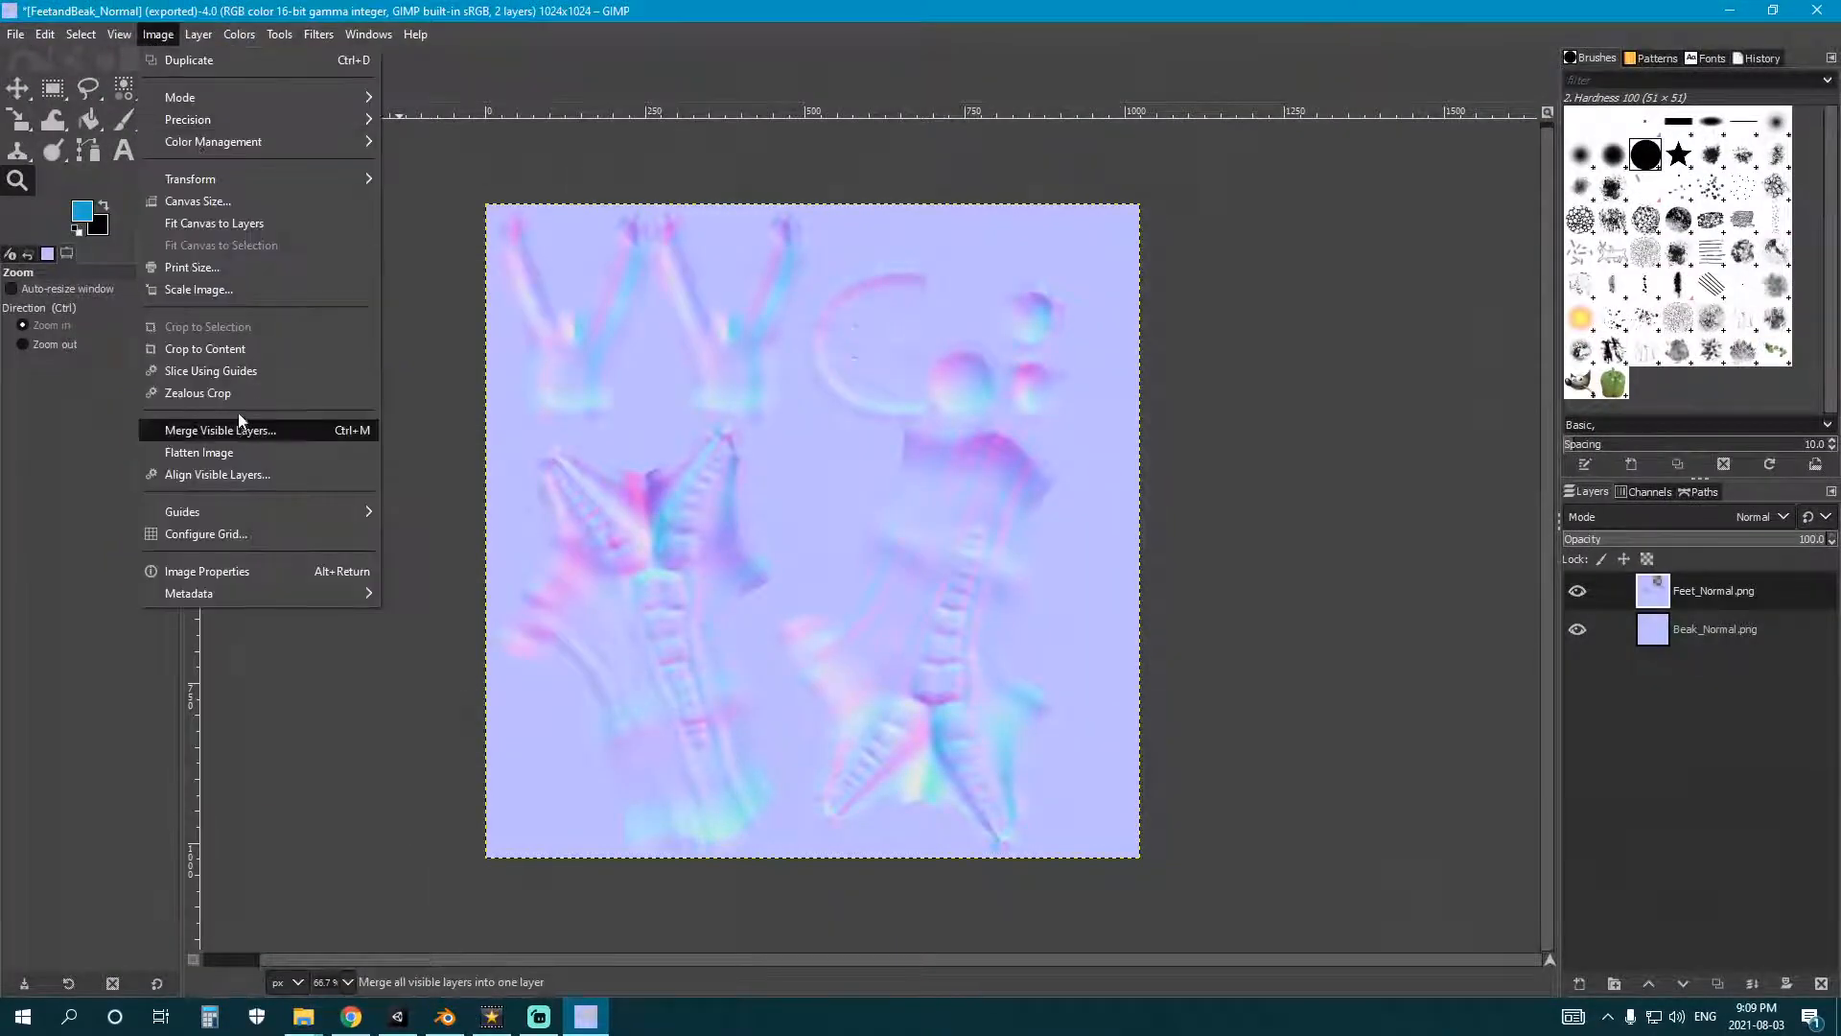
pyautogui.click(239, 282)
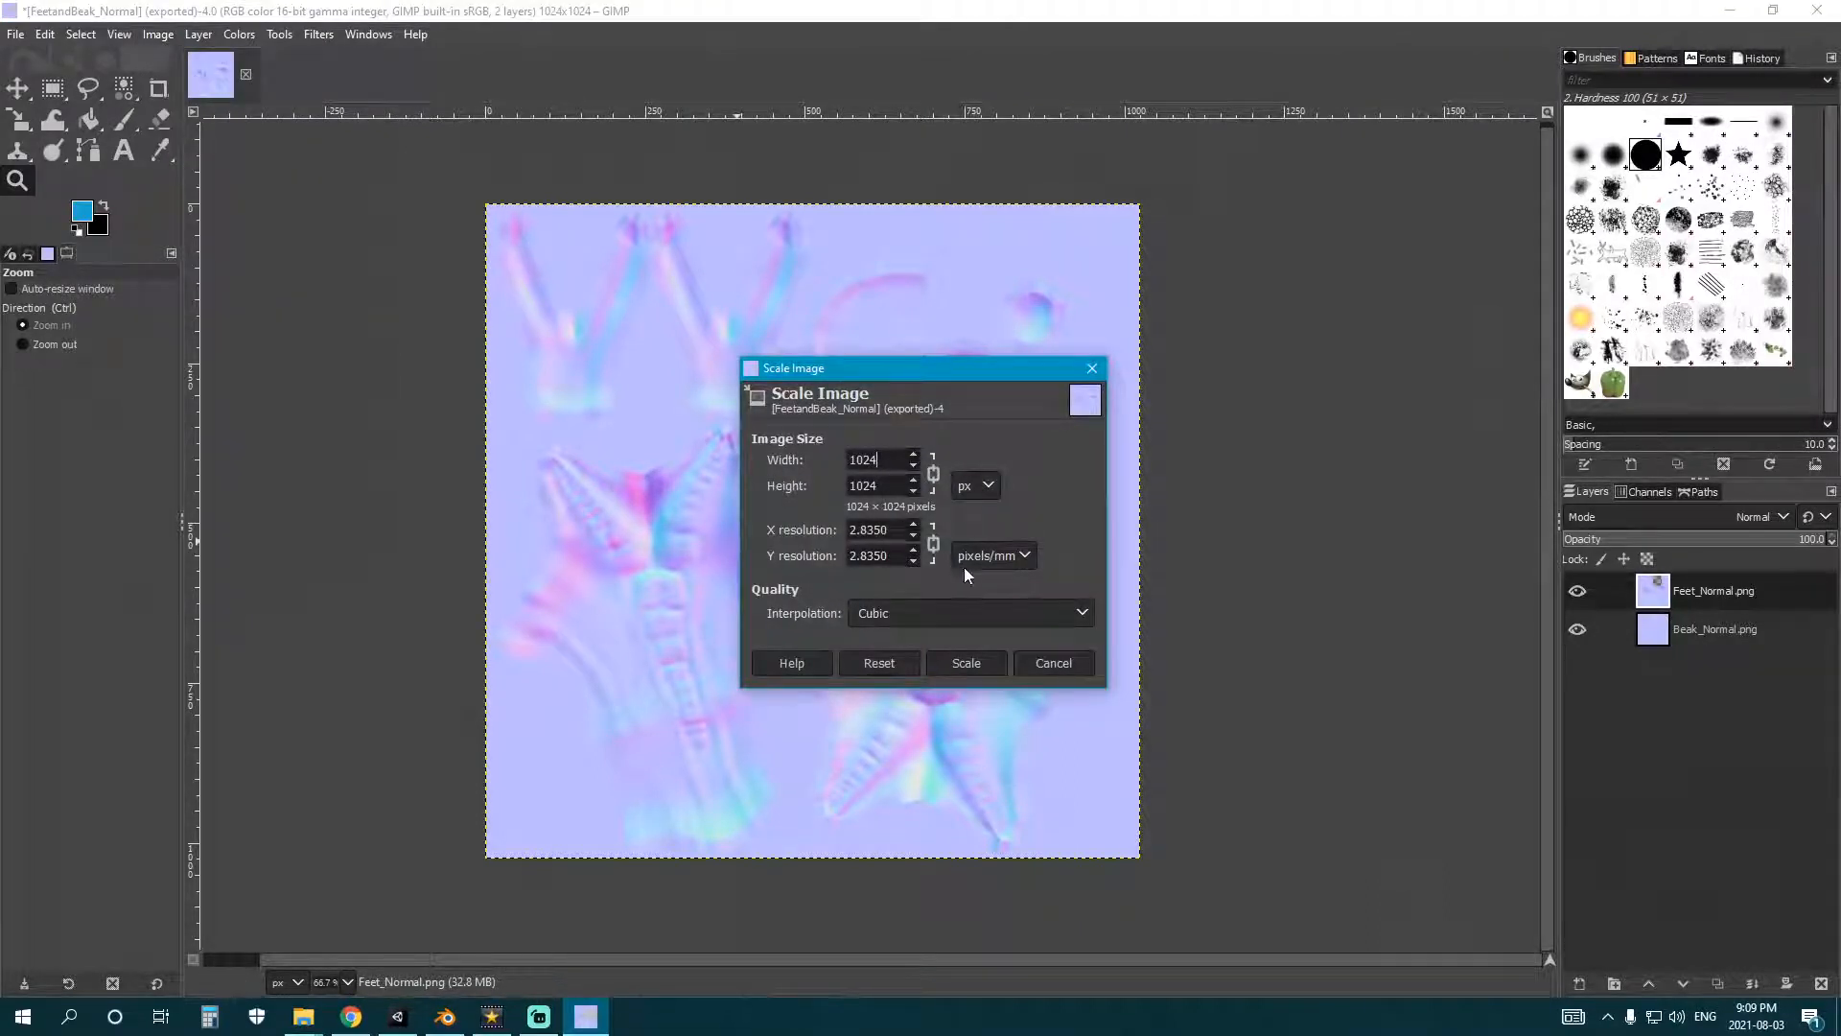
pyautogui.click(1053, 663)
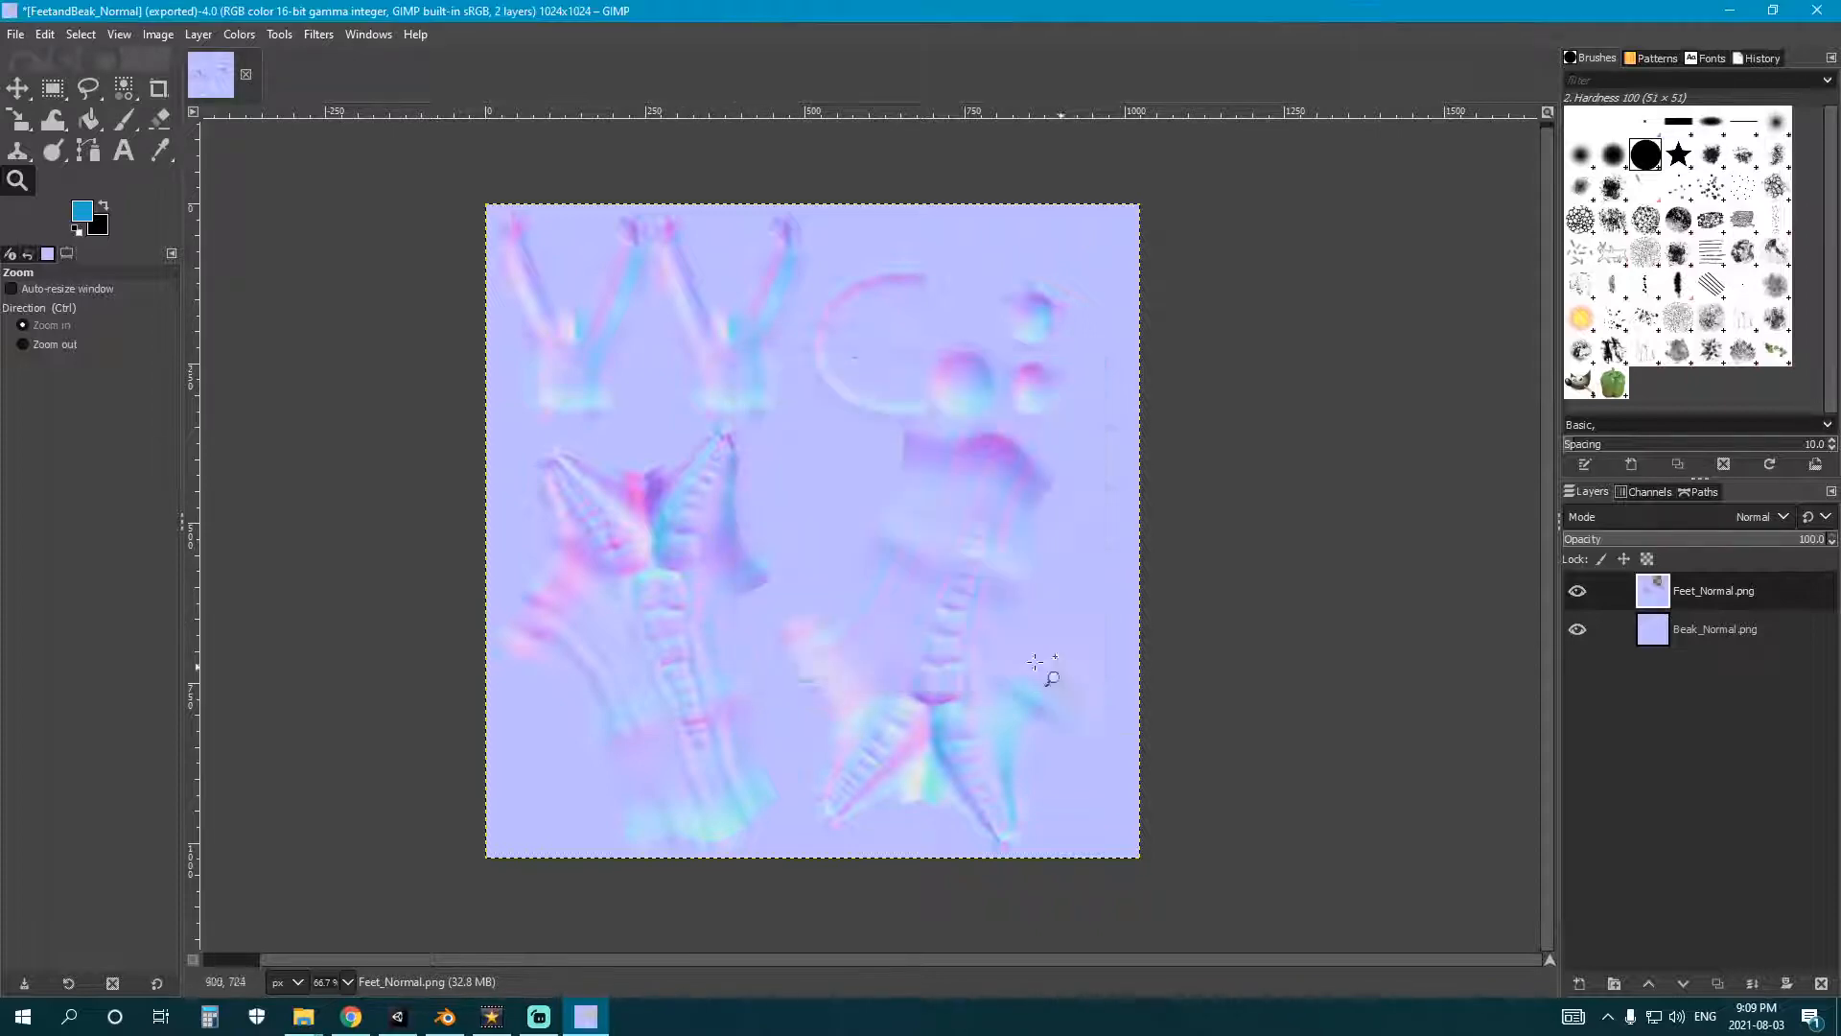
# - Return to Blender and soften the edges of the black pupils on both of the chick's eyes
pyautogui.click(451, 1022)
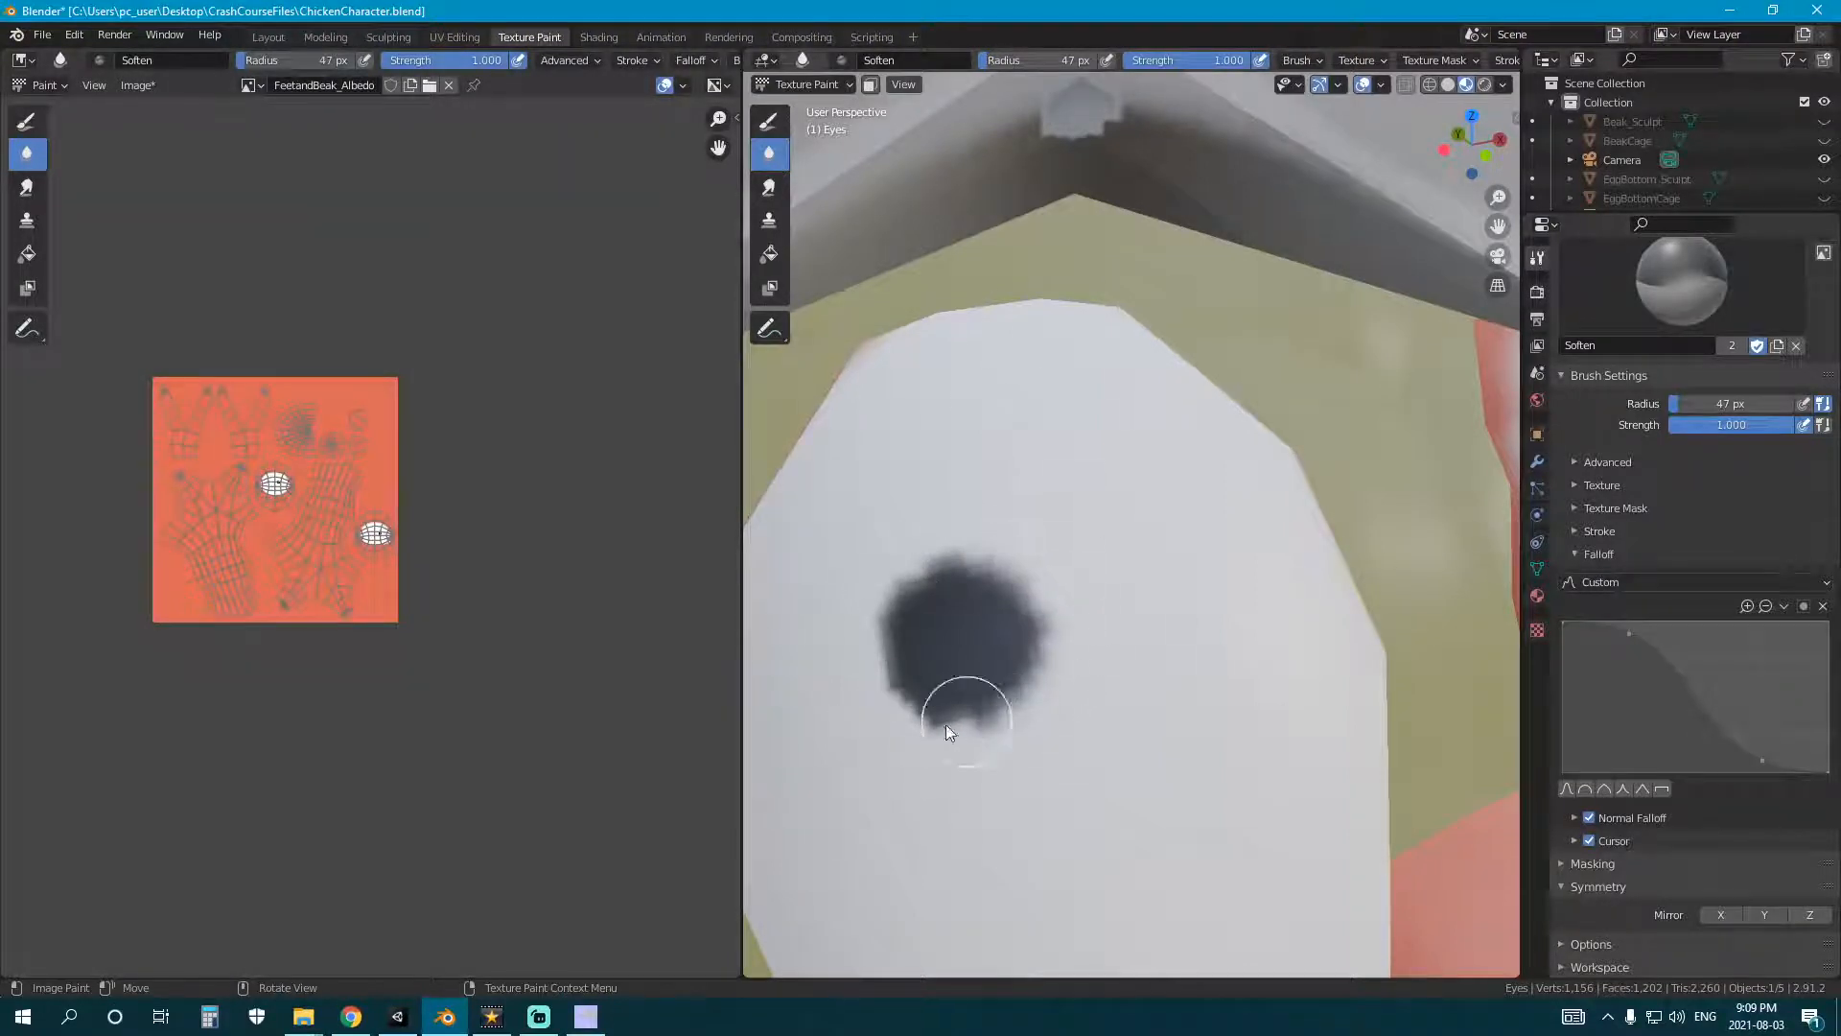
pyautogui.scroll(-5, 1252, 706)
pyautogui.moveTo(1252, 706)
pyautogui.mouseDown(button='middle')
pyautogui.moveTo(1138, 688)
pyautogui.moveTo(1062, 647)
pyautogui.moveTo(1128, 578)
pyautogui.mouseUp(button='middle')
pyautogui.scroll(5, 1137, 689)
pyautogui.scroll(2, 1128, 578)
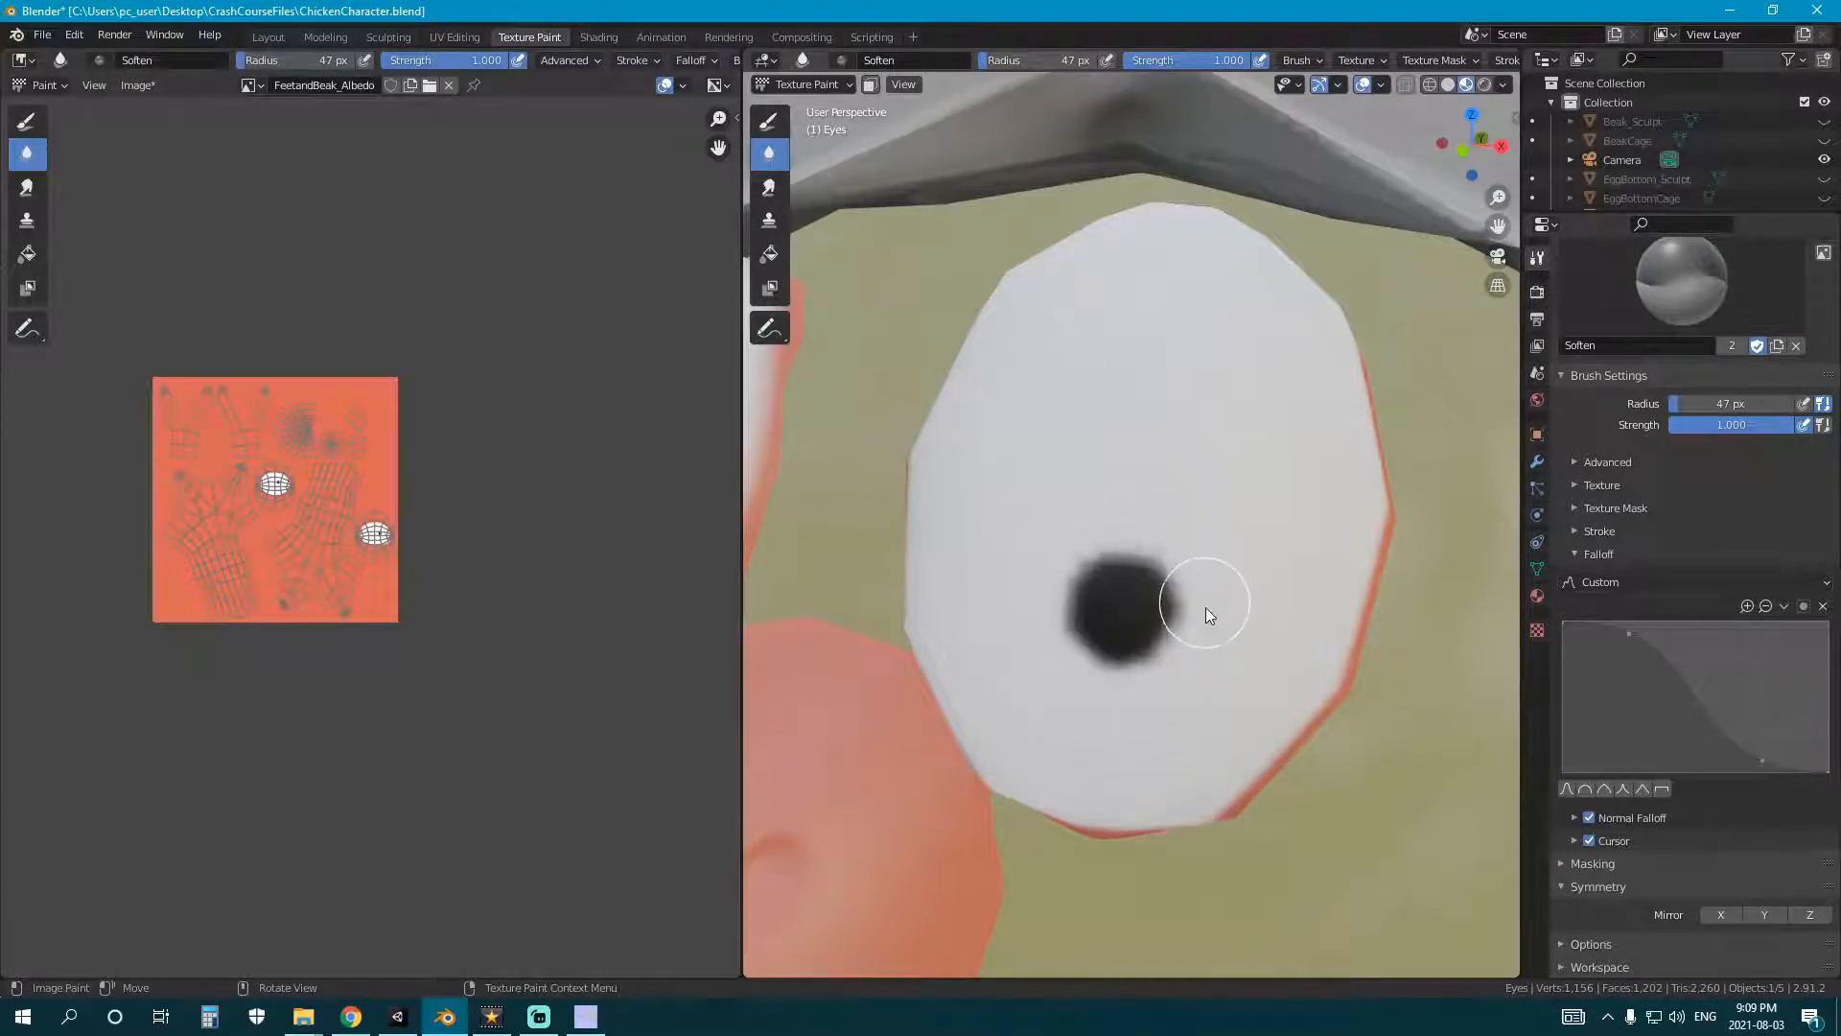
pyautogui.scroll(-5, 1205, 607)
pyautogui.moveTo(1077, 645); pyautogui.dragTo(1205, 658, button='middle')
pyautogui.scroll(5, 1204, 658)
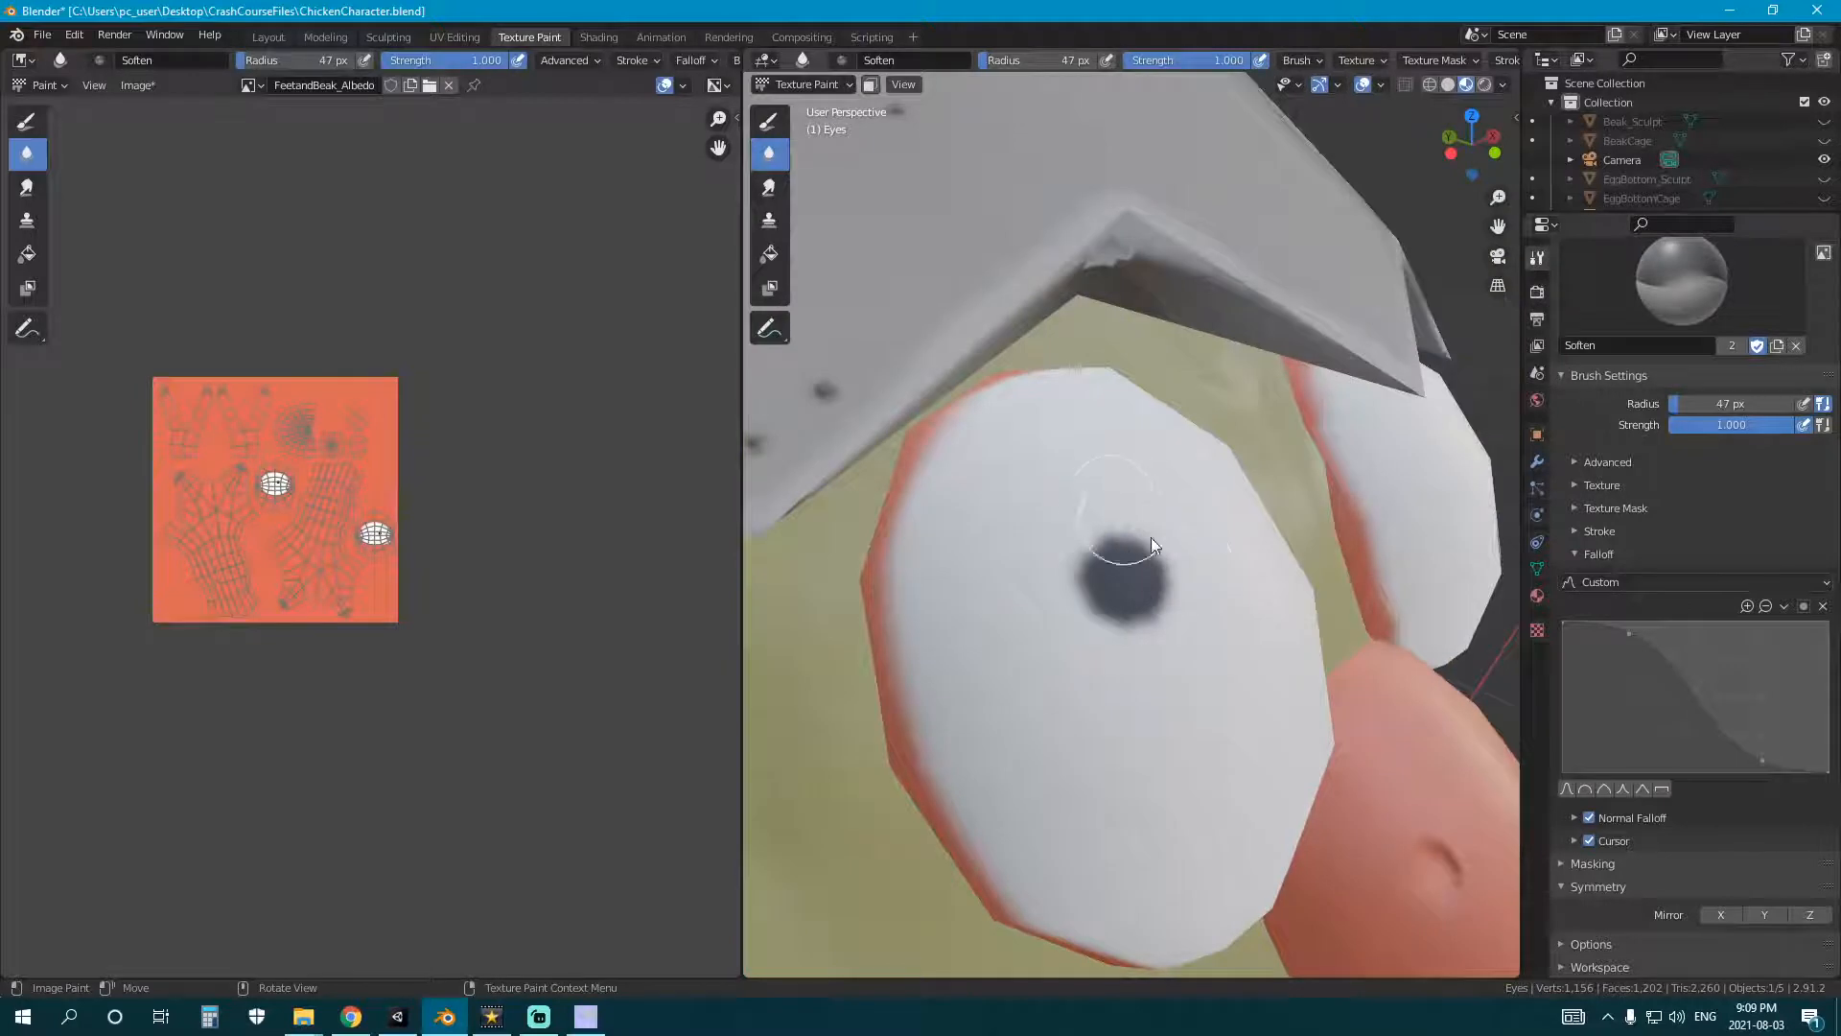
# - Examine the softened pupils on both eyes from several angles and distances
pyautogui.scroll(-3, 1152, 545)
pyautogui.scroll(-3, 1206, 619)
pyautogui.moveTo(1088, 583); pyautogui.dragTo(957, 613, button='middle')
pyautogui.scroll(-2, 957, 614)
pyautogui.scroll(2, 1209, 645)
pyautogui.moveTo(1209, 645); pyautogui.dragTo(1264, 629, button='middle')
pyautogui.scroll(2, 1126, 647)
pyautogui.moveTo(1127, 650); pyautogui.dragTo(1121, 796, button='middle')
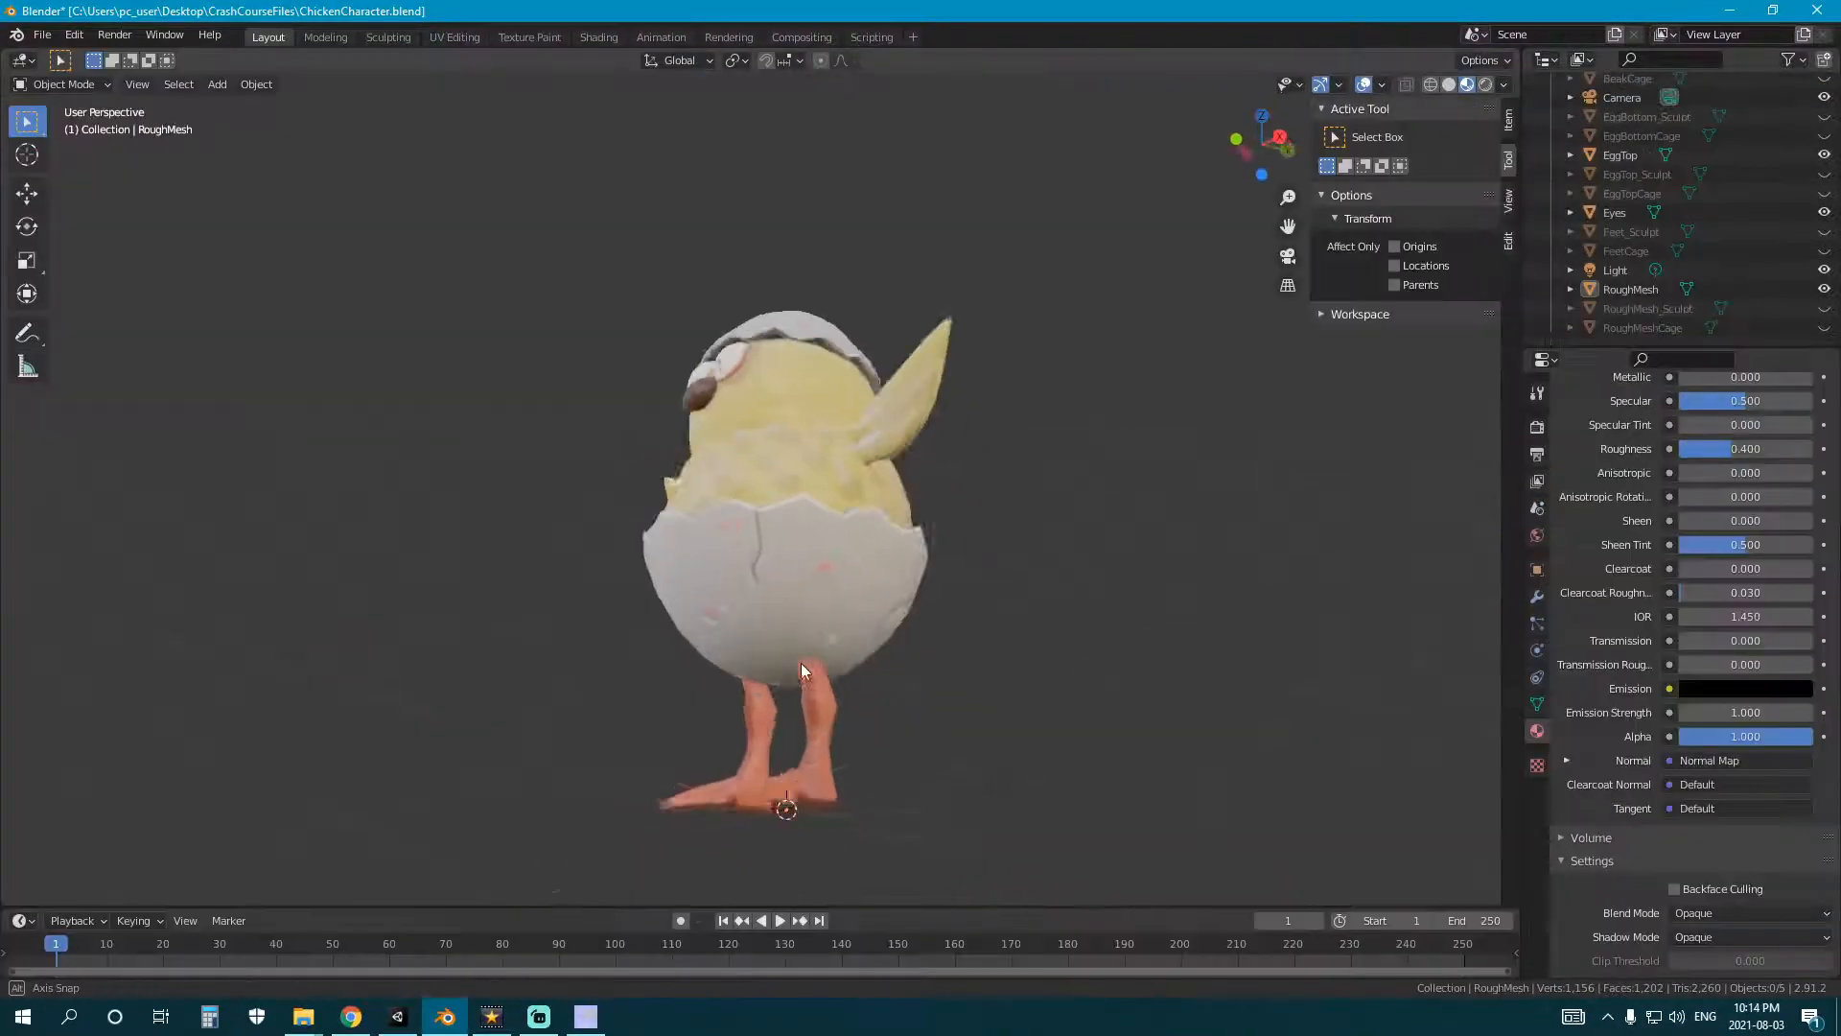
# - Inspect the painted lower eggshell, legs and claws on the chick from the front
pyautogui.moveTo(832, 660)
pyautogui.mouseDown(button='middle')
pyautogui.moveTo(951, 683)
pyautogui.moveTo(924, 752)
pyautogui.moveTo(798, 681)
pyautogui.moveTo(856, 654)
pyautogui.moveTo(821, 706)
pyautogui.moveTo(810, 652)
pyautogui.mouseUp(button='middle')
pyautogui.scroll(4, 855, 653)
pyautogui.scroll(3, 809, 653)
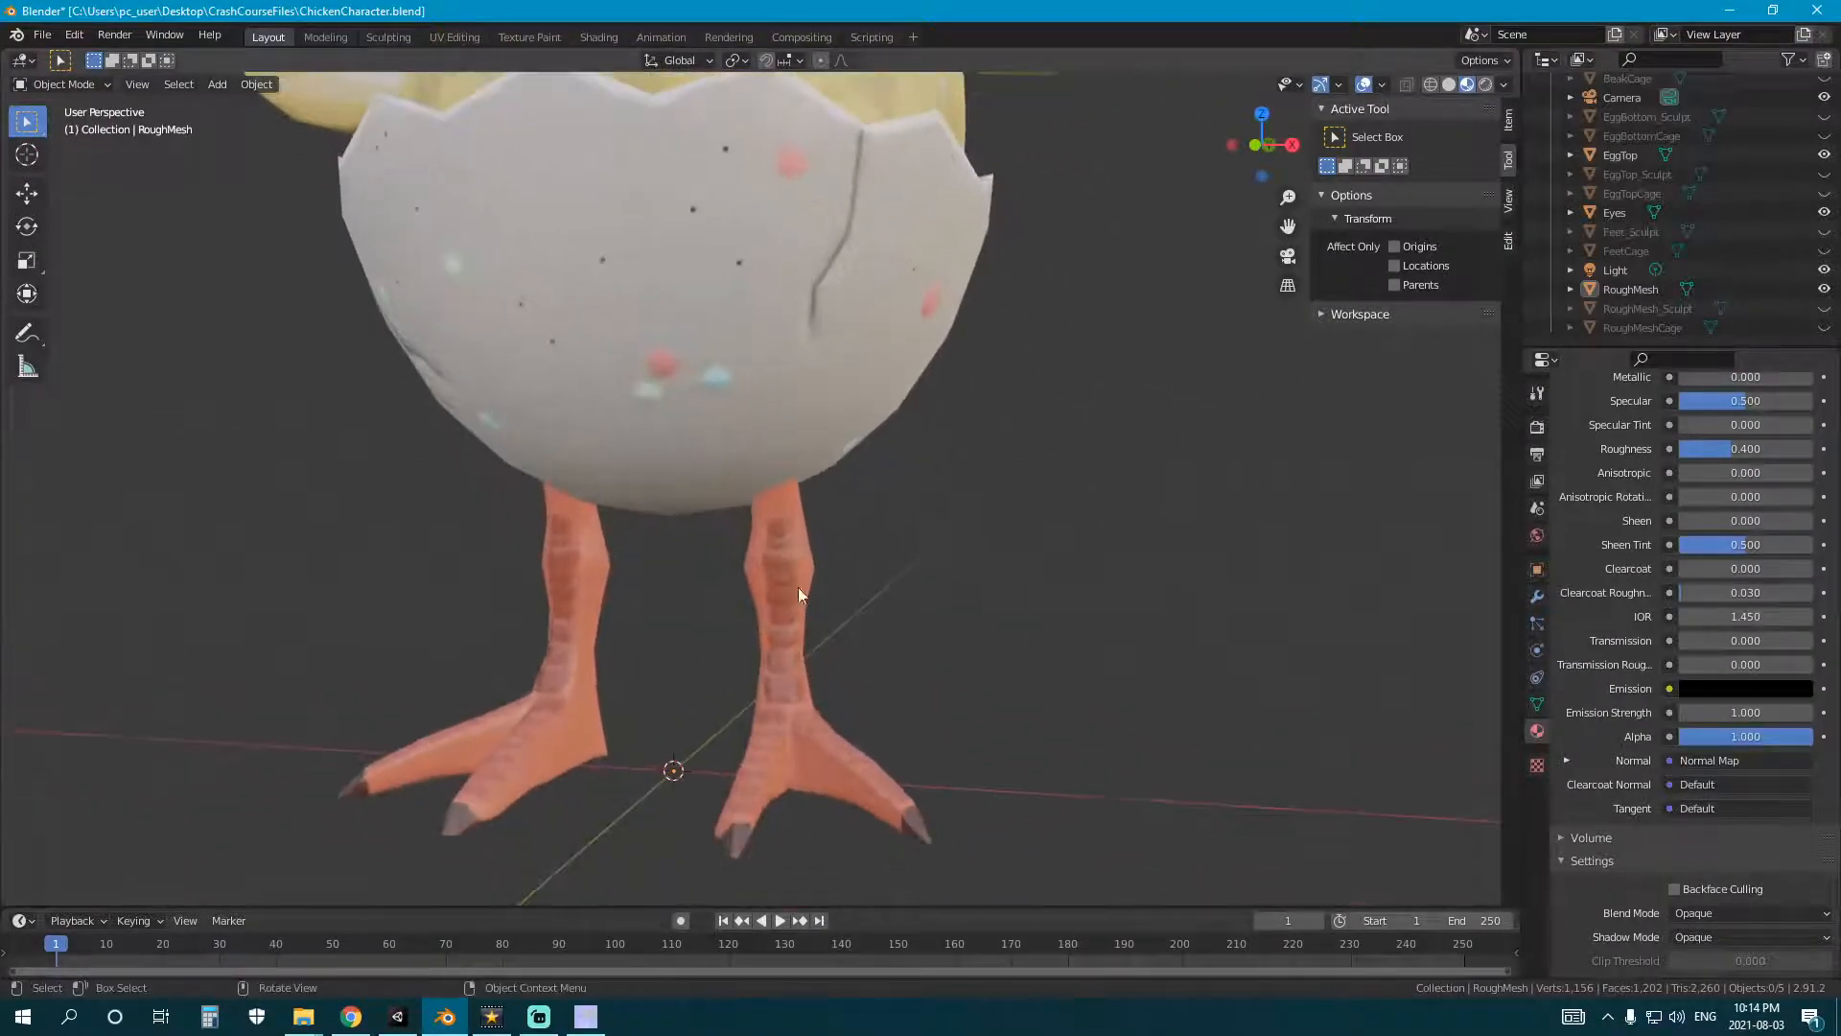
pyautogui.moveTo(799, 588); pyautogui.dragTo(825, 692, button='middle')
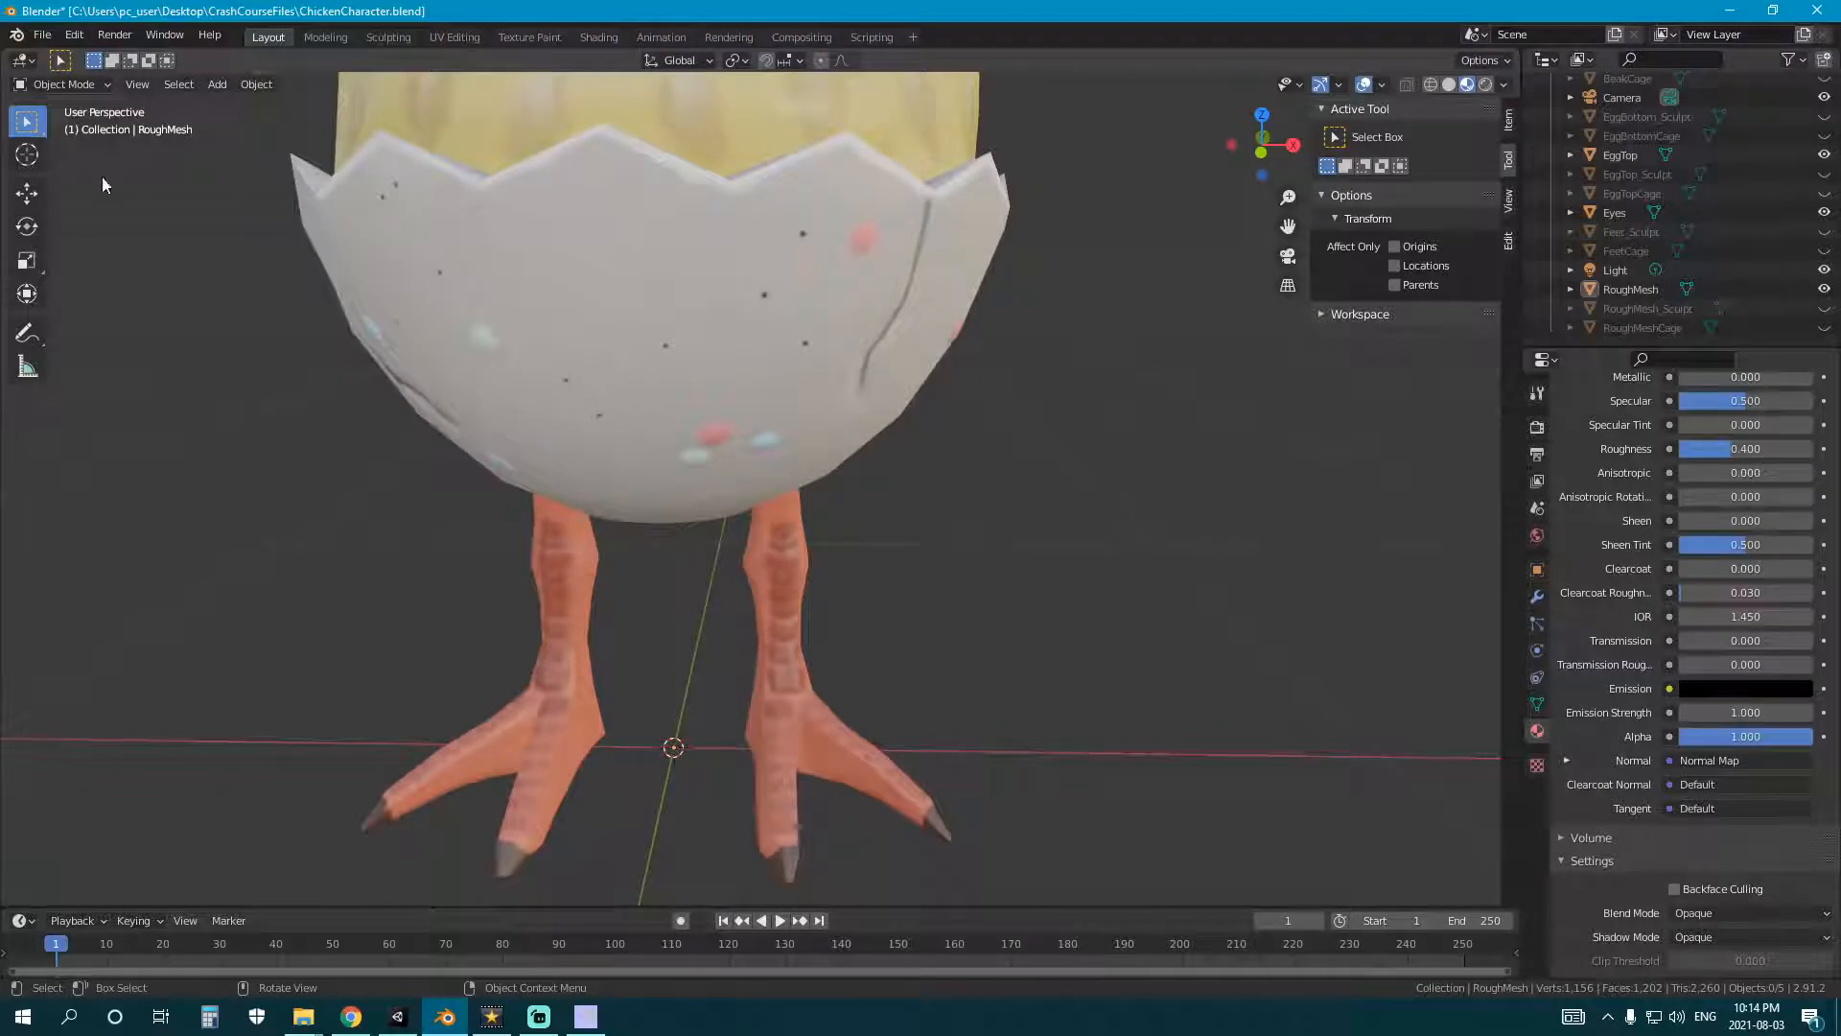
# - In the Texture Paint workspace, paint a soft white dab on the chick's left cheek with the TexDraw brush
pyautogui.click(543, 38)
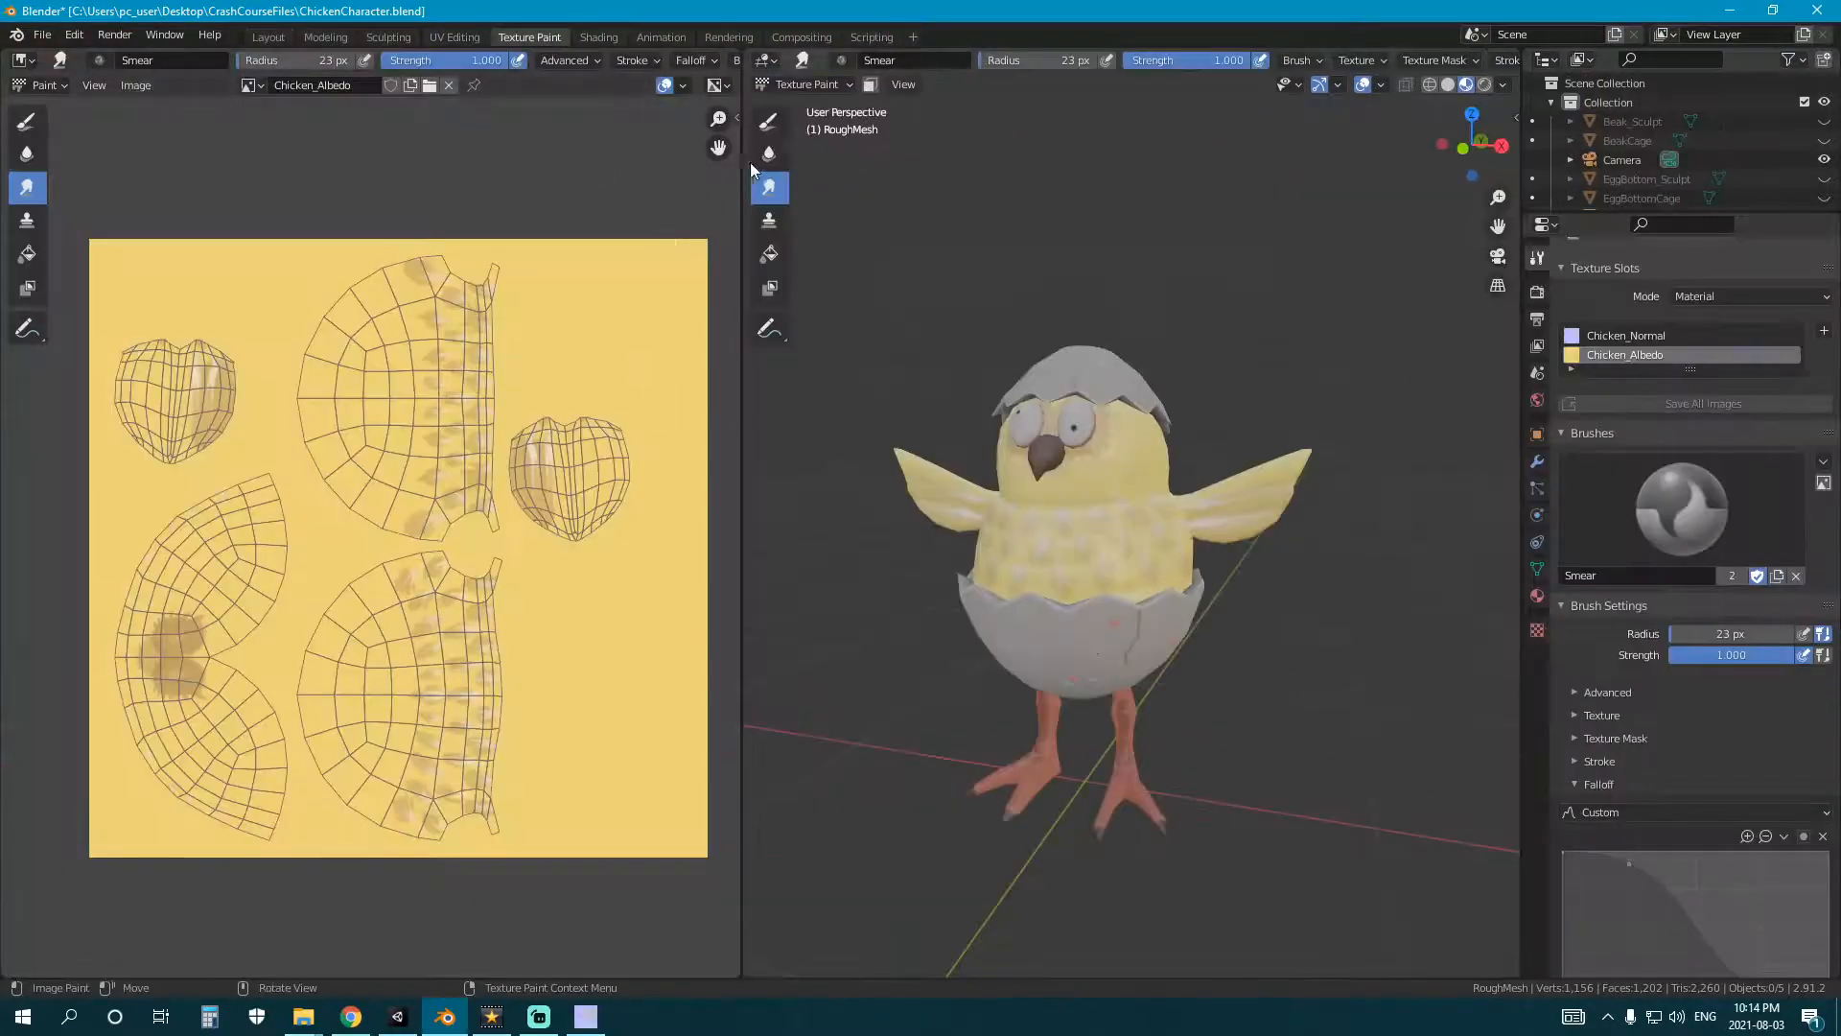
pyautogui.scroll(6, 1055, 547)
pyautogui.scroll(-4, 1127, 567)
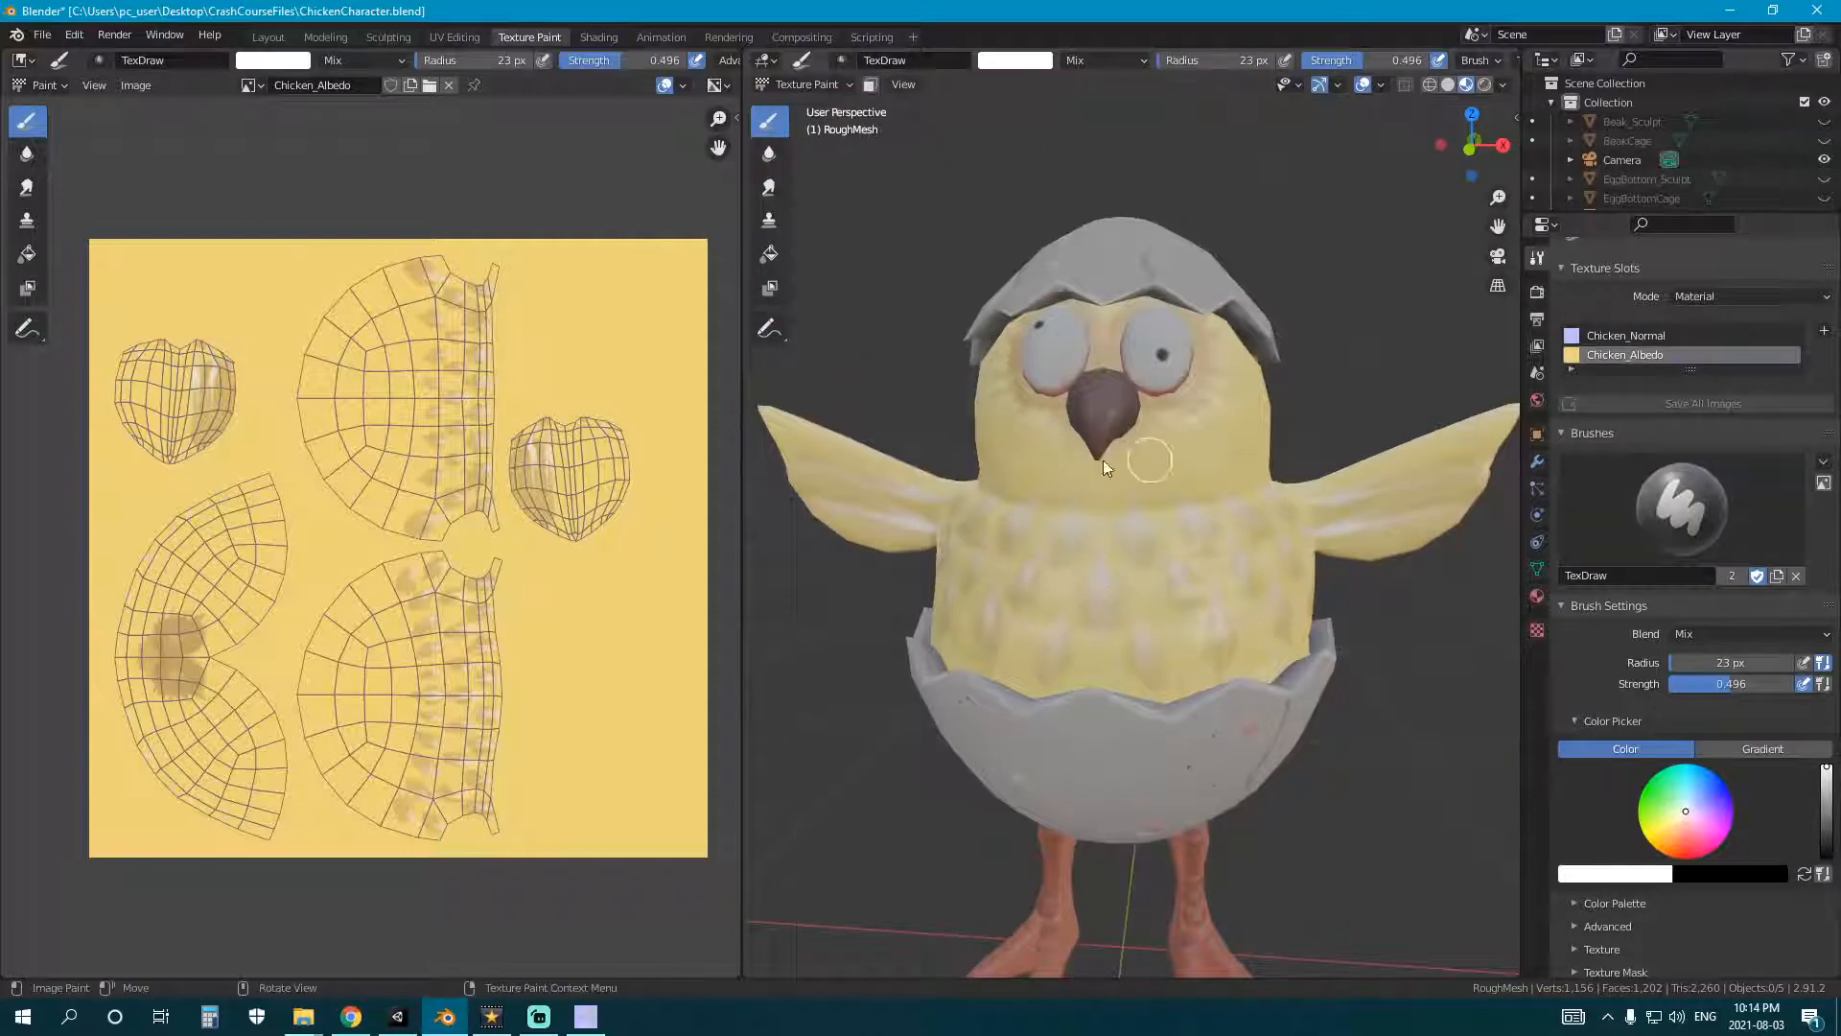
pyautogui.scroll(3, 1103, 459)
pyautogui.moveTo(1103, 458); pyautogui.dragTo(1110, 492, button='middle')
pyautogui.click(1111, 408)
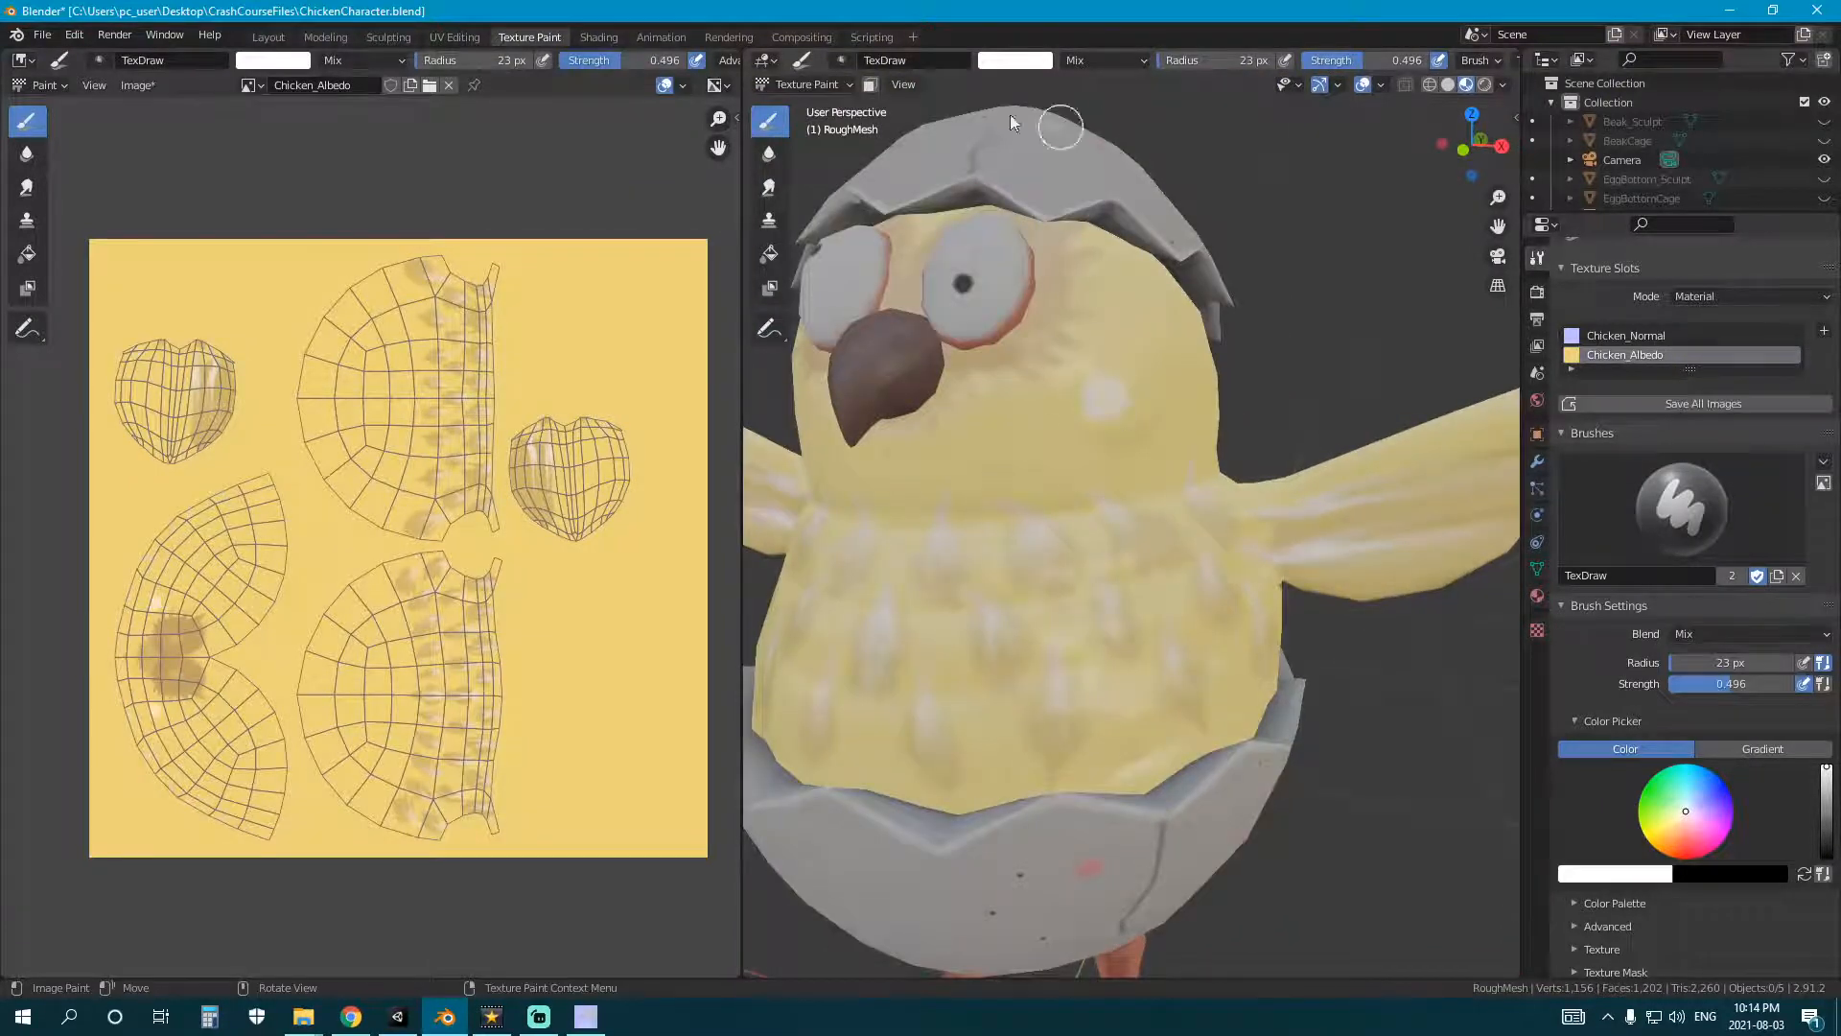
# - Smear the white cheek dab into feathery streaks across the left side of the chick's head
pyautogui.click(772, 188)
pyautogui.moveTo(1055, 288)
pyautogui.mouseDown(button='middle')
pyautogui.moveTo(1134, 349)
pyautogui.moveTo(993, 436)
pyautogui.mouseUp(button='middle')
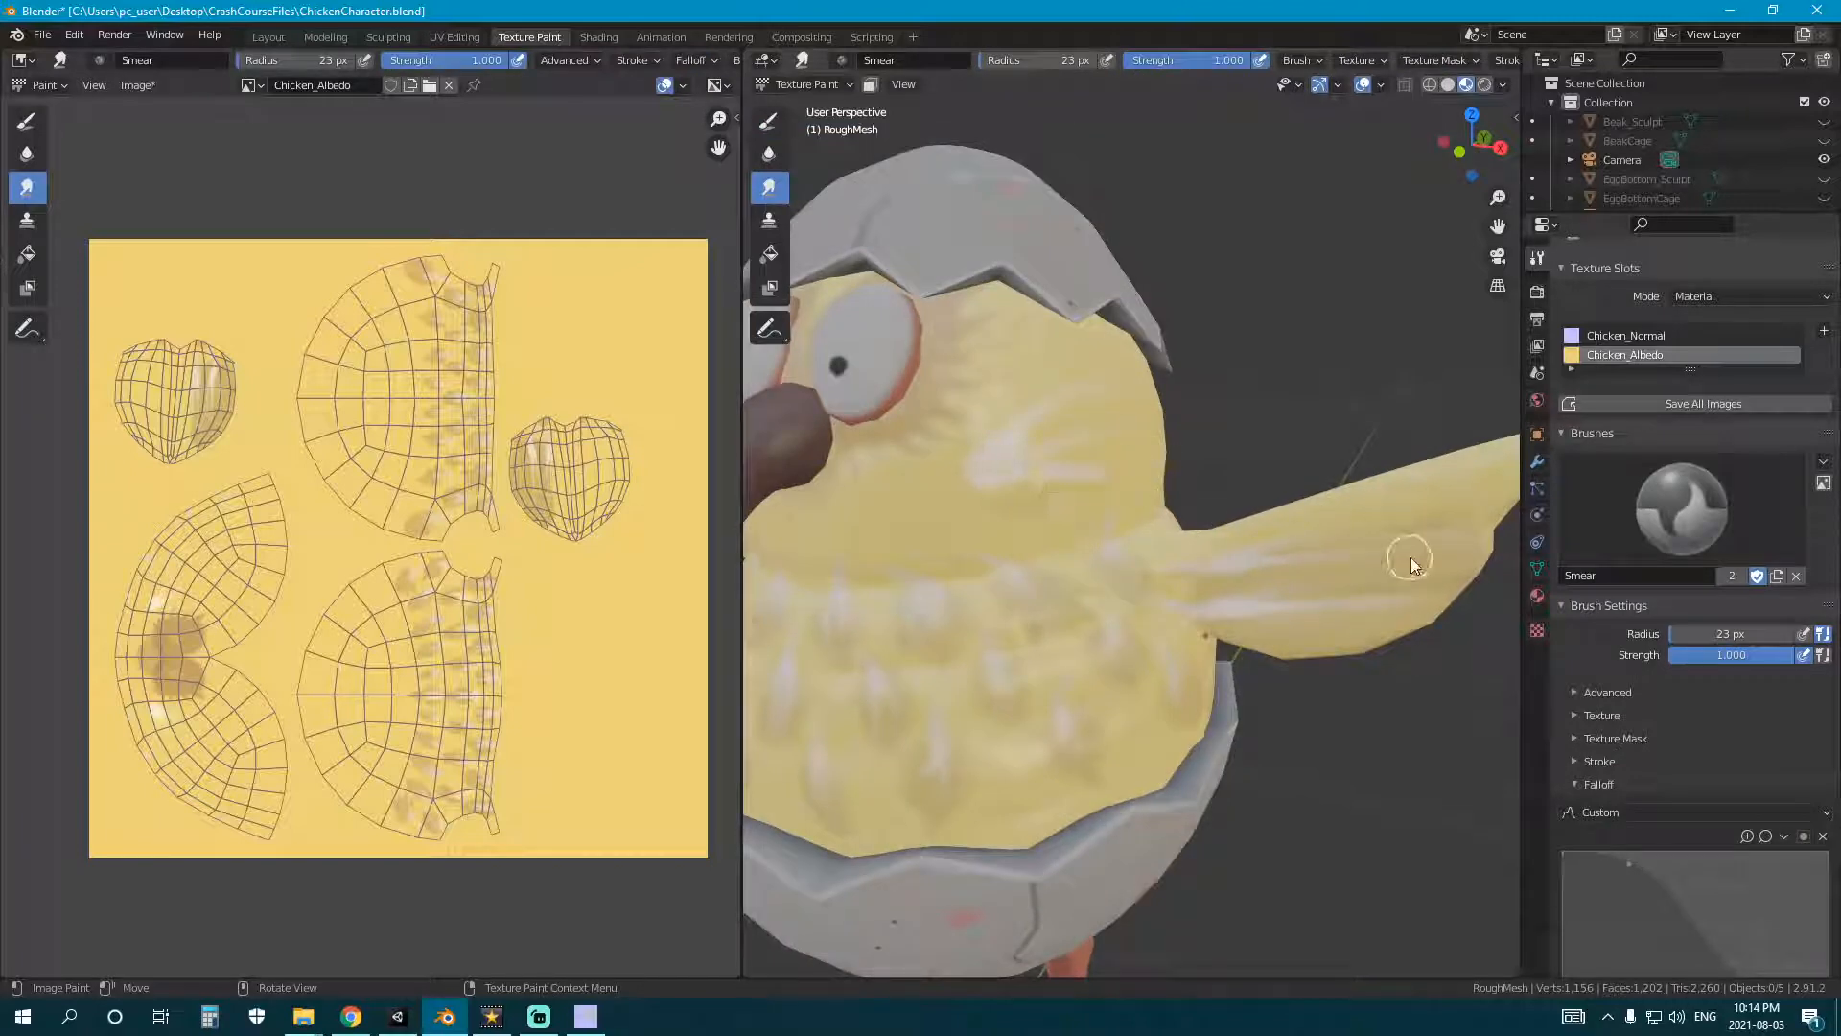
pyautogui.moveTo(1411, 564); pyautogui.dragTo(1209, 537, button='middle')
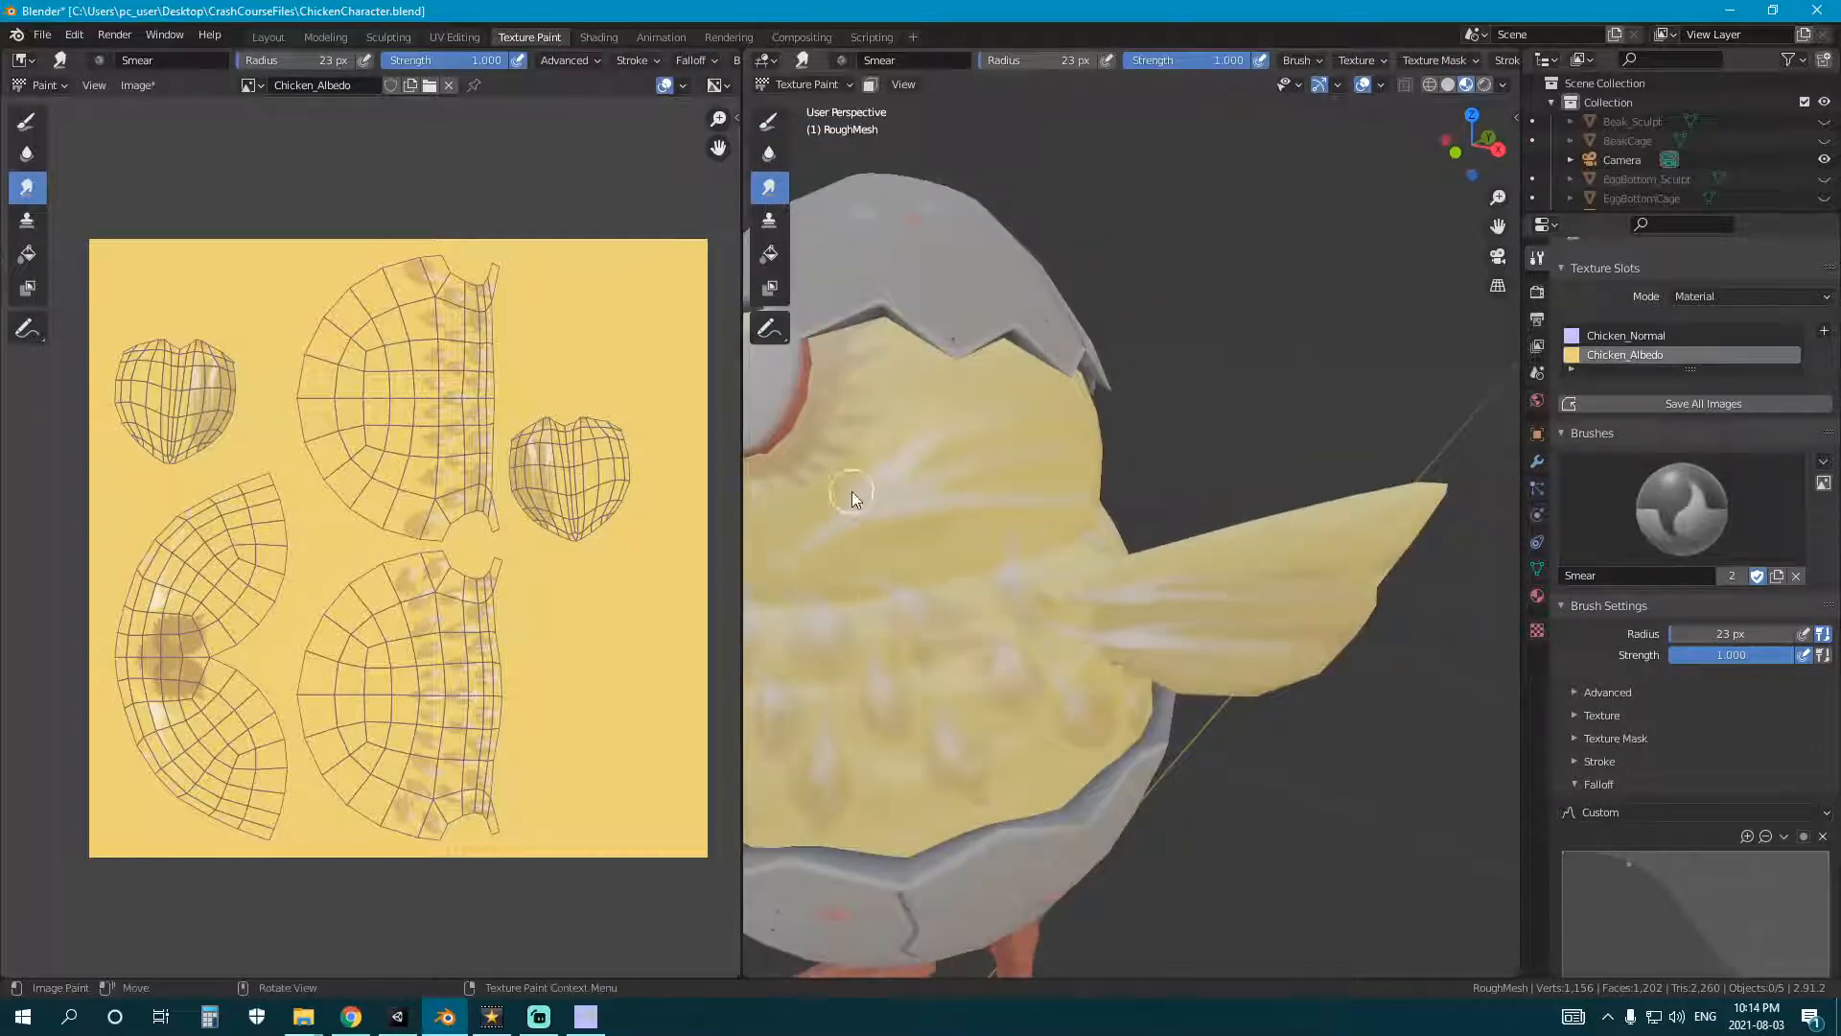
pyautogui.moveTo(851, 491); pyautogui.dragTo(1115, 405, button='middle')
pyautogui.moveTo(873, 397)
pyautogui.mouseDown(button='middle')
pyautogui.moveTo(1167, 589)
pyautogui.moveTo(1228, 571)
pyautogui.mouseUp(button='middle')
pyautogui.scroll(-4, 1229, 571)
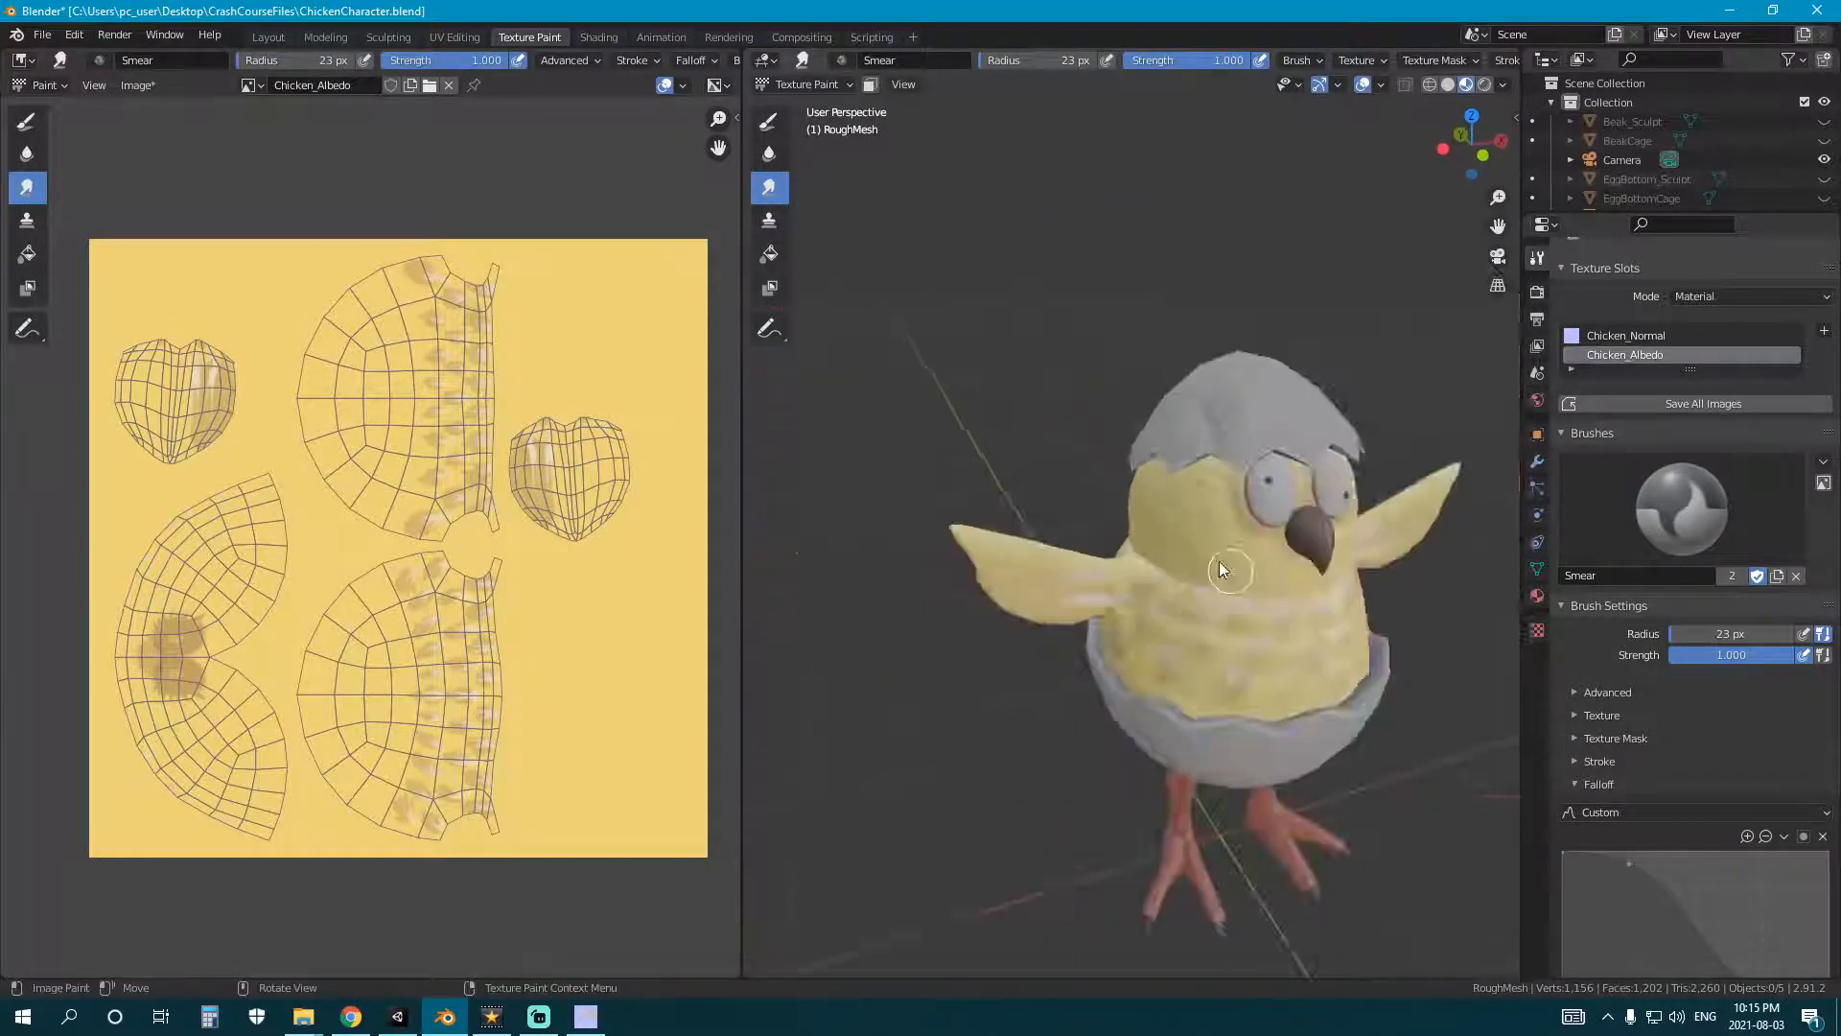
# - View the whole chick in the Layout workspace and save the Blender file
pyautogui.click(268, 36)
pyautogui.scroll(-3, 721, 305)
pyautogui.moveTo(721, 305)
pyautogui.mouseDown(button='middle')
pyautogui.moveTo(694, 358)
pyautogui.moveTo(971, 470)
pyautogui.moveTo(849, 409)
pyautogui.mouseUp(button='middle')
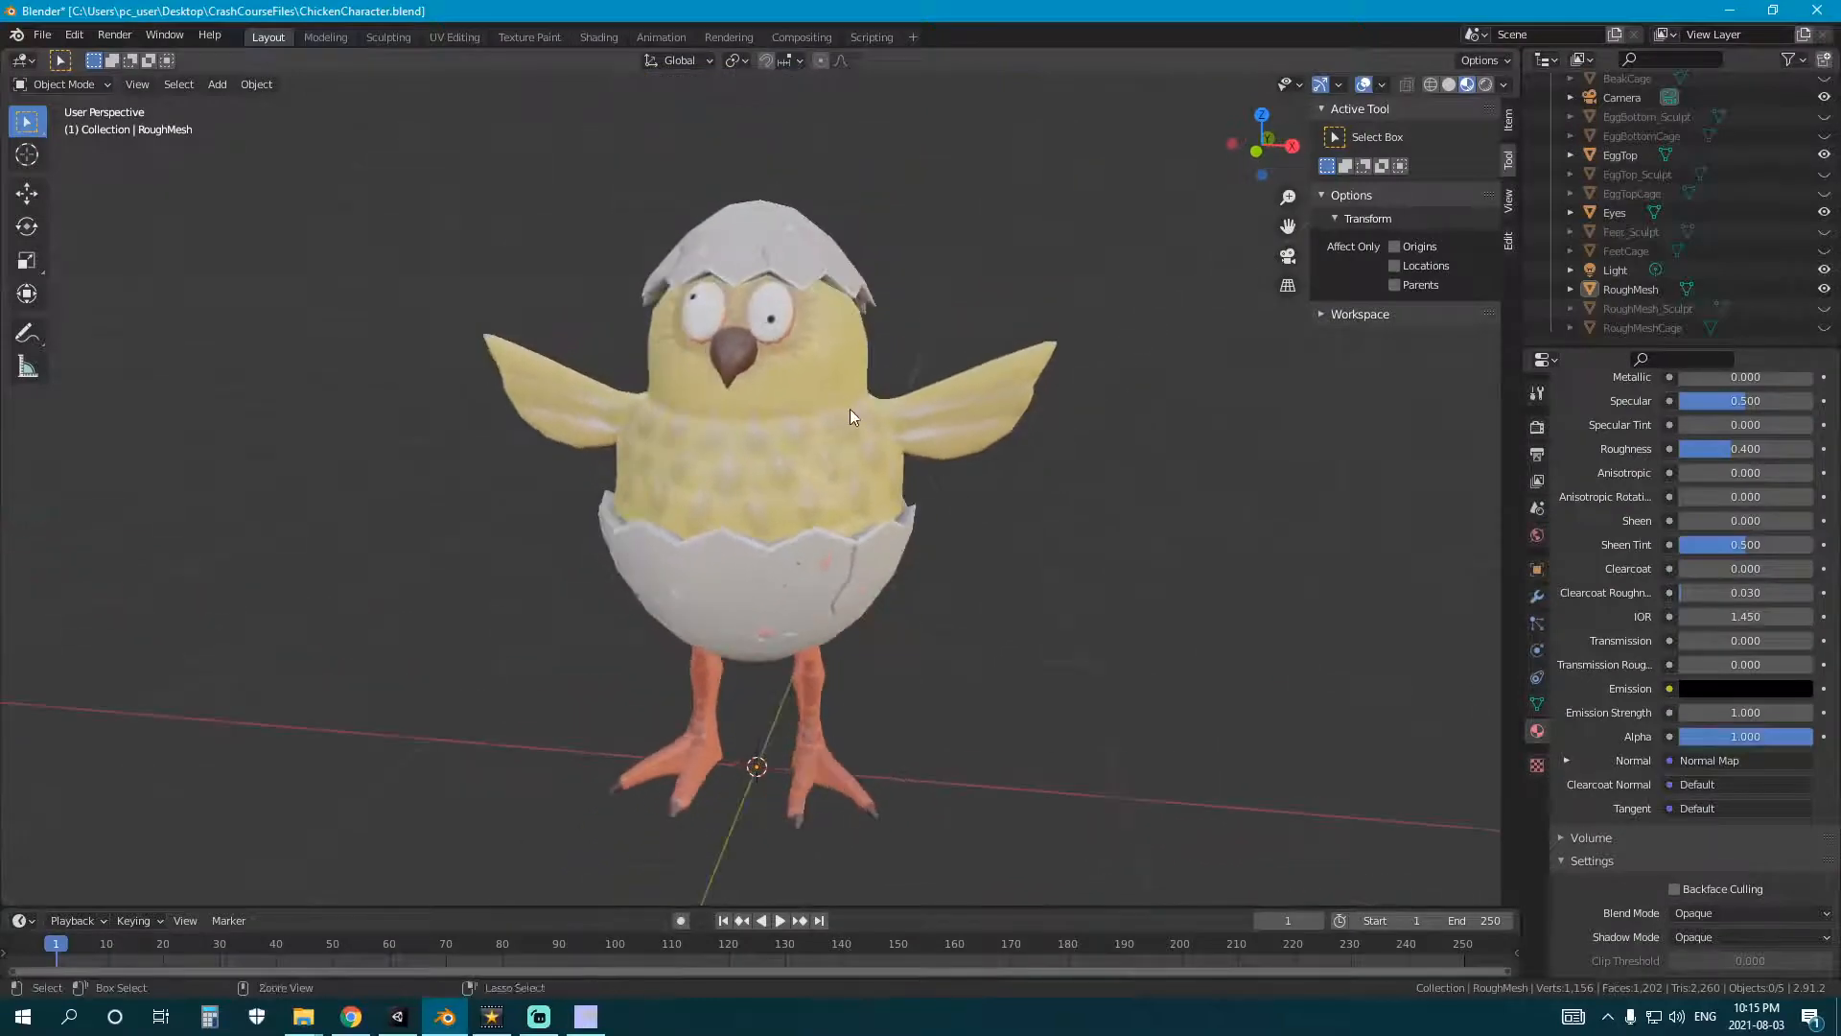
pyautogui.hotkey('ctrl', 's')
# - Look over the image list in the Texture Paint workspace and open the CrashCourseTextures folder on the Desktop
pyautogui.click(537, 35)
pyautogui.click(252, 84)
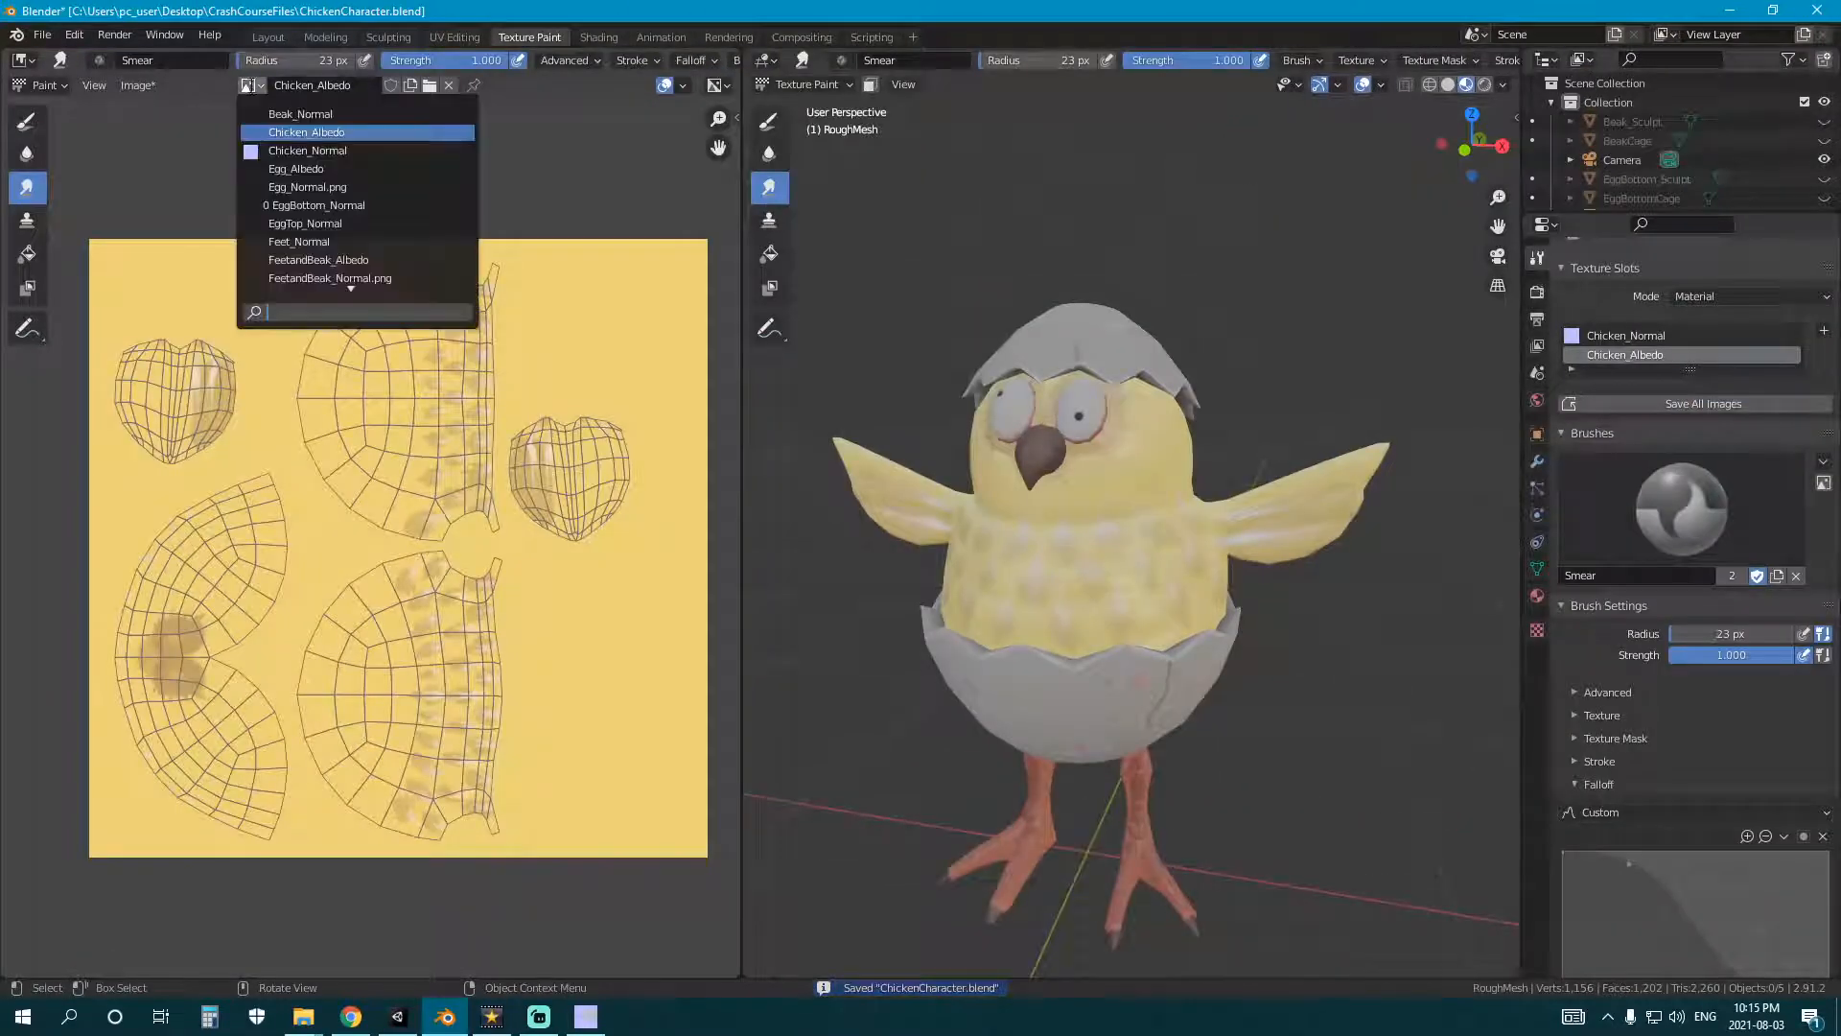
pyautogui.click(303, 1016)
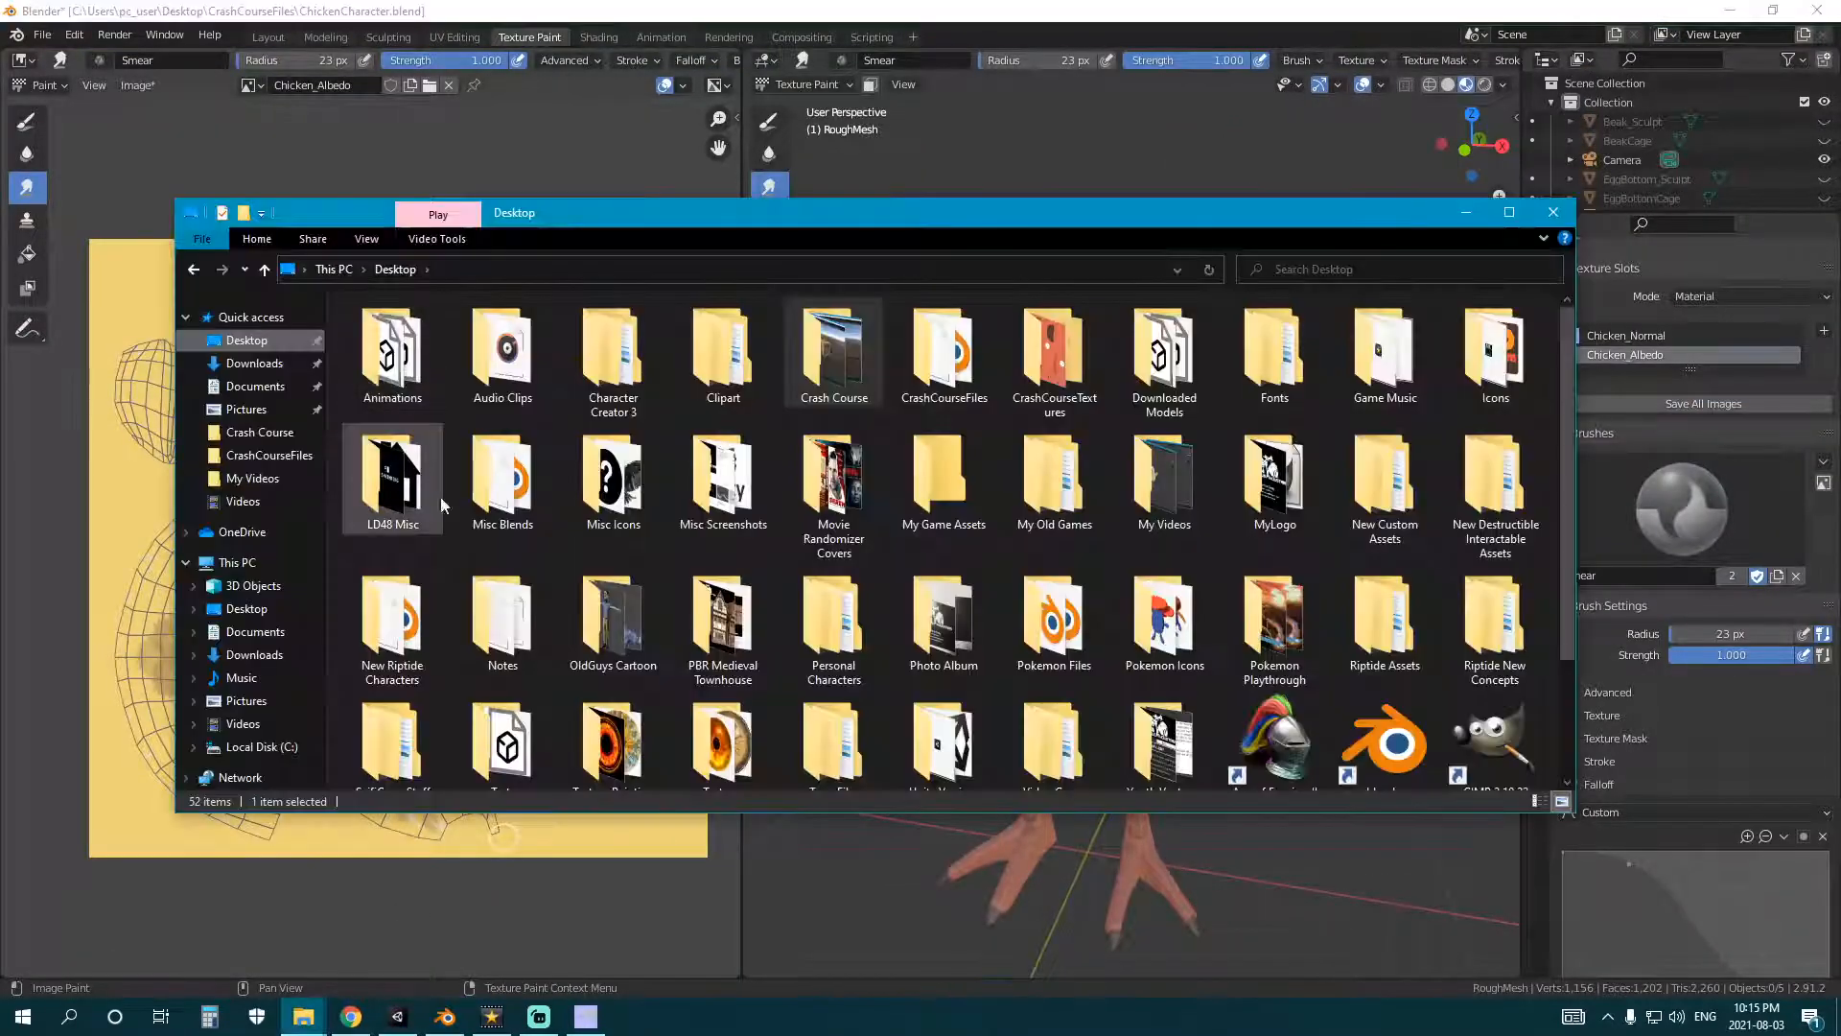
pyautogui.scroll(-2, 969, 527)
pyautogui.scroll(2, 969, 528)
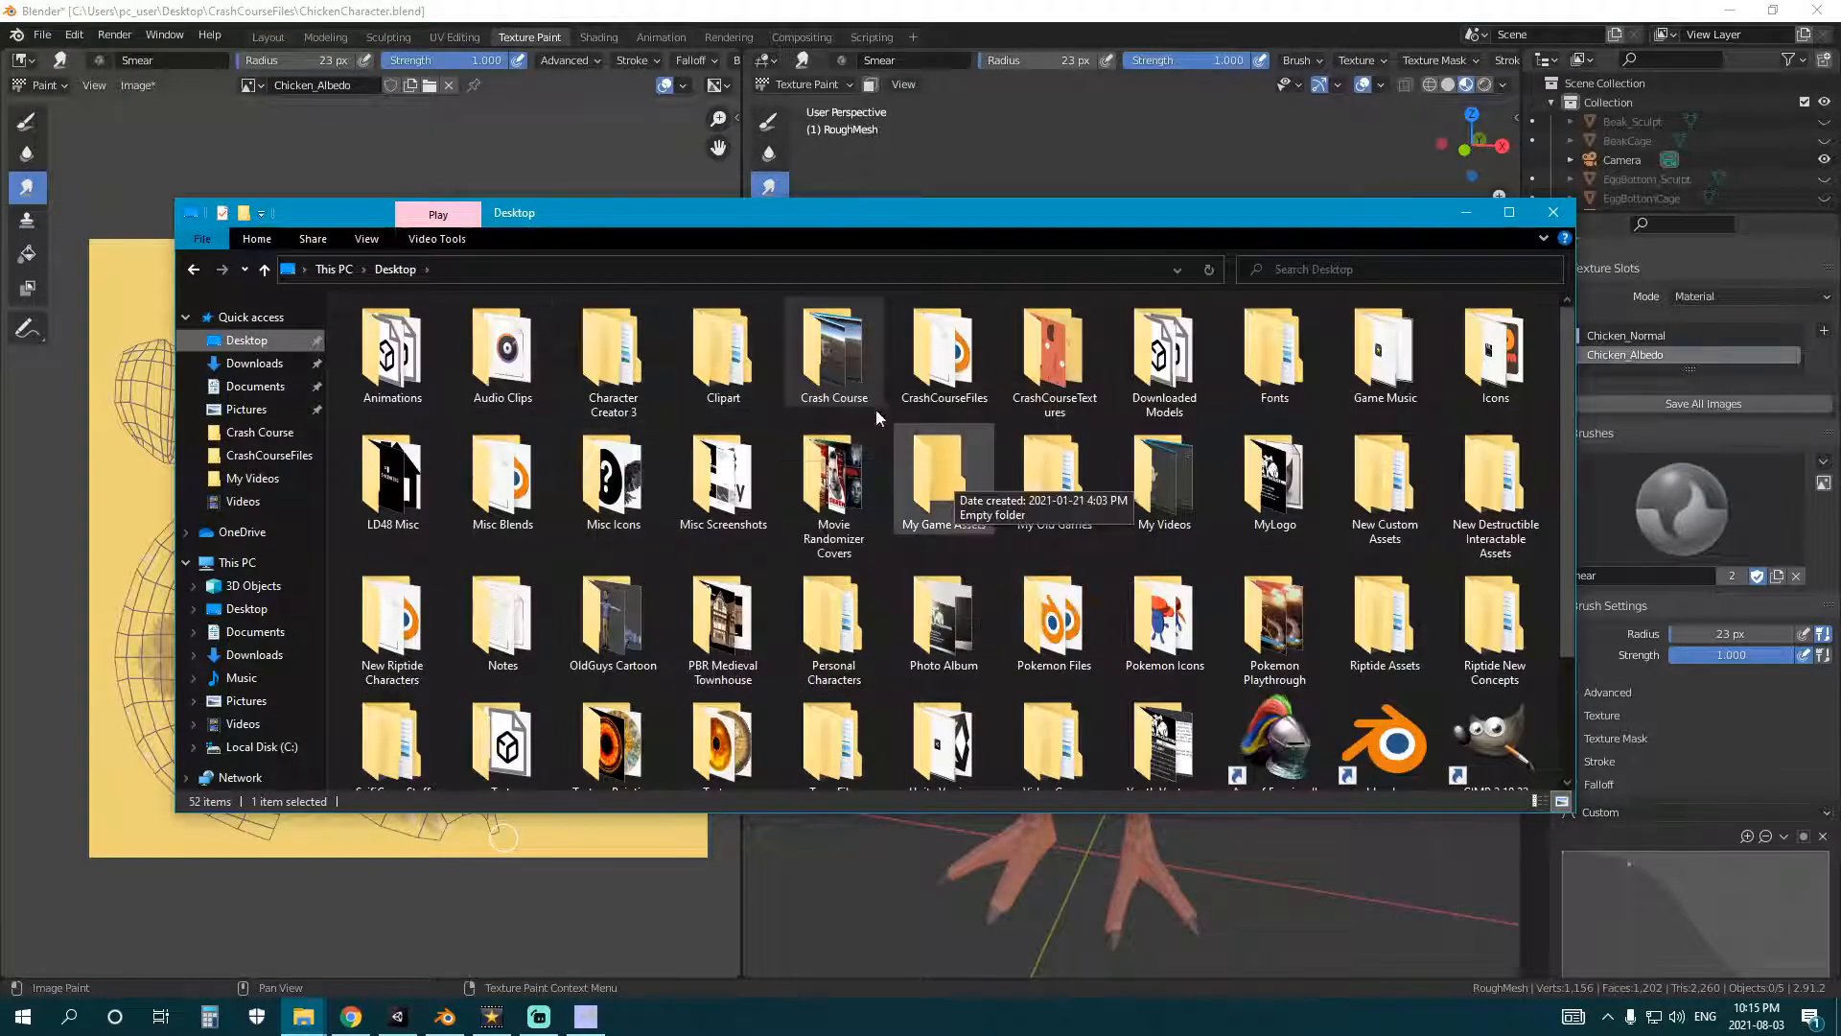
pyautogui.doubleClick(1036, 357)
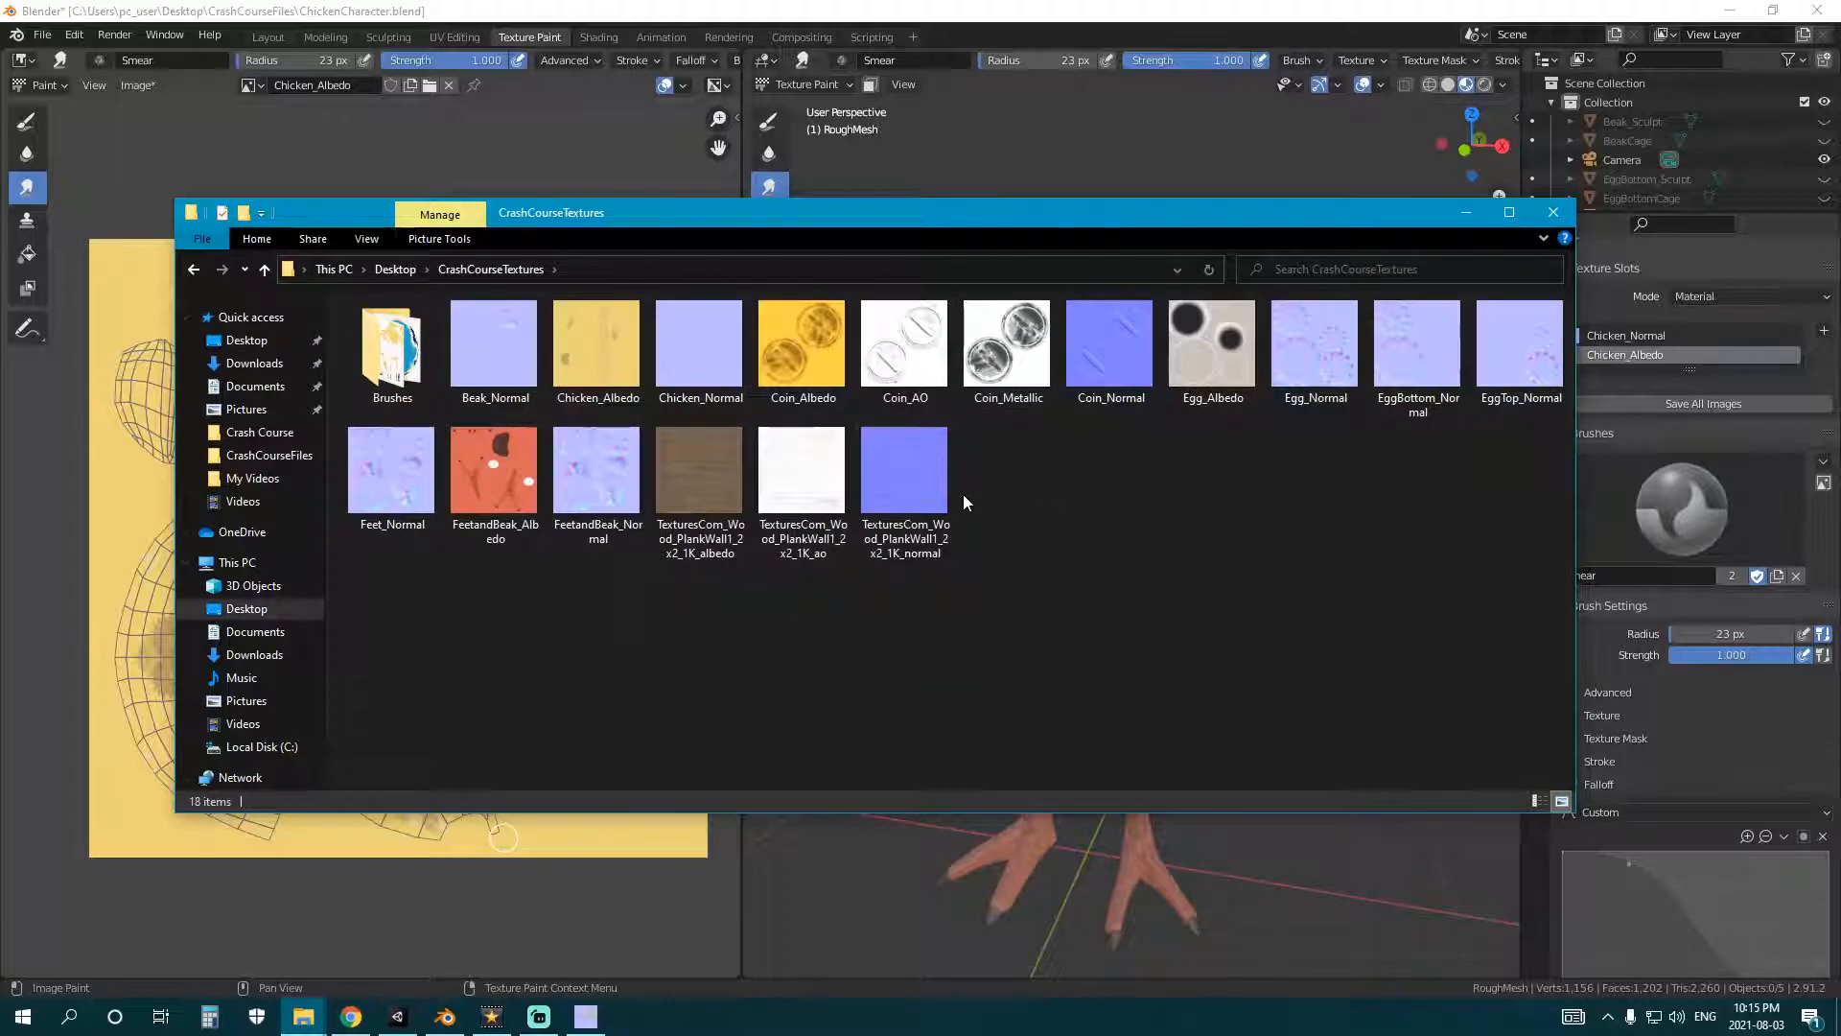
# - Delete the EggBottom_Normal, EggTop_Normal, Beak_Normal and Feet_Normal texture files from the folder
pyautogui.click(1304, 384)
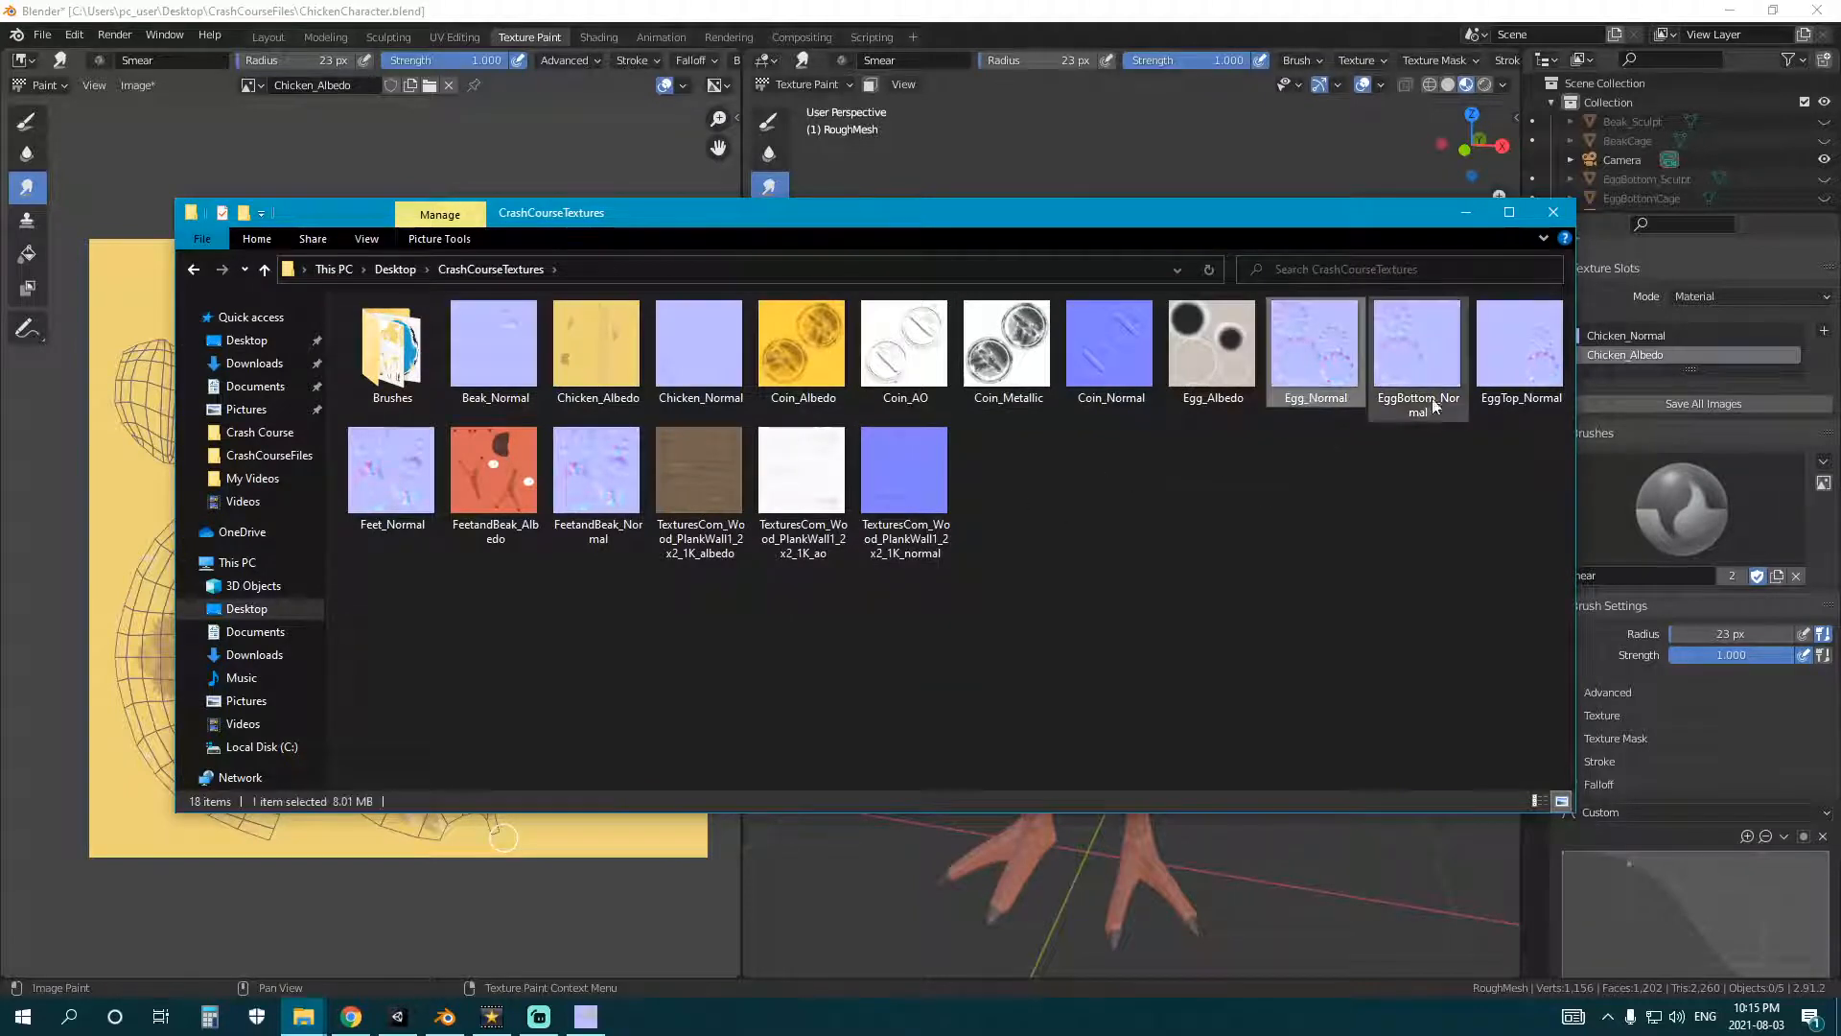
pyautogui.click(1436, 406)
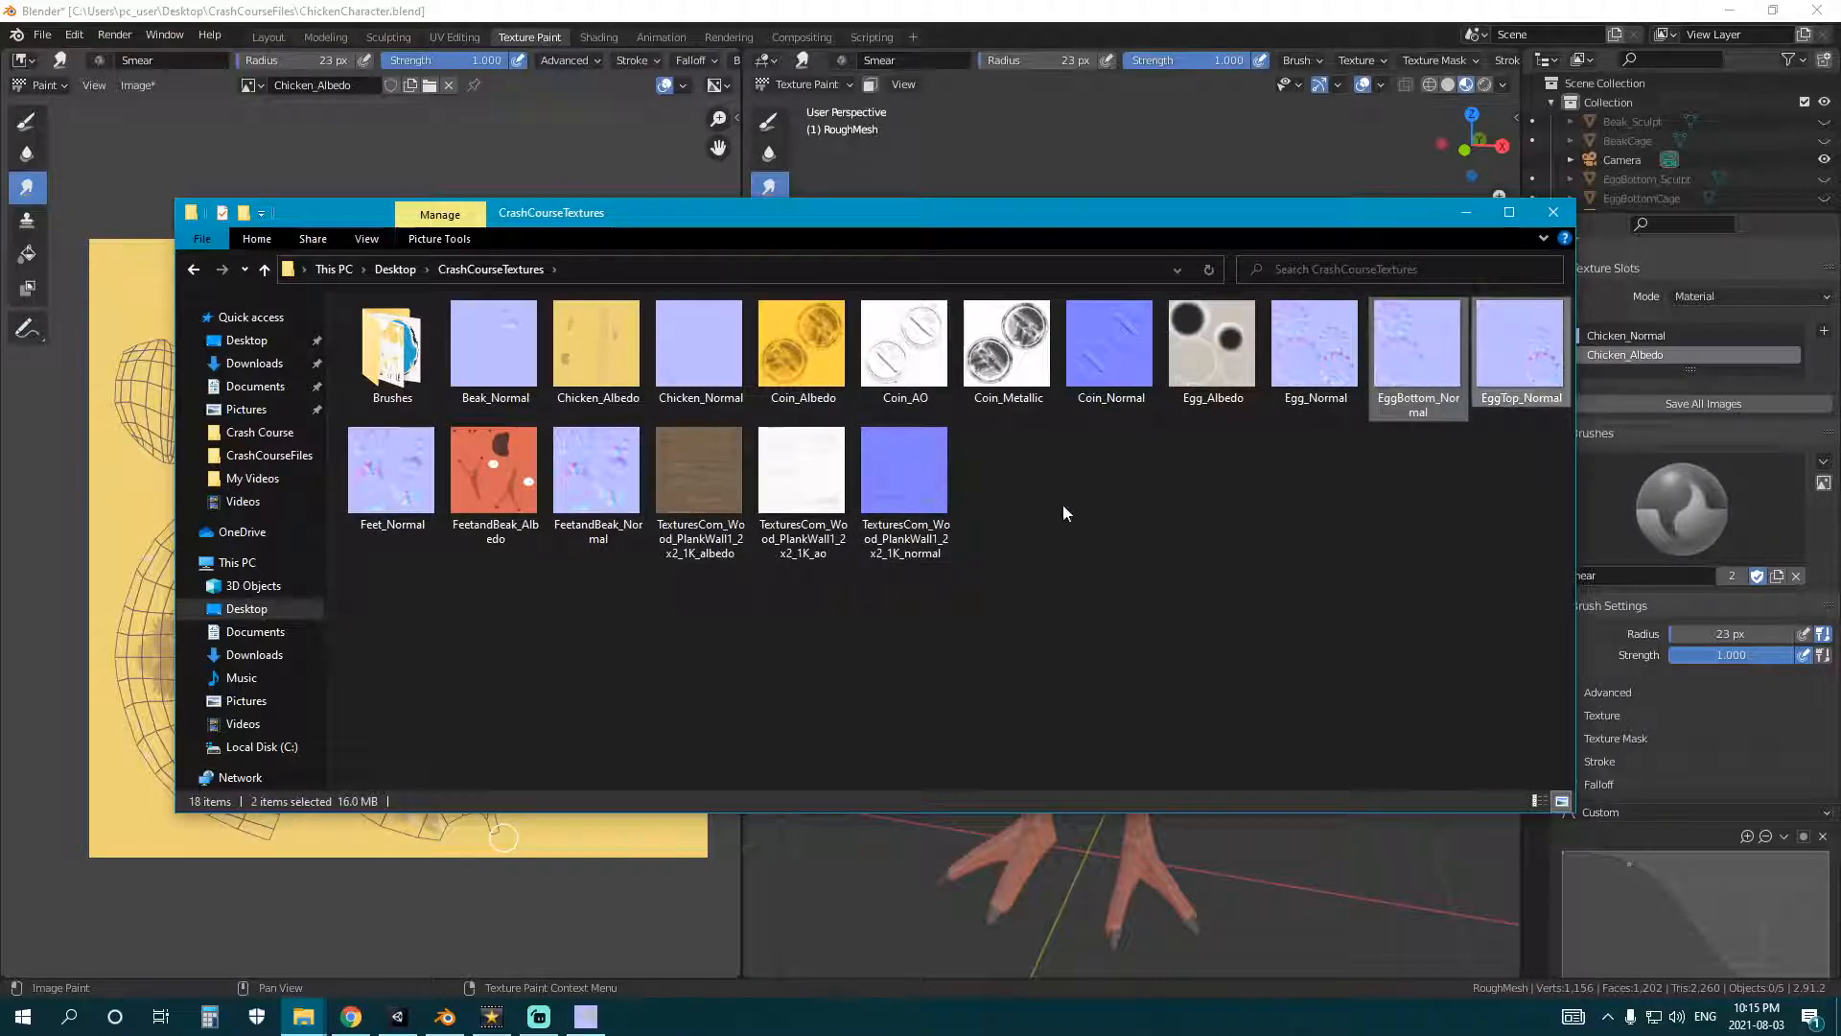
pyautogui.click(1402, 389)
pyautogui.keyDown('ctrl'); pyautogui.click(518, 364); pyautogui.keyUp('ctrl')
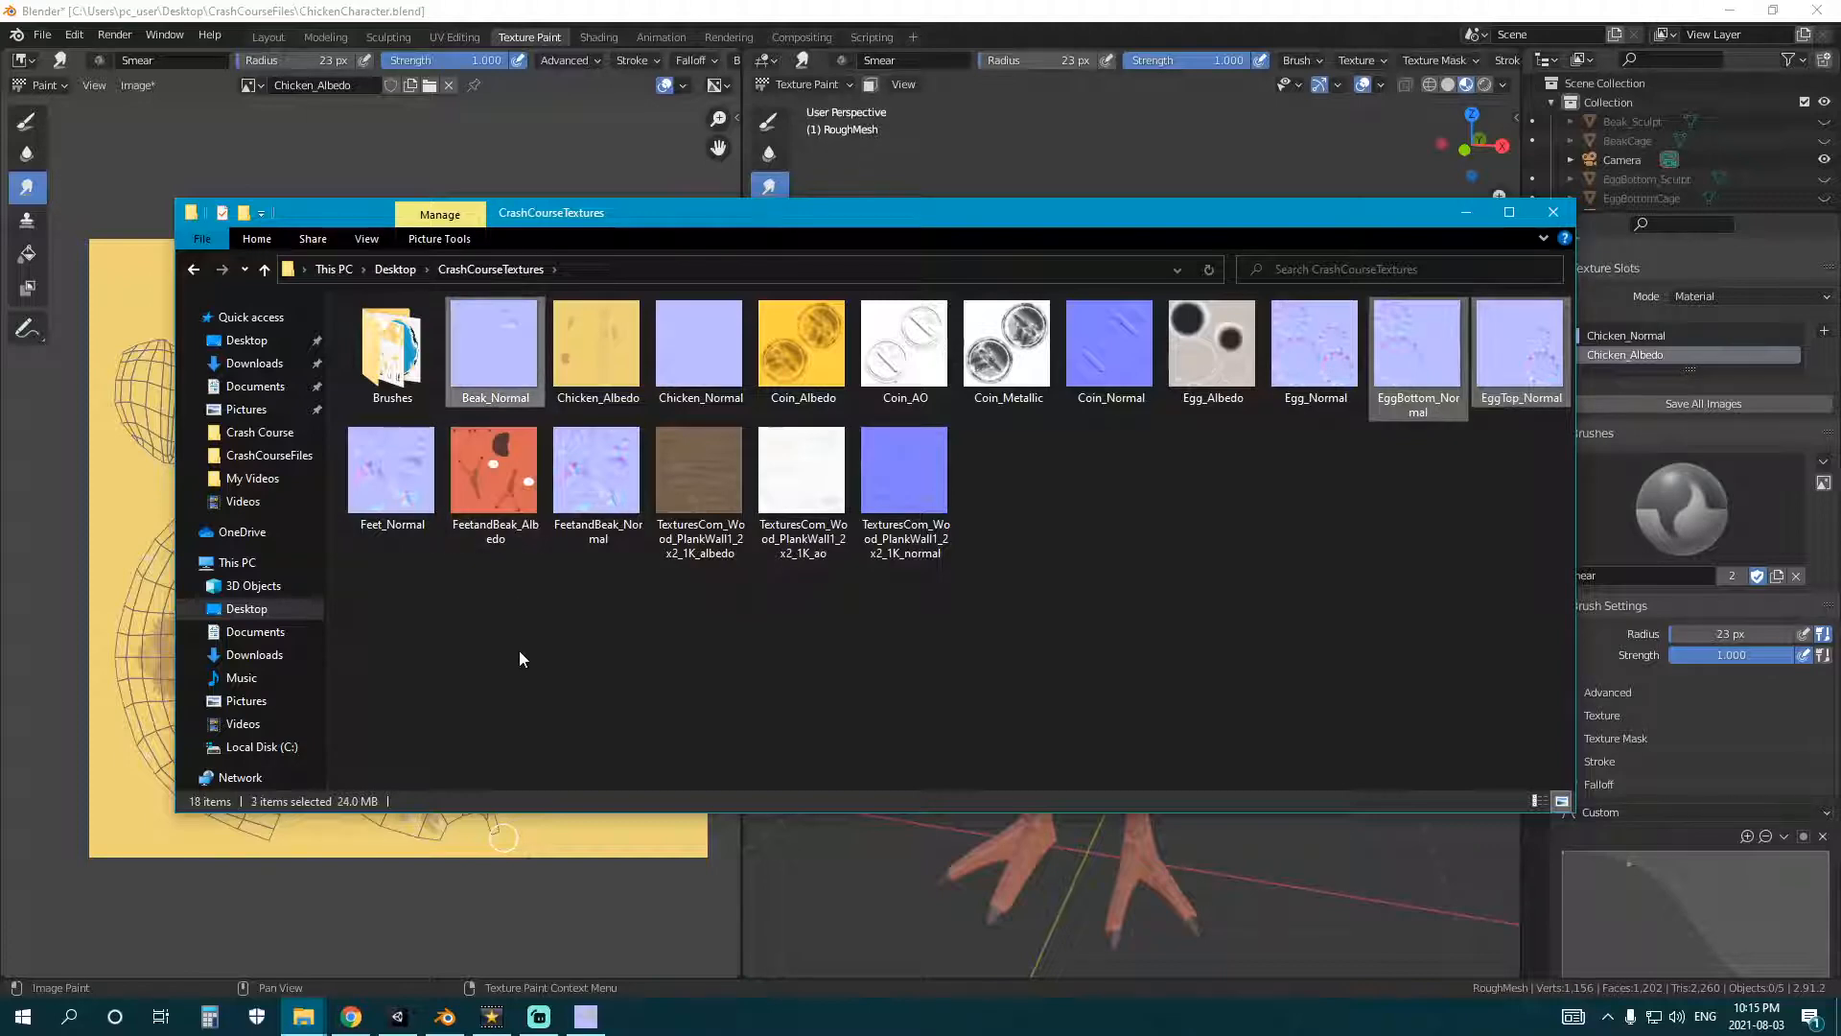
pyautogui.keyDown('ctrl'); pyautogui.click(384, 485); pyautogui.keyUp('ctrl')
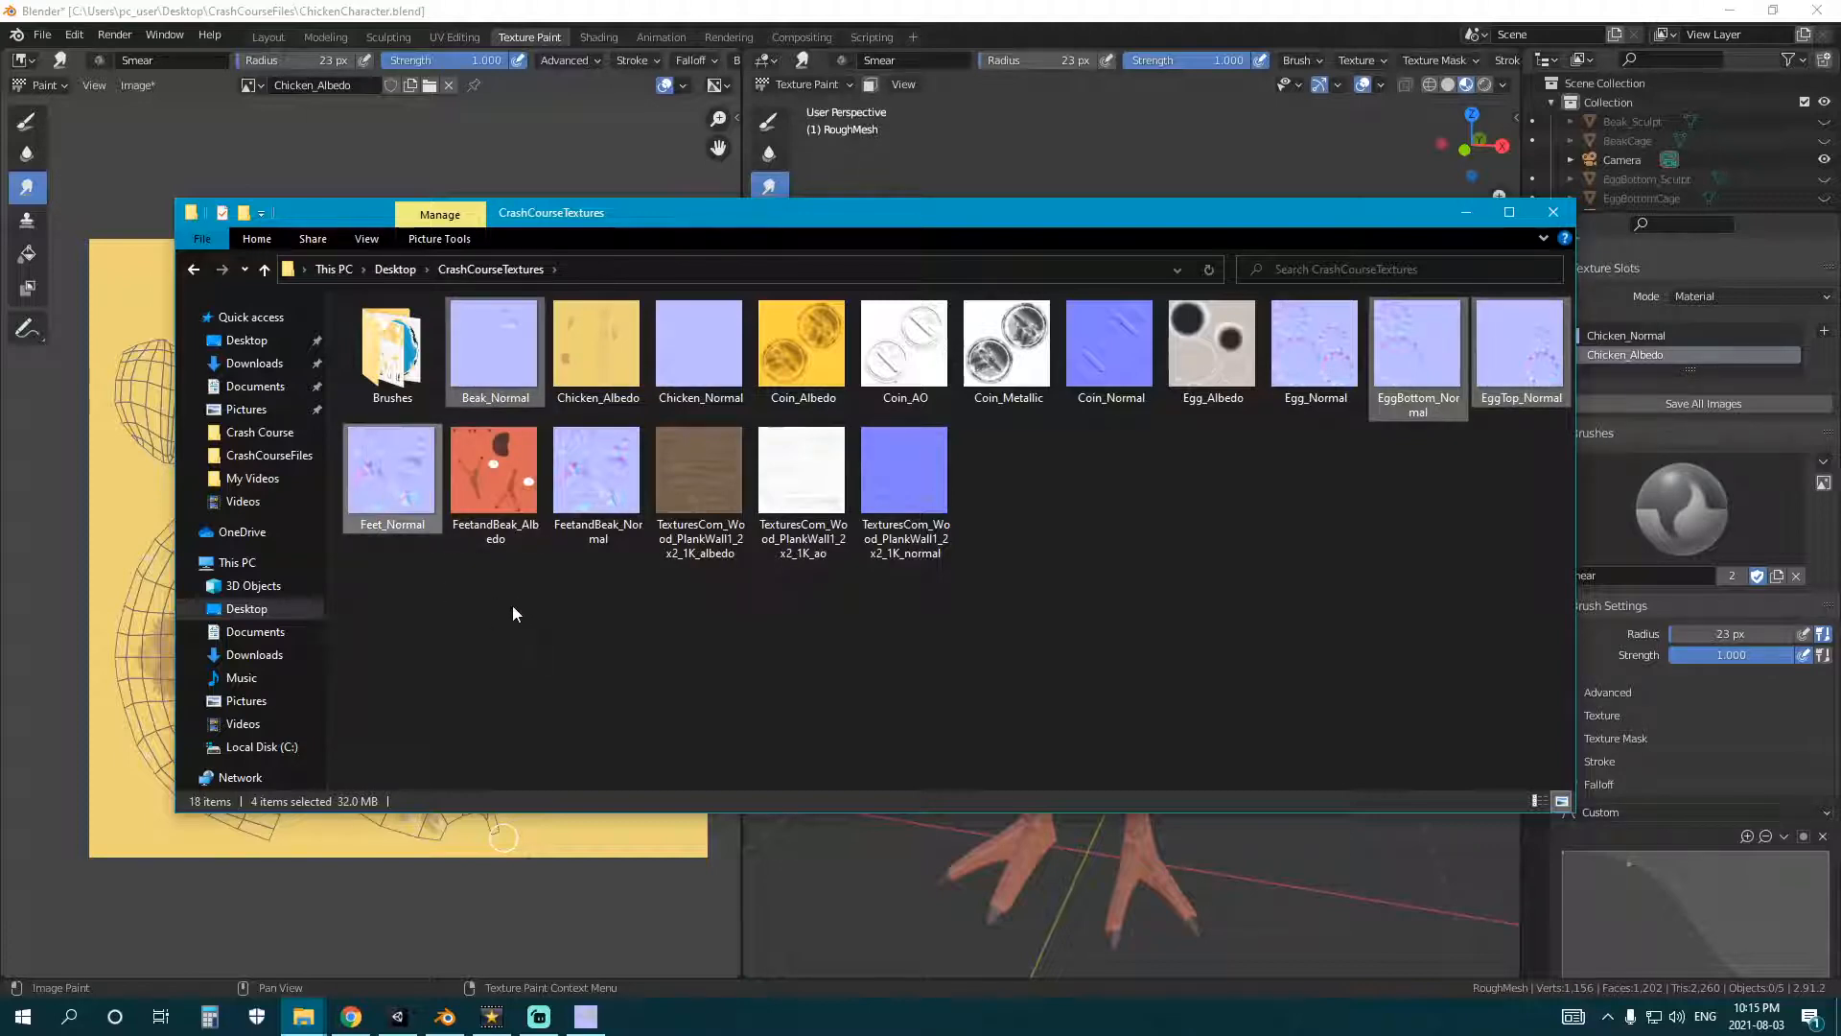
pyautogui.rightClick(374, 487)
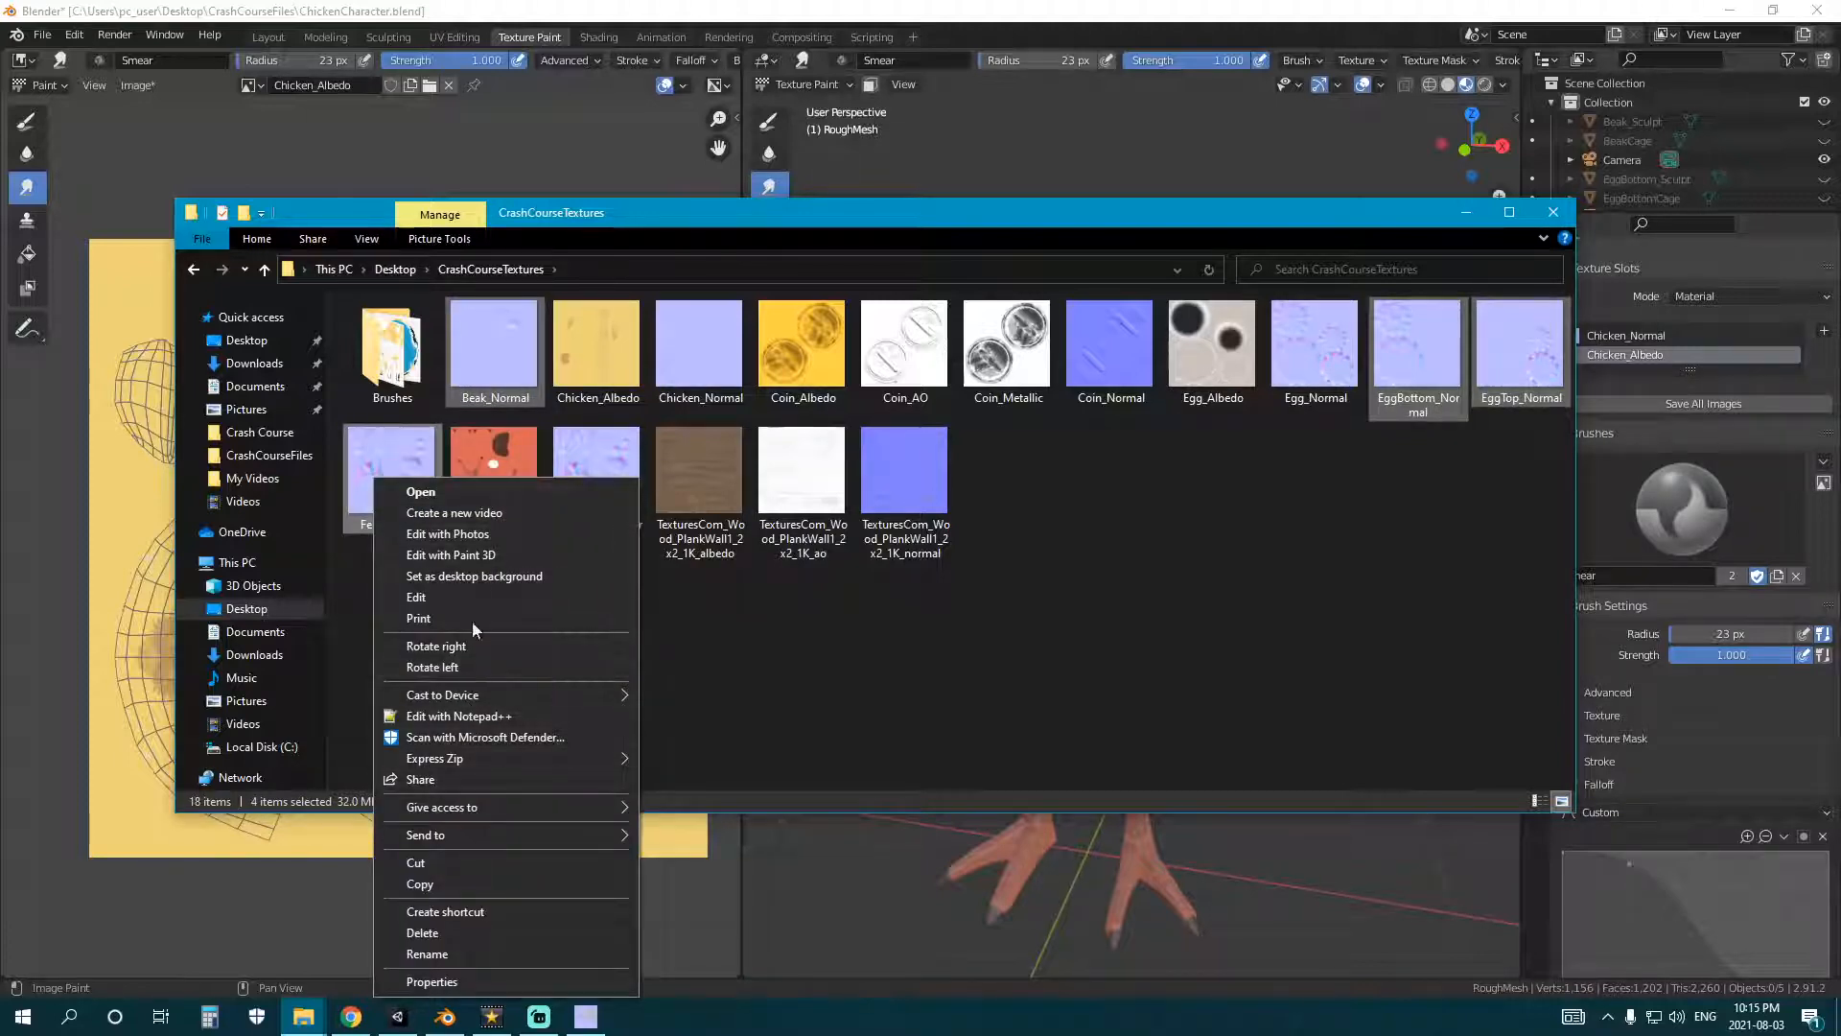
pyautogui.click(485, 934)
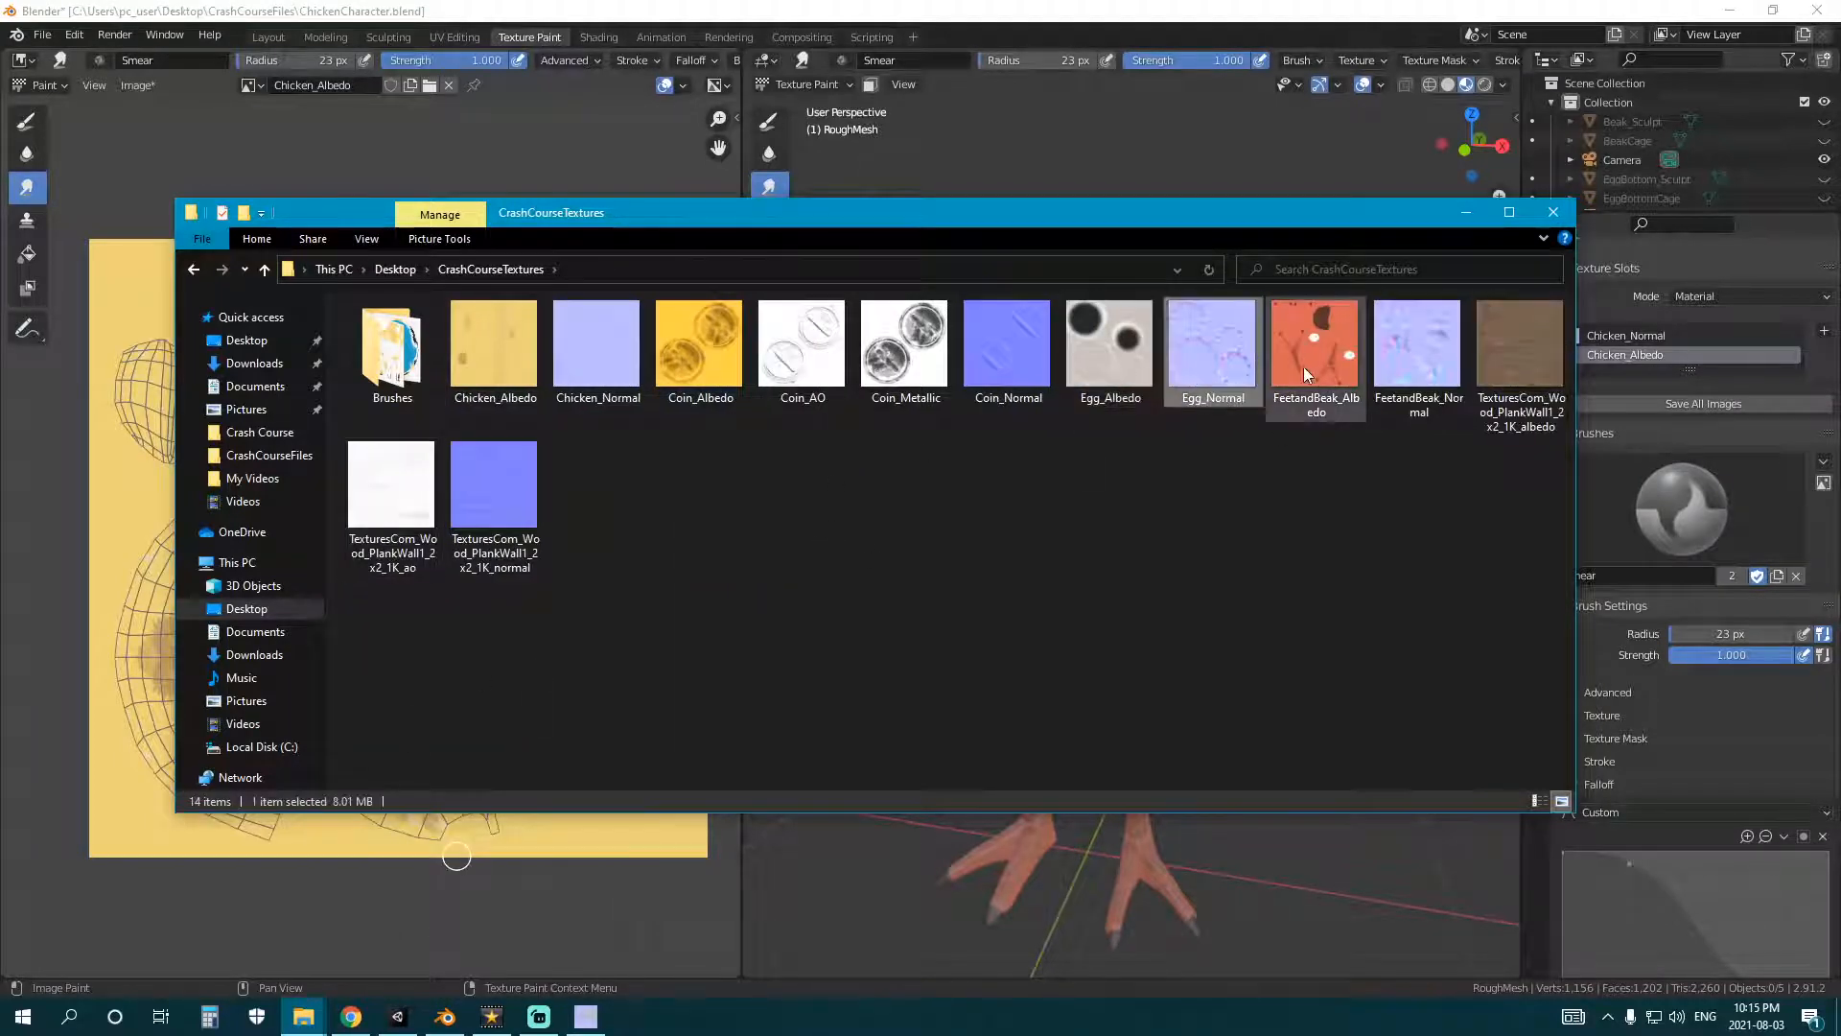
# - Review the remaining albedo and normal textures, minimize the folder window and return to Blender's Layout workspace
pyautogui.click(1343, 368)
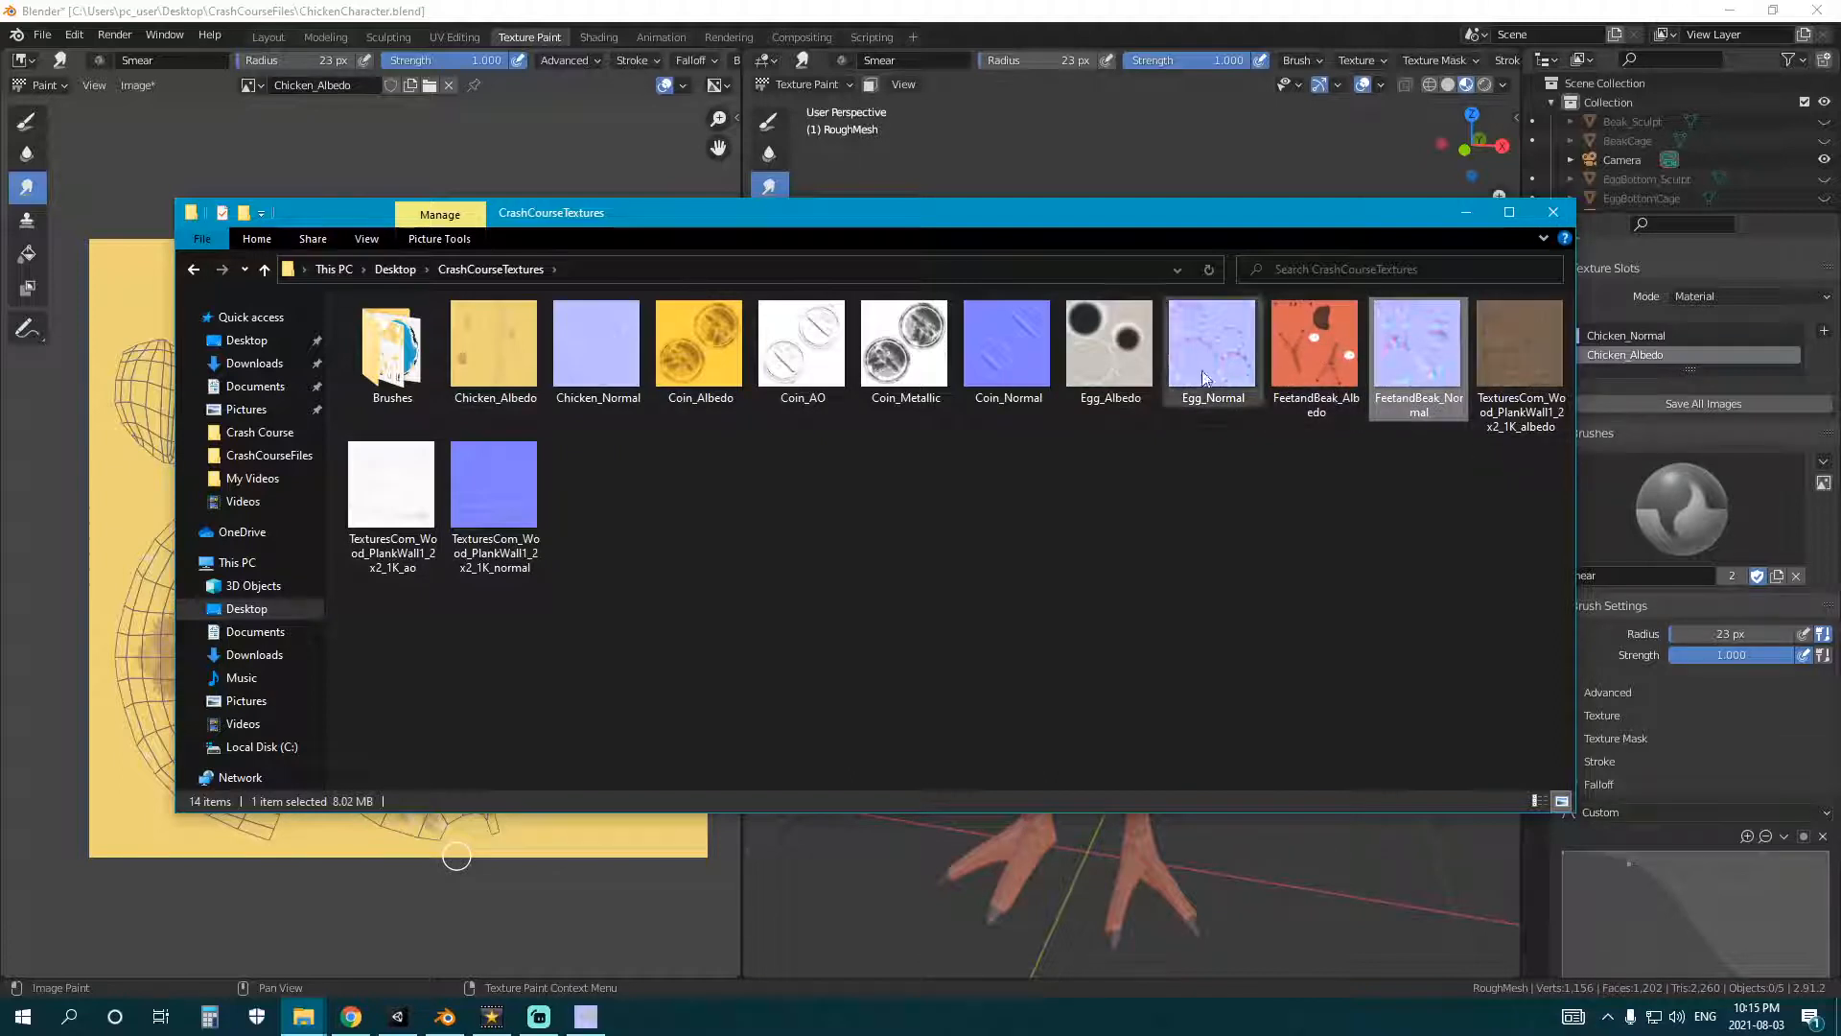
pyautogui.click(578, 383)
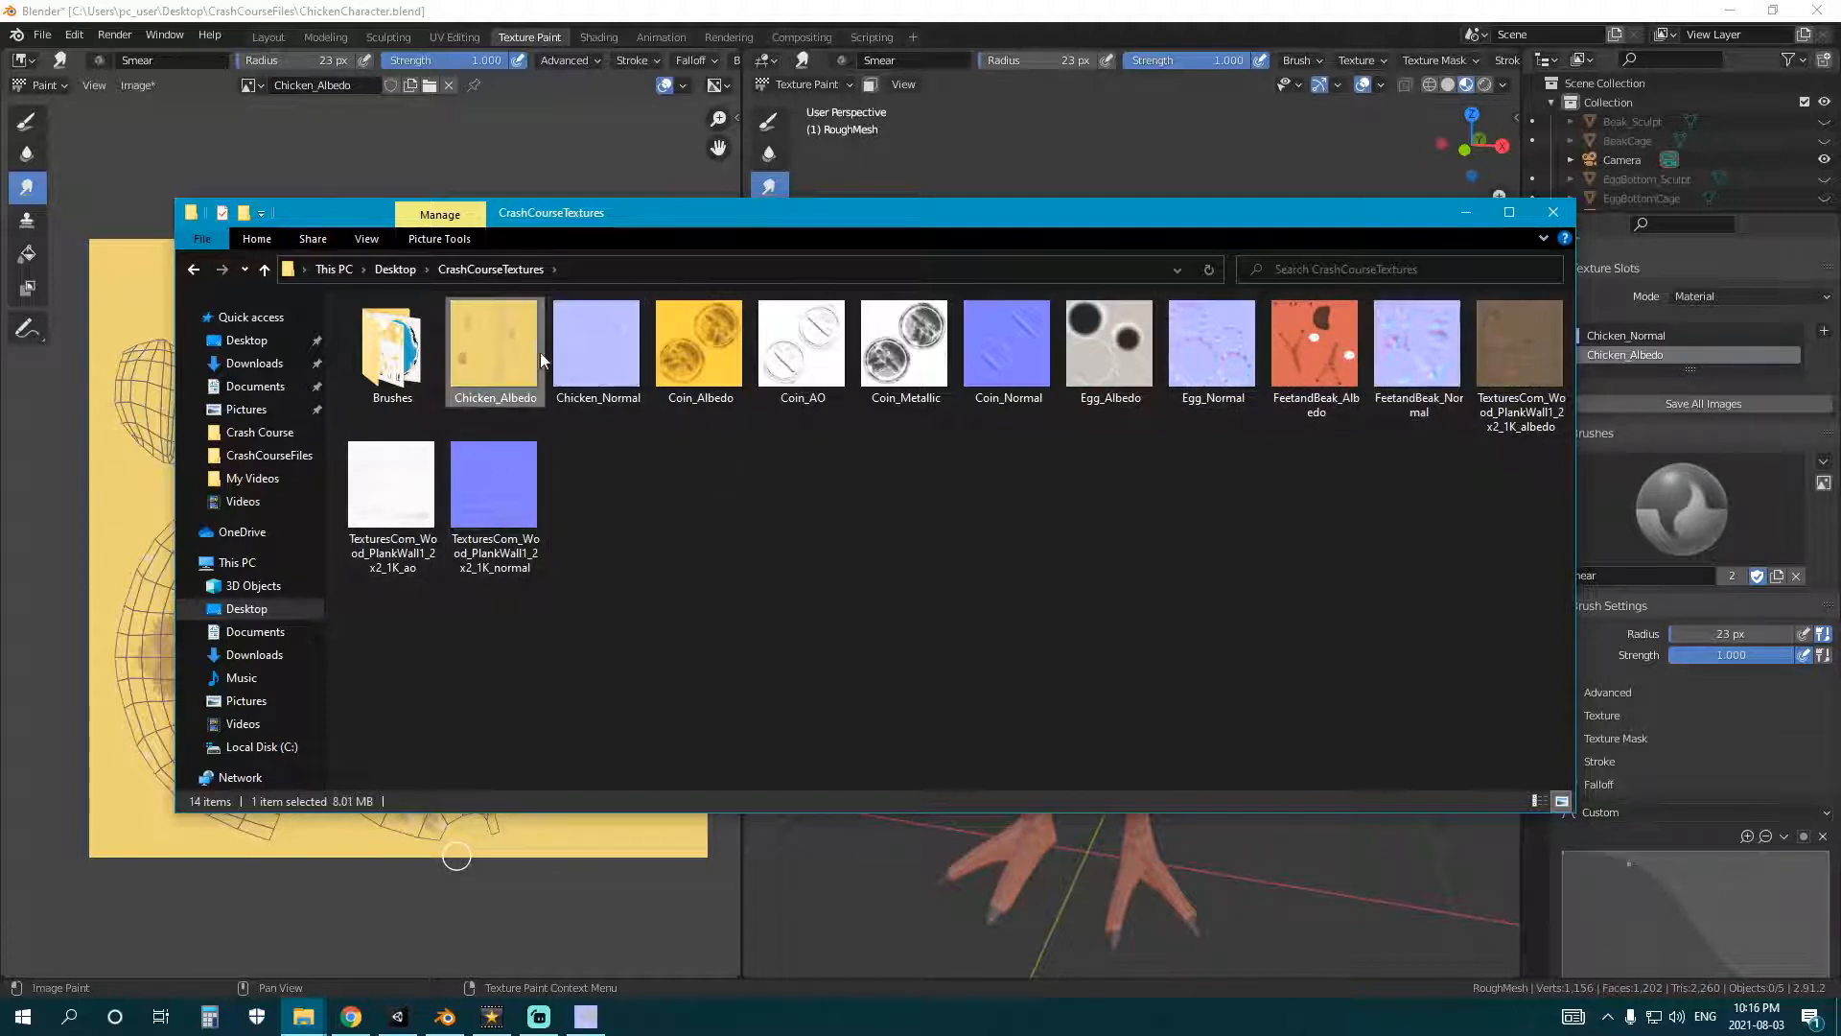
pyautogui.click(785, 489)
pyautogui.click(1466, 212)
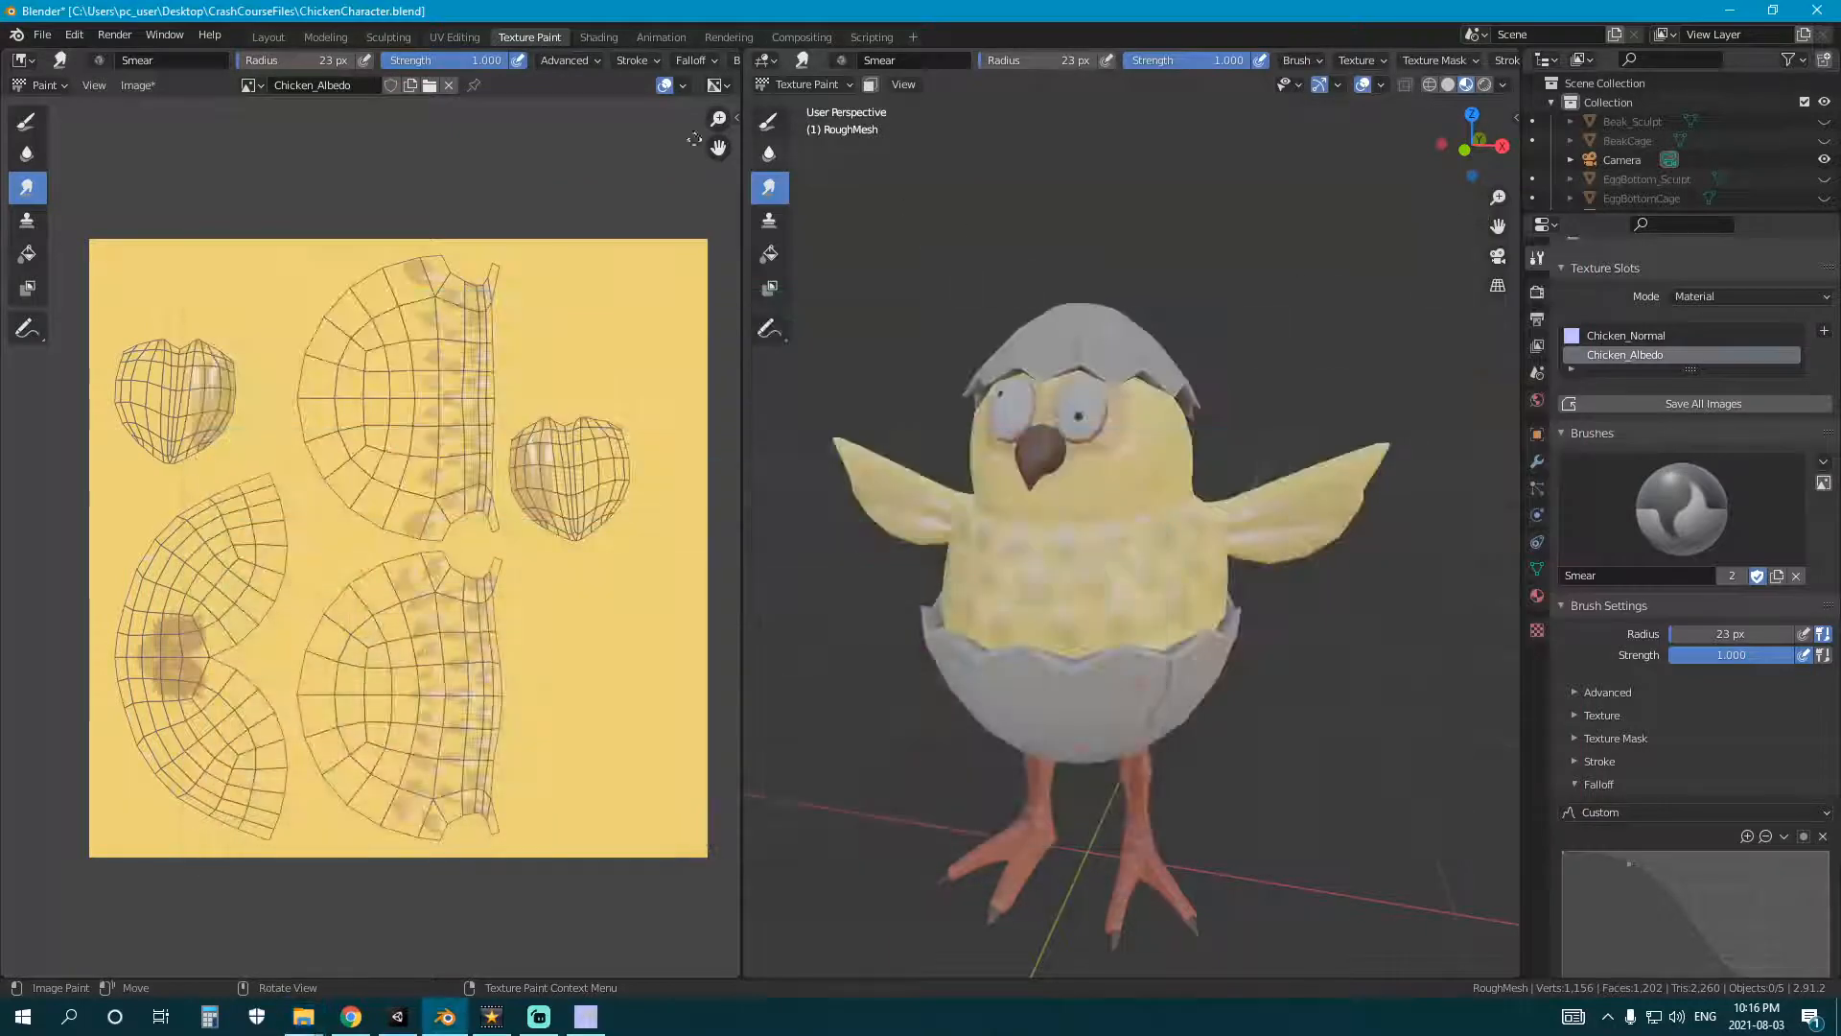
pyautogui.click(275, 42)
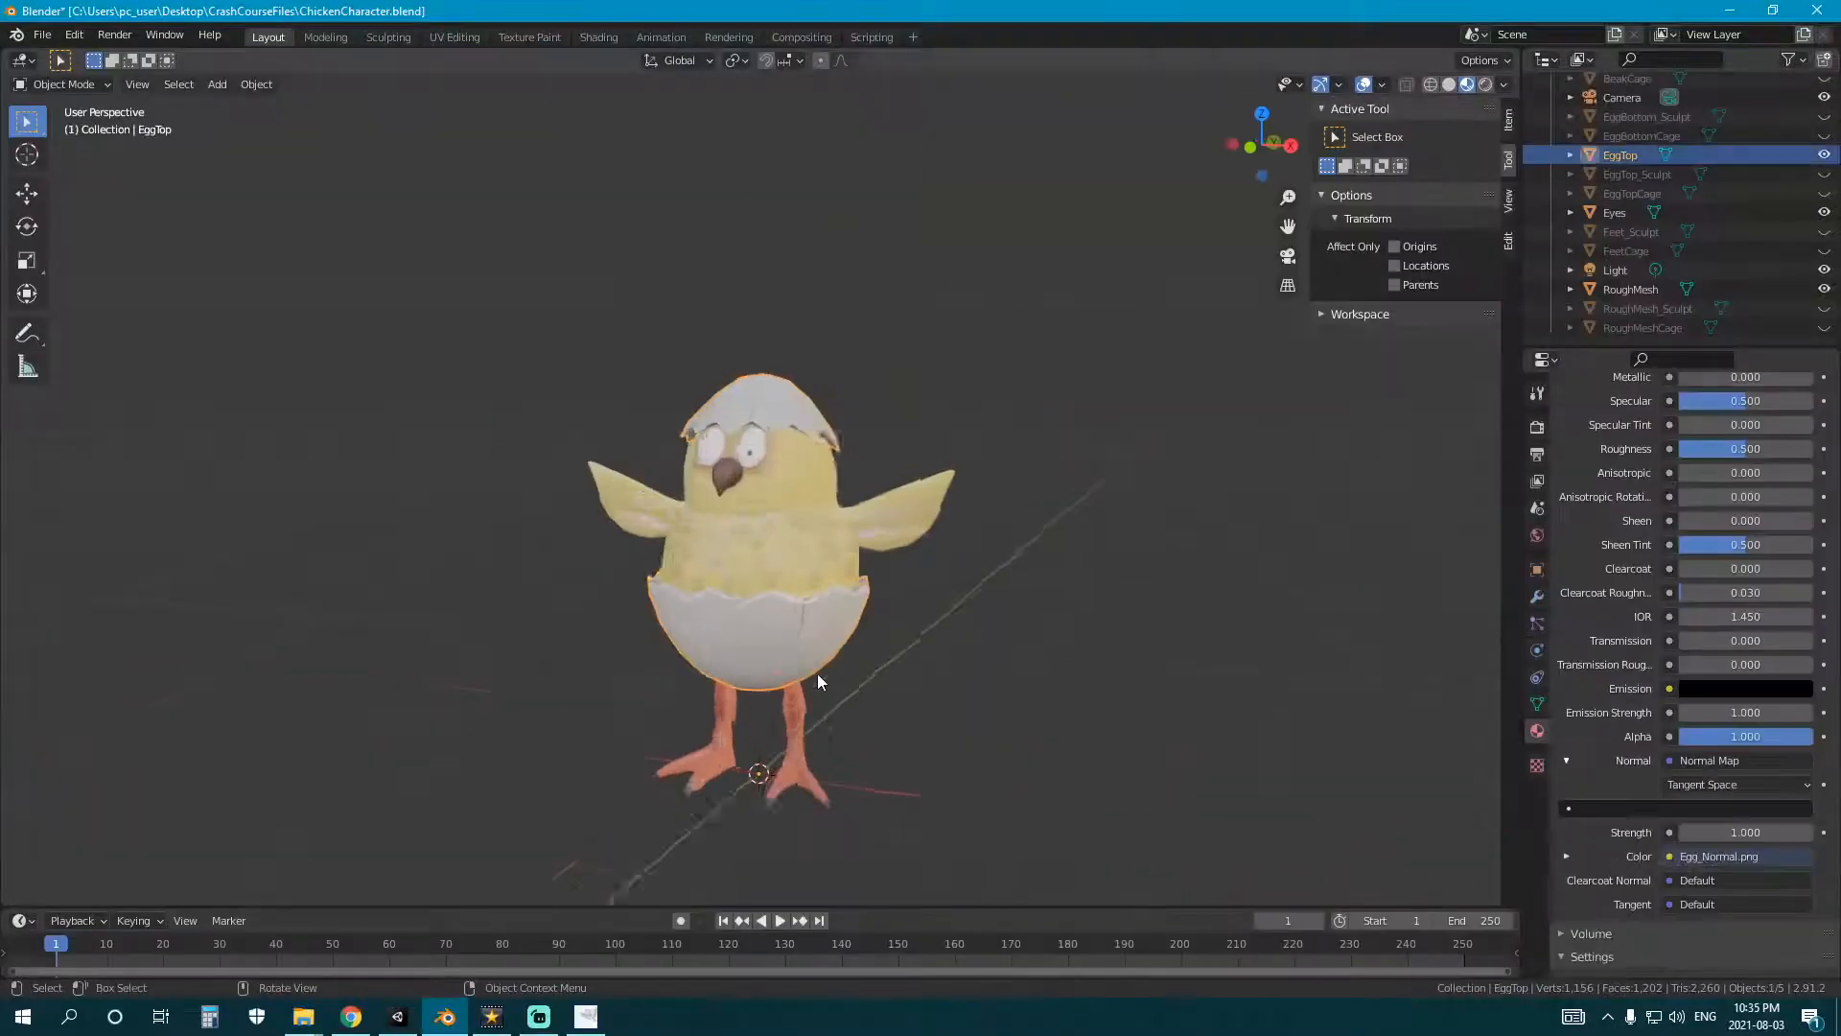
pyautogui.moveTo(817, 674)
pyautogui.mouseDown(button='middle')
pyautogui.moveTo(936, 693)
pyautogui.moveTo(831, 682)
pyautogui.mouseUp(button='middle')
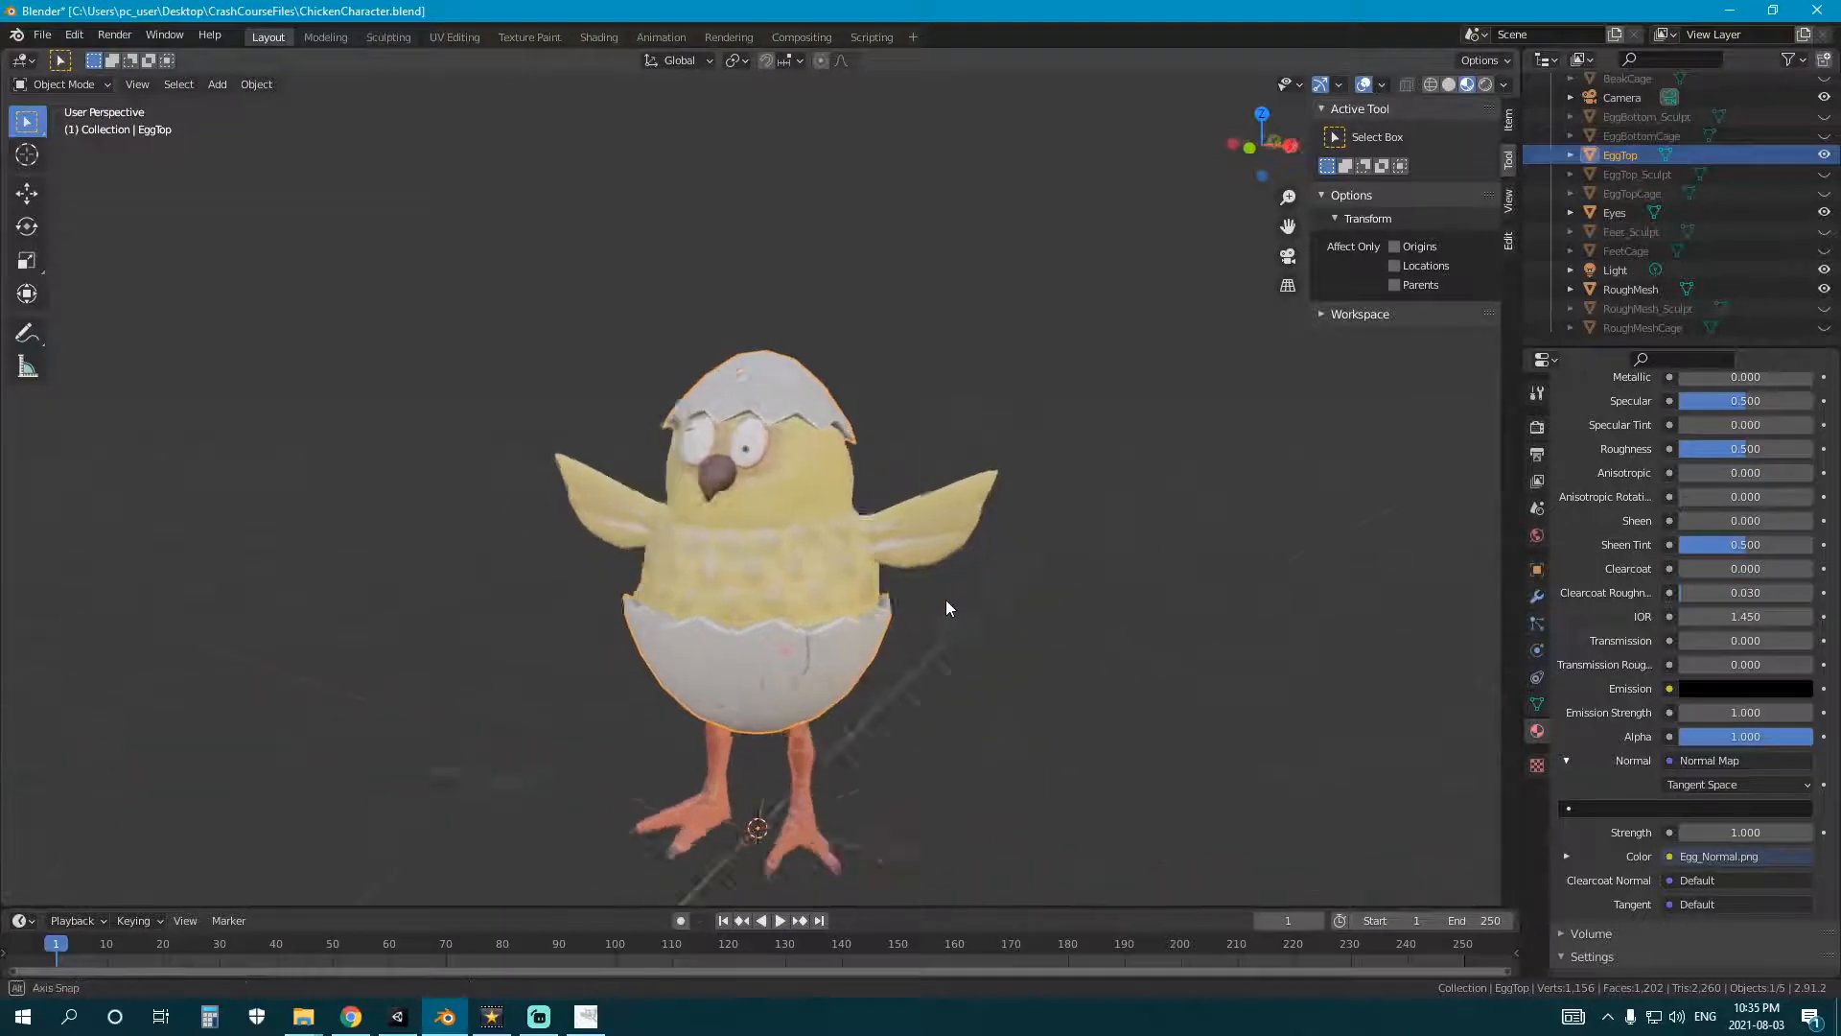
pyautogui.scroll(2, 949, 598)
pyautogui.moveTo(863, 604); pyautogui.dragTo(758, 602, button='middle')
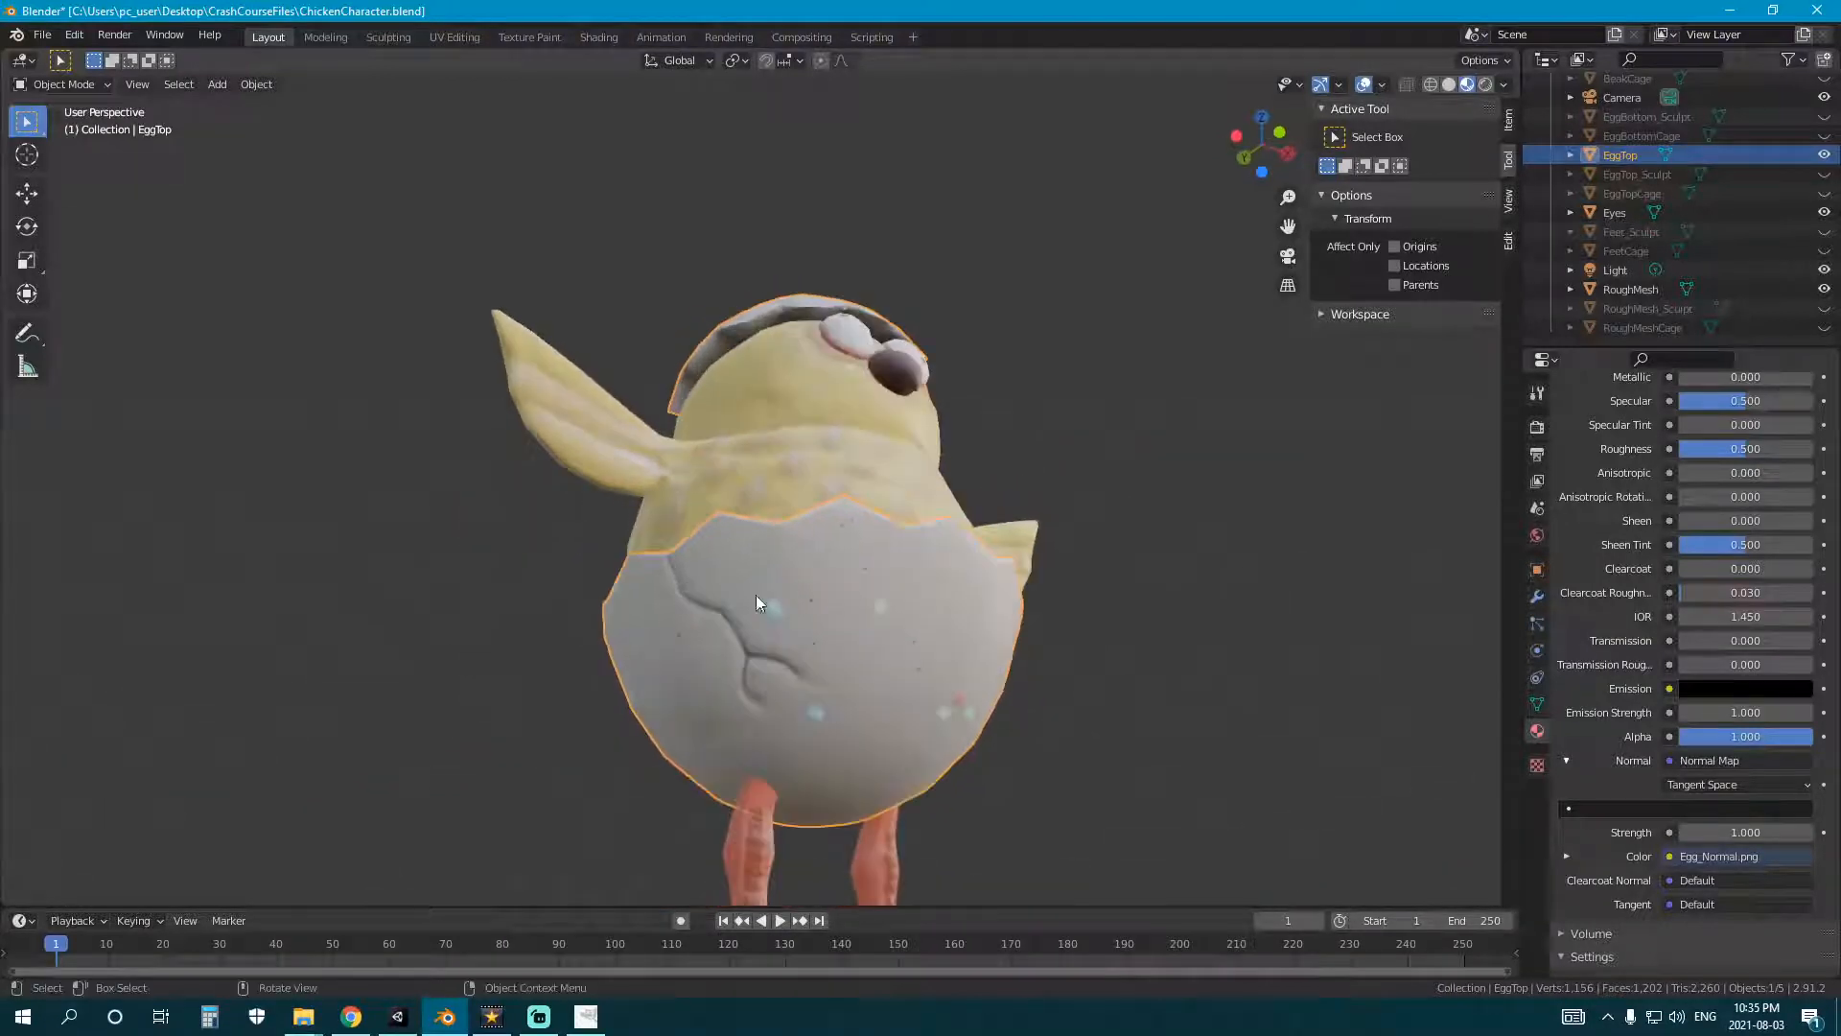
pyautogui.moveTo(819, 706); pyautogui.dragTo(758, 613, button='middle')
# - Switch to GIMP and open Egg_Normal.png from the CrashCourseTextures folder
pyautogui.click(586, 1017)
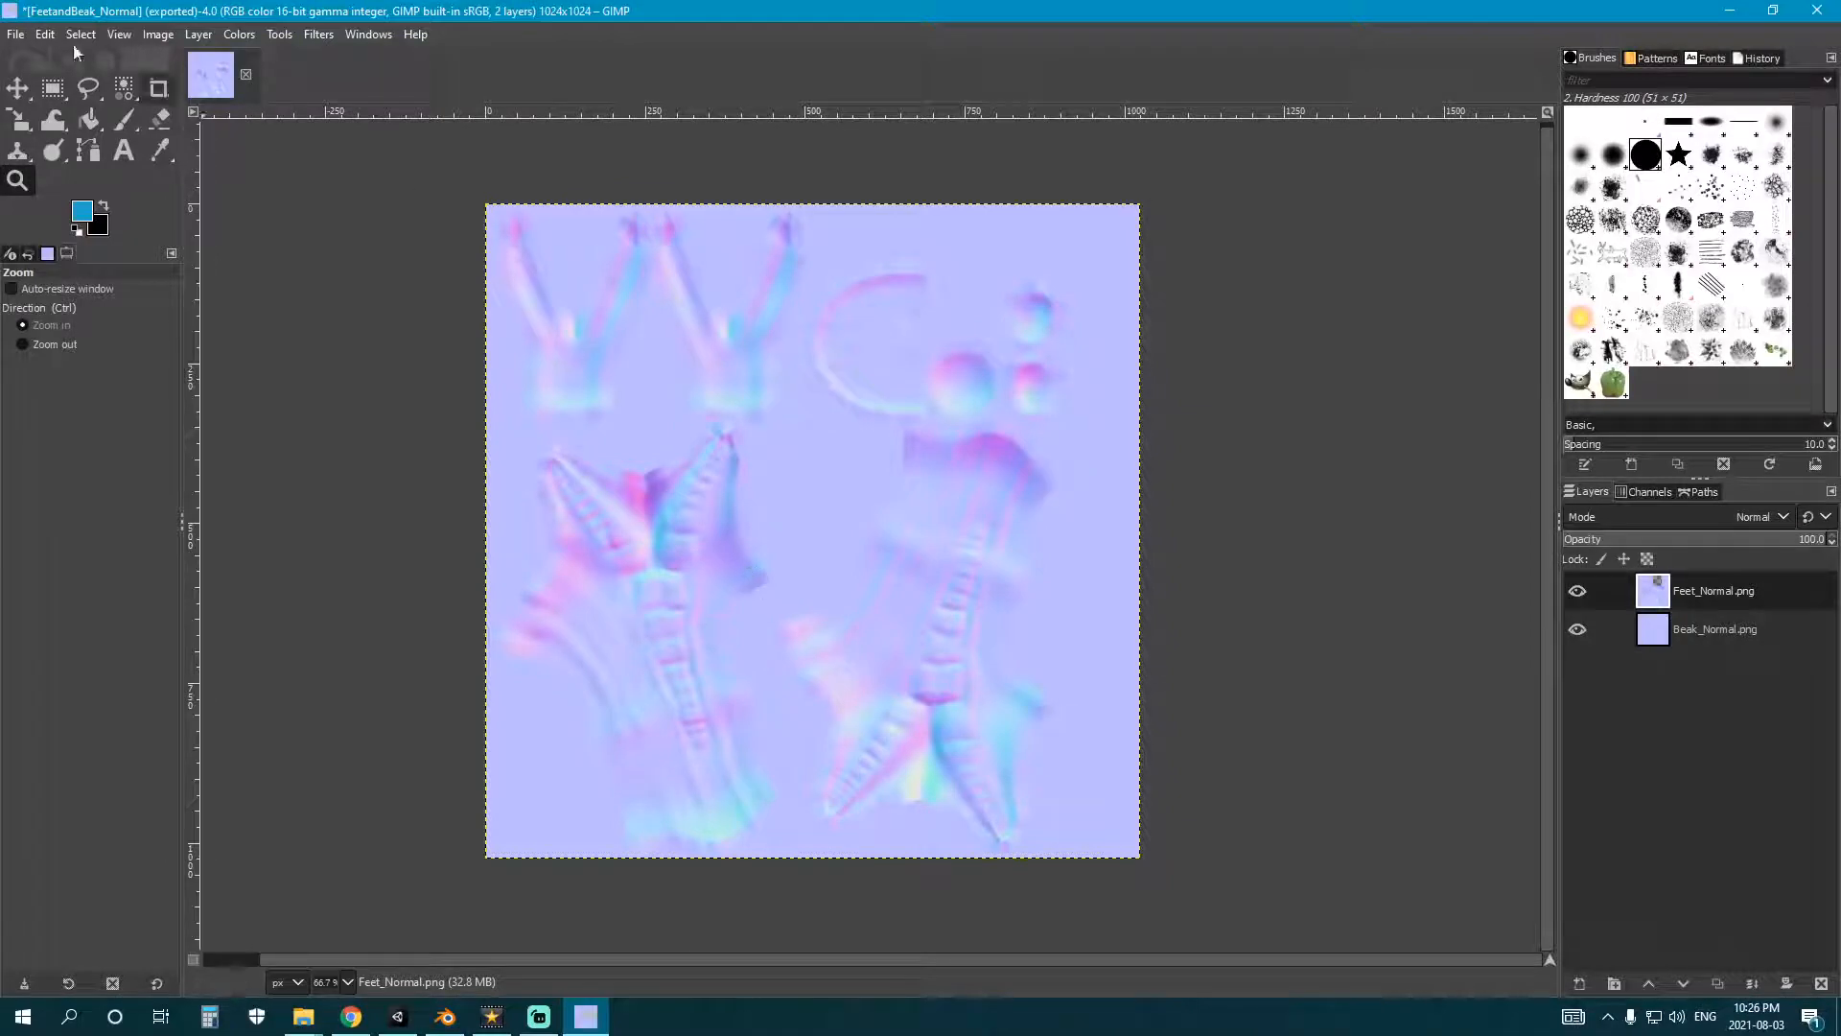
pyautogui.click(15, 34)
pyautogui.click(53, 103)
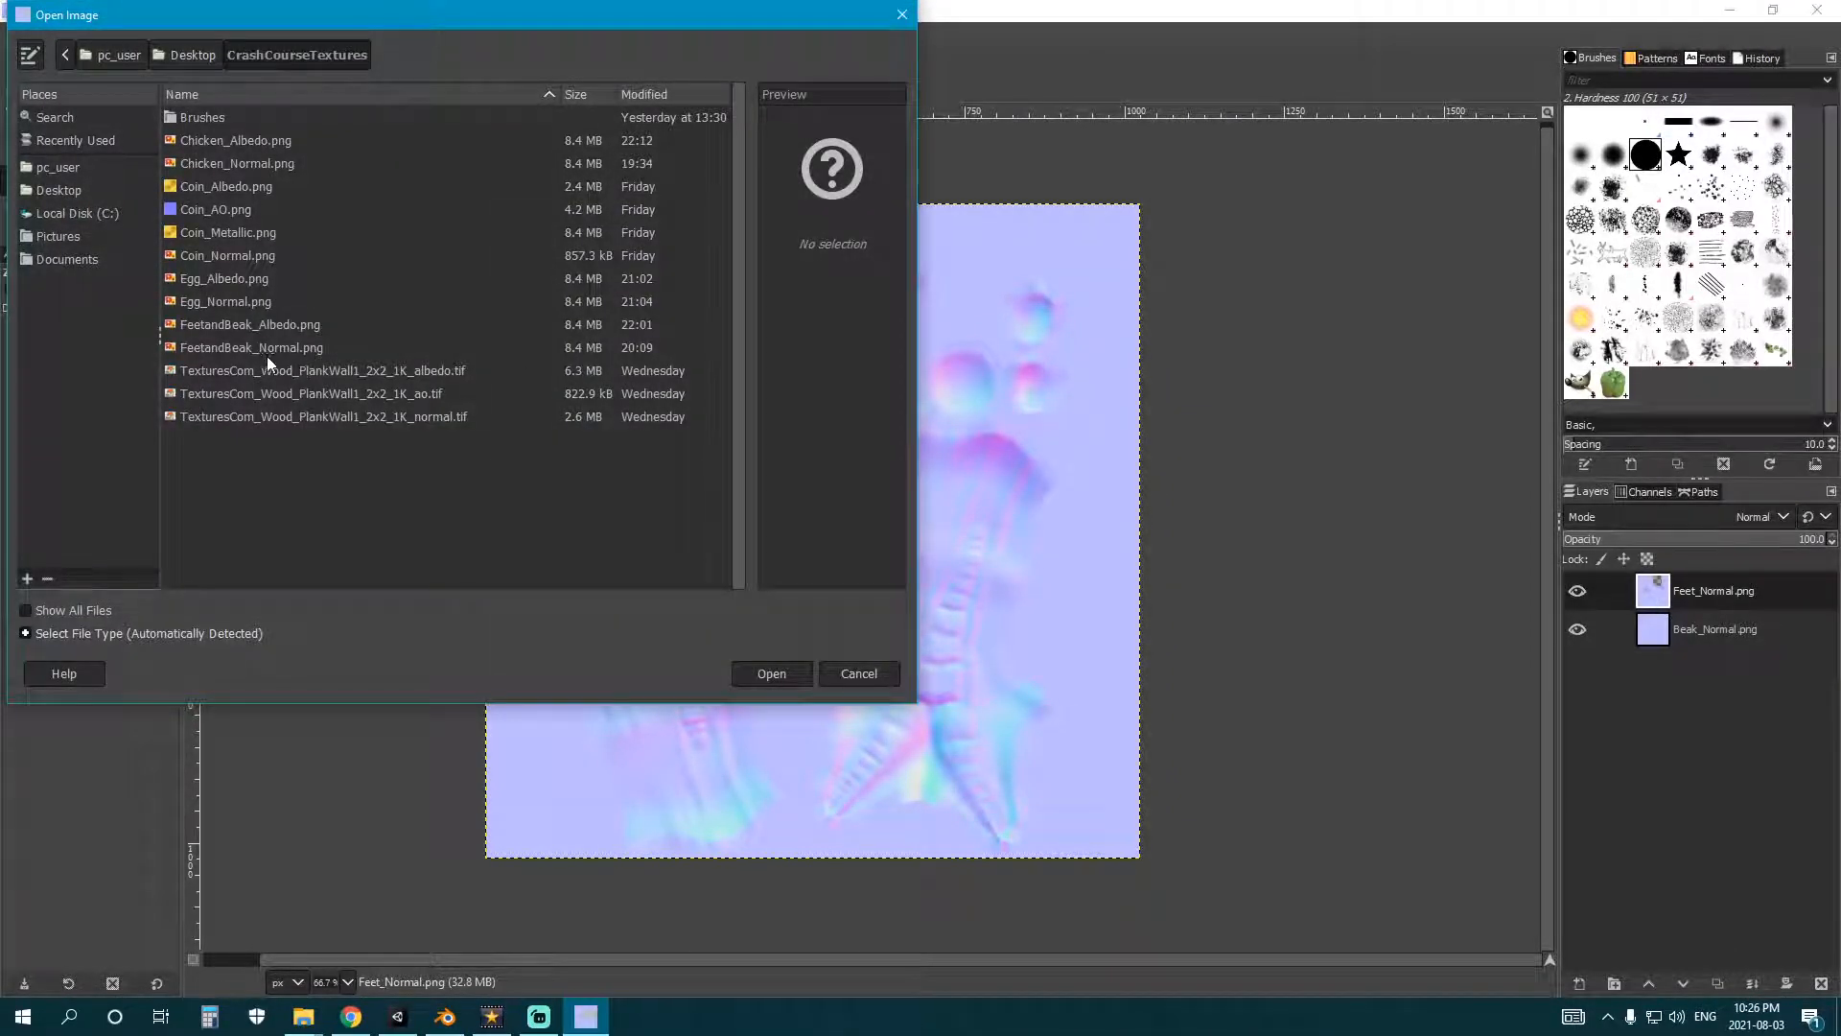
pyautogui.doubleClick(263, 299)
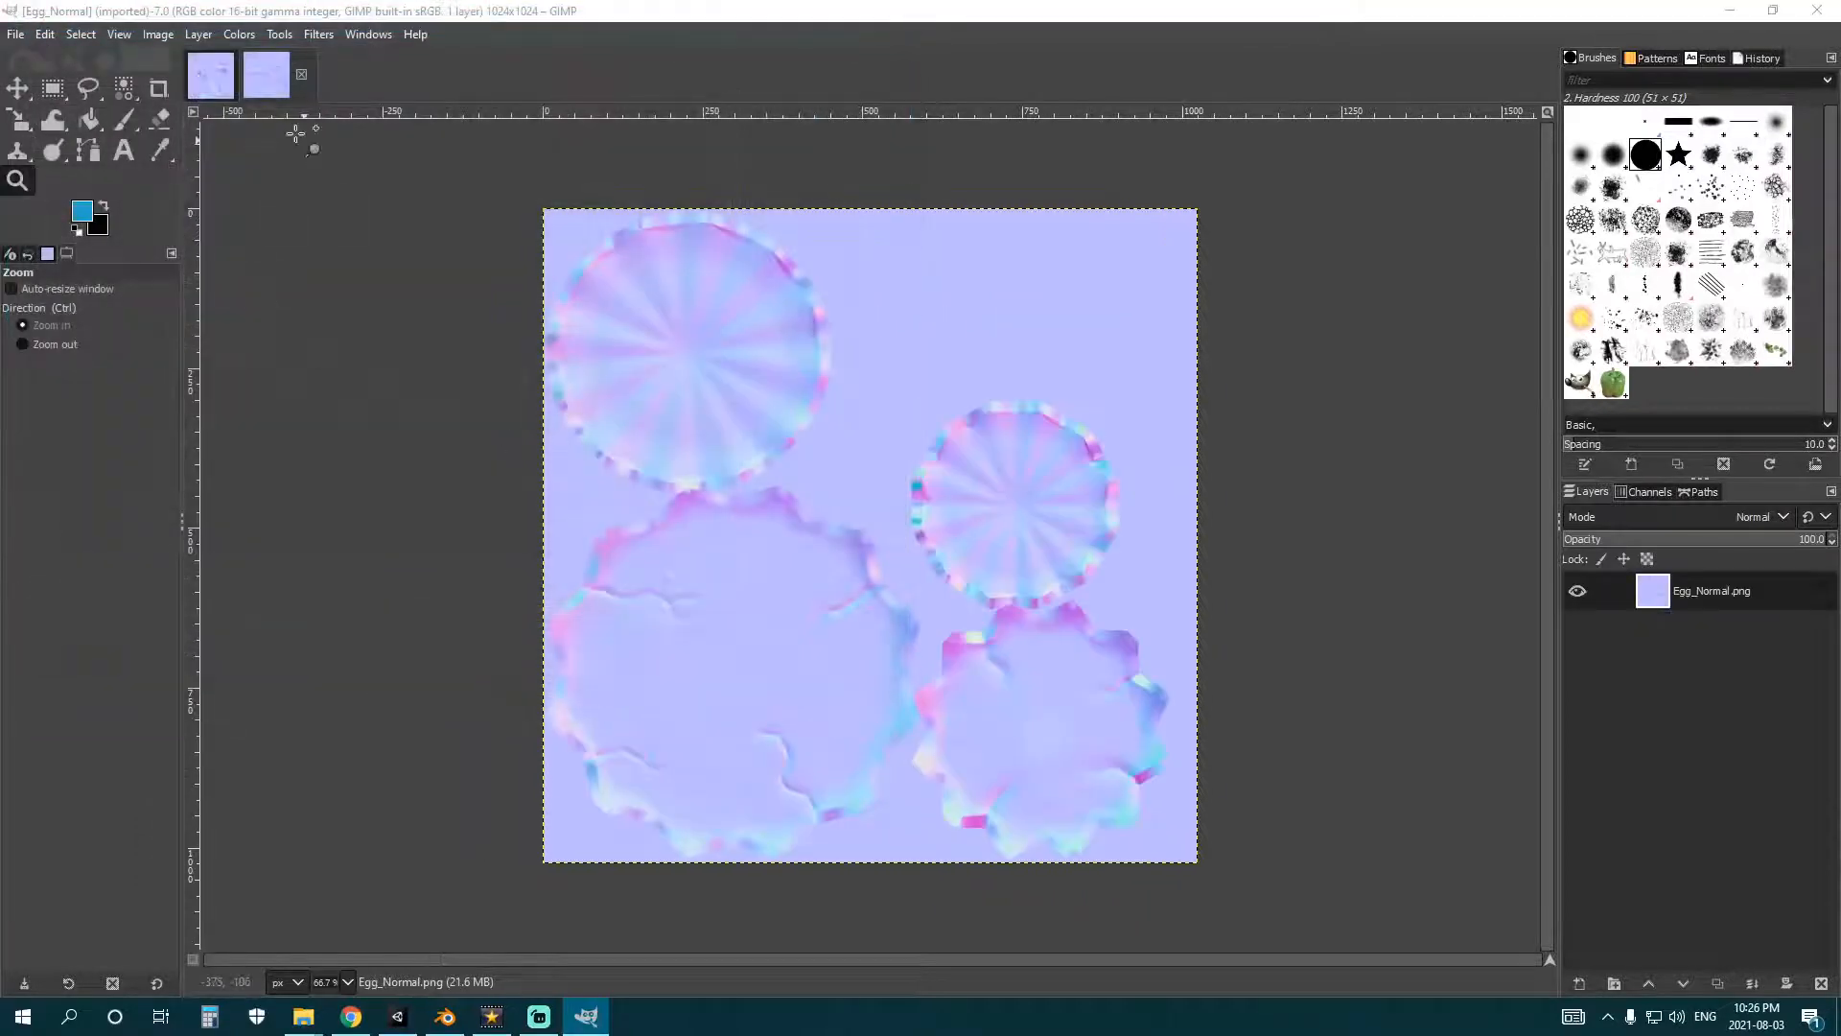
# - Close the FeetandBeak_Normal image without saving its changes, keeping the egg normal map open
pyautogui.click(244, 86)
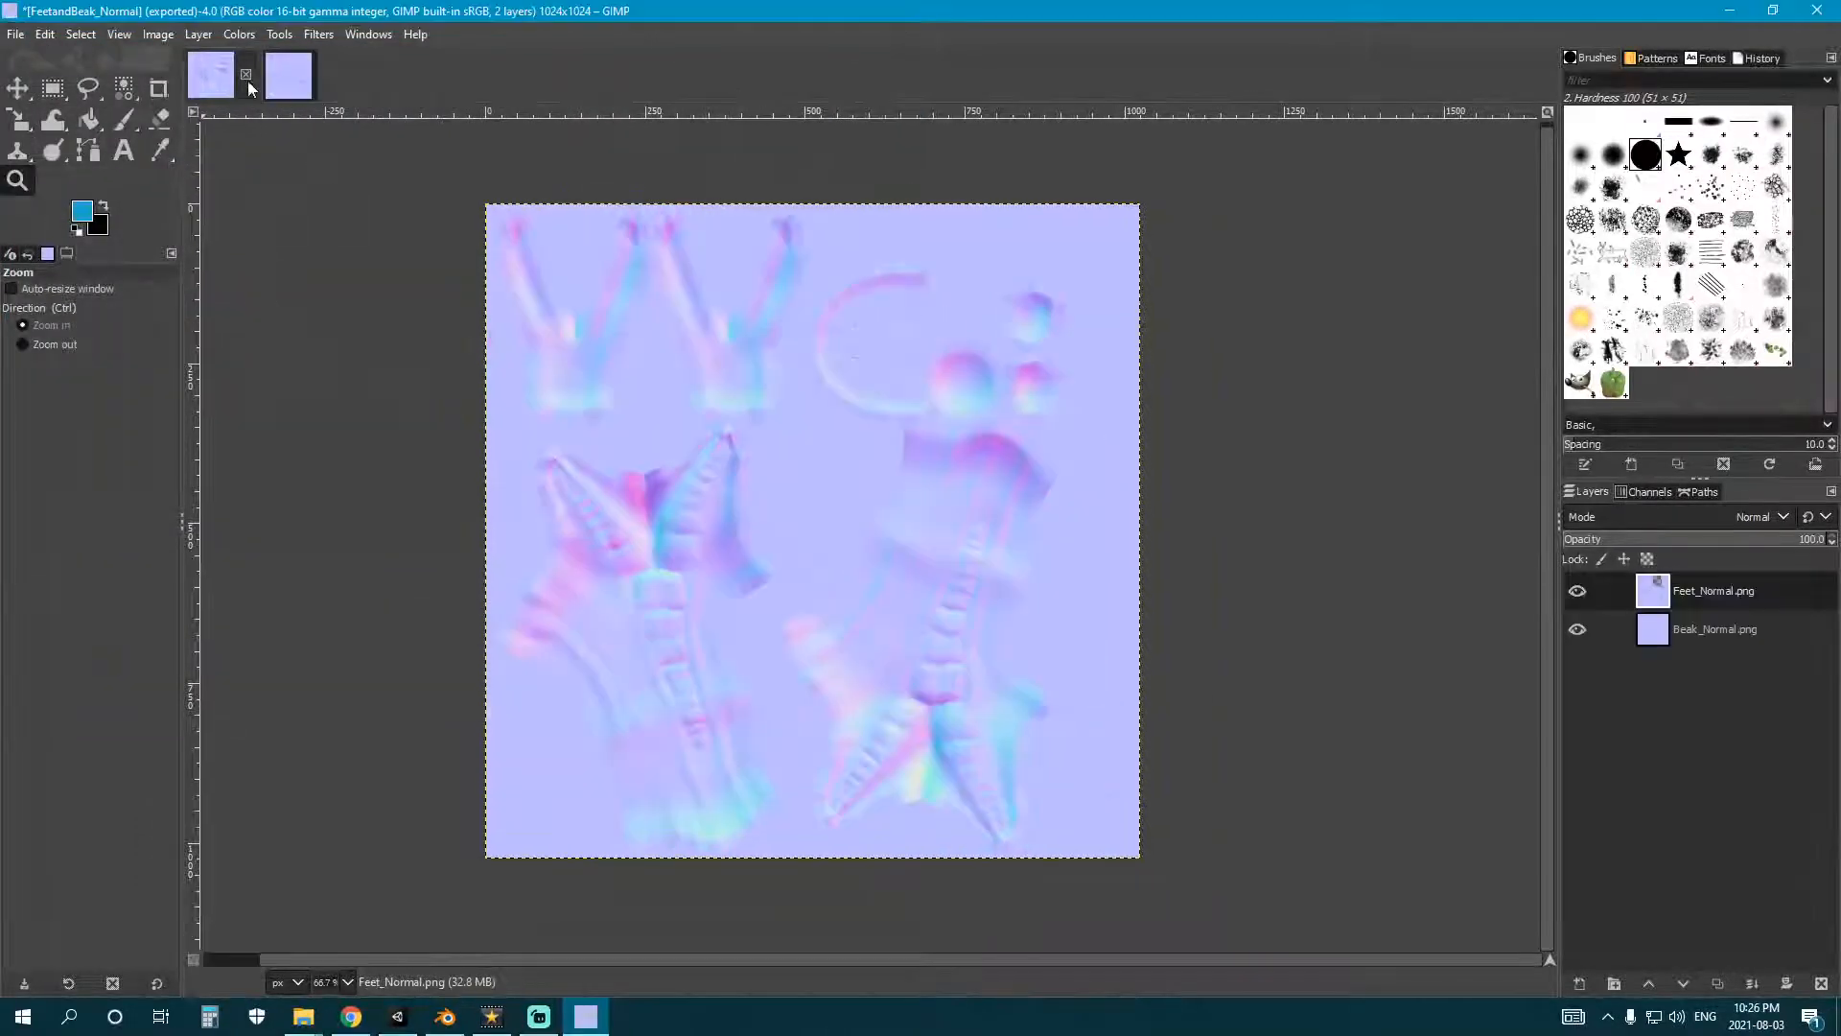
pyautogui.click(246, 74)
pyautogui.click(992, 637)
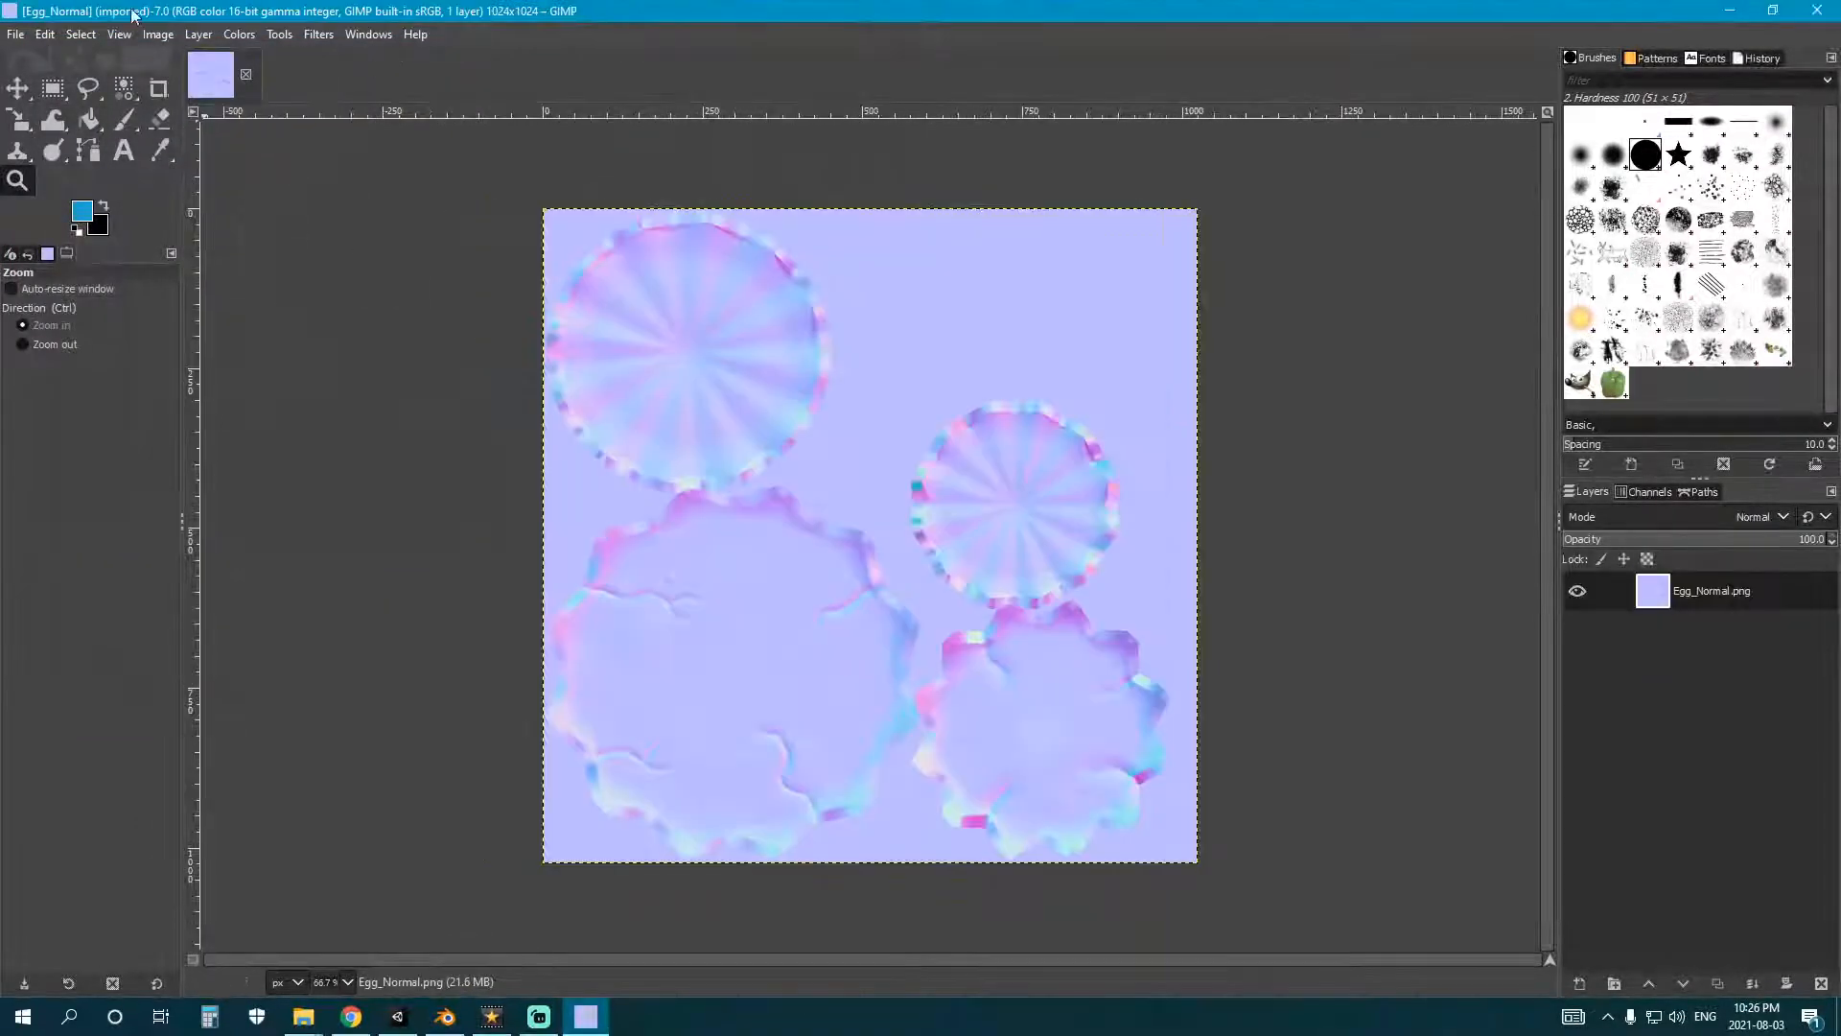
# - Convert the egg normal map to grayscale and set its color mode back to RGB
pyautogui.click(158, 35)
pyautogui.moveTo(211, 97)
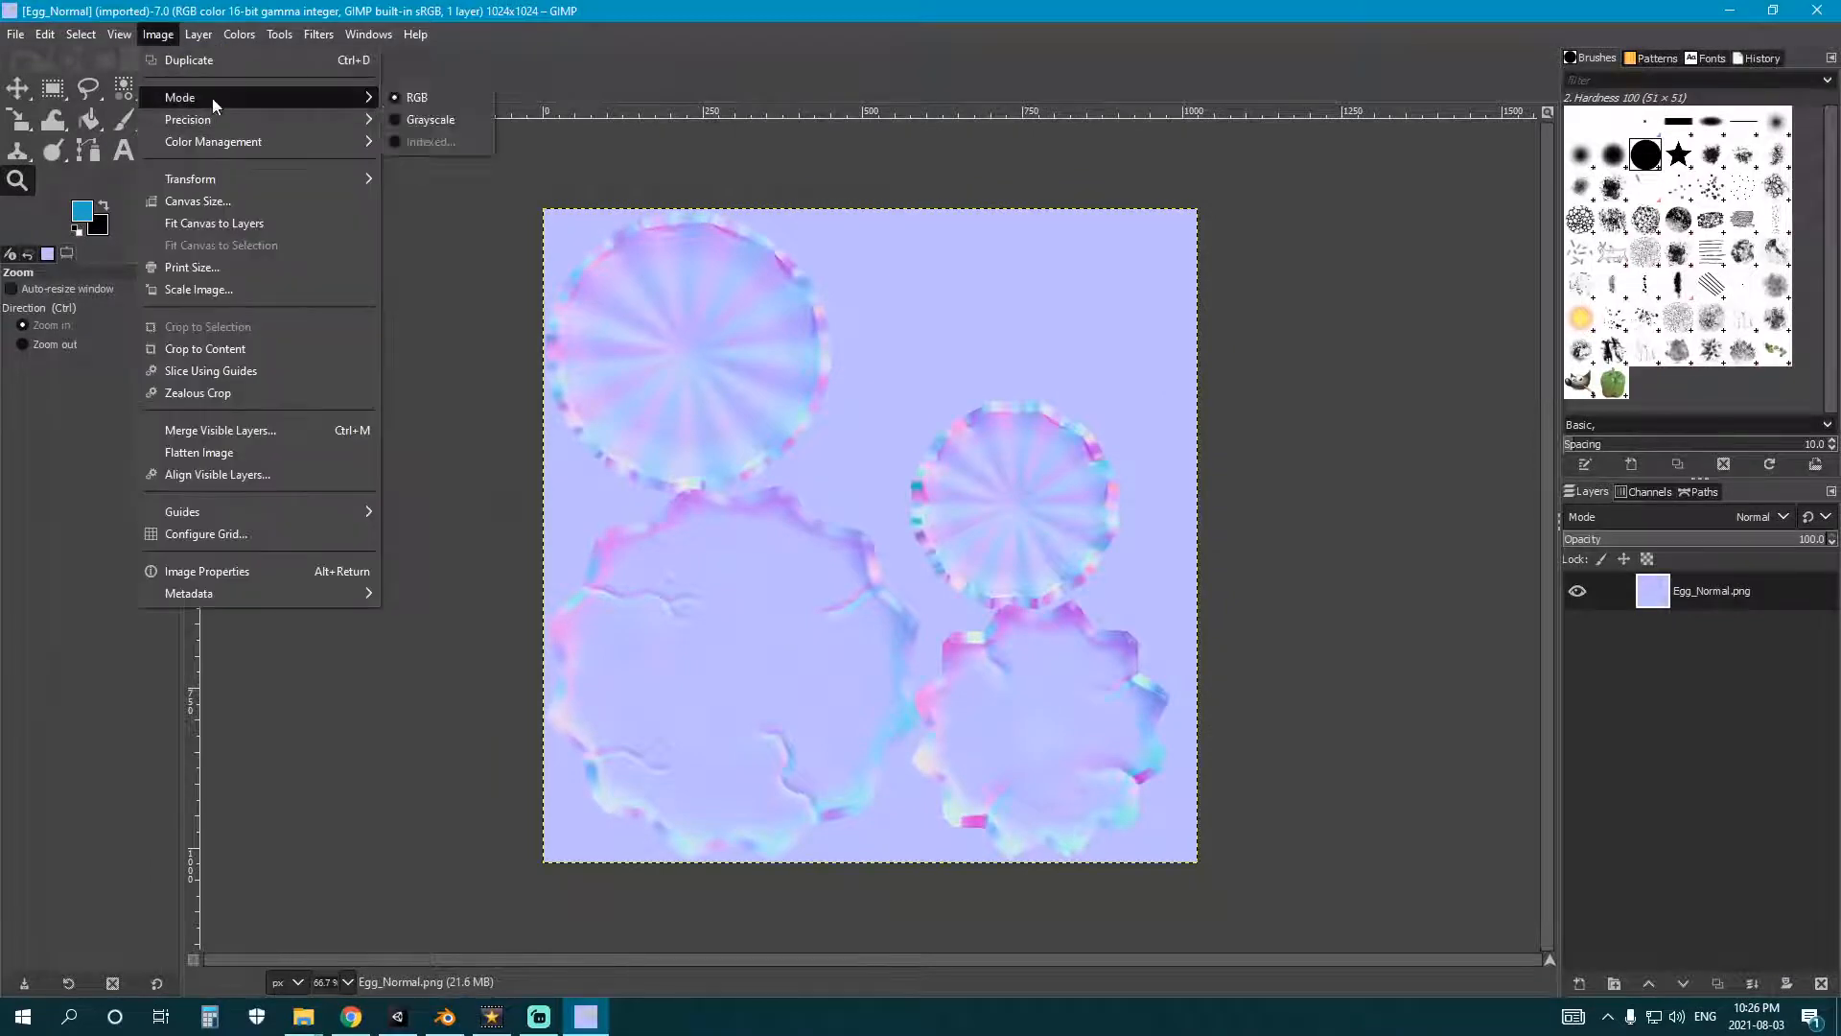
pyautogui.click(446, 118)
pyautogui.click(156, 35)
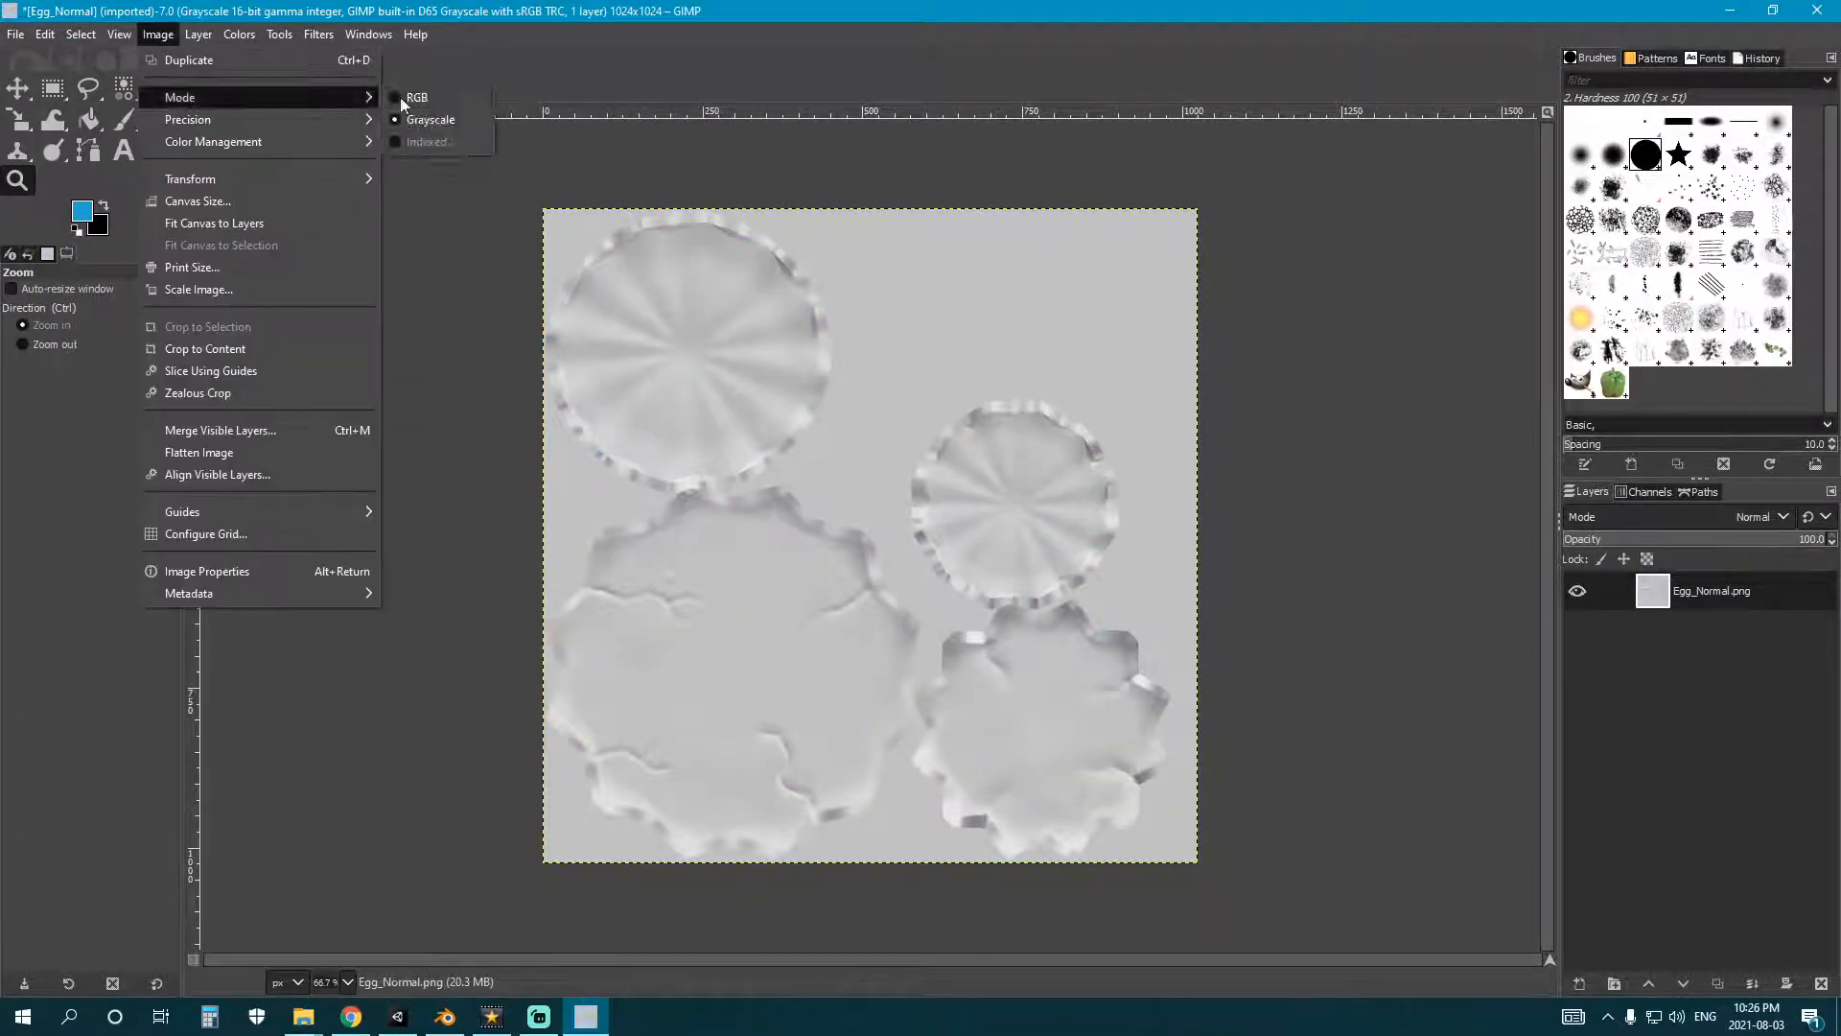
pyautogui.click(400, 97)
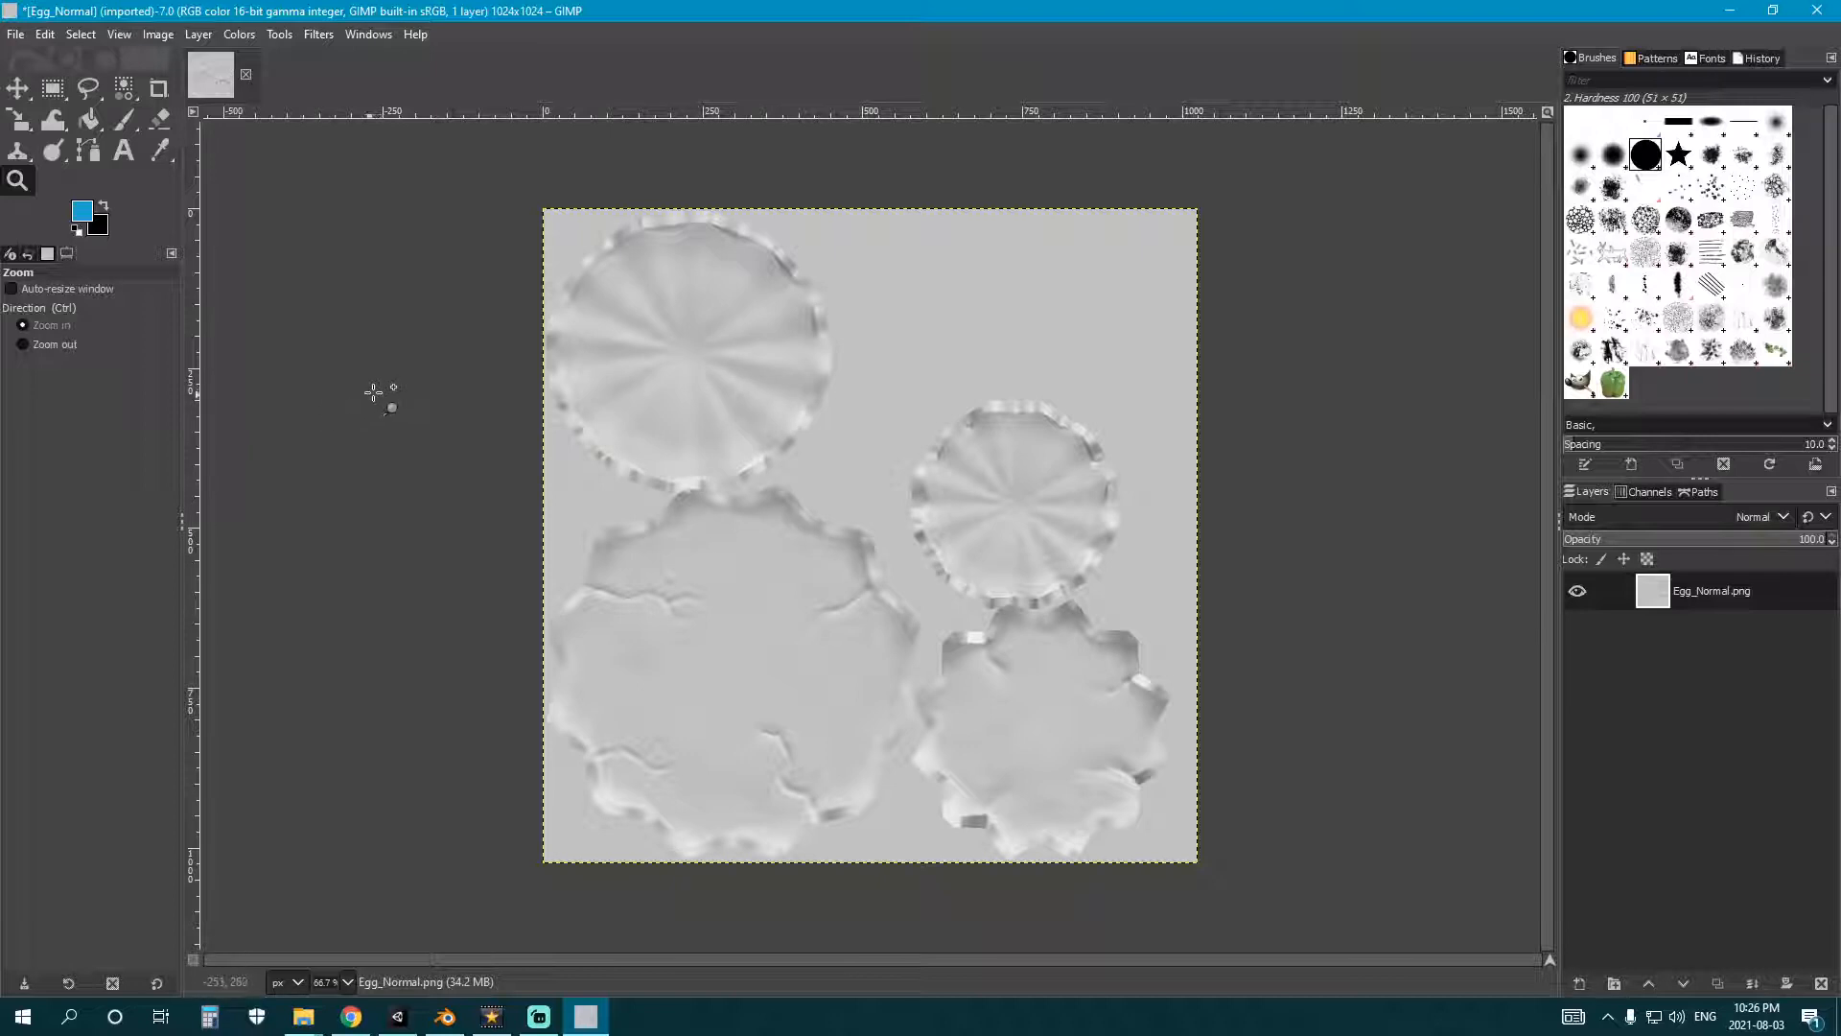
# - Adjust the gray egg map with Brightness-Contrast, using brightness -0.160 and contrast 0.355
pyautogui.click(220, 36)
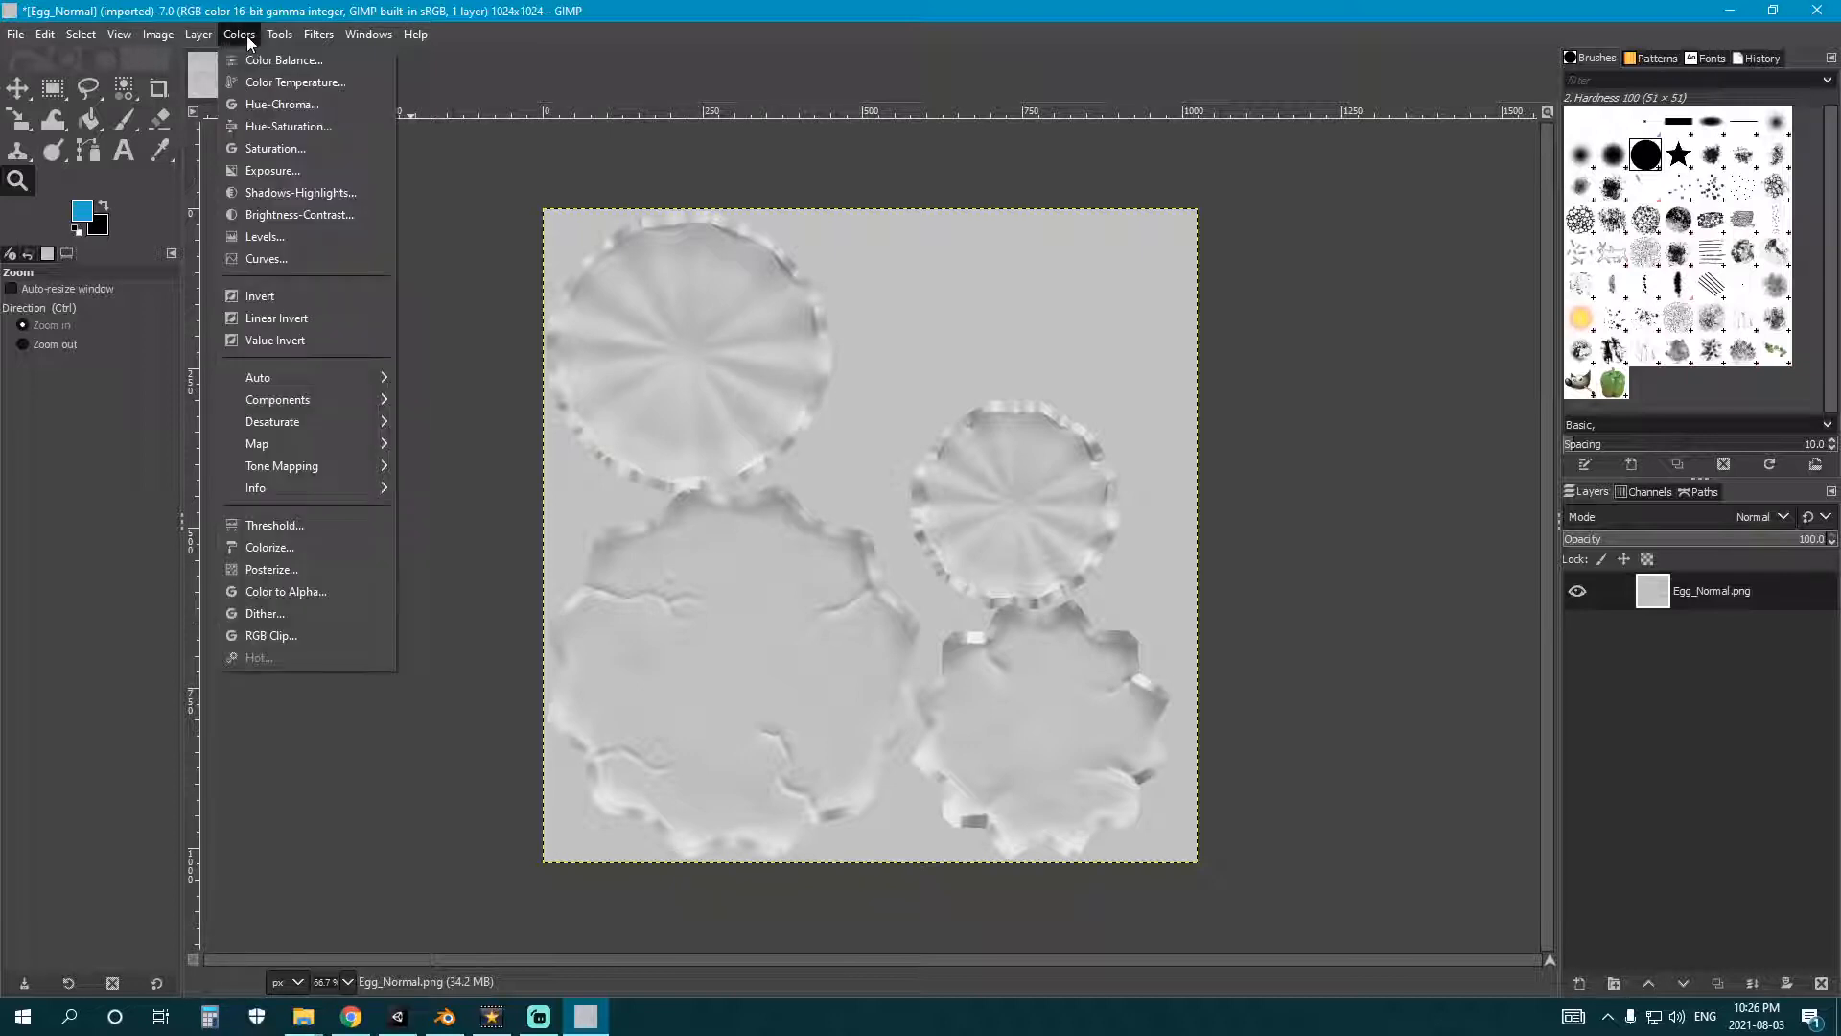
pyautogui.click(309, 214)
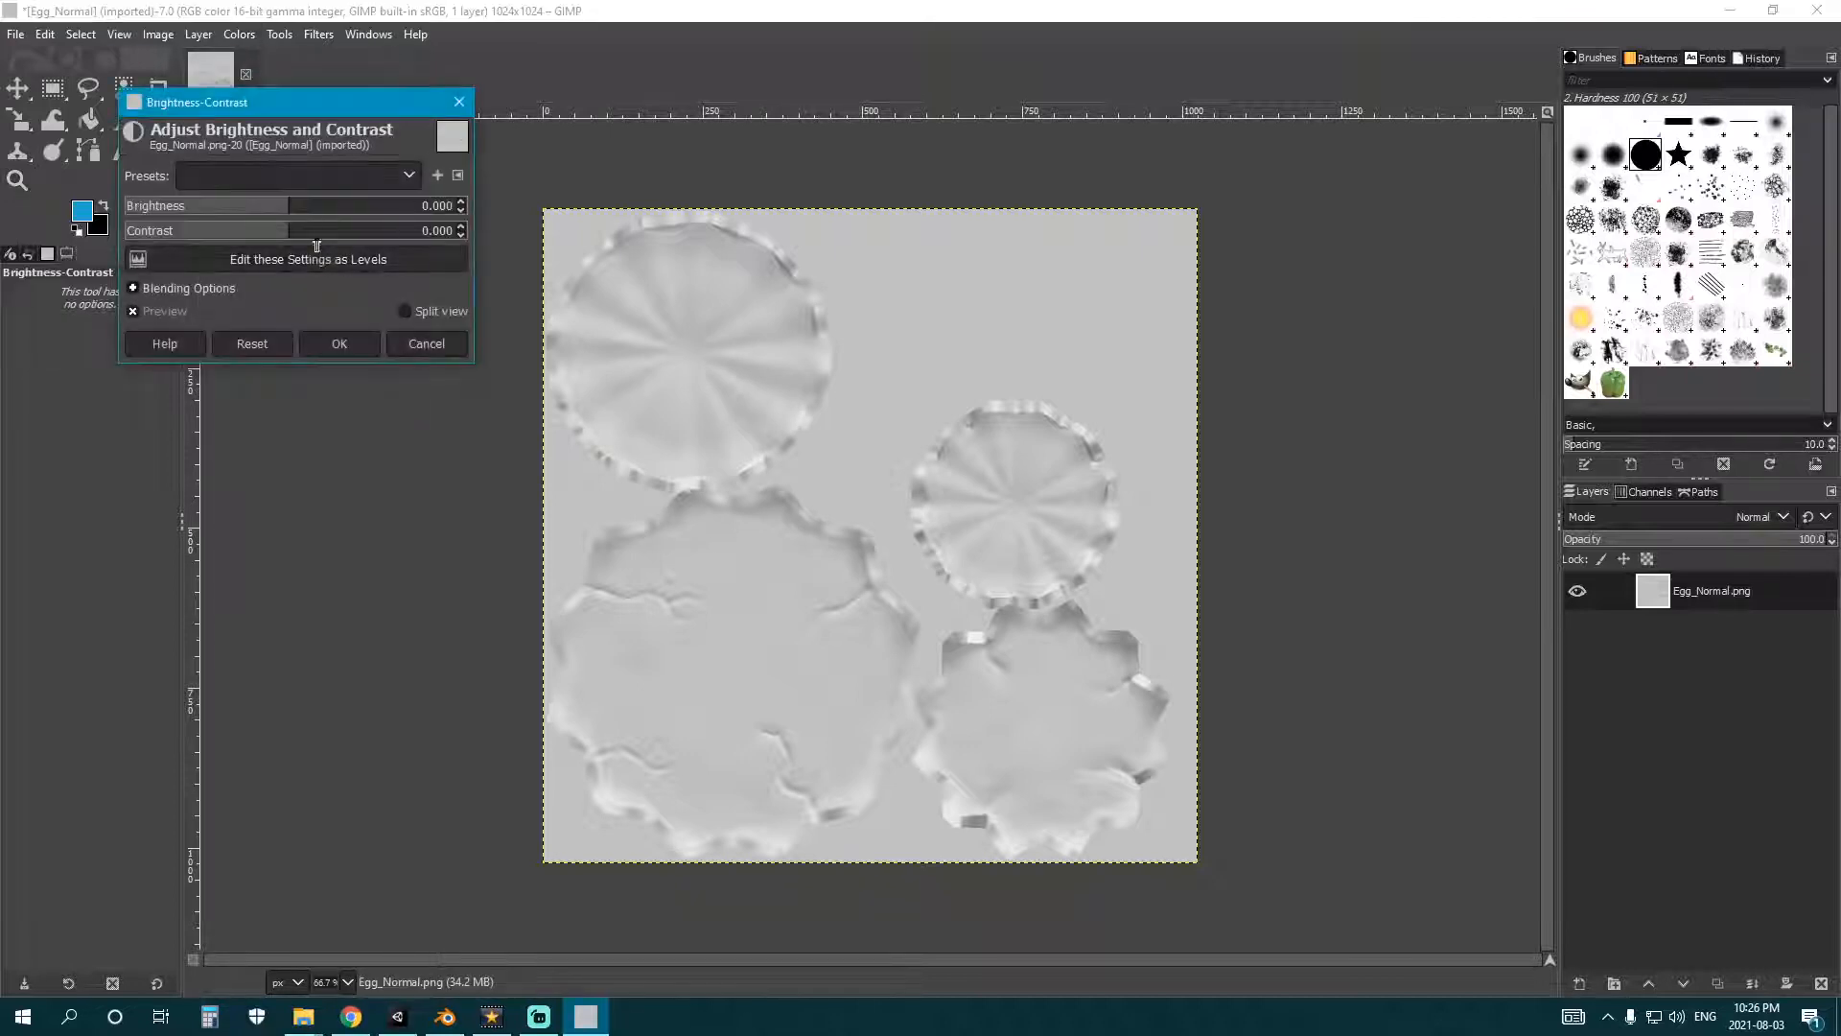
pyautogui.moveTo(317, 240); pyautogui.dragTo(384, 239)
pyautogui.moveTo(282, 209); pyautogui.dragTo(237, 211)
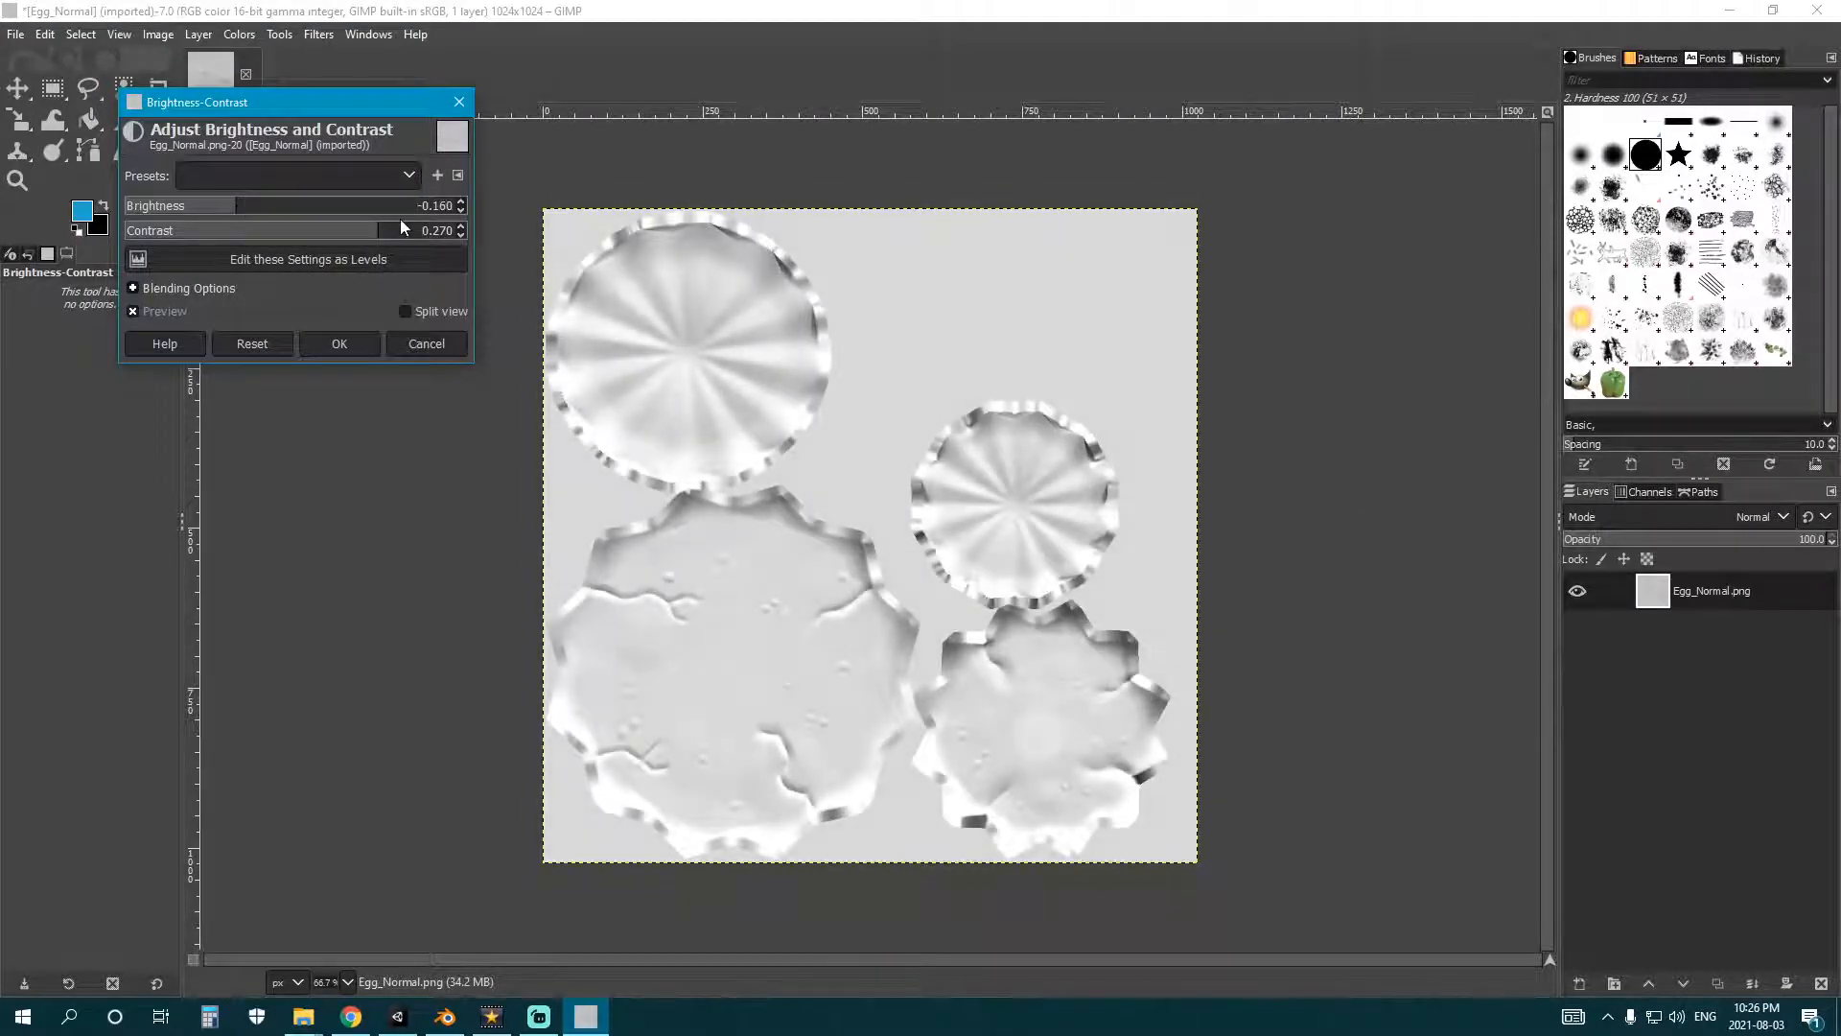
pyautogui.moveTo(400, 227); pyautogui.dragTo(406, 243)
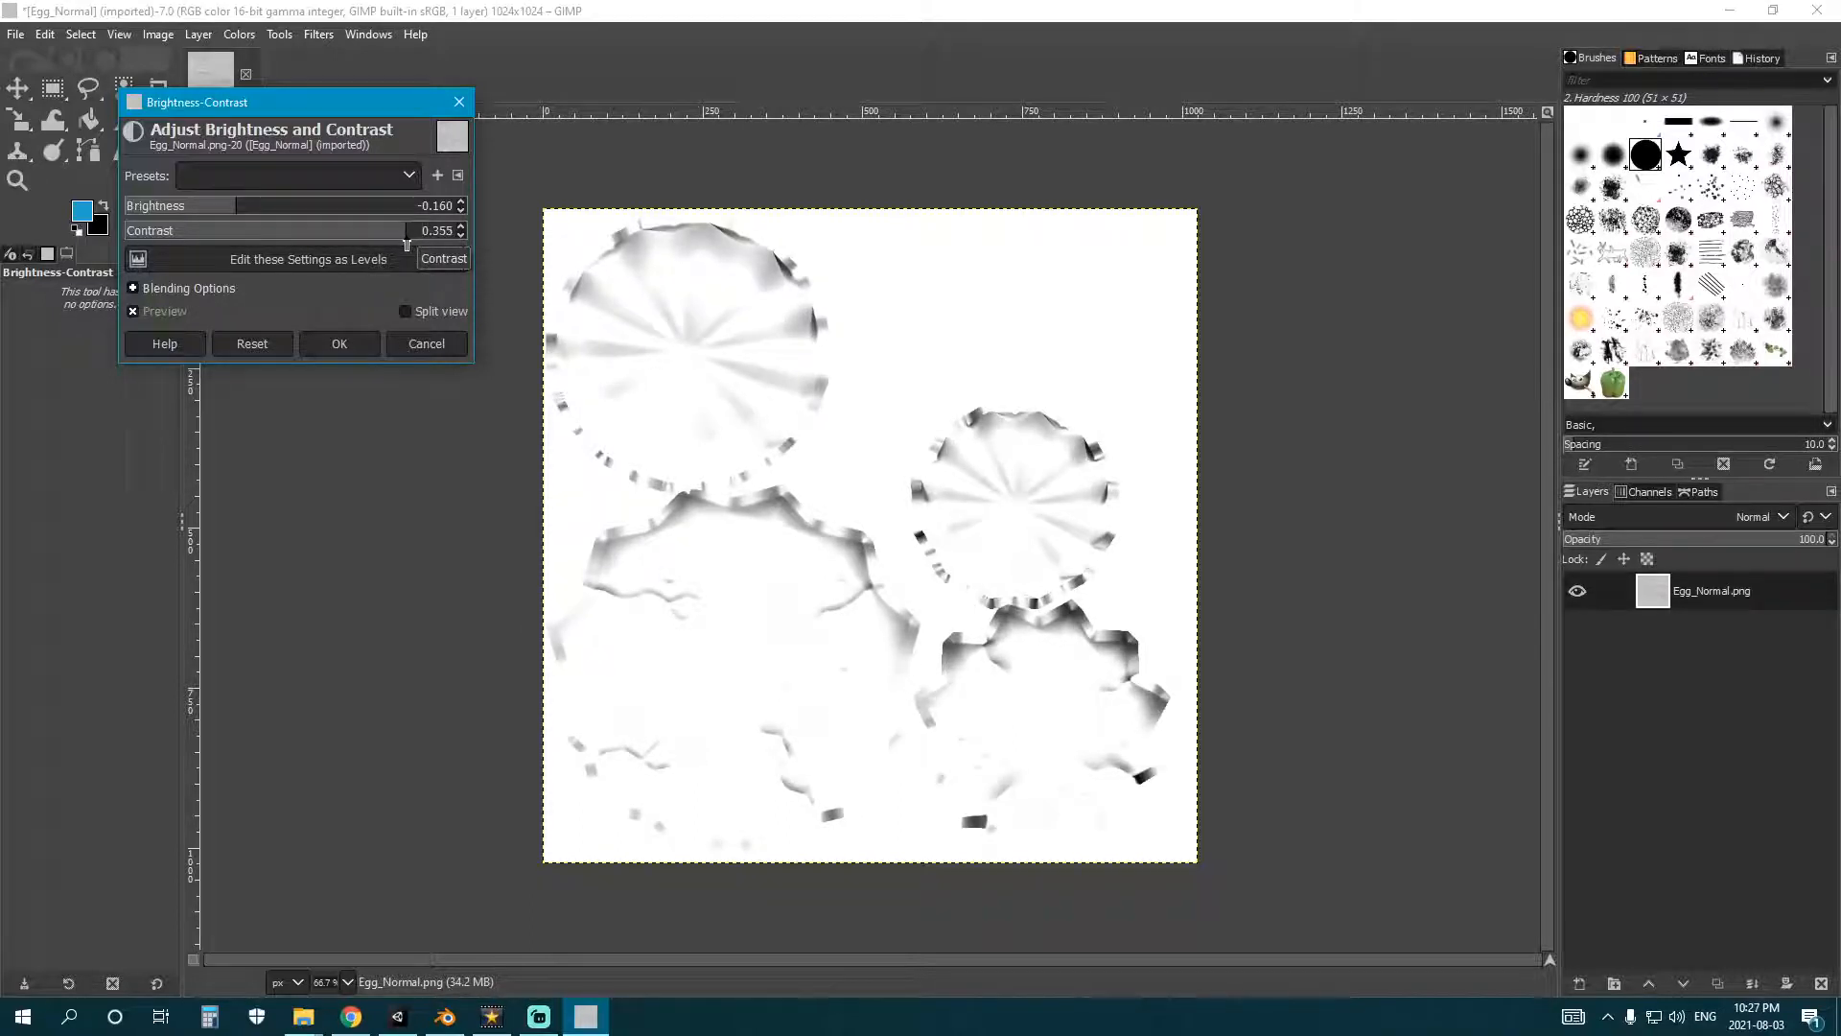
pyautogui.click(352, 342)
# - Deepen the egg map's shadows with the Exposure adjustment by raising the black level to about 0.08
pyautogui.click(238, 34)
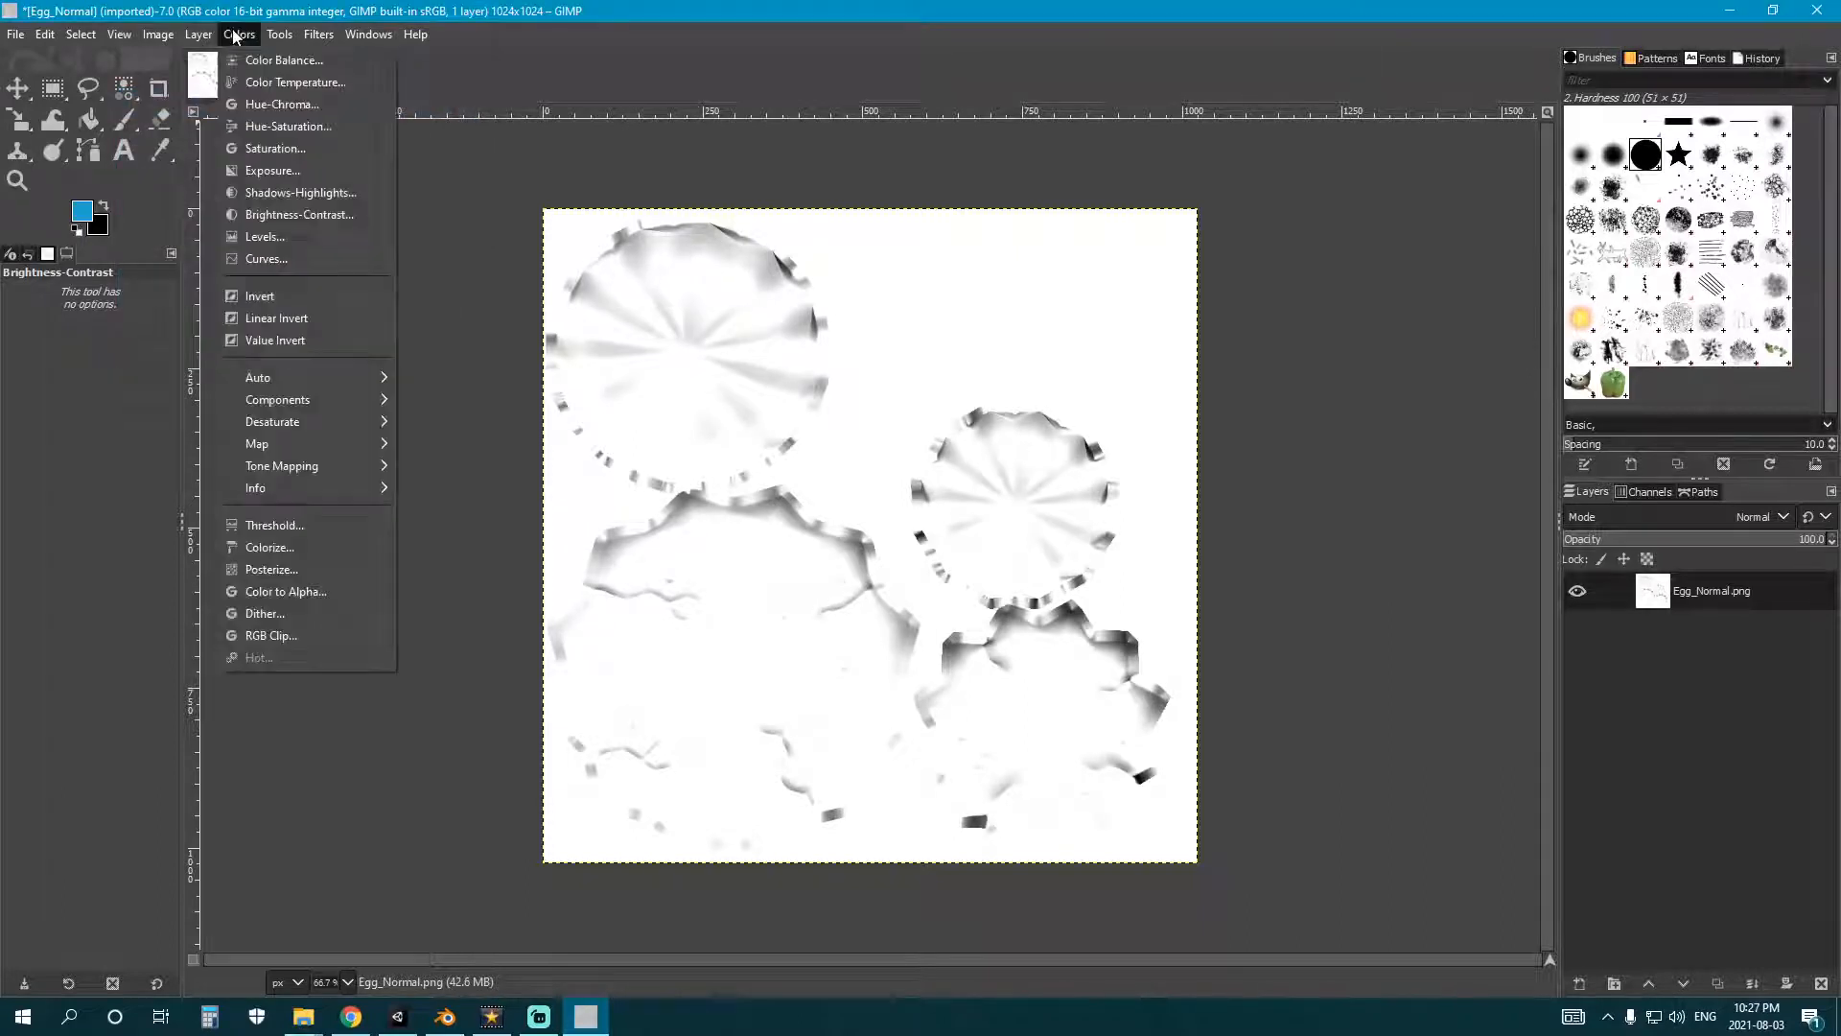
pyautogui.click(282, 176)
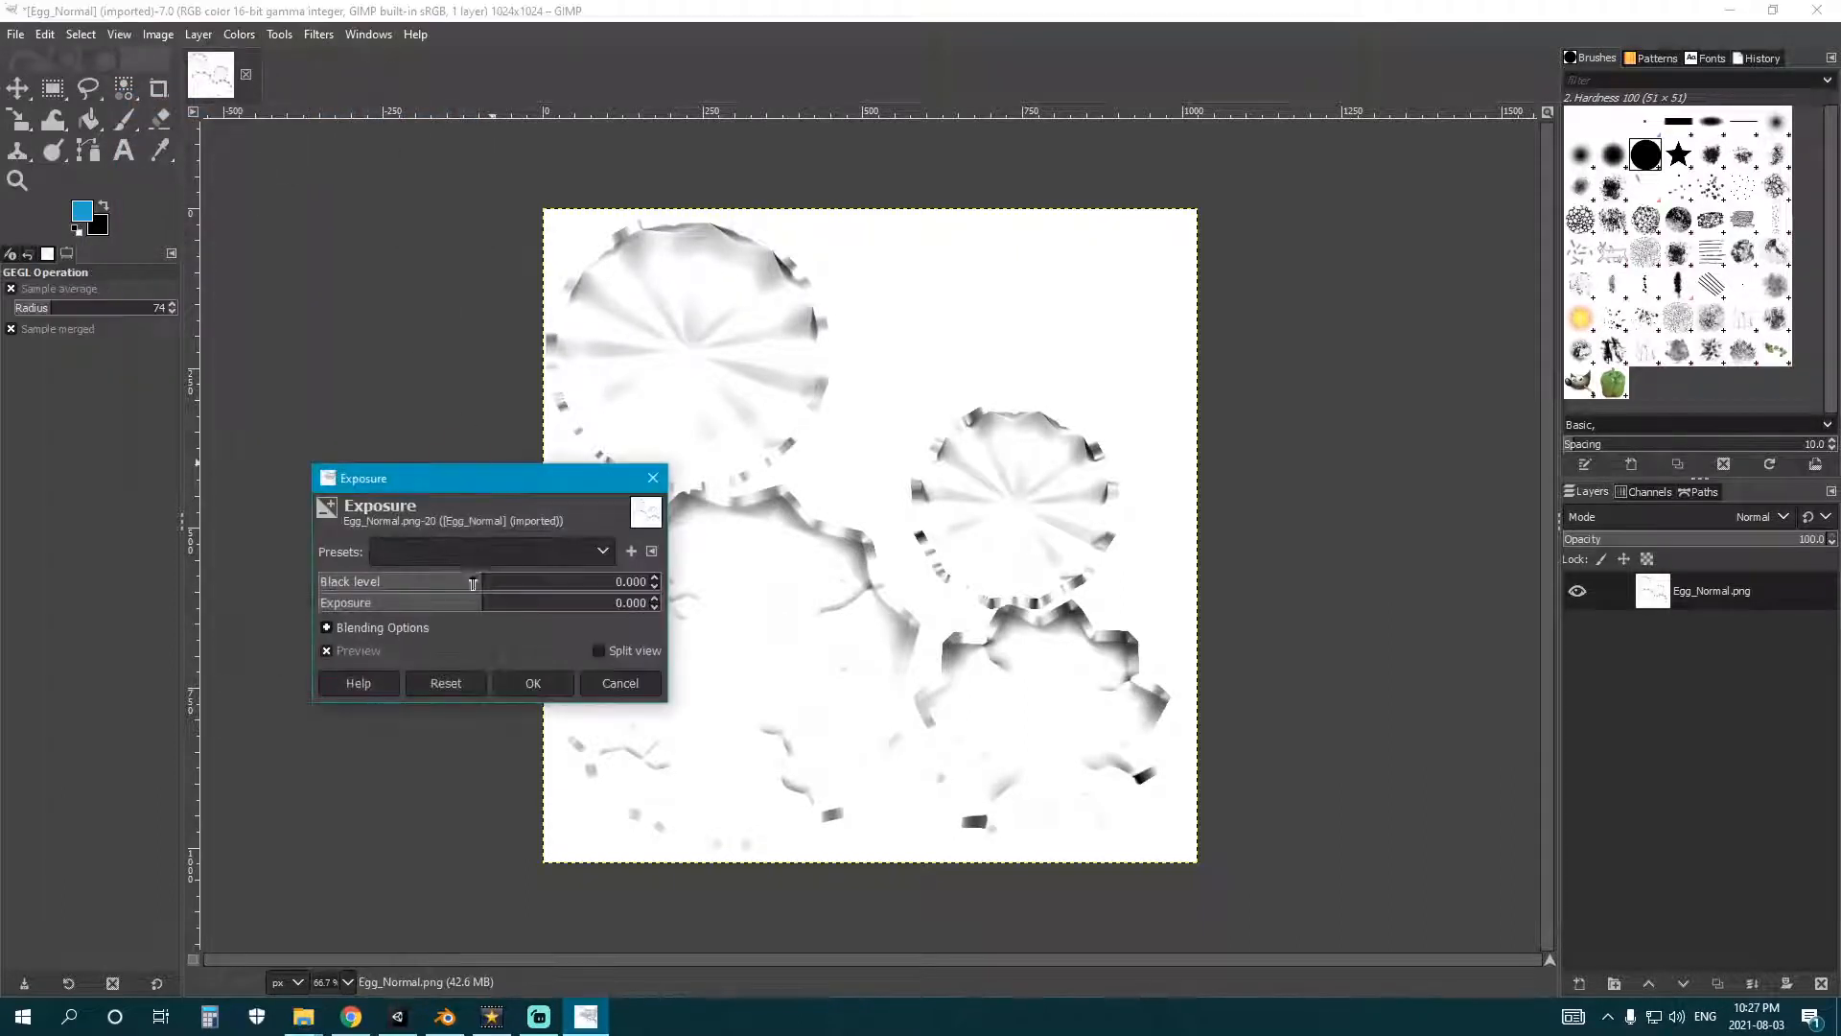
pyautogui.moveTo(490, 606); pyautogui.dragTo(629, 599)
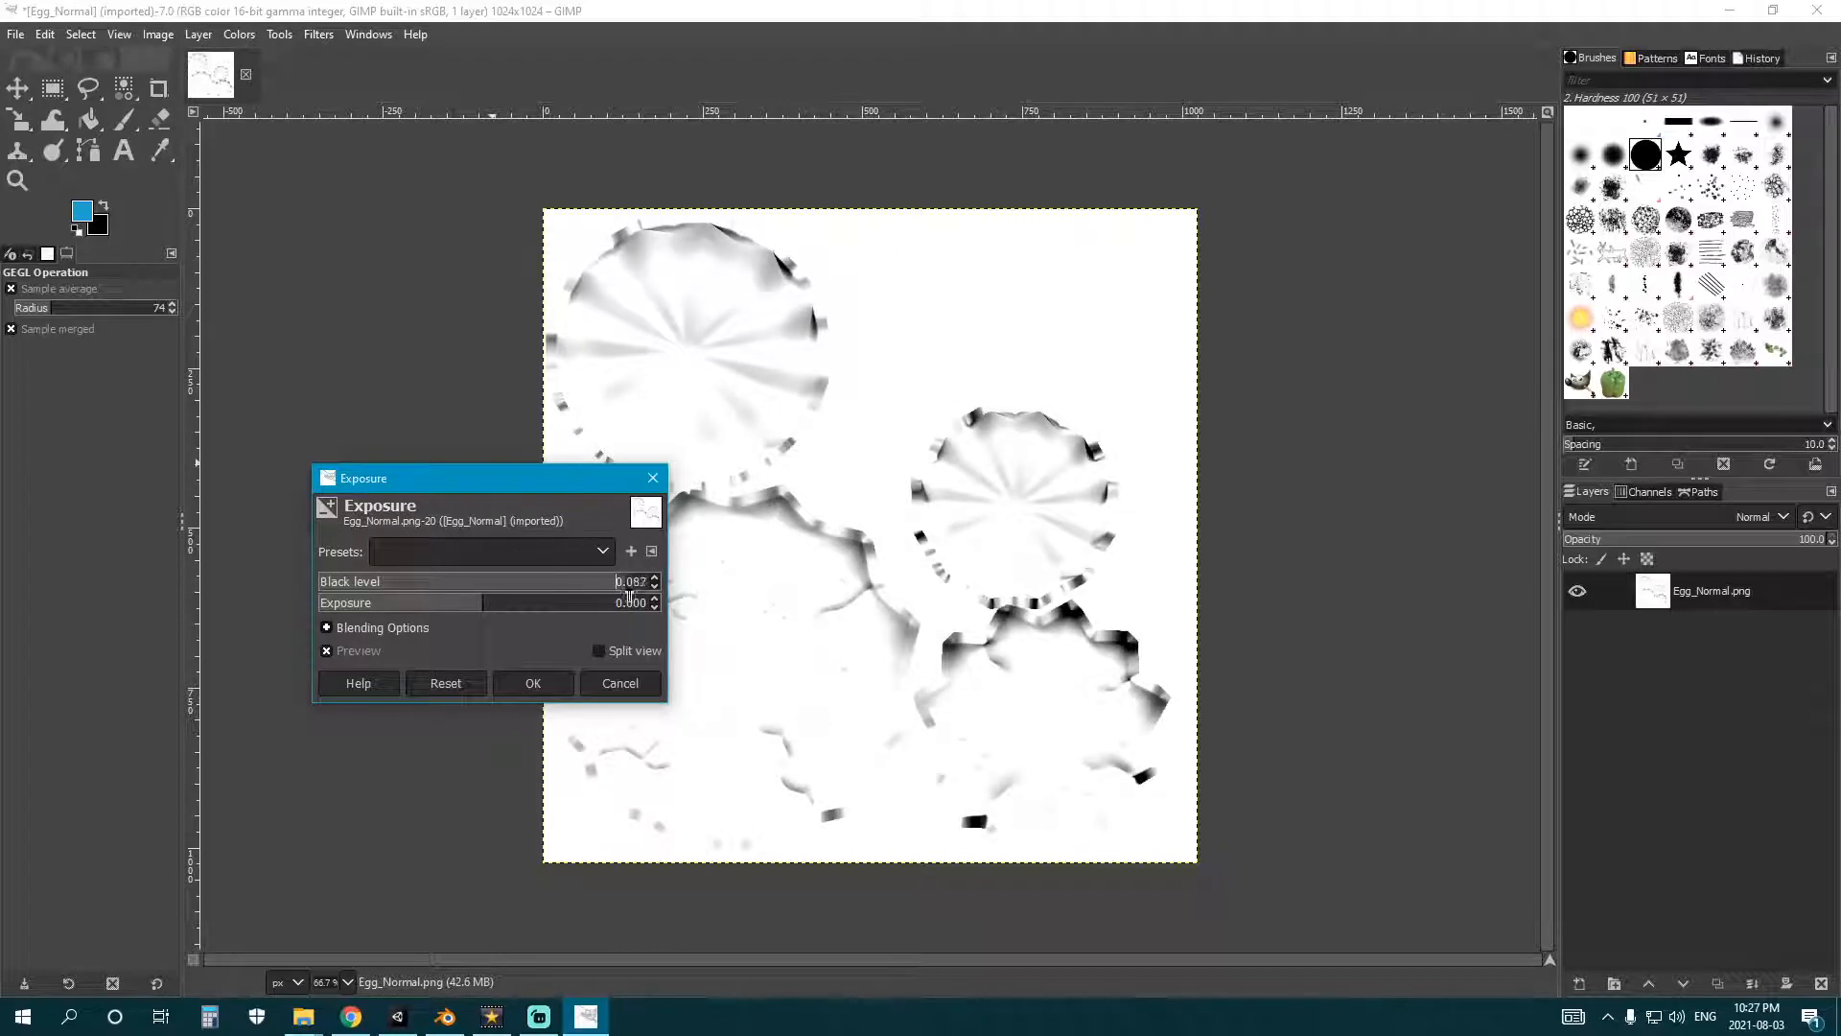
pyautogui.click(541, 691)
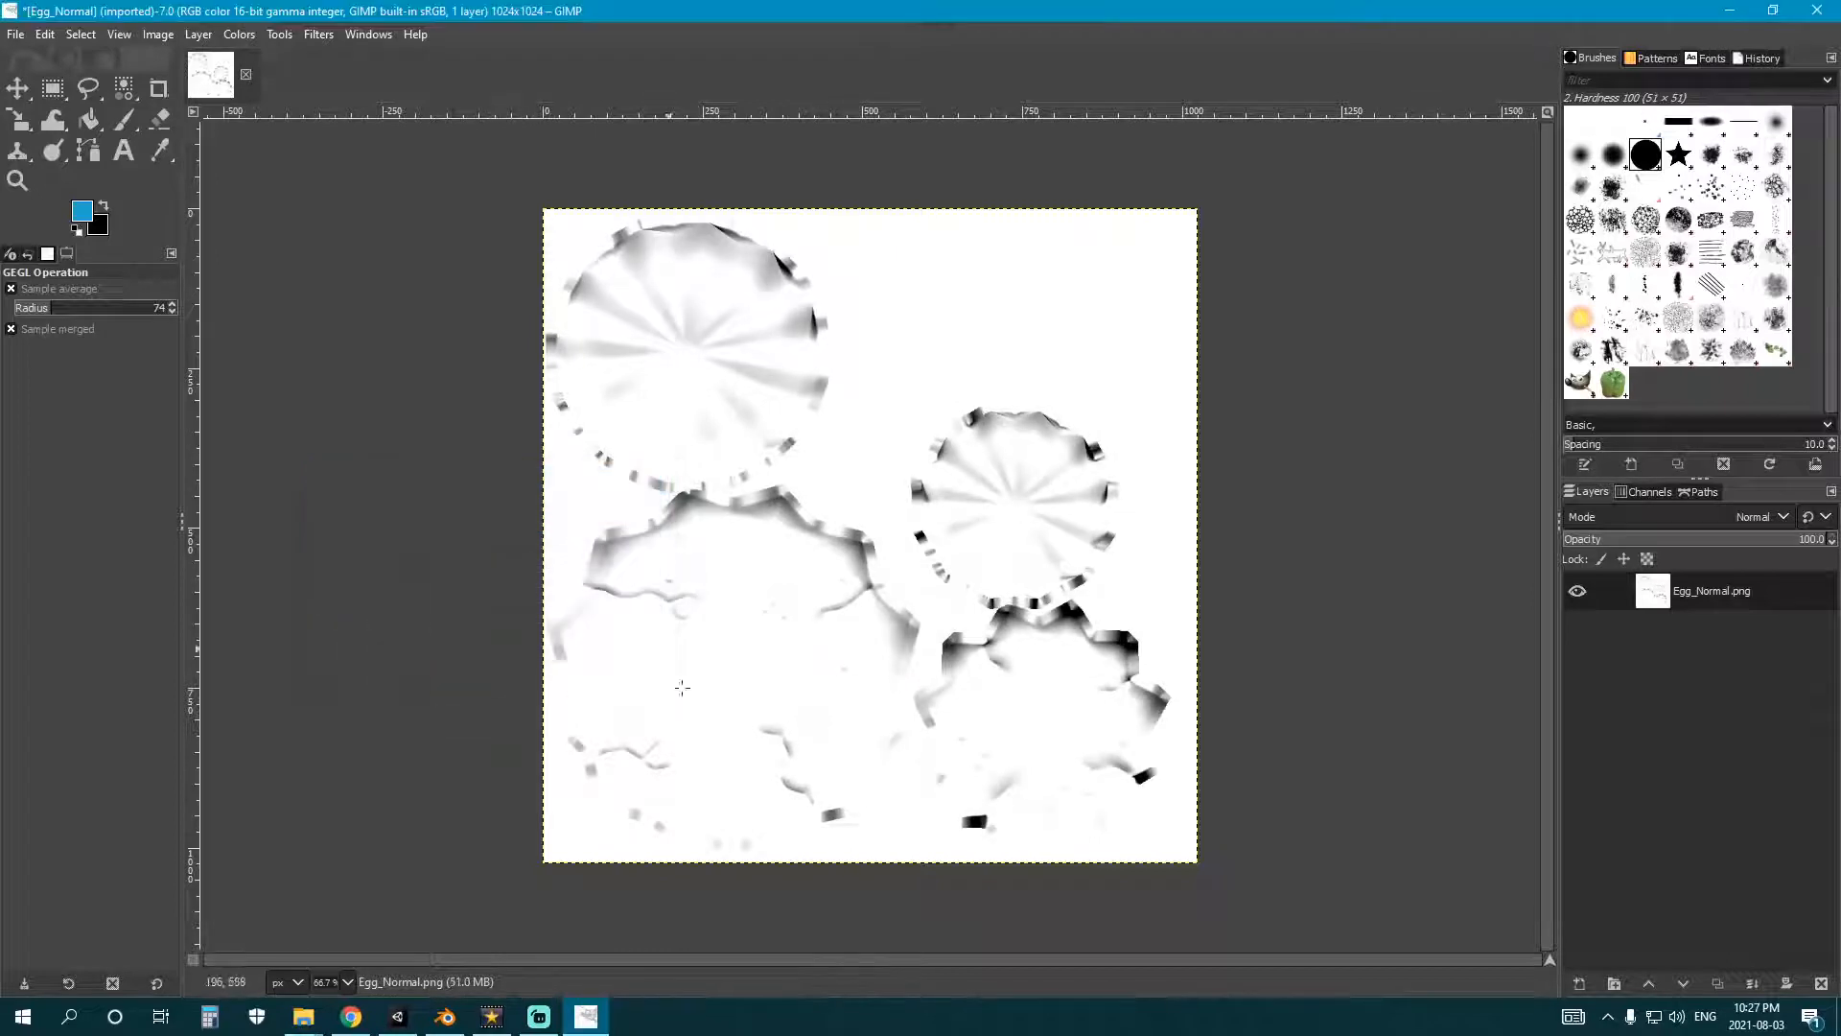
# - Export the adjusted egg map as Egg_AO.png to the CrashCourseTextures folder with the default PNG options
pyautogui.click(15, 33)
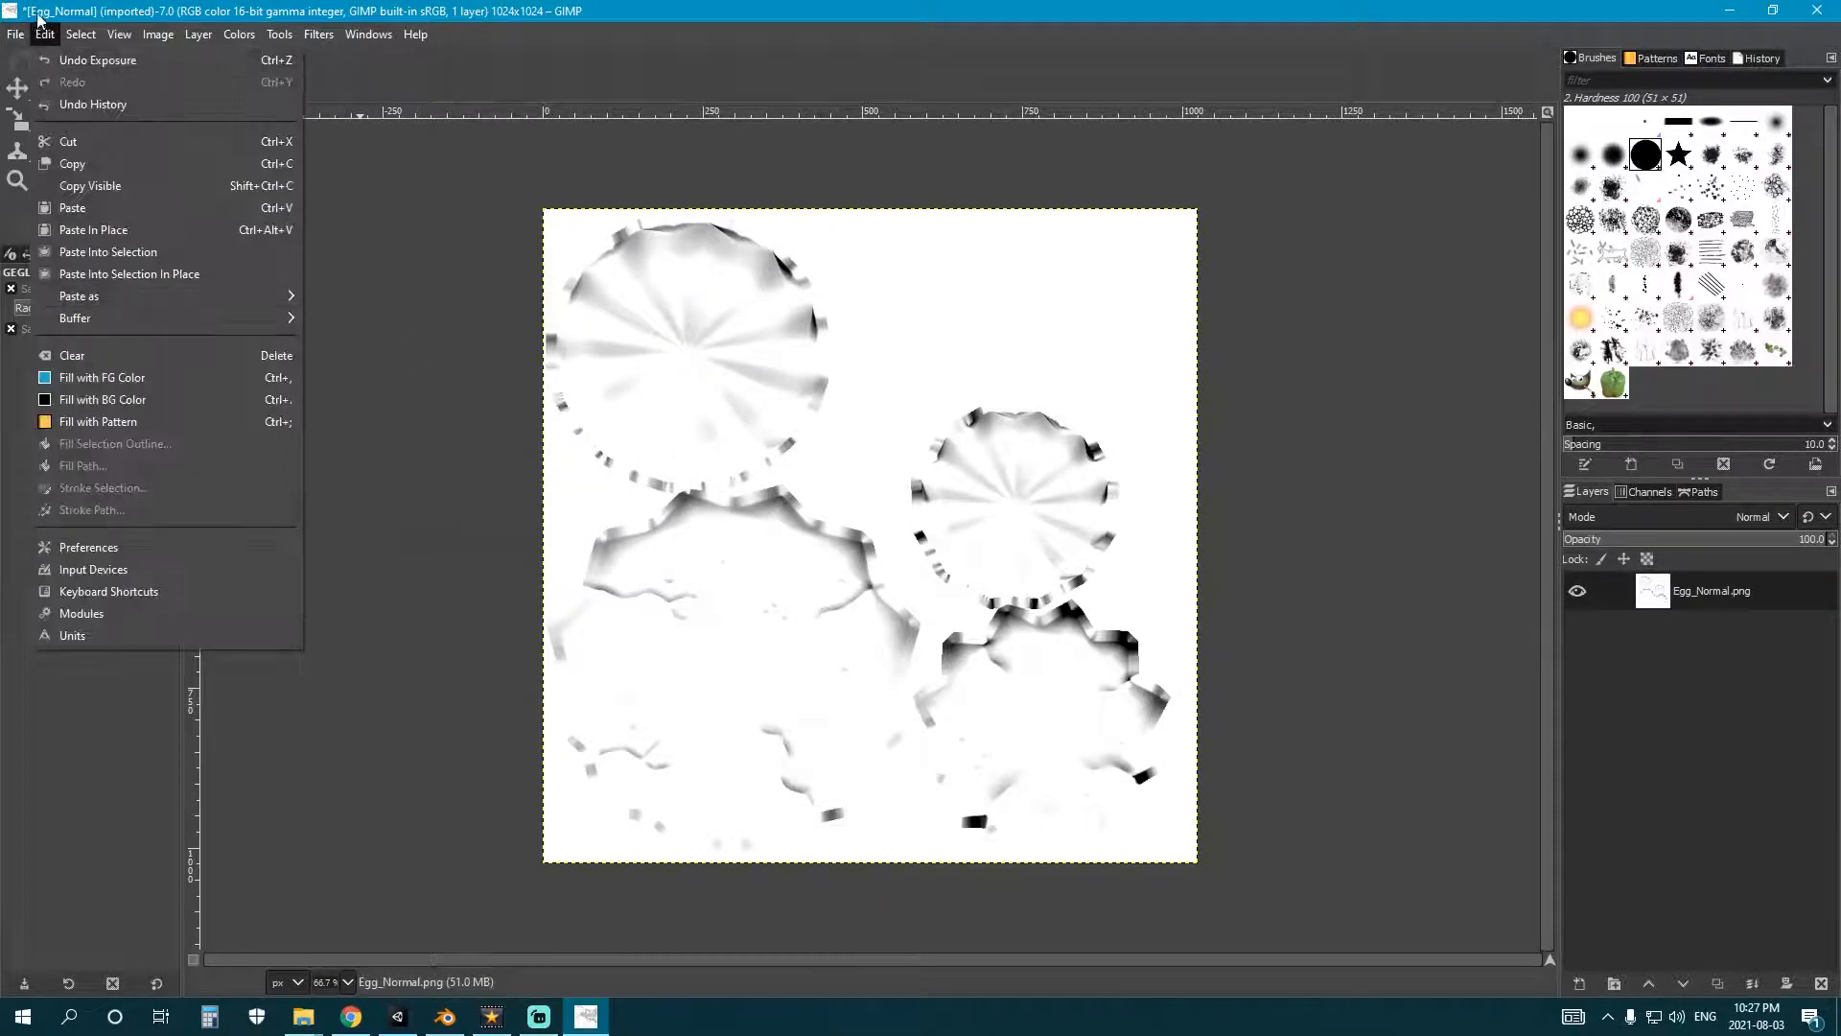
pyautogui.click(58, 332)
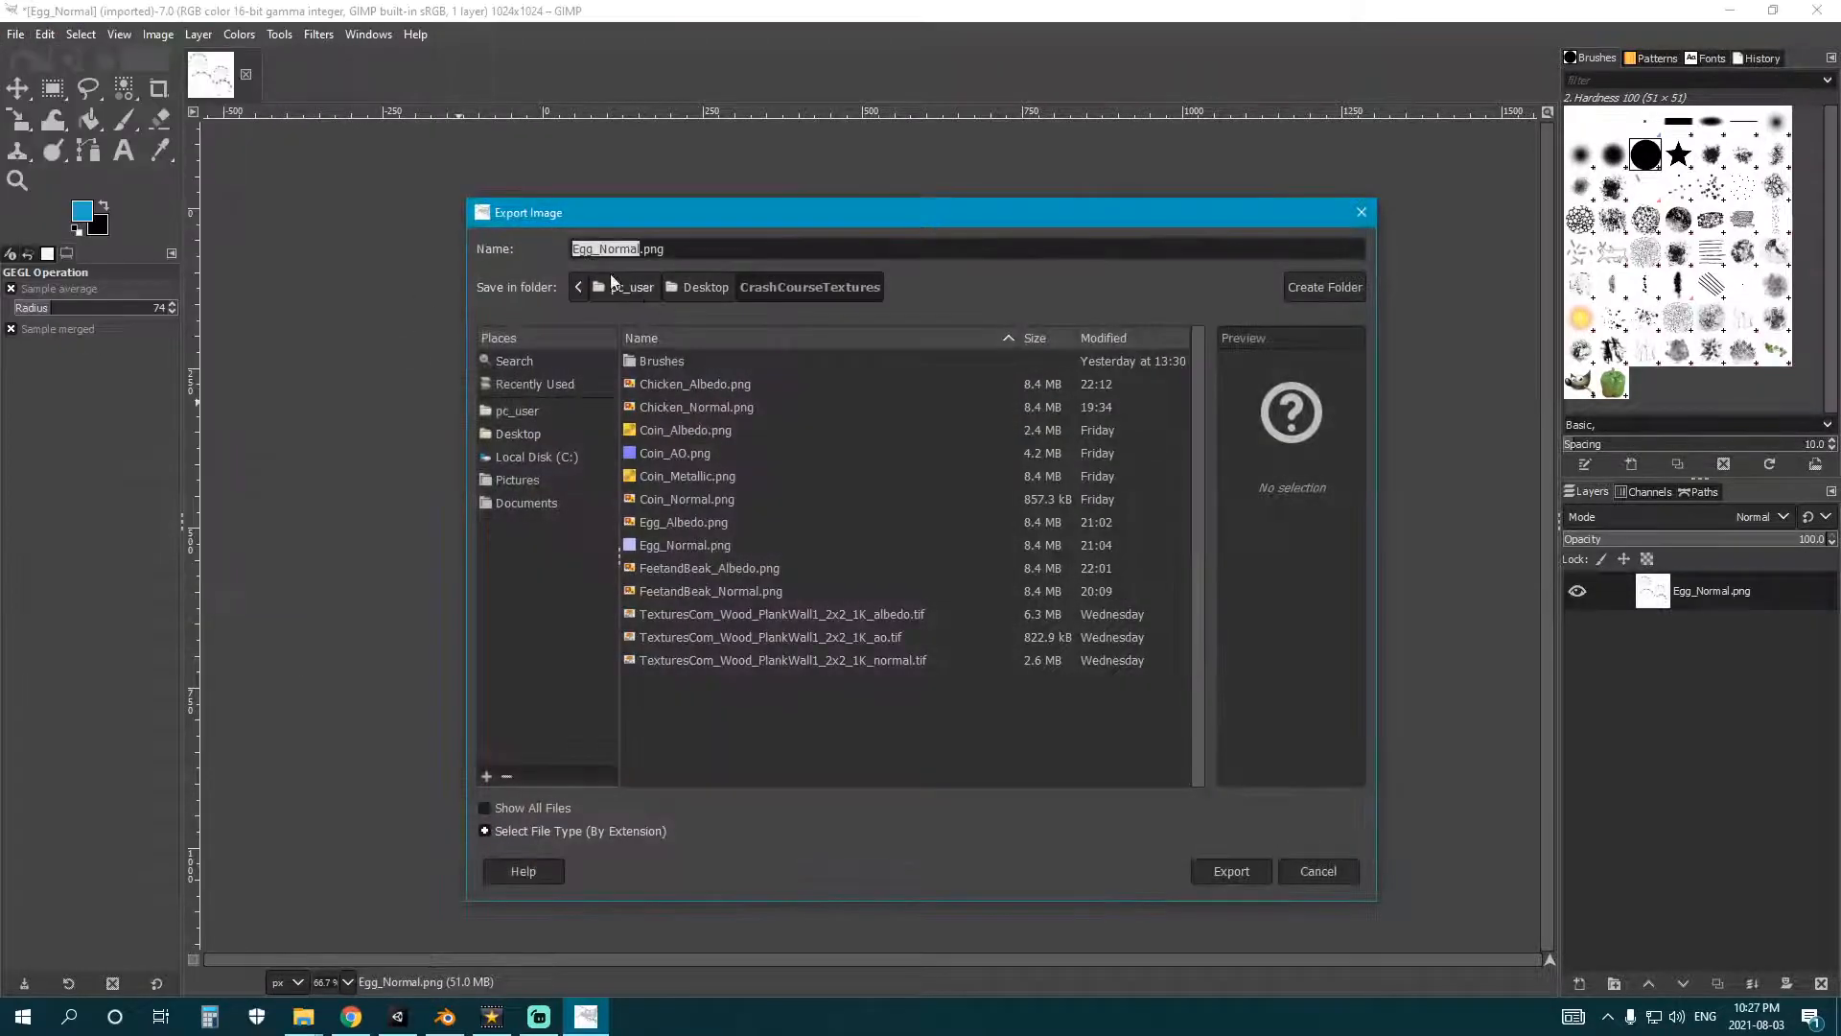
pyautogui.click(641, 248)
pyautogui.write('AO')
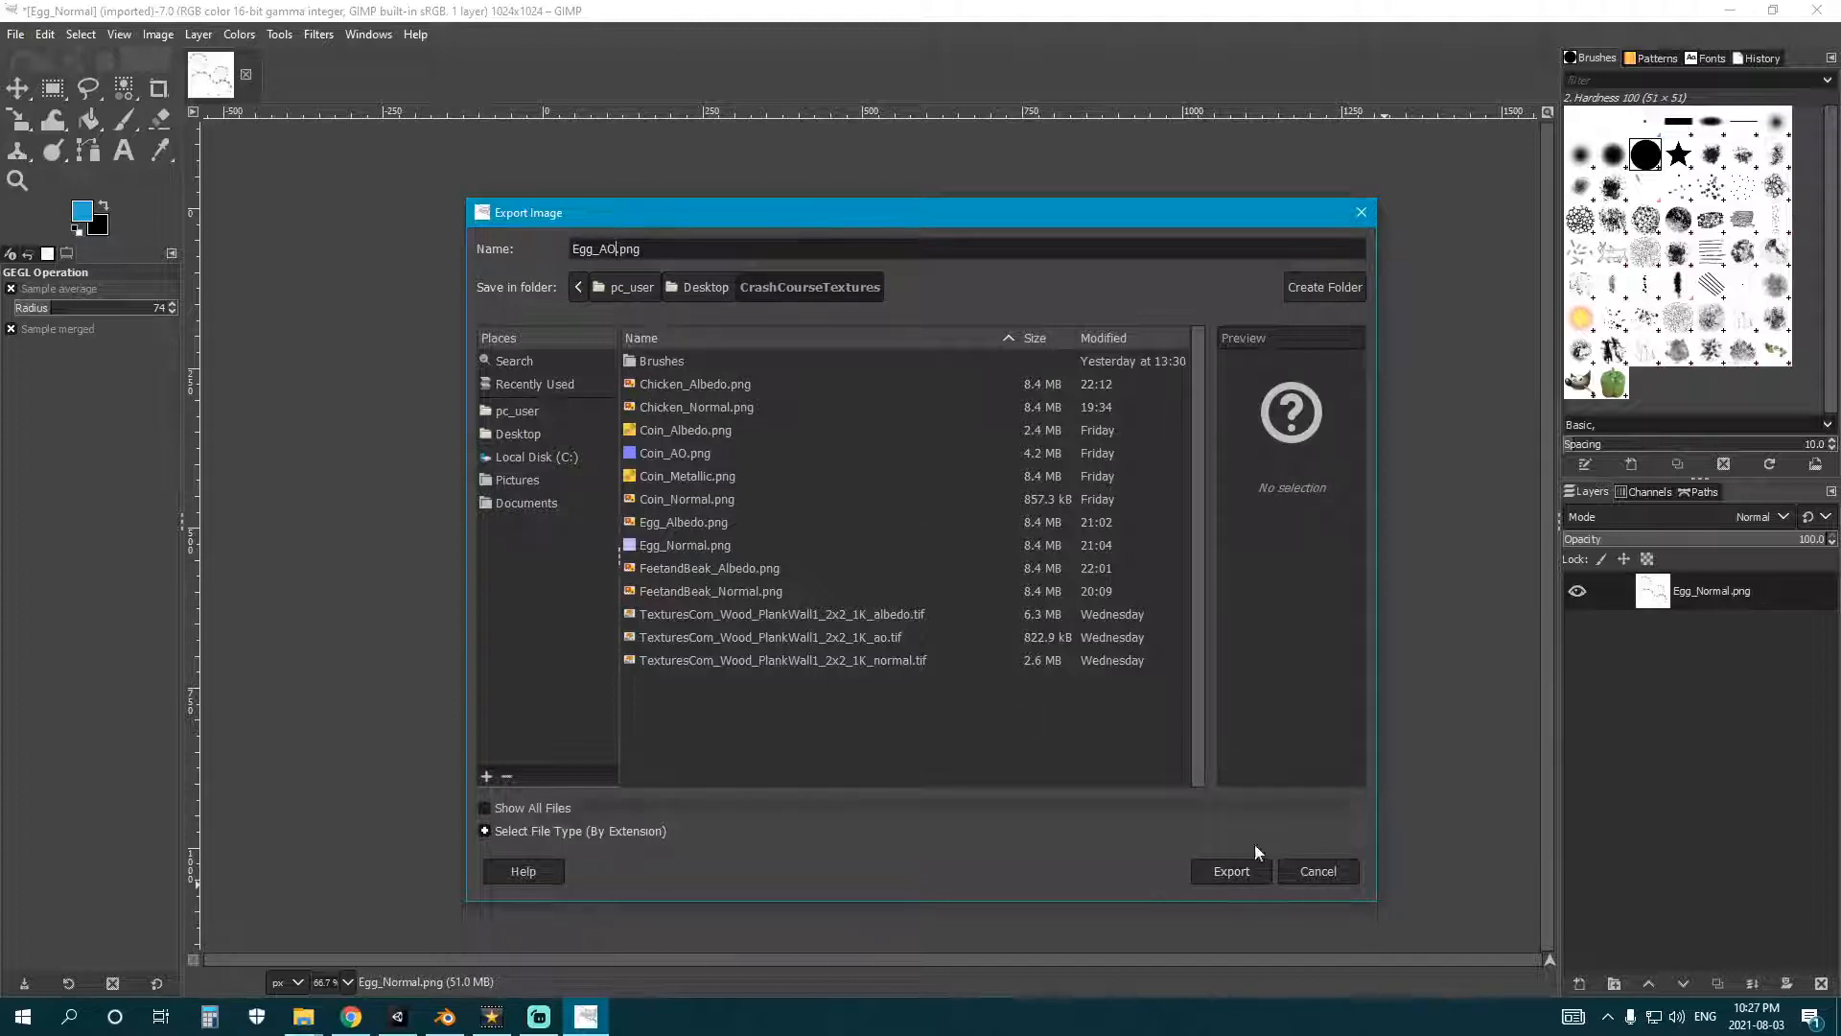
pyautogui.click(1232, 871)
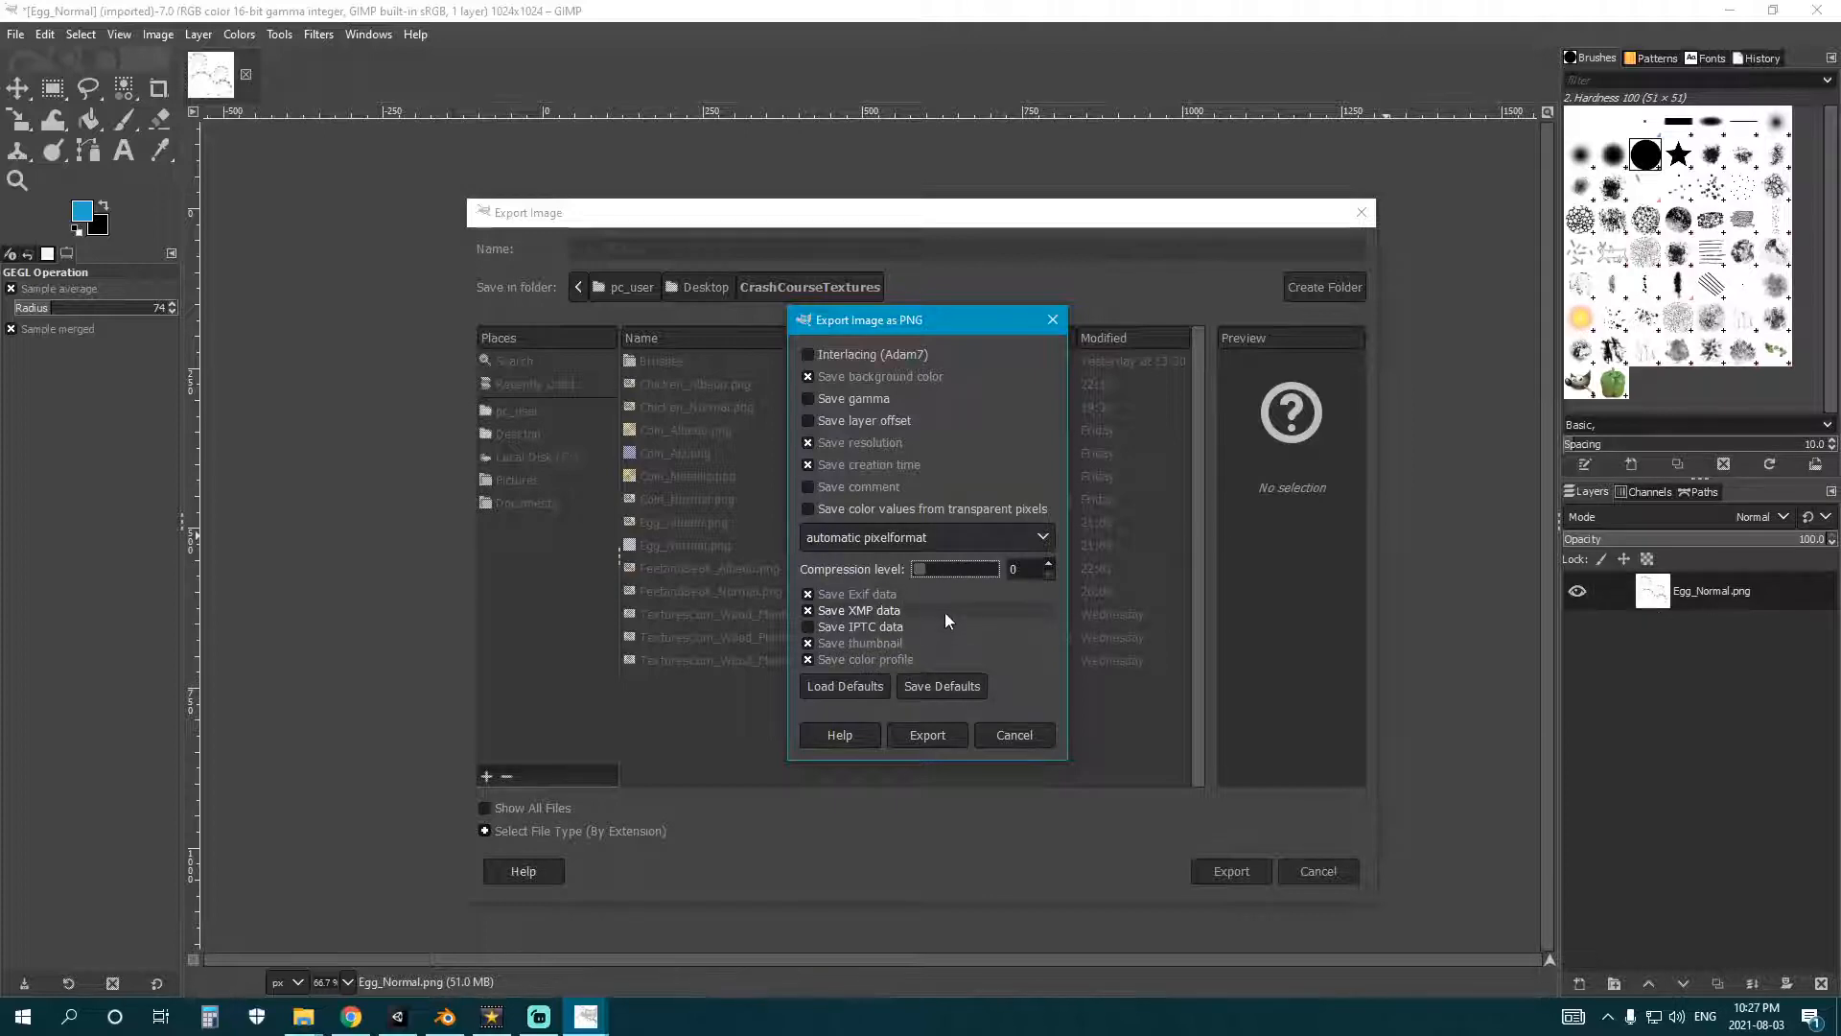
pyautogui.click(926, 736)
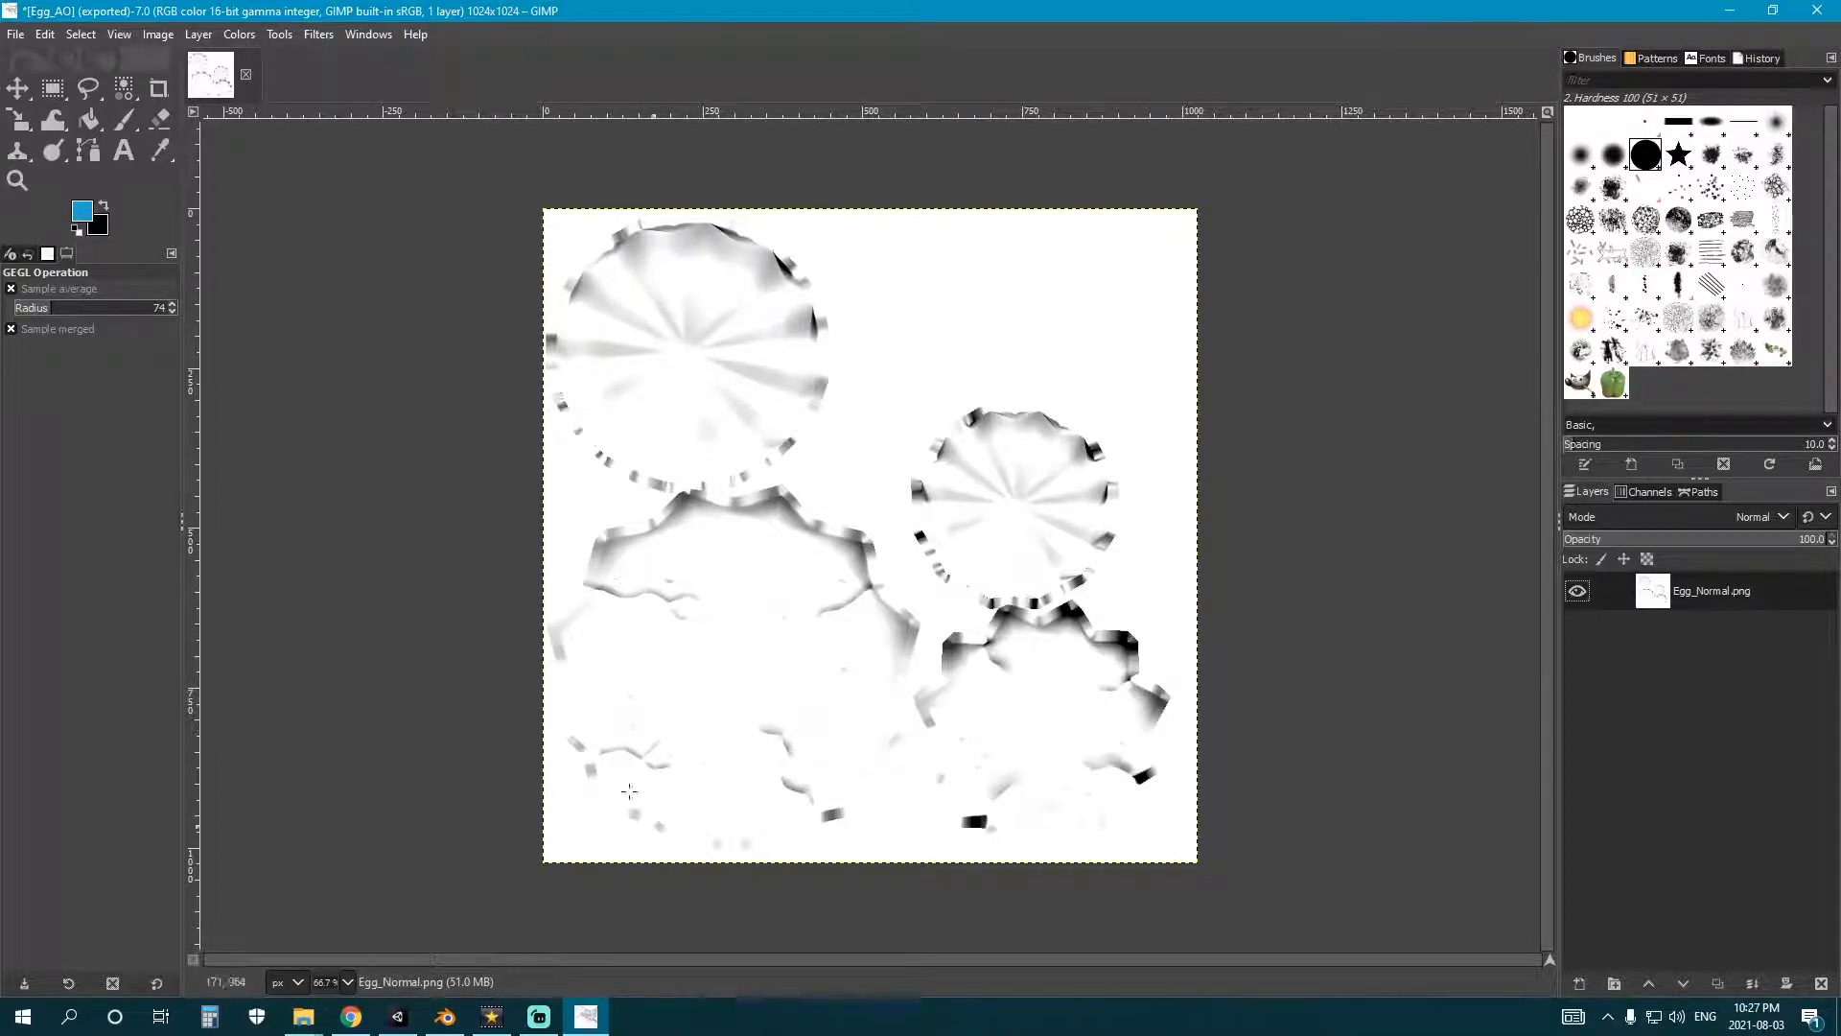
# - Open FeetandBeak_Normal.png from the CrashCourseTextures folder
pyautogui.click(15, 34)
pyautogui.click(43, 92)
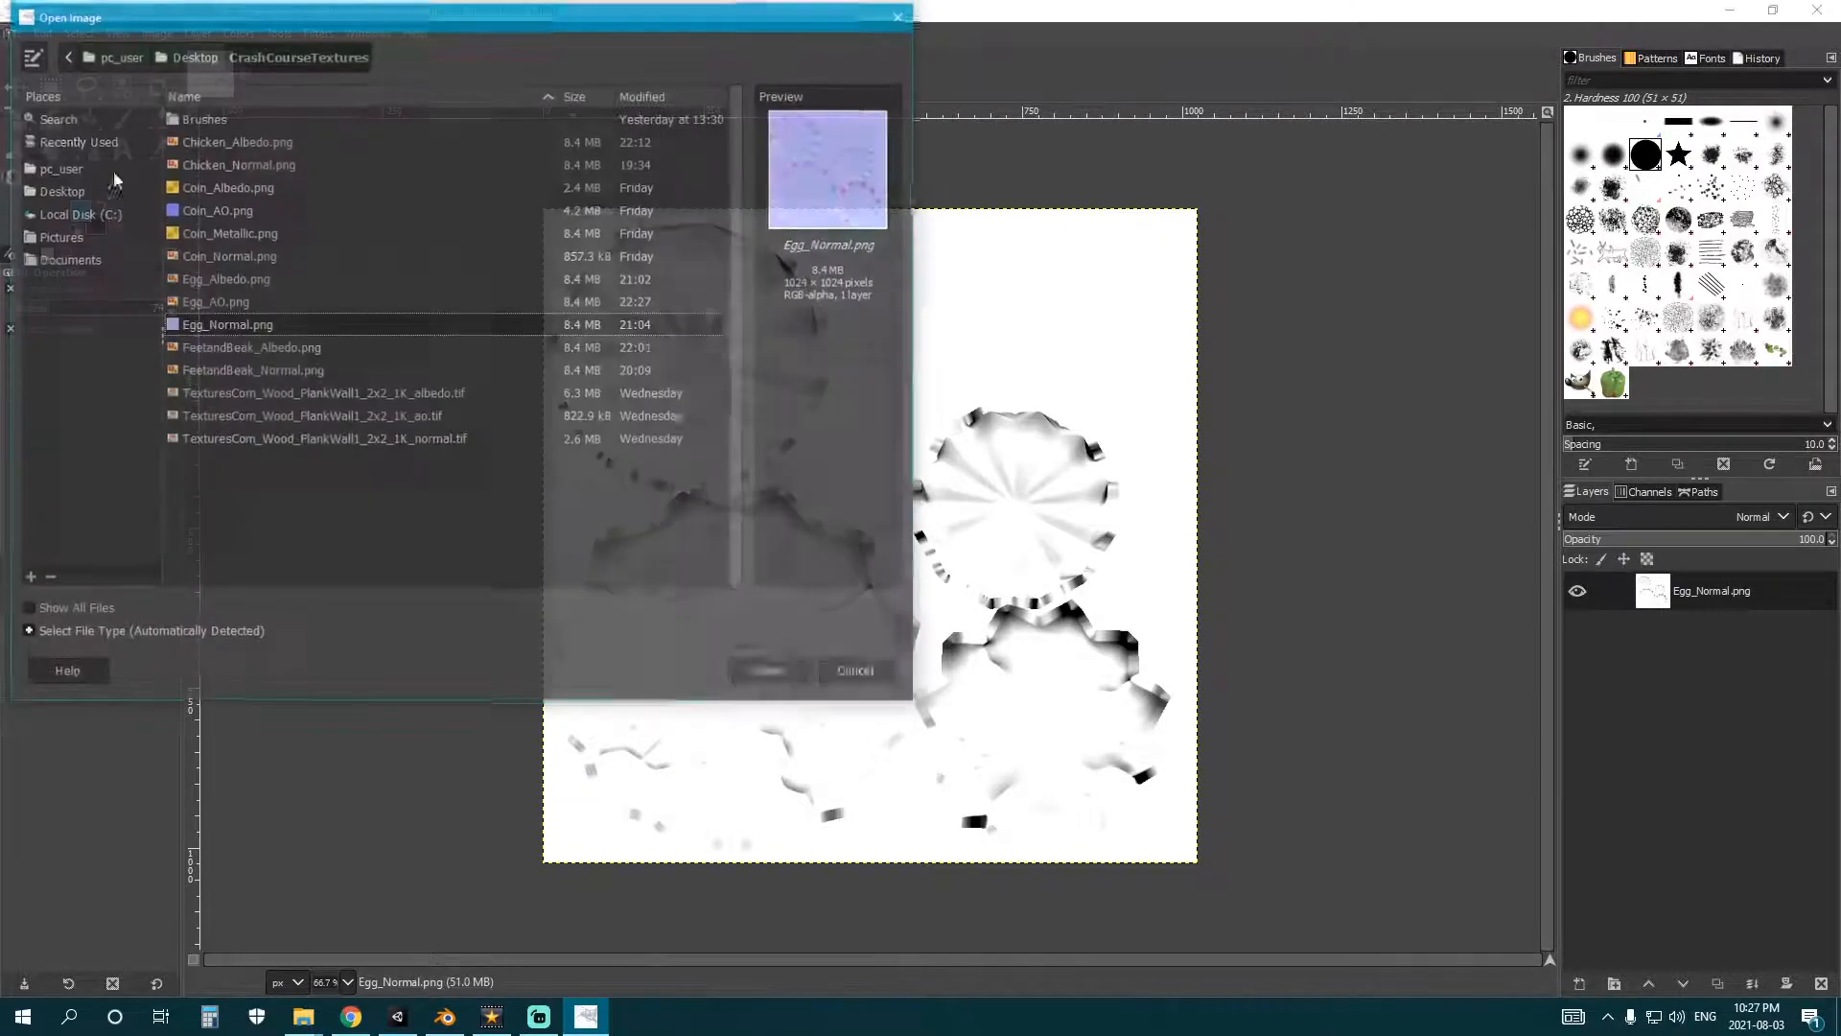
pyautogui.doubleClick(280, 372)
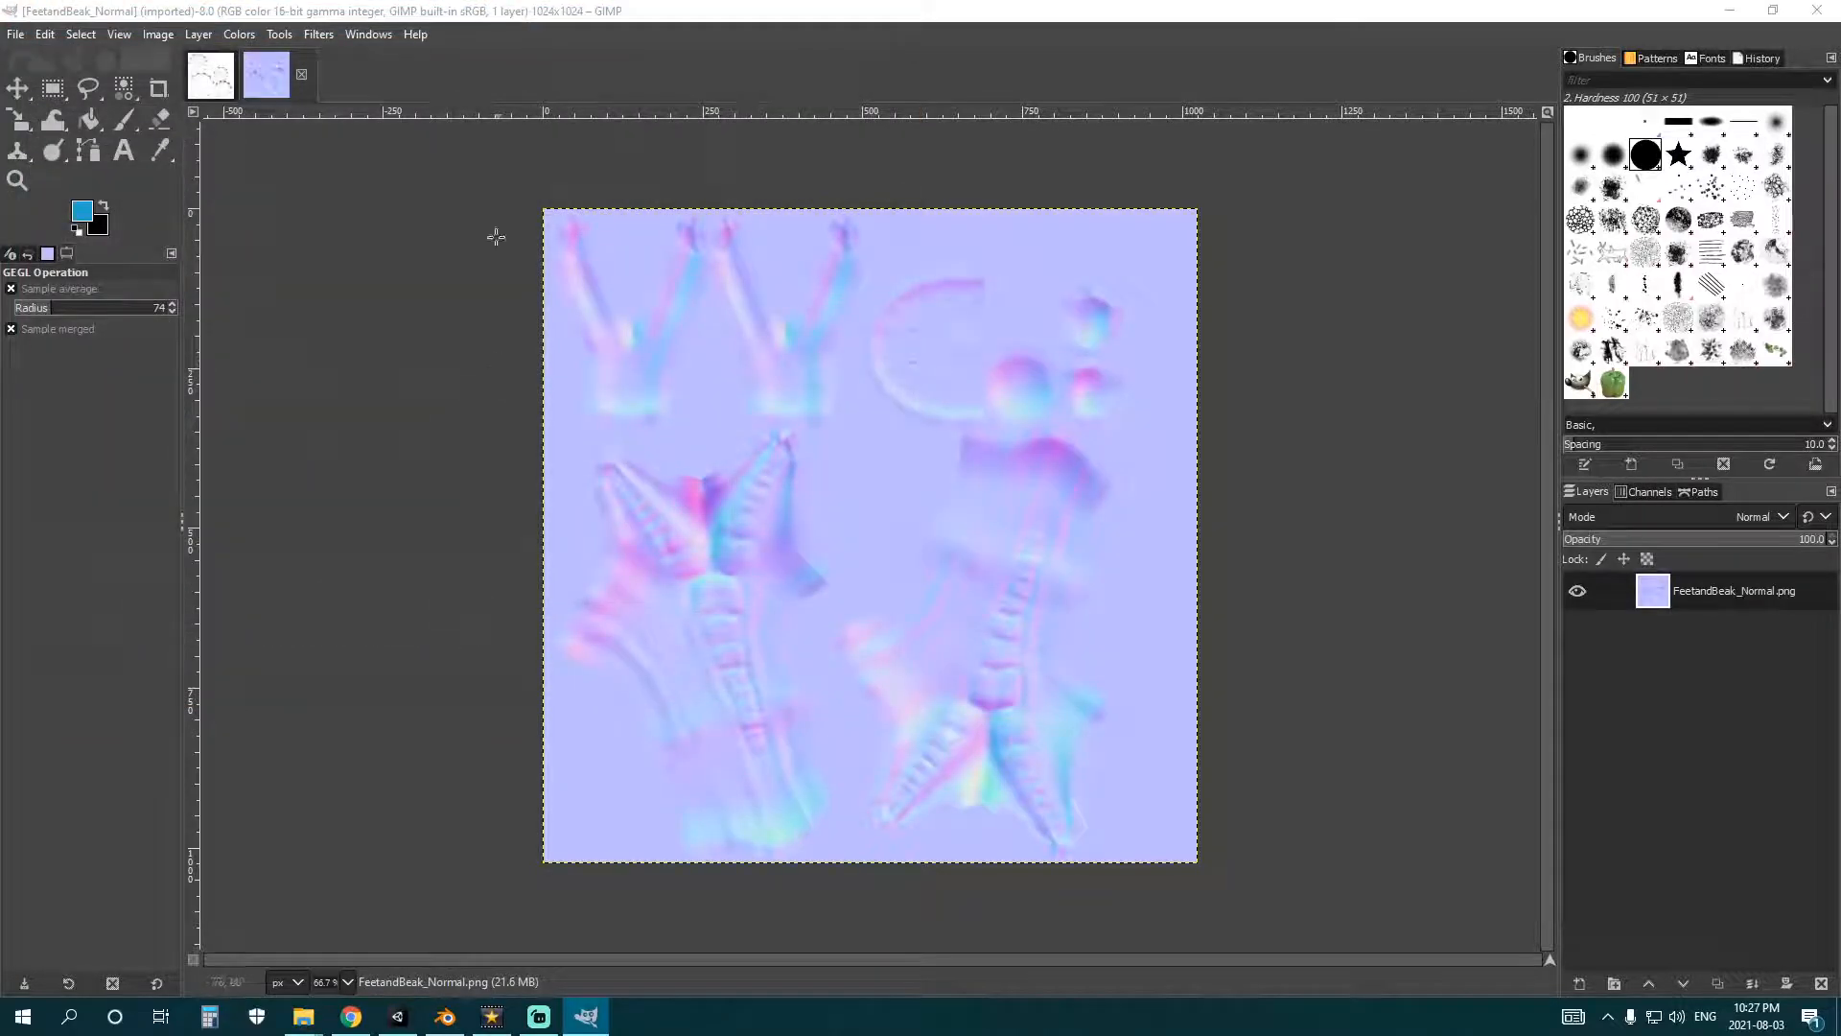
# - Convert the feet and beak normal map to grayscale and set its color mode back to RGB
pyautogui.click(199, 34)
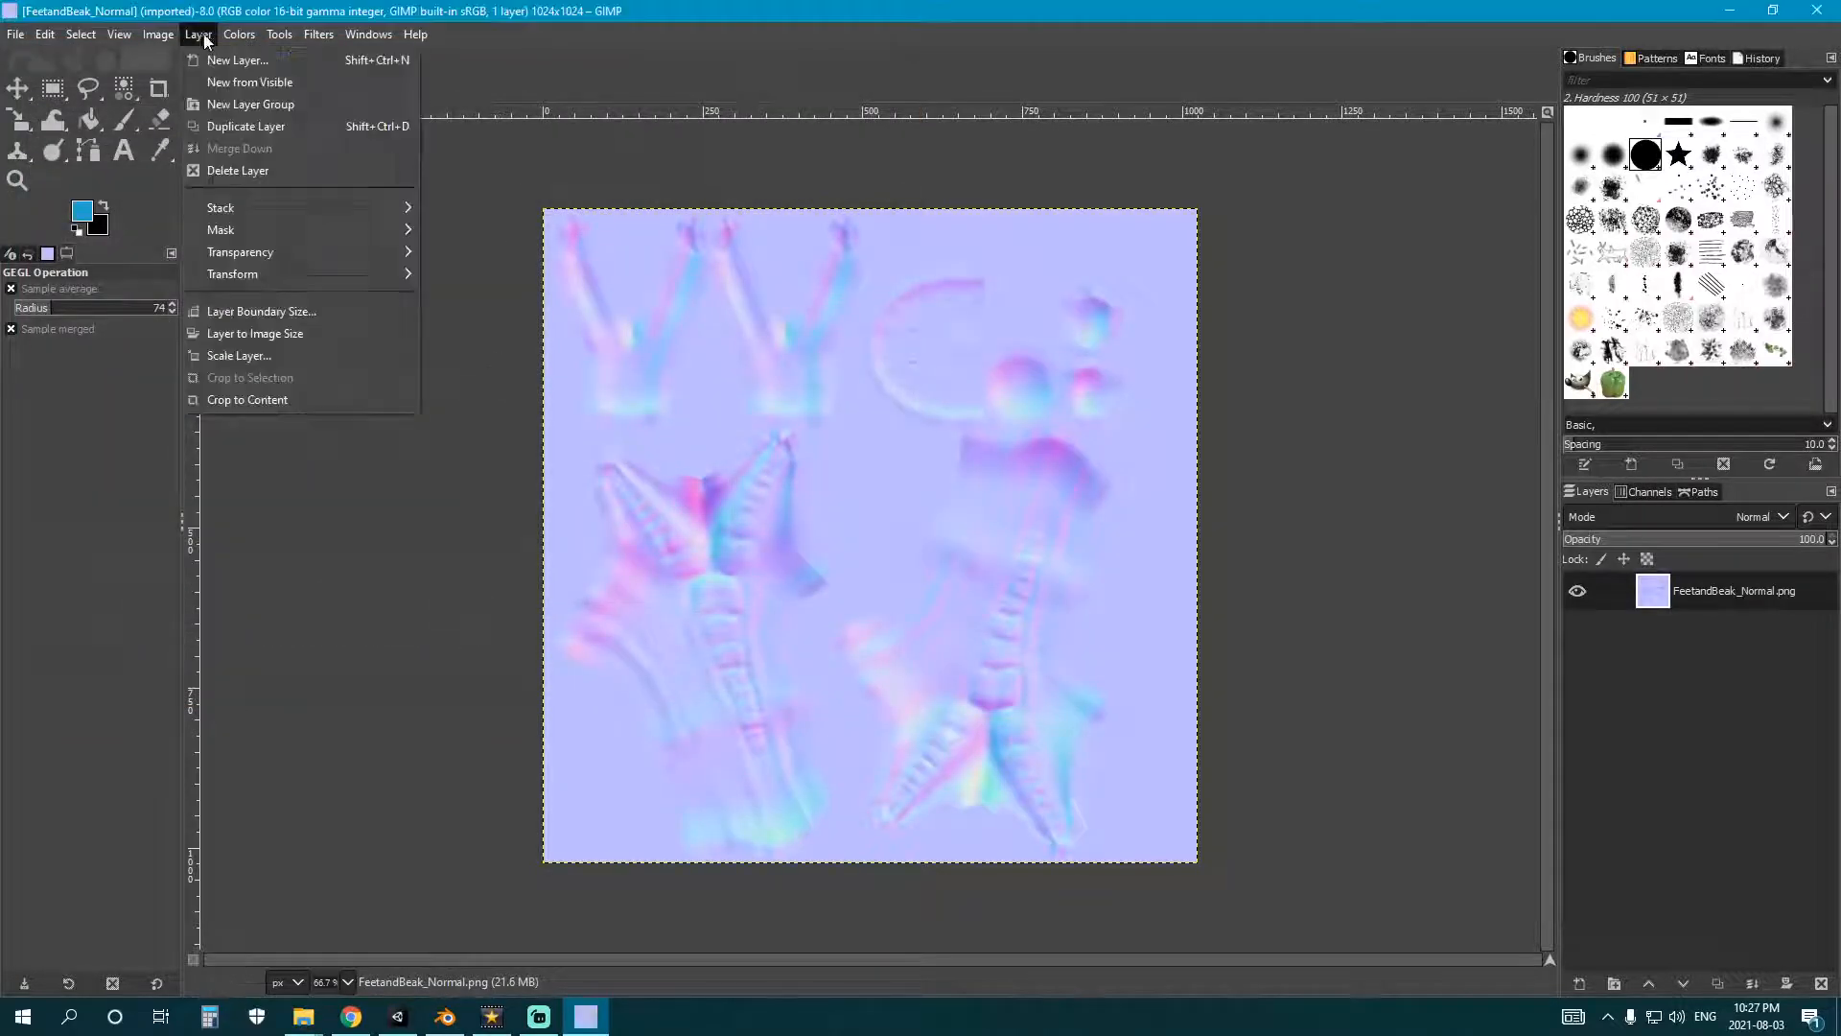
pyautogui.click(468, 478)
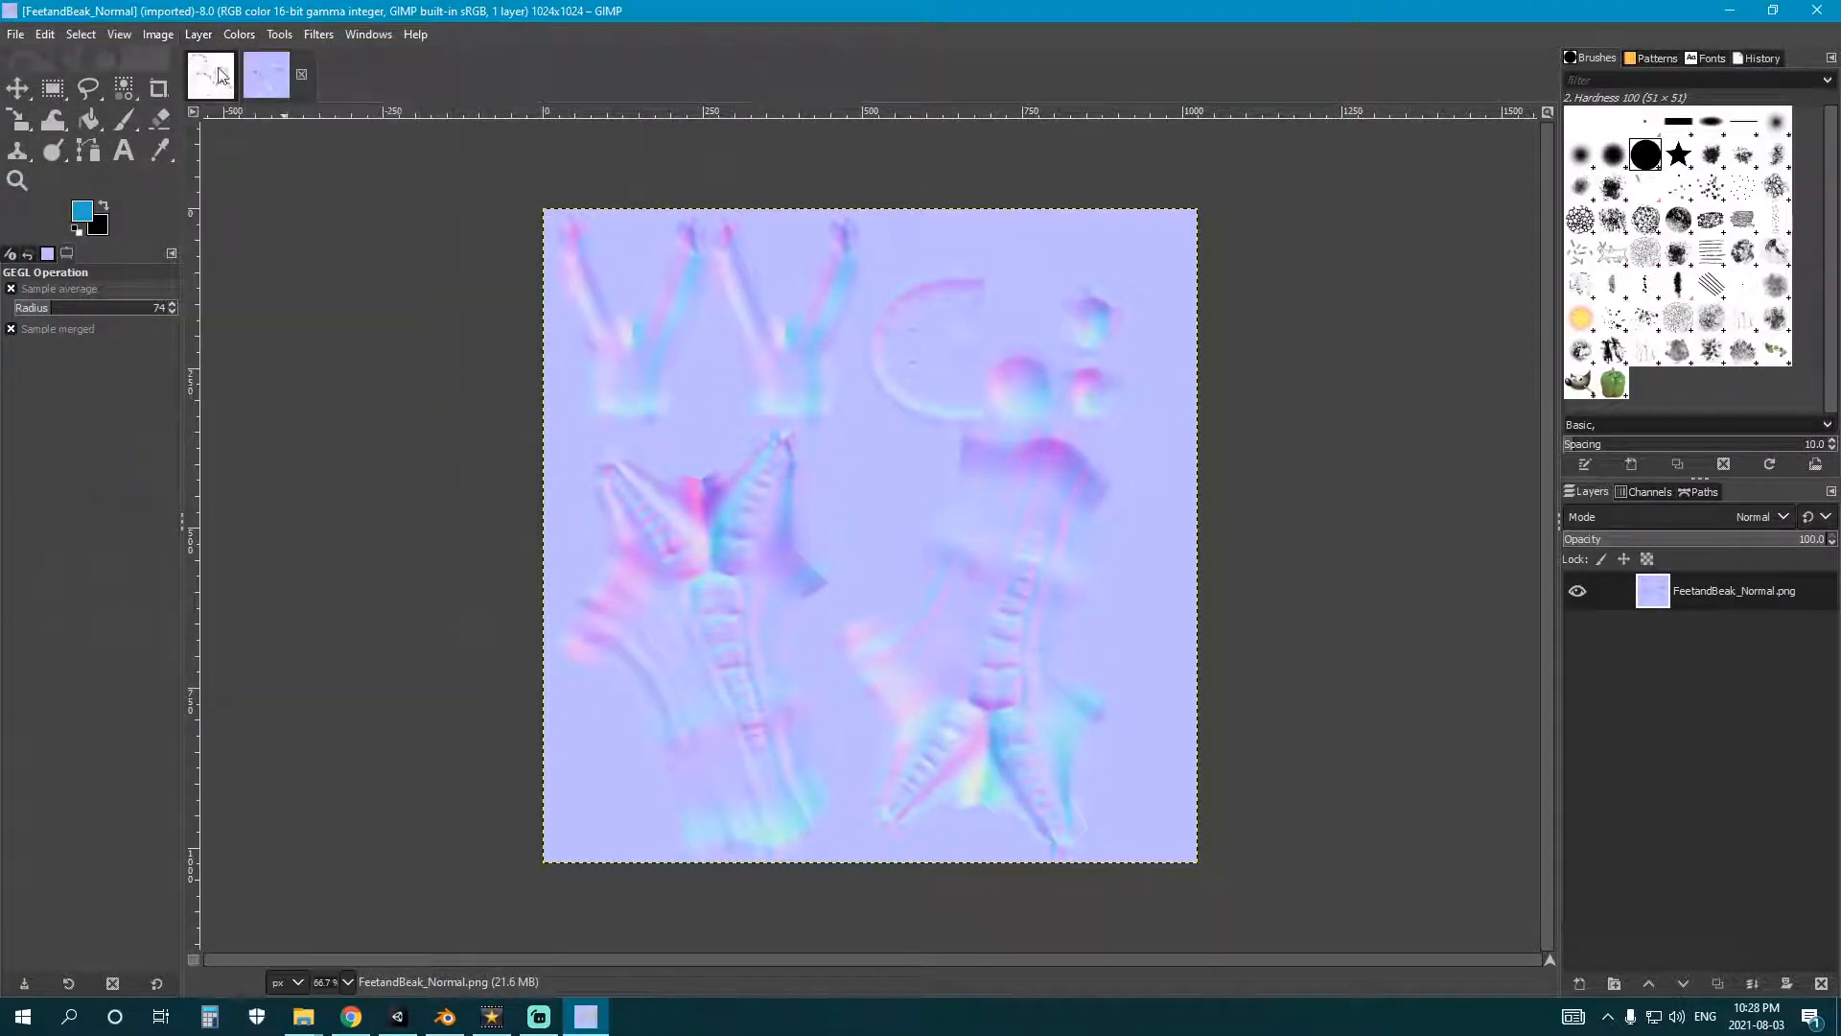
pyautogui.click(209, 35)
pyautogui.click(215, 36)
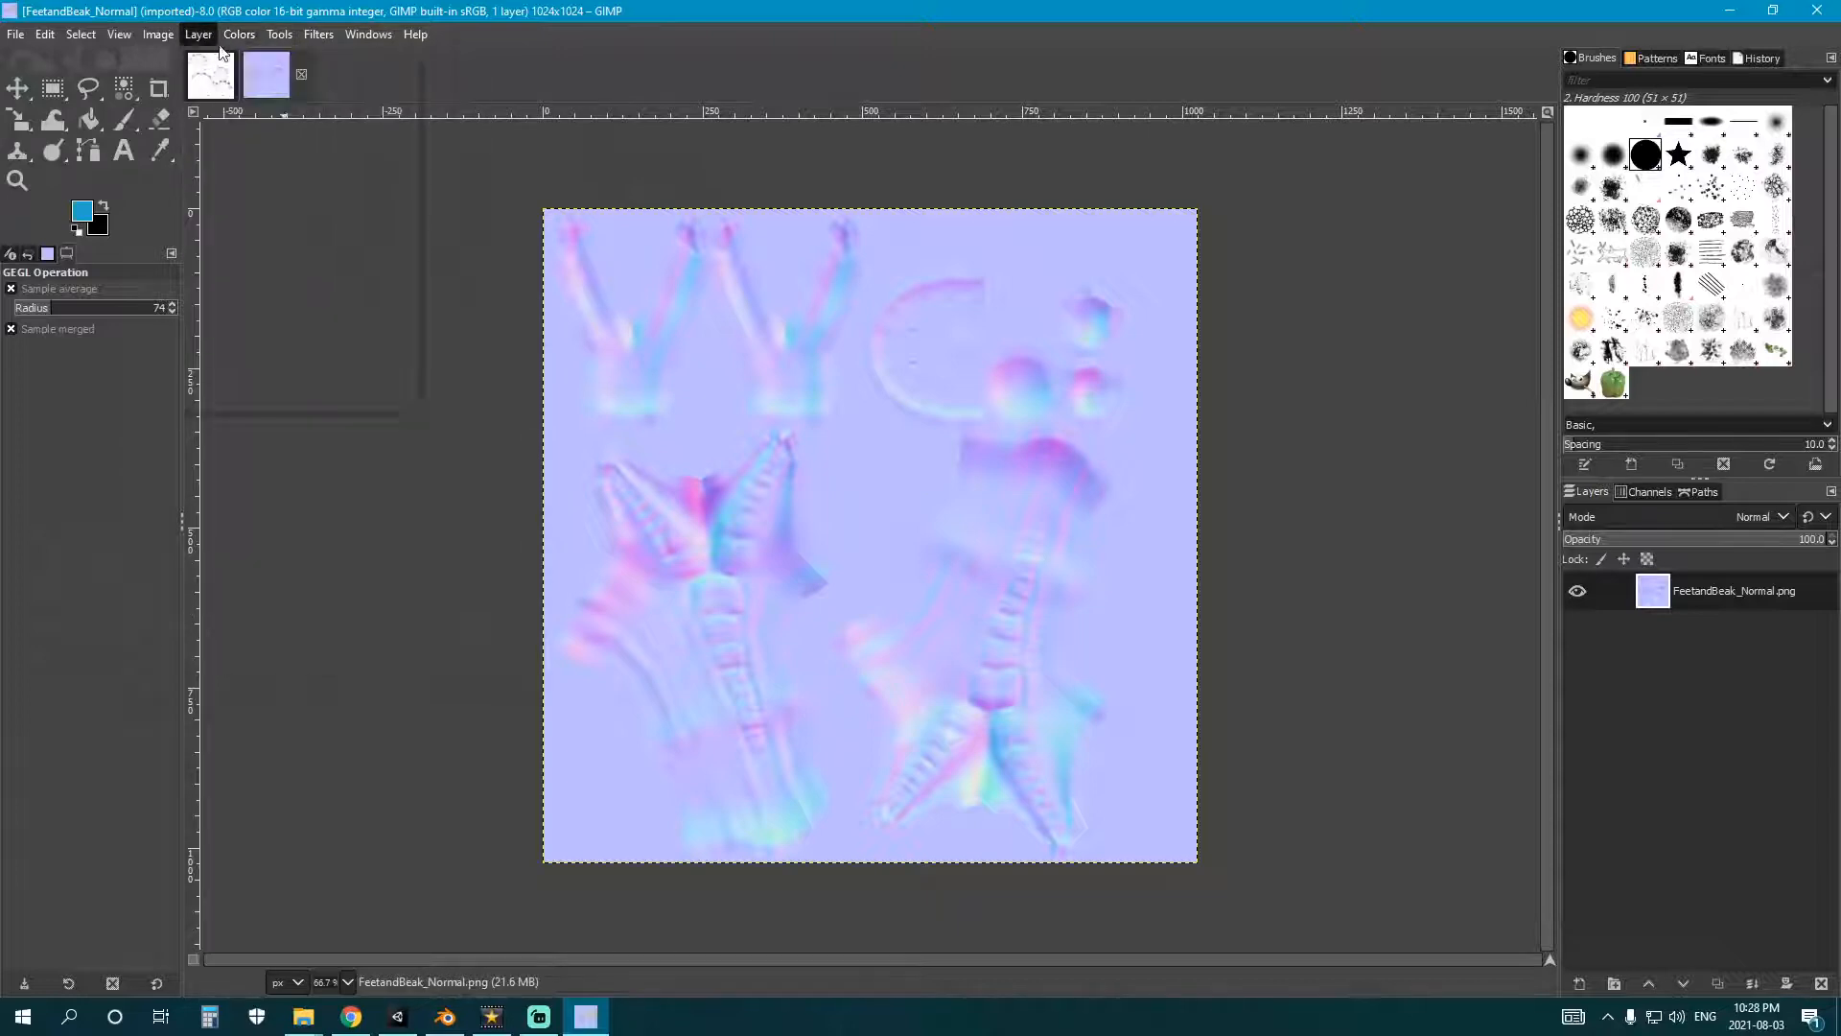
pyautogui.click(239, 35)
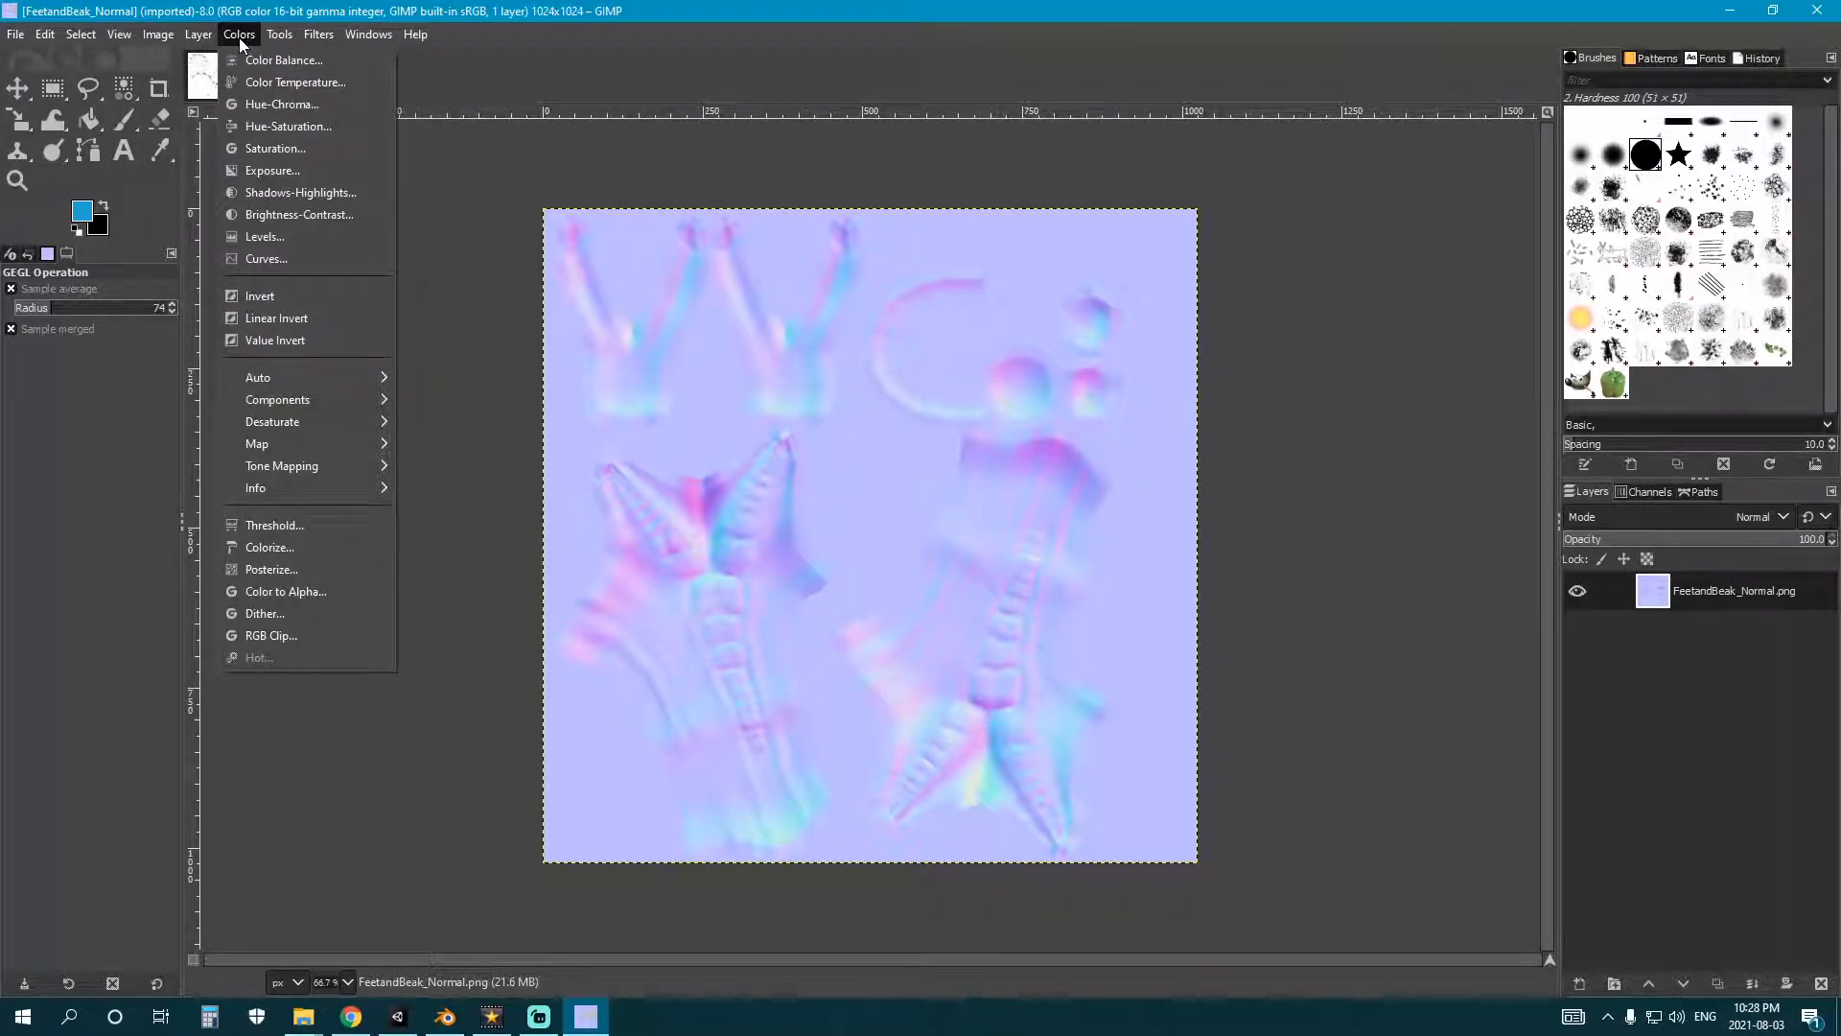
pyautogui.moveTo(158, 35)
pyautogui.moveTo(201, 97)
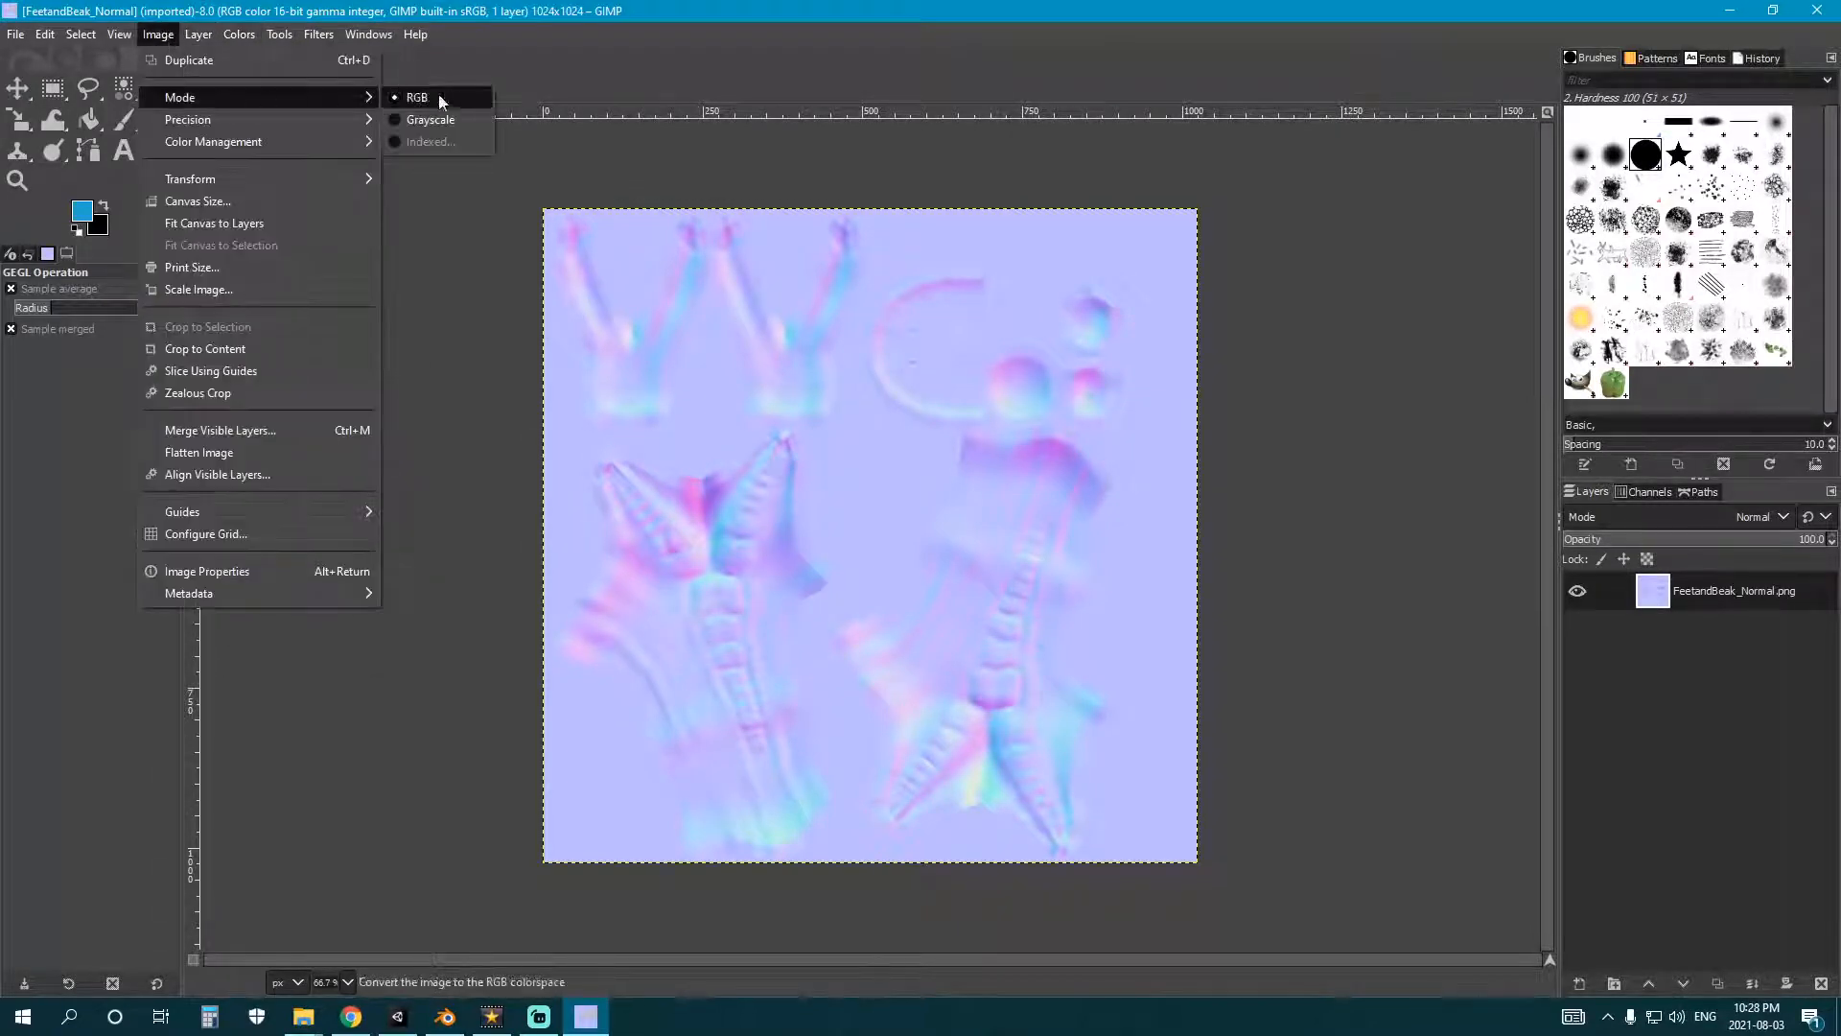
pyautogui.click(422, 121)
pyautogui.click(231, 36)
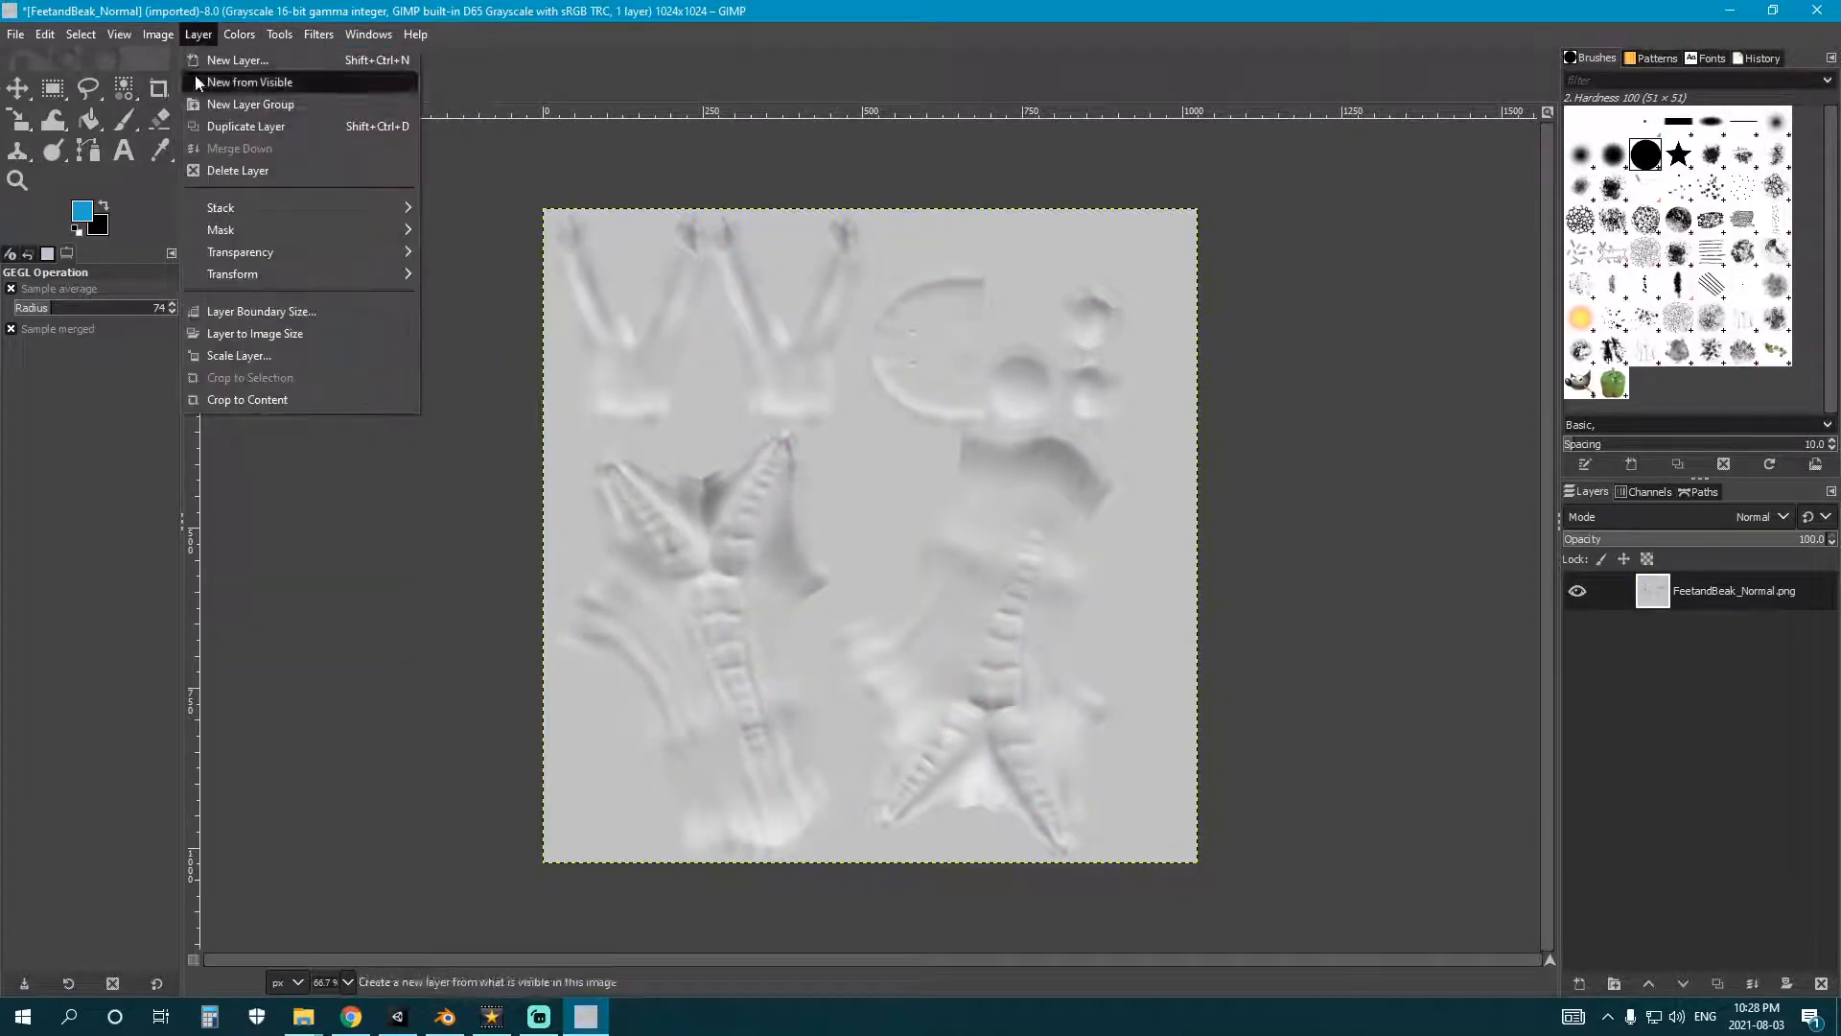
pyautogui.moveTo(158, 34)
pyautogui.moveTo(192, 97)
pyautogui.click(422, 99)
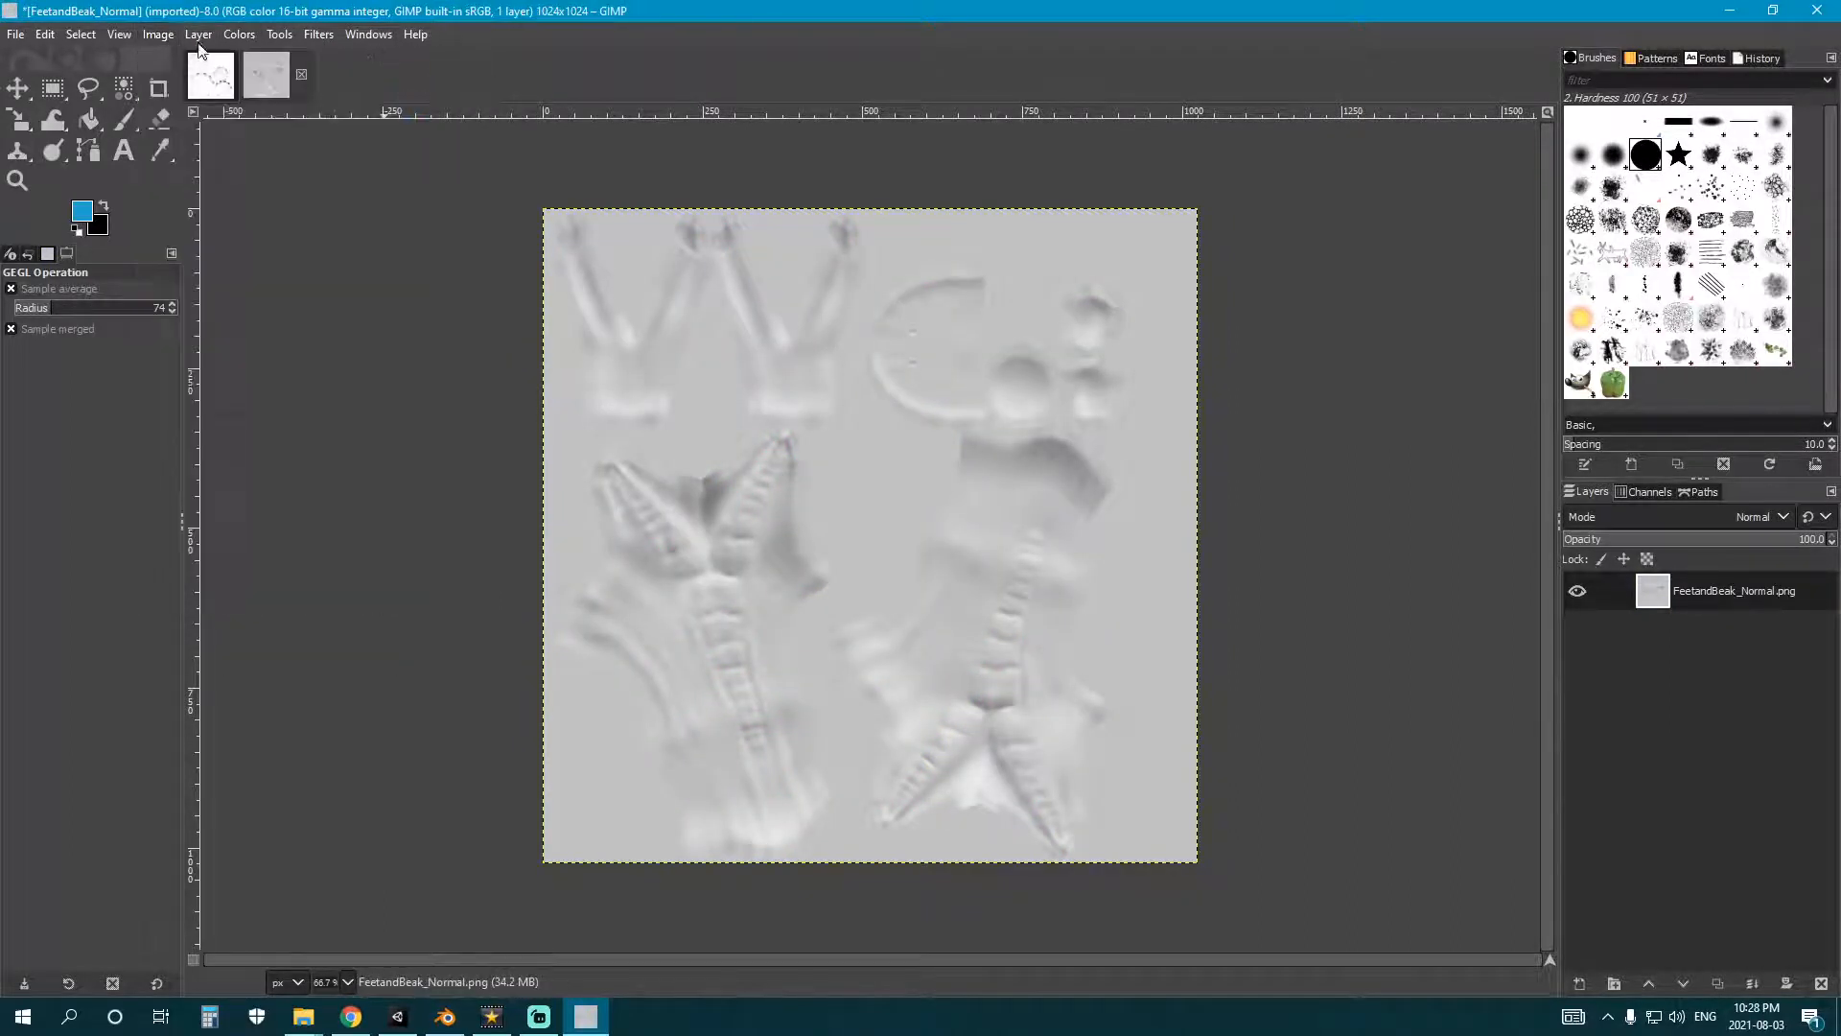
# - Adjust the grayscale feet and beak map with Brightness-Contrast, using brightness about -0.128 and contrast about 0.302
pyautogui.click(237, 36)
pyautogui.moveTo(239, 34)
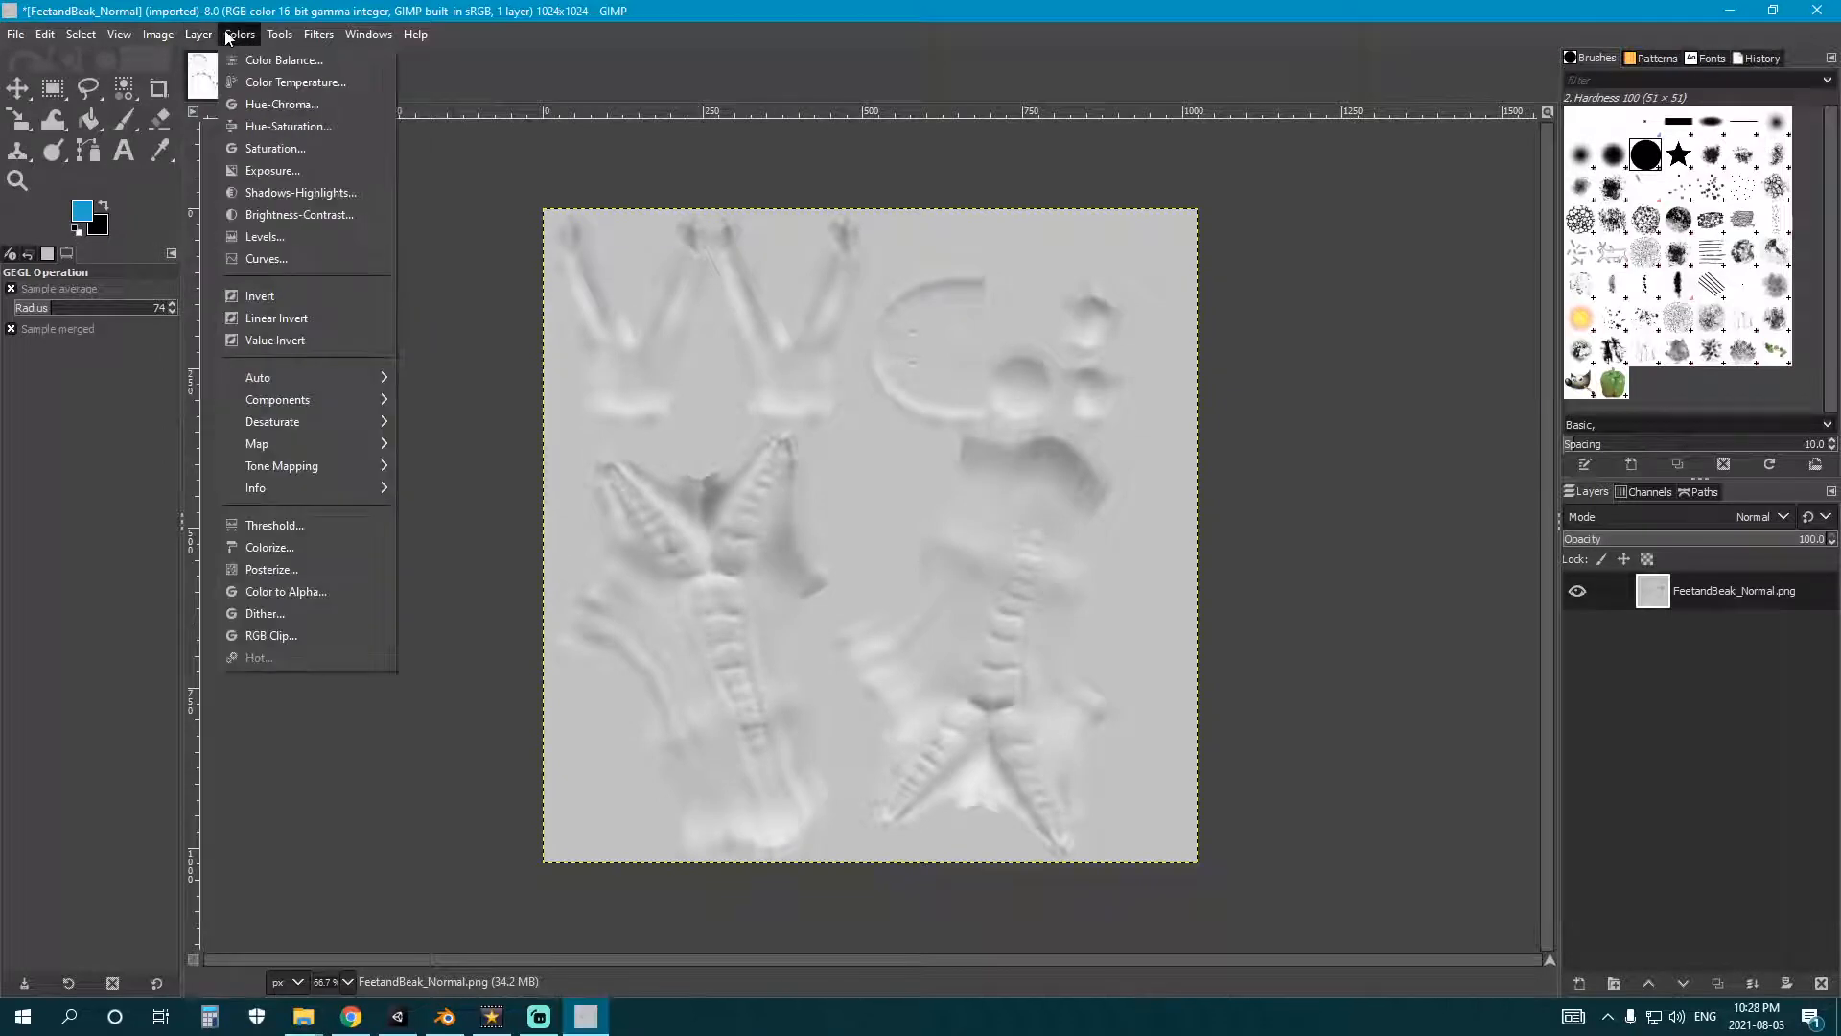
pyautogui.click(324, 217)
pyautogui.click(365, 234)
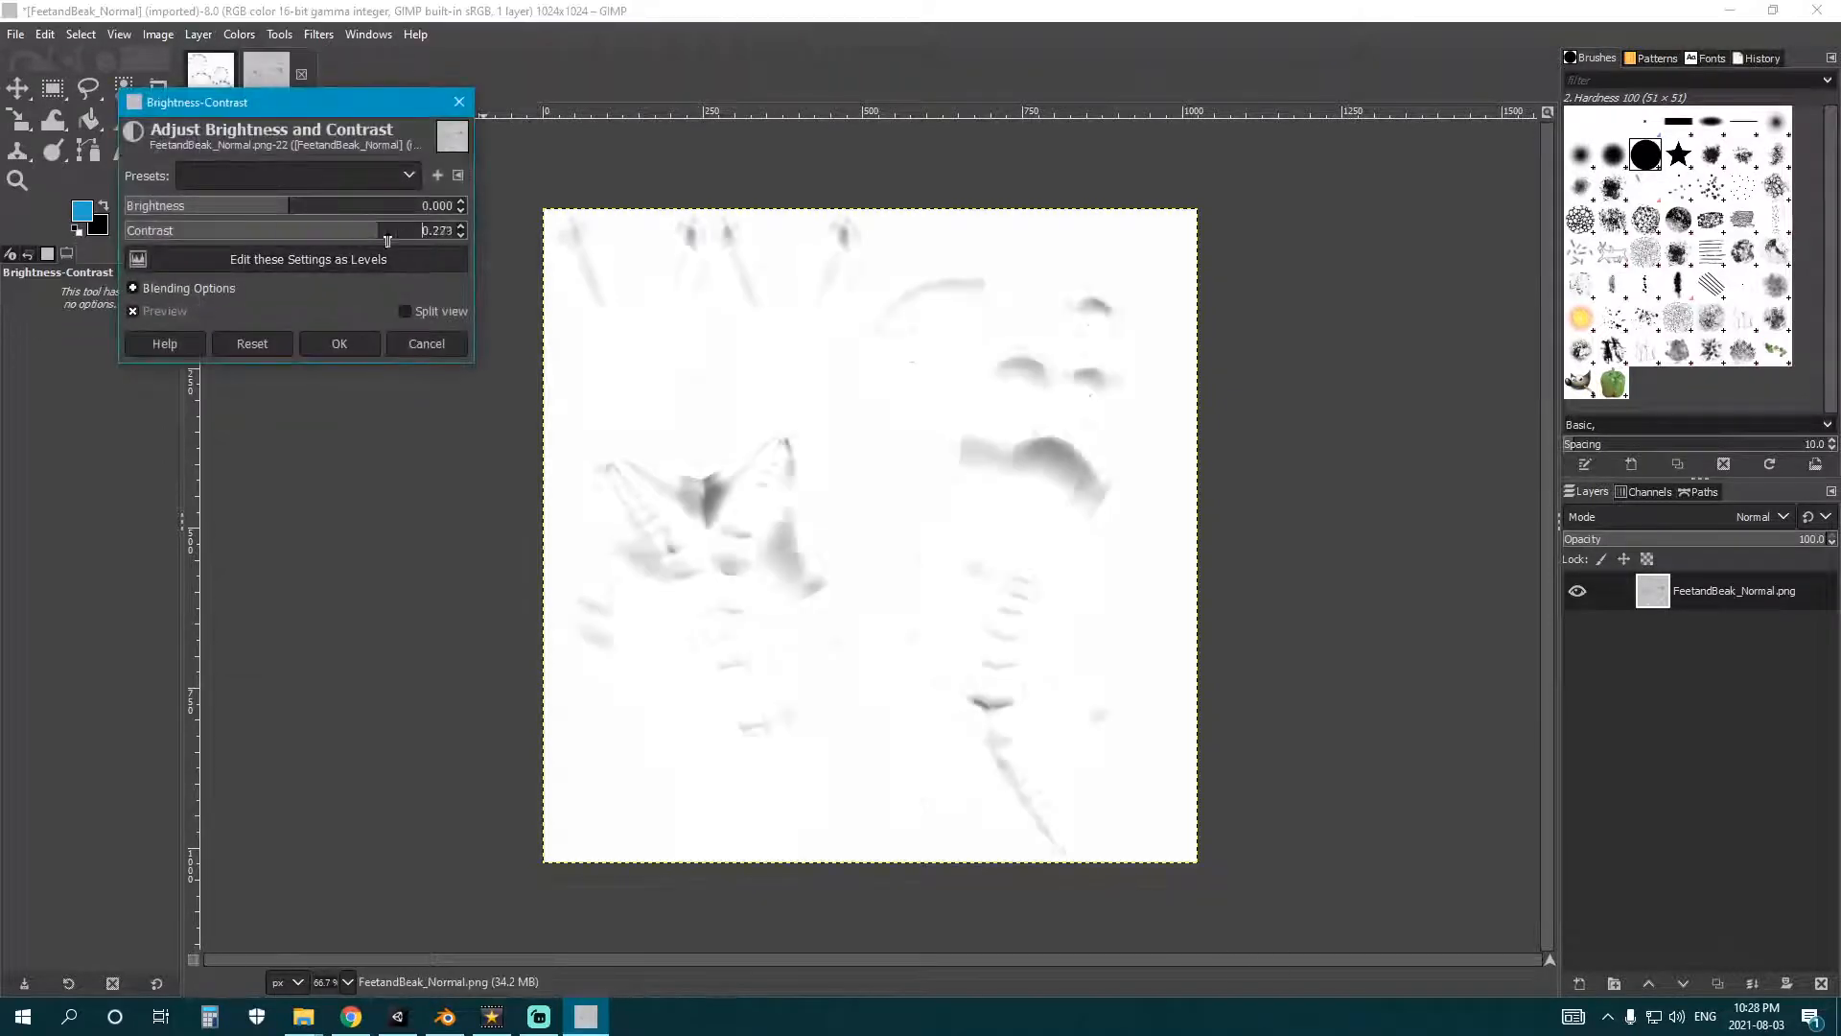
pyautogui.moveTo(366, 237); pyautogui.dragTo(358, 233)
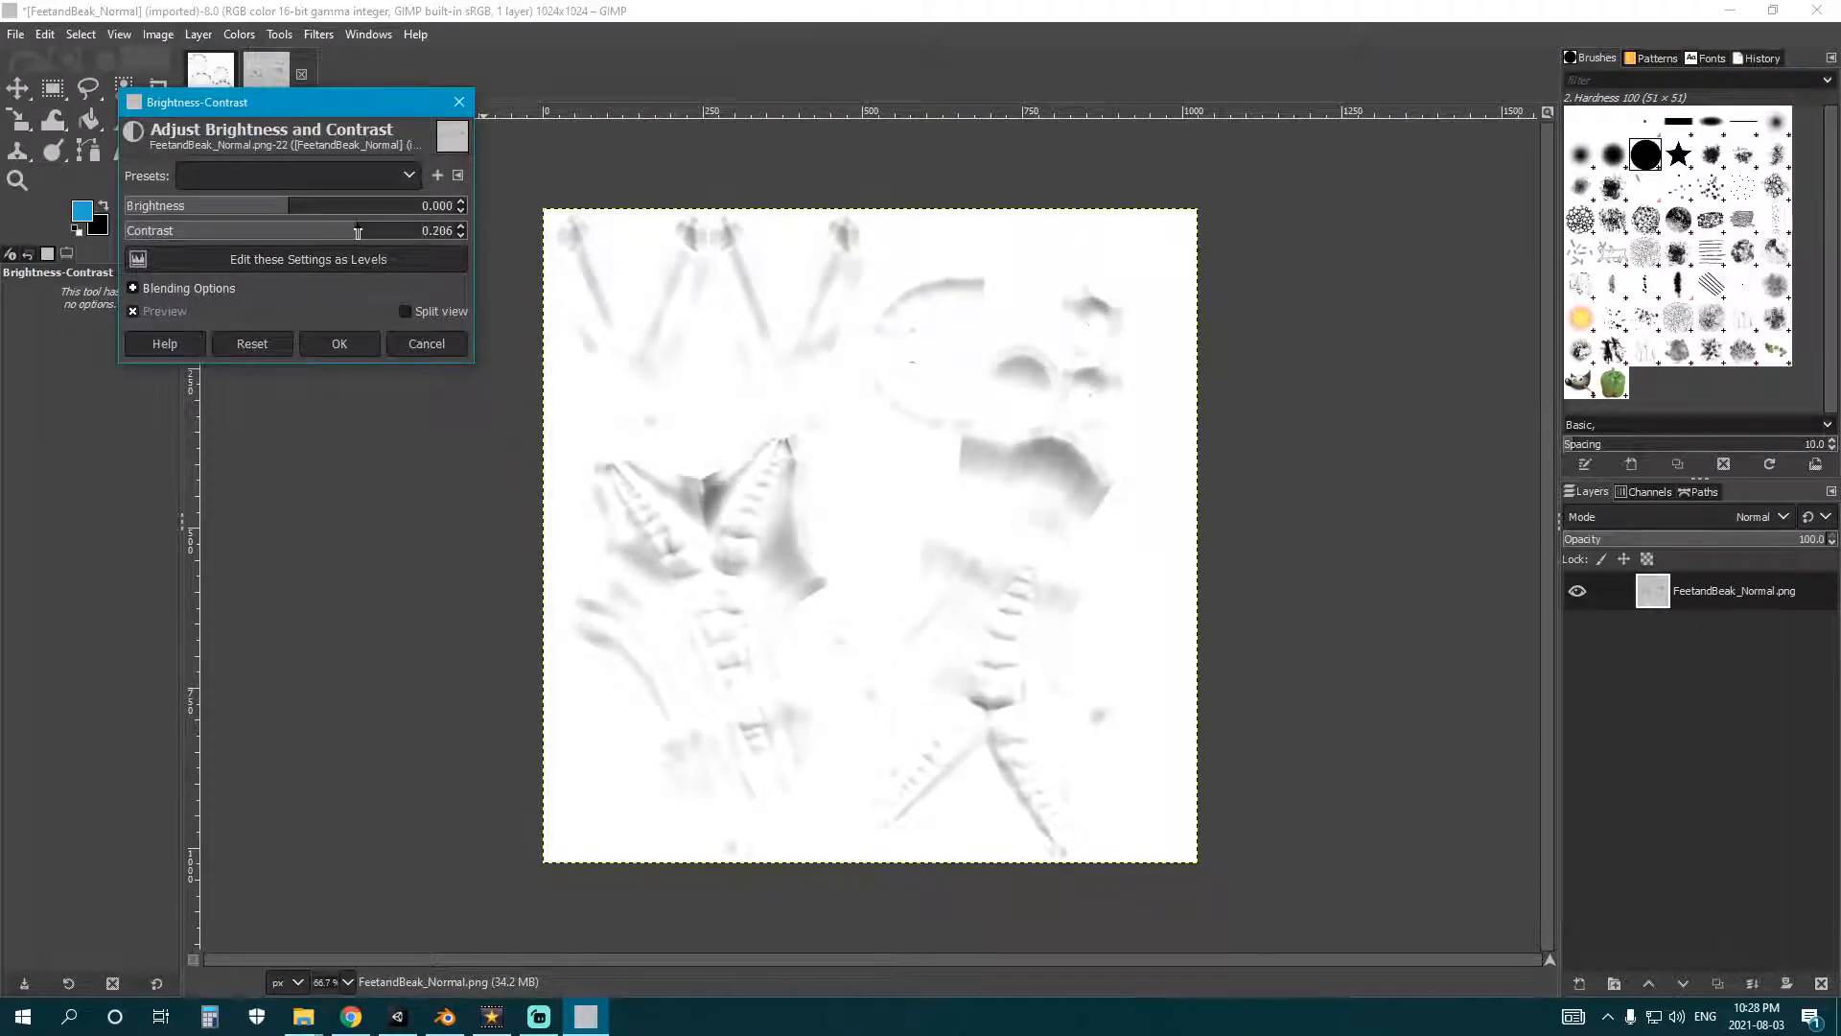
pyautogui.moveTo(248, 206); pyautogui.dragTo(244, 215)
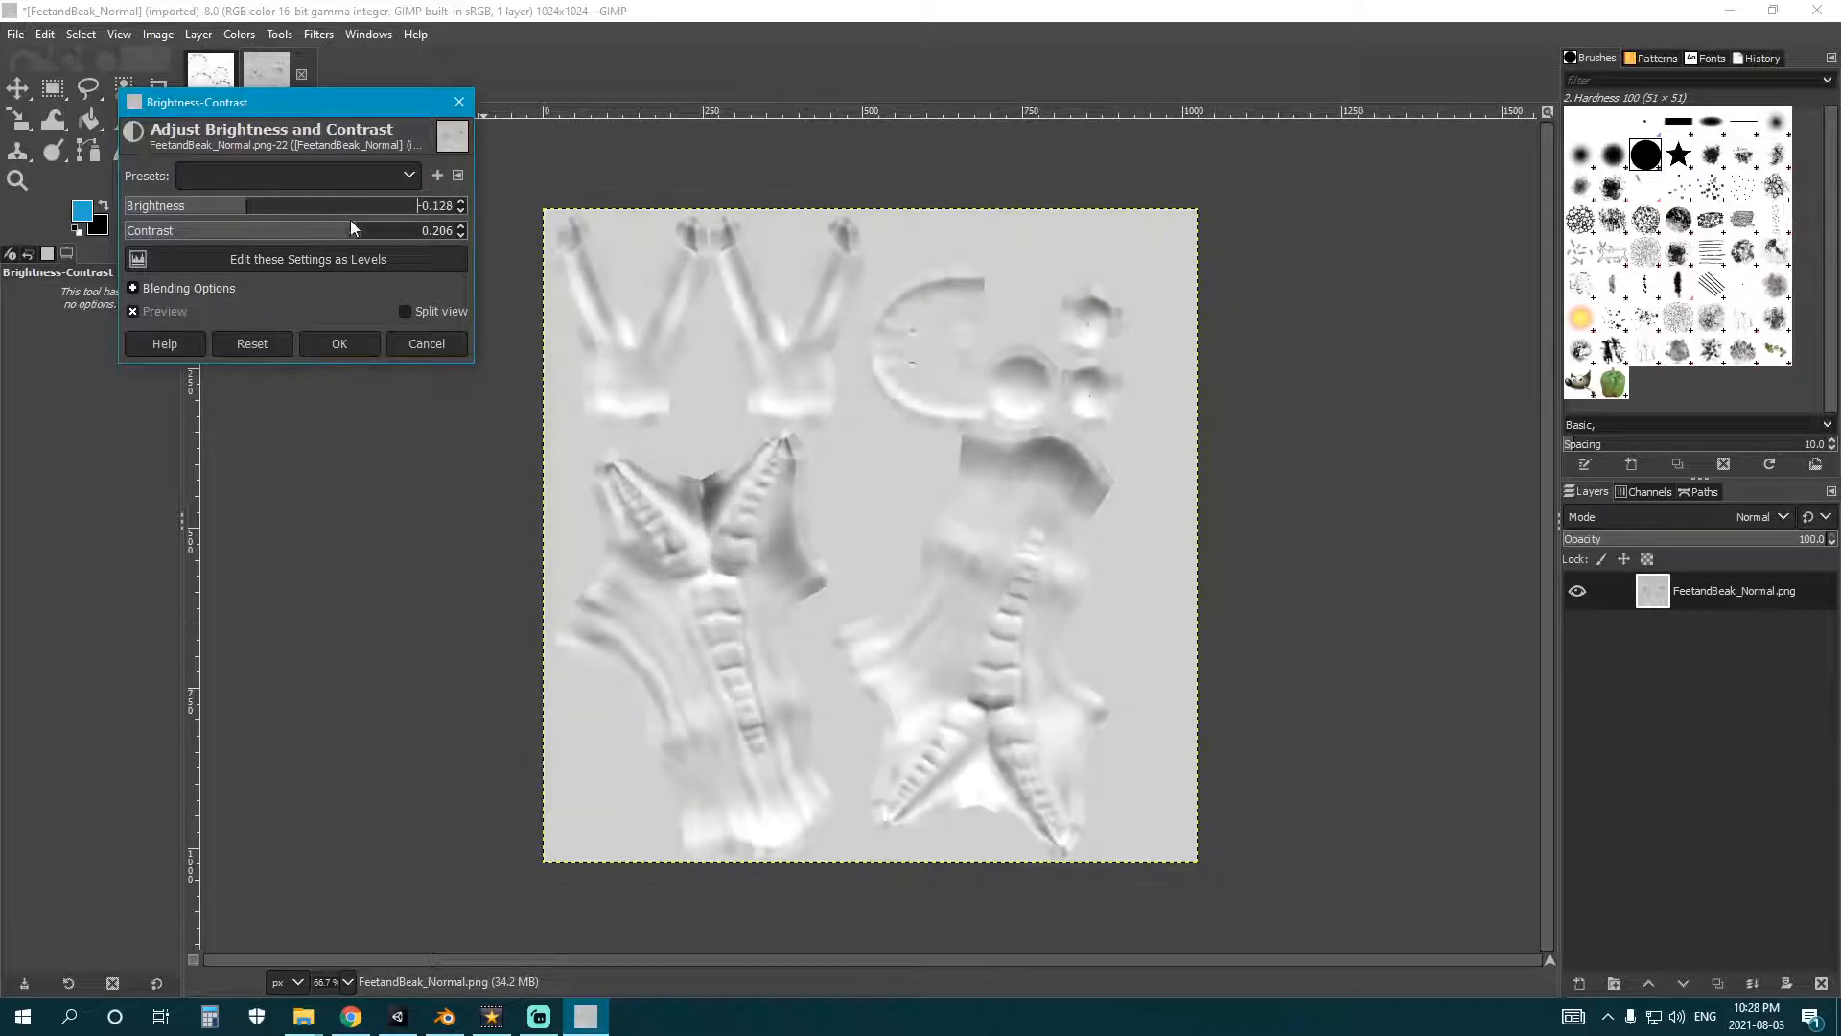
pyautogui.moveTo(352, 227); pyautogui.dragTo(389, 242)
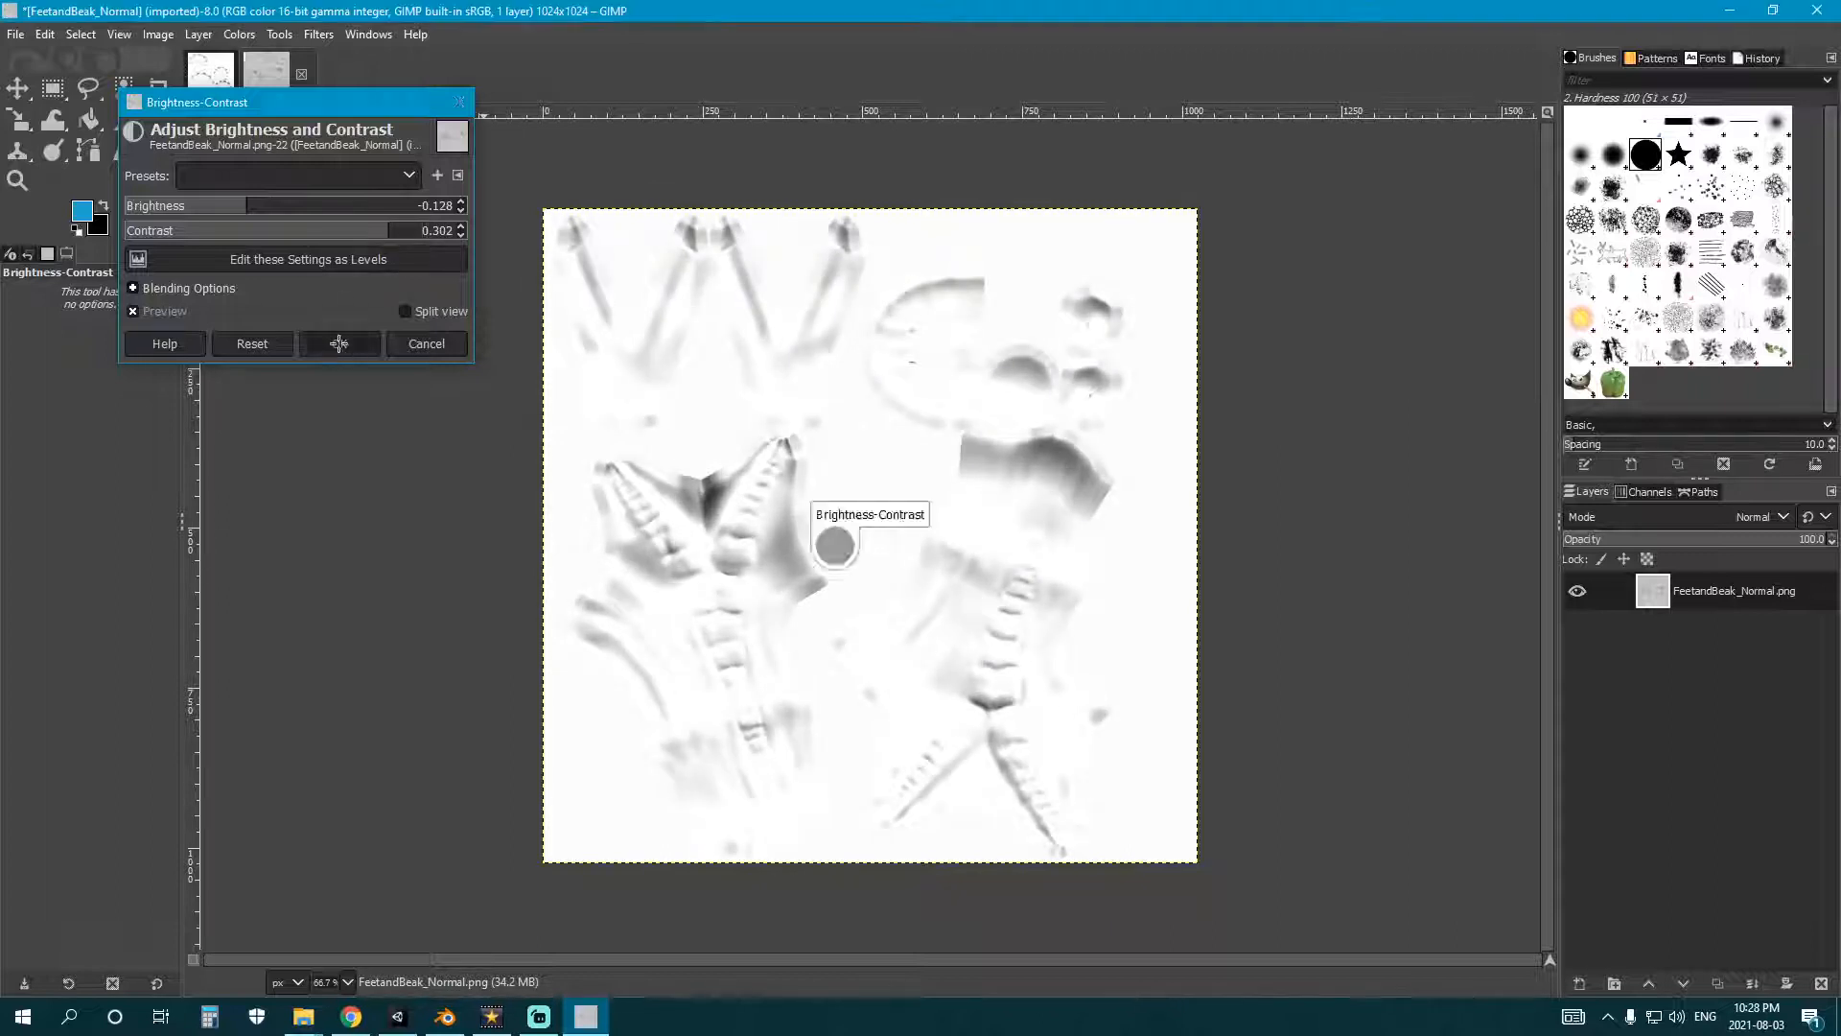
pyautogui.press('Return')
# - Deepen the feet and beak map's shadows with the Exposure adjustment, using black level about 0.063 and exposure about 0.116
pyautogui.click(239, 33)
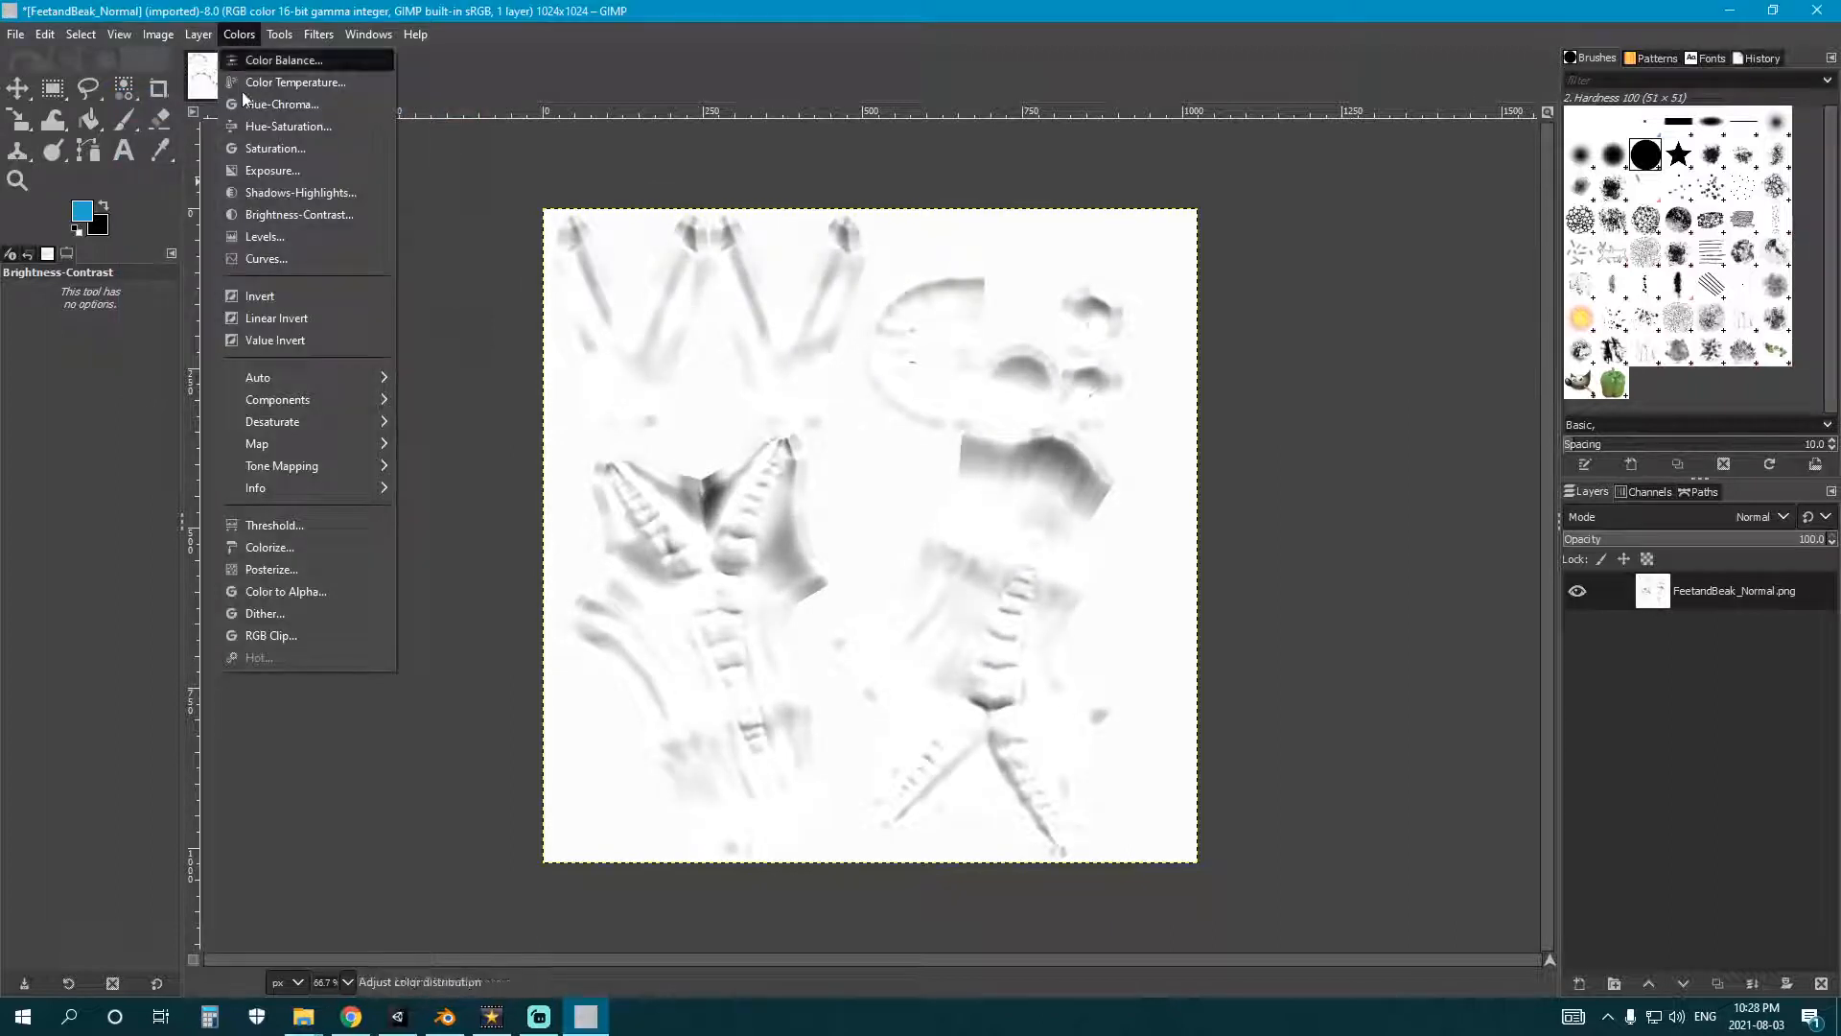
pyautogui.click(310, 169)
pyautogui.click(498, 611)
pyautogui.moveTo(498, 611)
pyautogui.mouseDown()
pyautogui.moveTo(556, 585)
pyautogui.moveTo(466, 606)
pyautogui.moveTo(485, 608)
pyautogui.mouseUp()
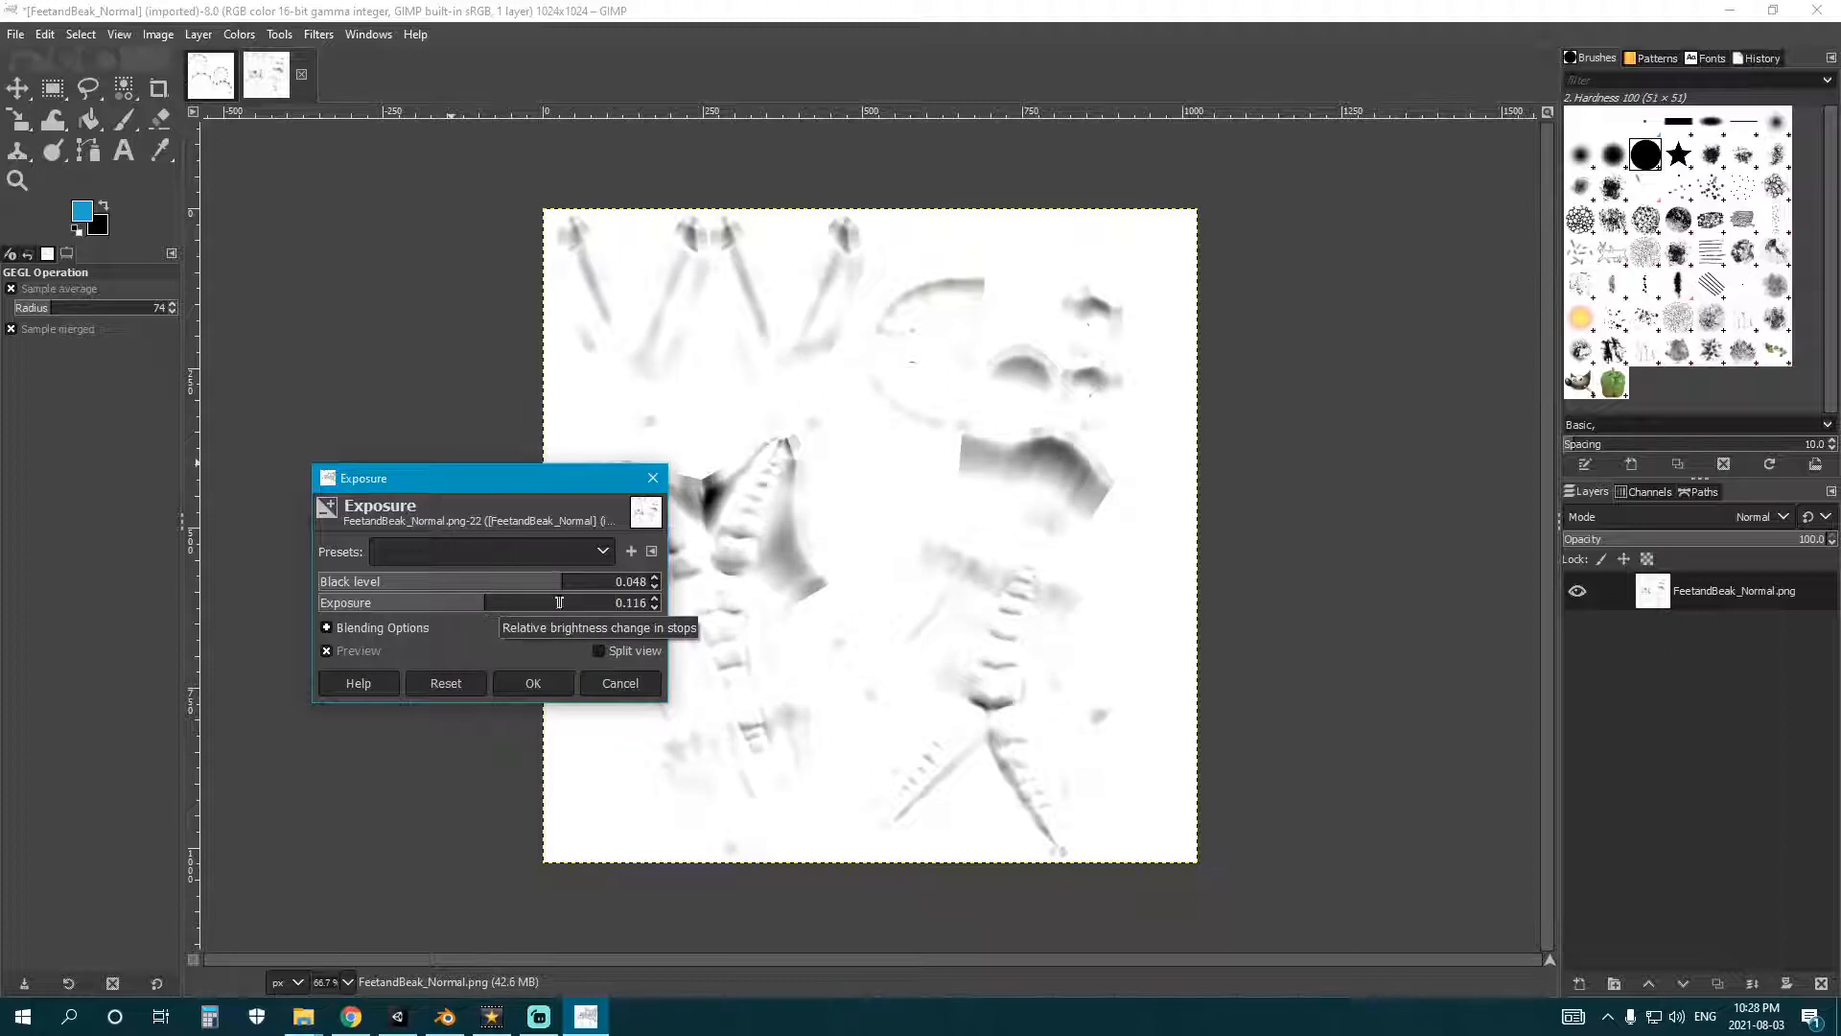
pyautogui.moveTo(561, 581)
pyautogui.mouseDown()
pyautogui.moveTo(608, 582)
pyautogui.moveTo(423, 584)
pyautogui.moveTo(573, 594)
pyautogui.mouseUp()
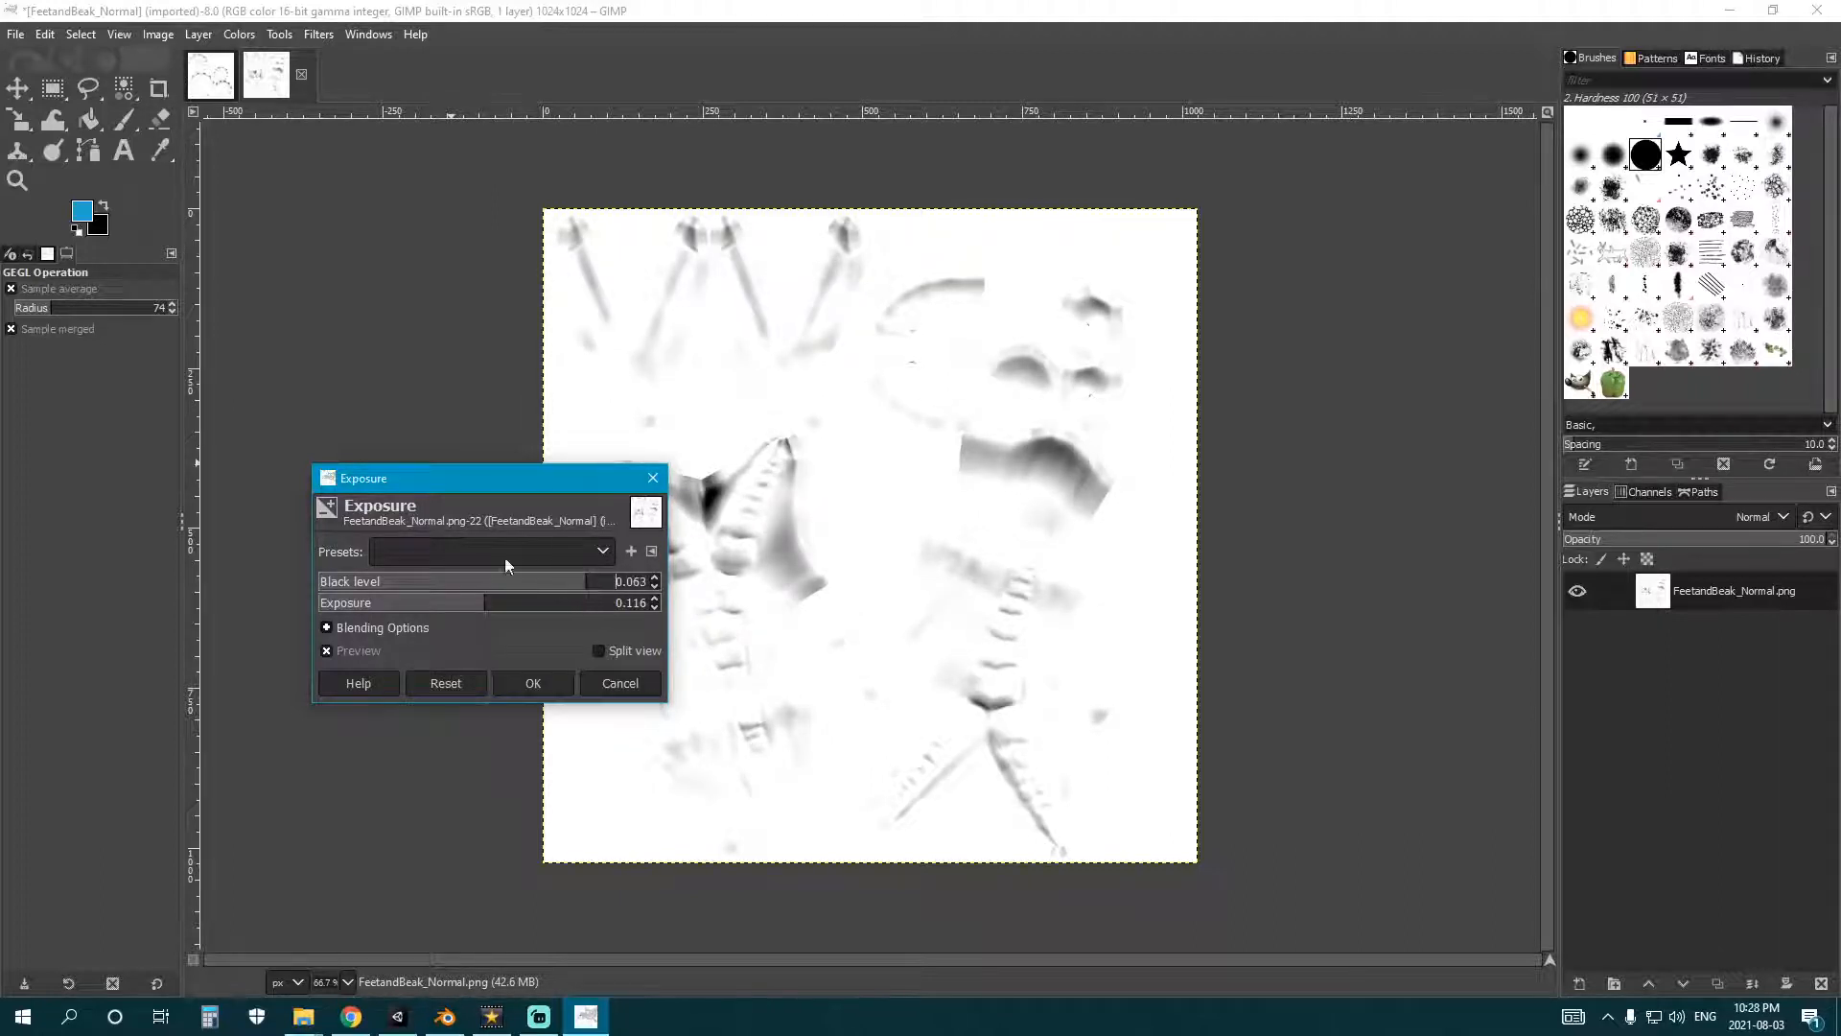
pyautogui.click(535, 683)
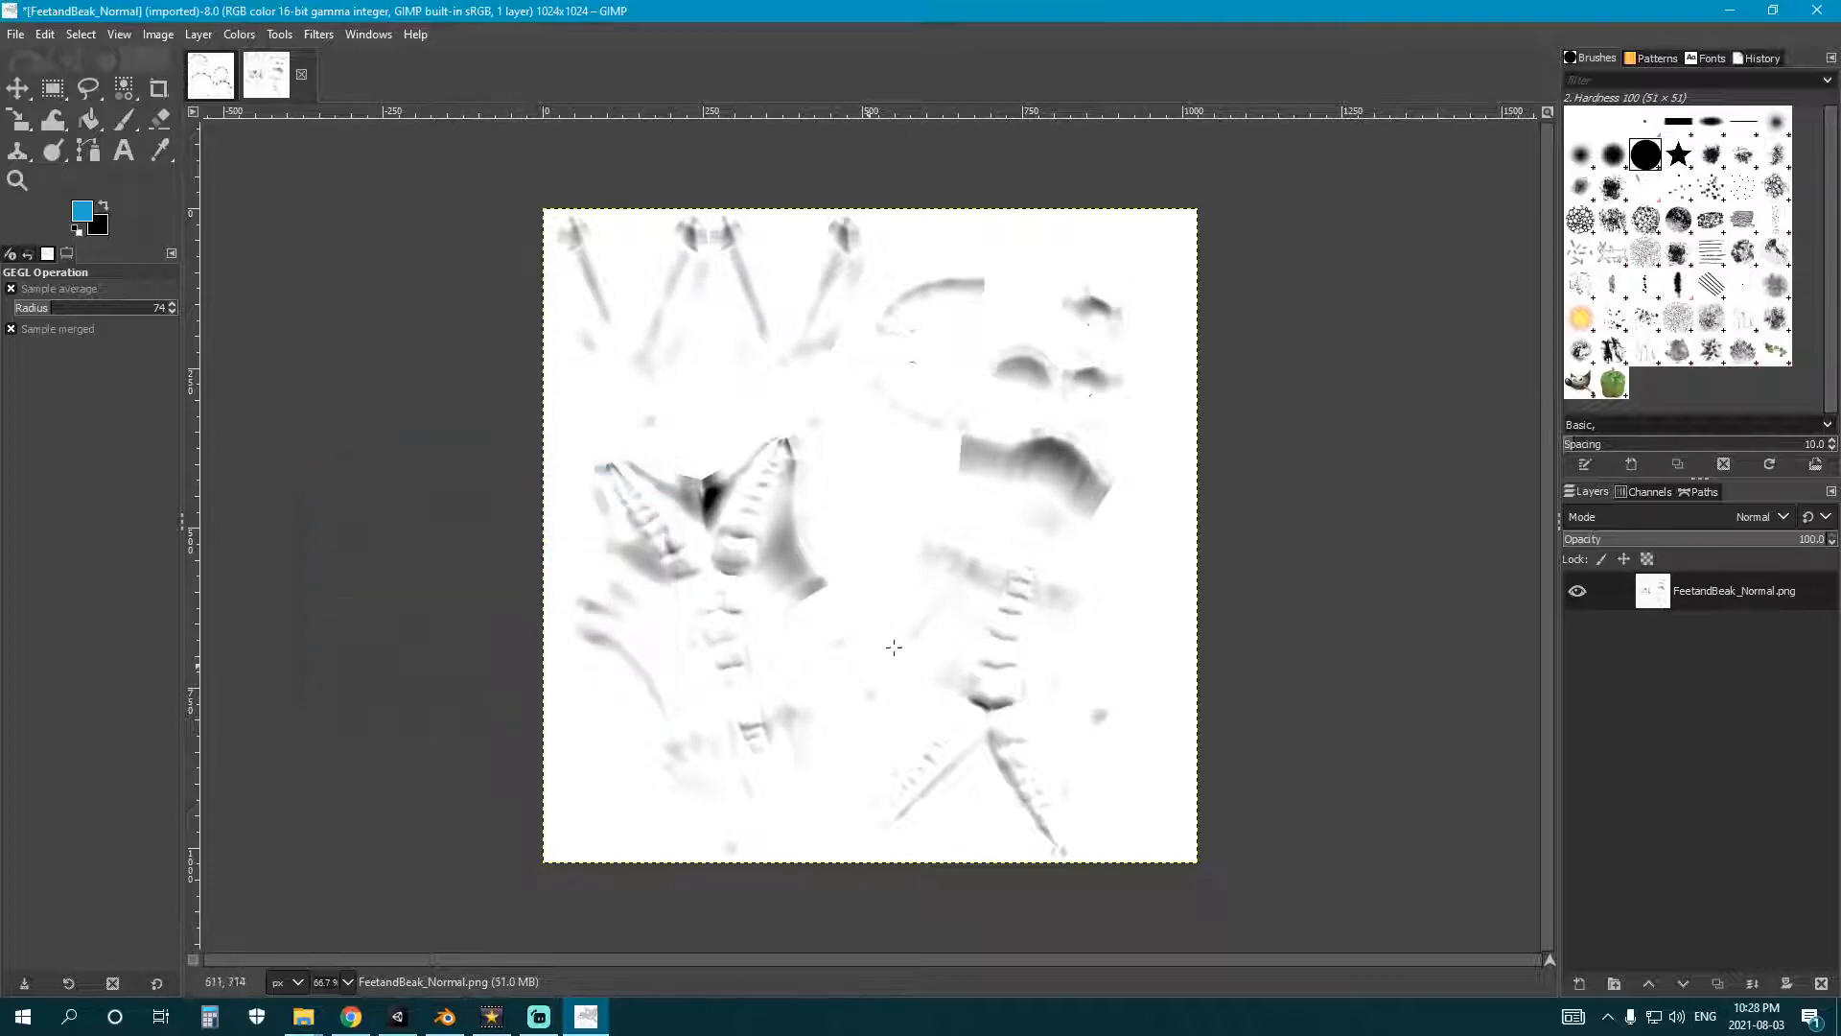
# - Export the adjusted feet and beak map as FeetandBeak_AO.png to the CrashCourseTextures folder with the default PNG options
pyautogui.click(24, 38)
pyautogui.click(77, 331)
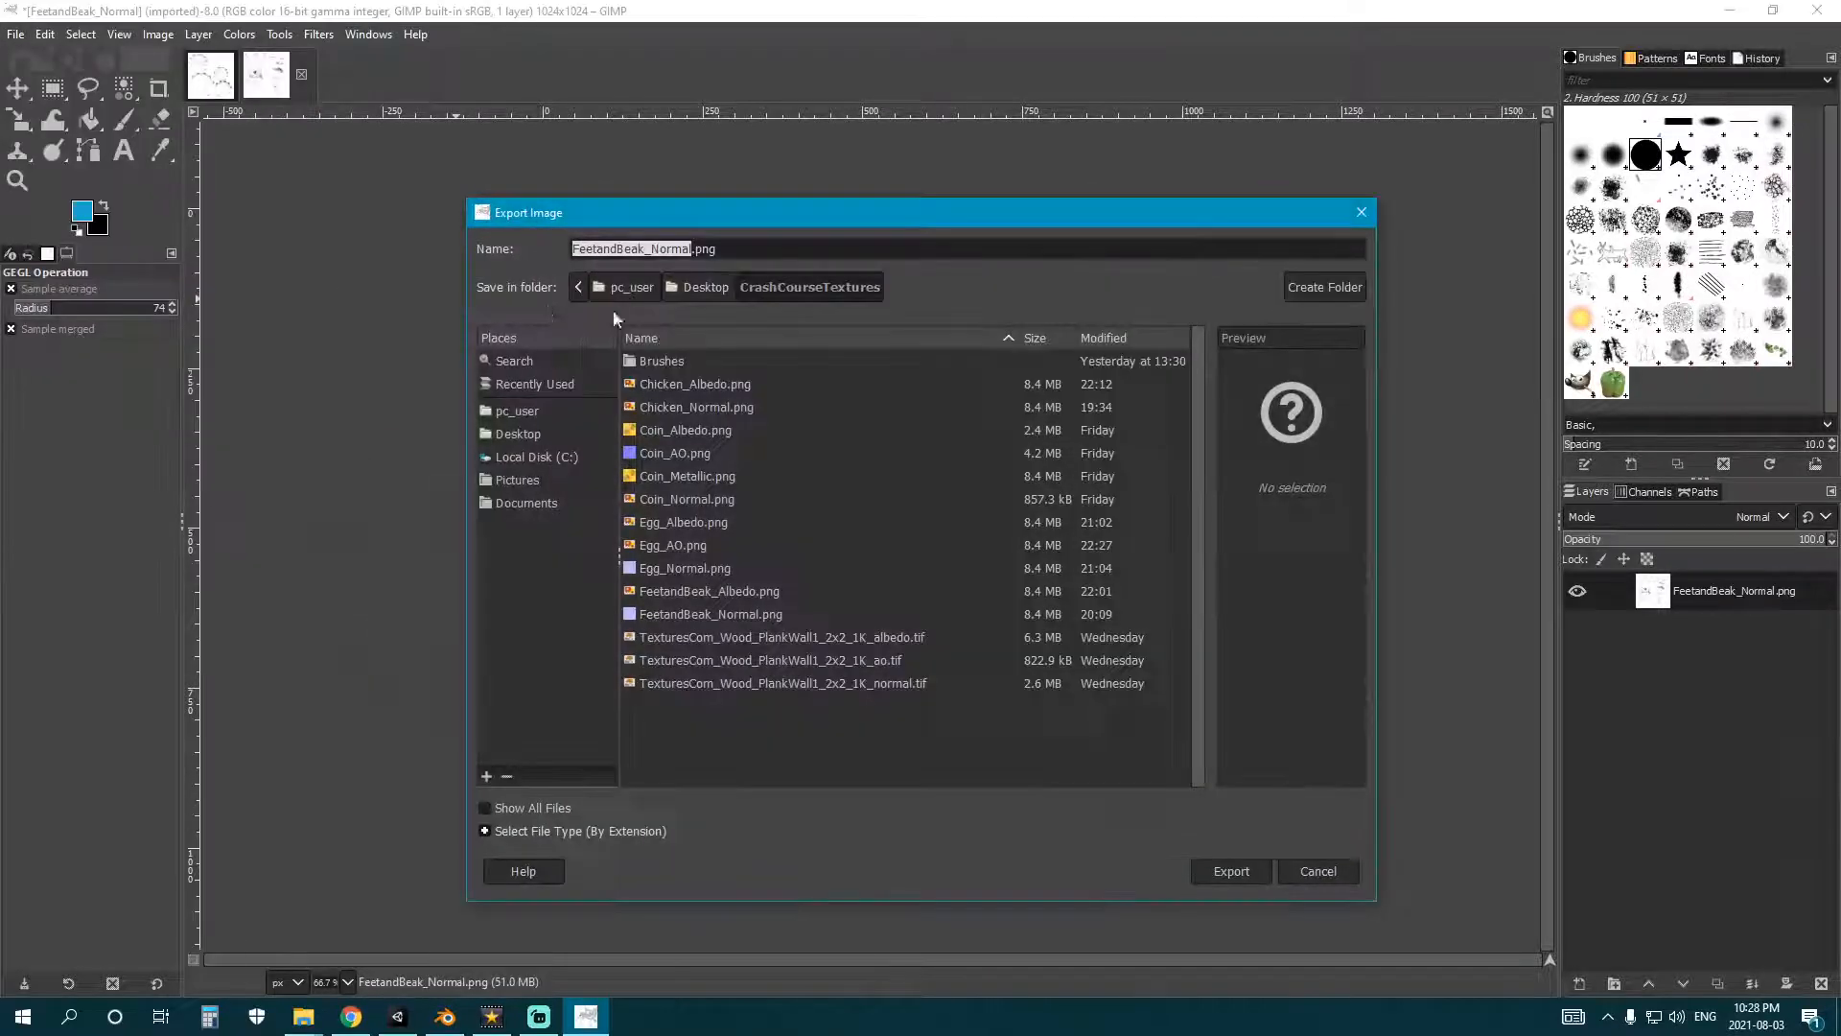
pyautogui.click(689, 248)
pyautogui.doubleClick(662, 248)
pyautogui.write('AO')
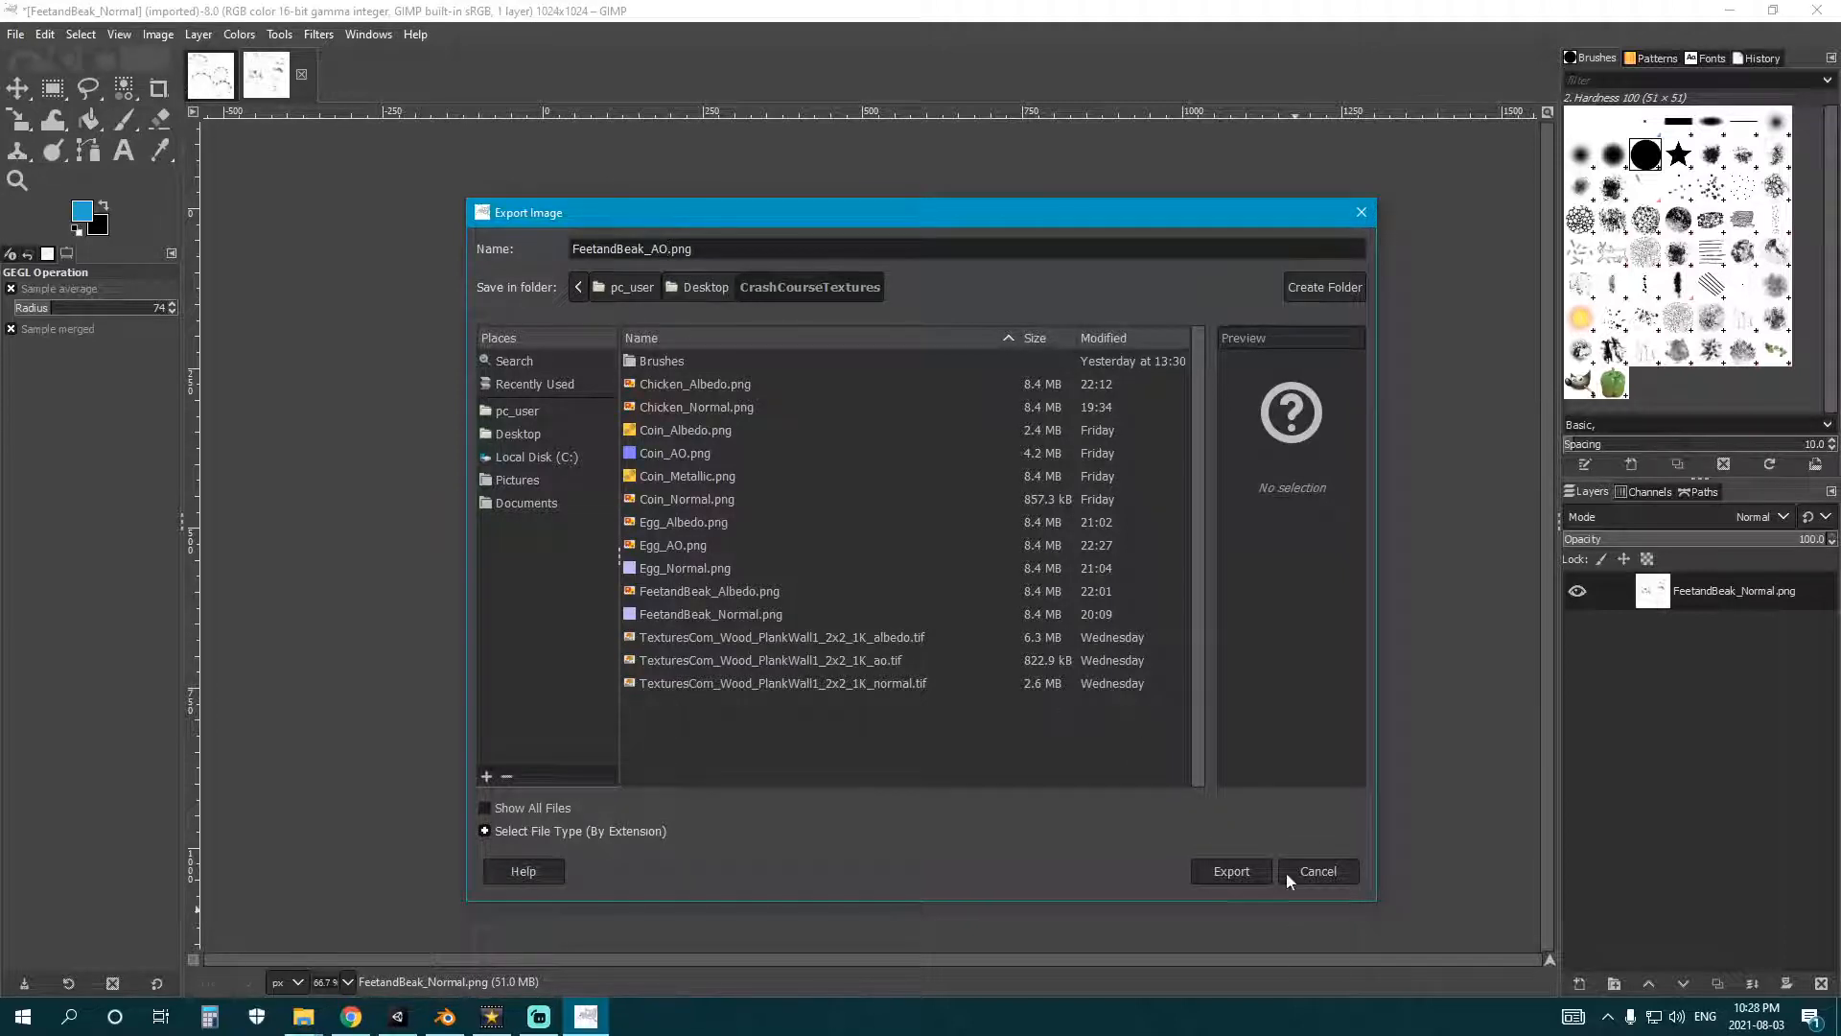
pyautogui.press('Return')
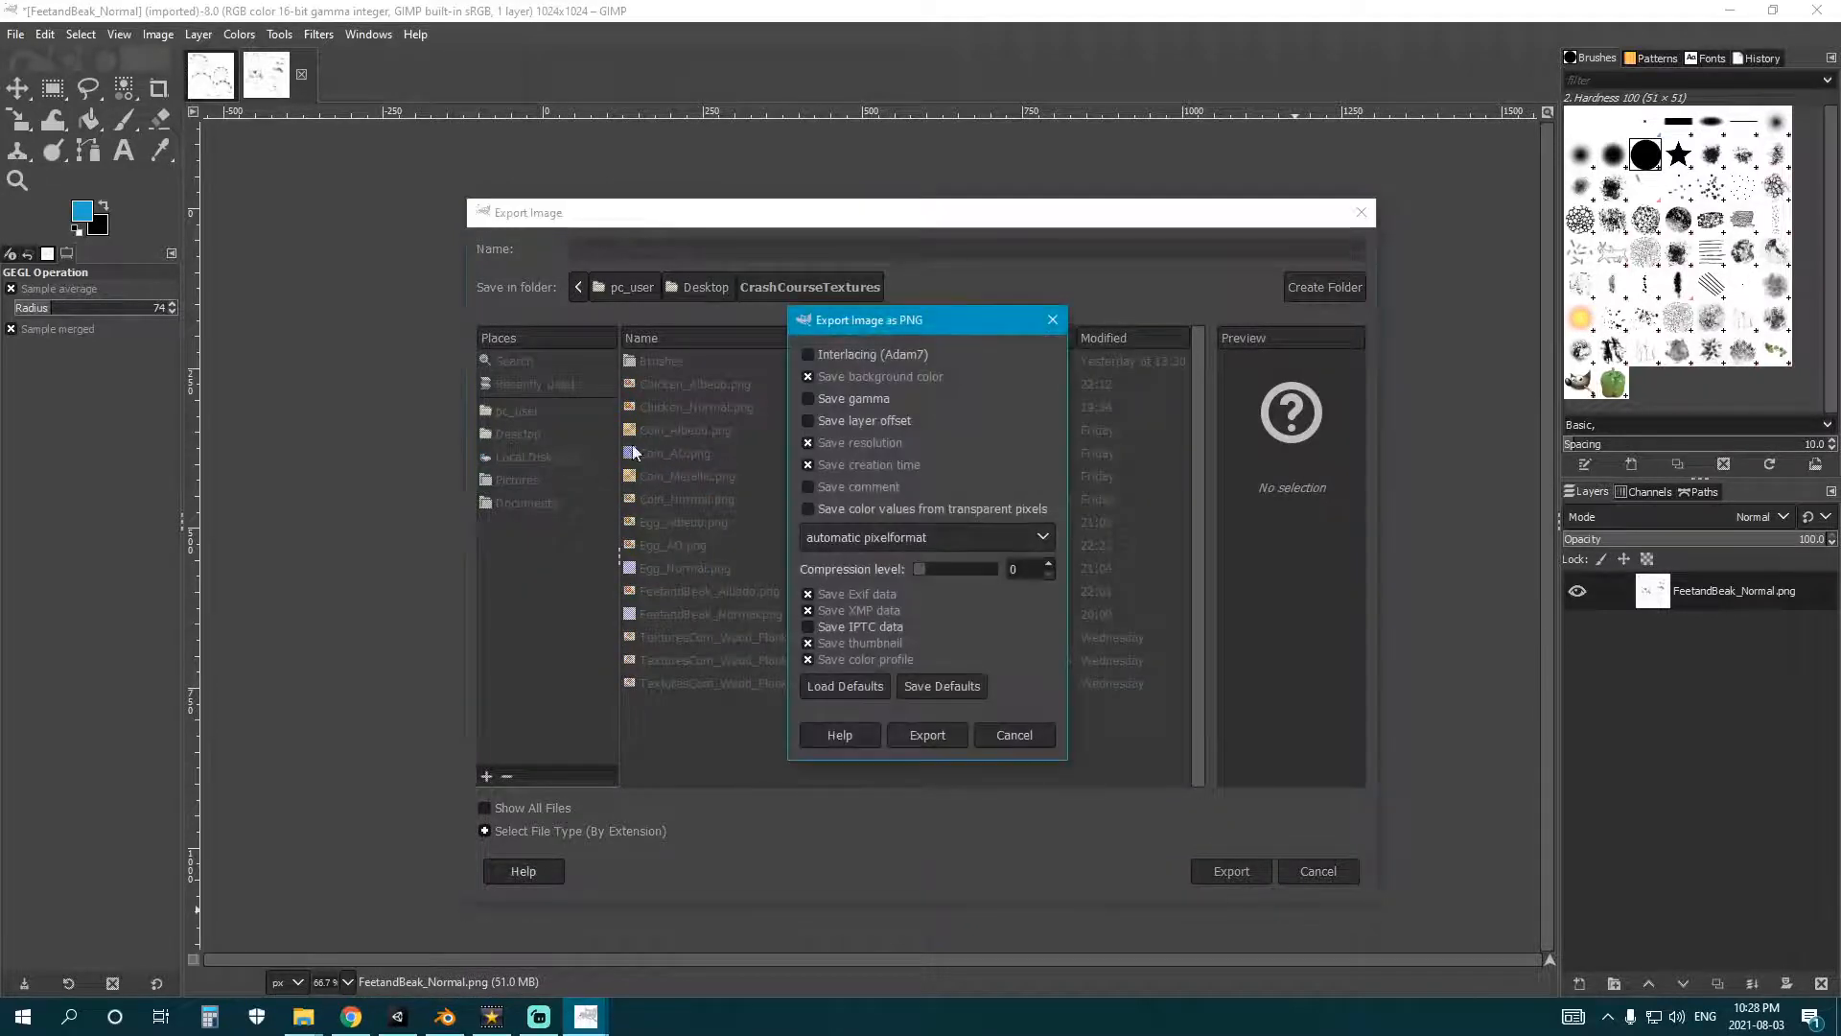
pyautogui.click(928, 737)
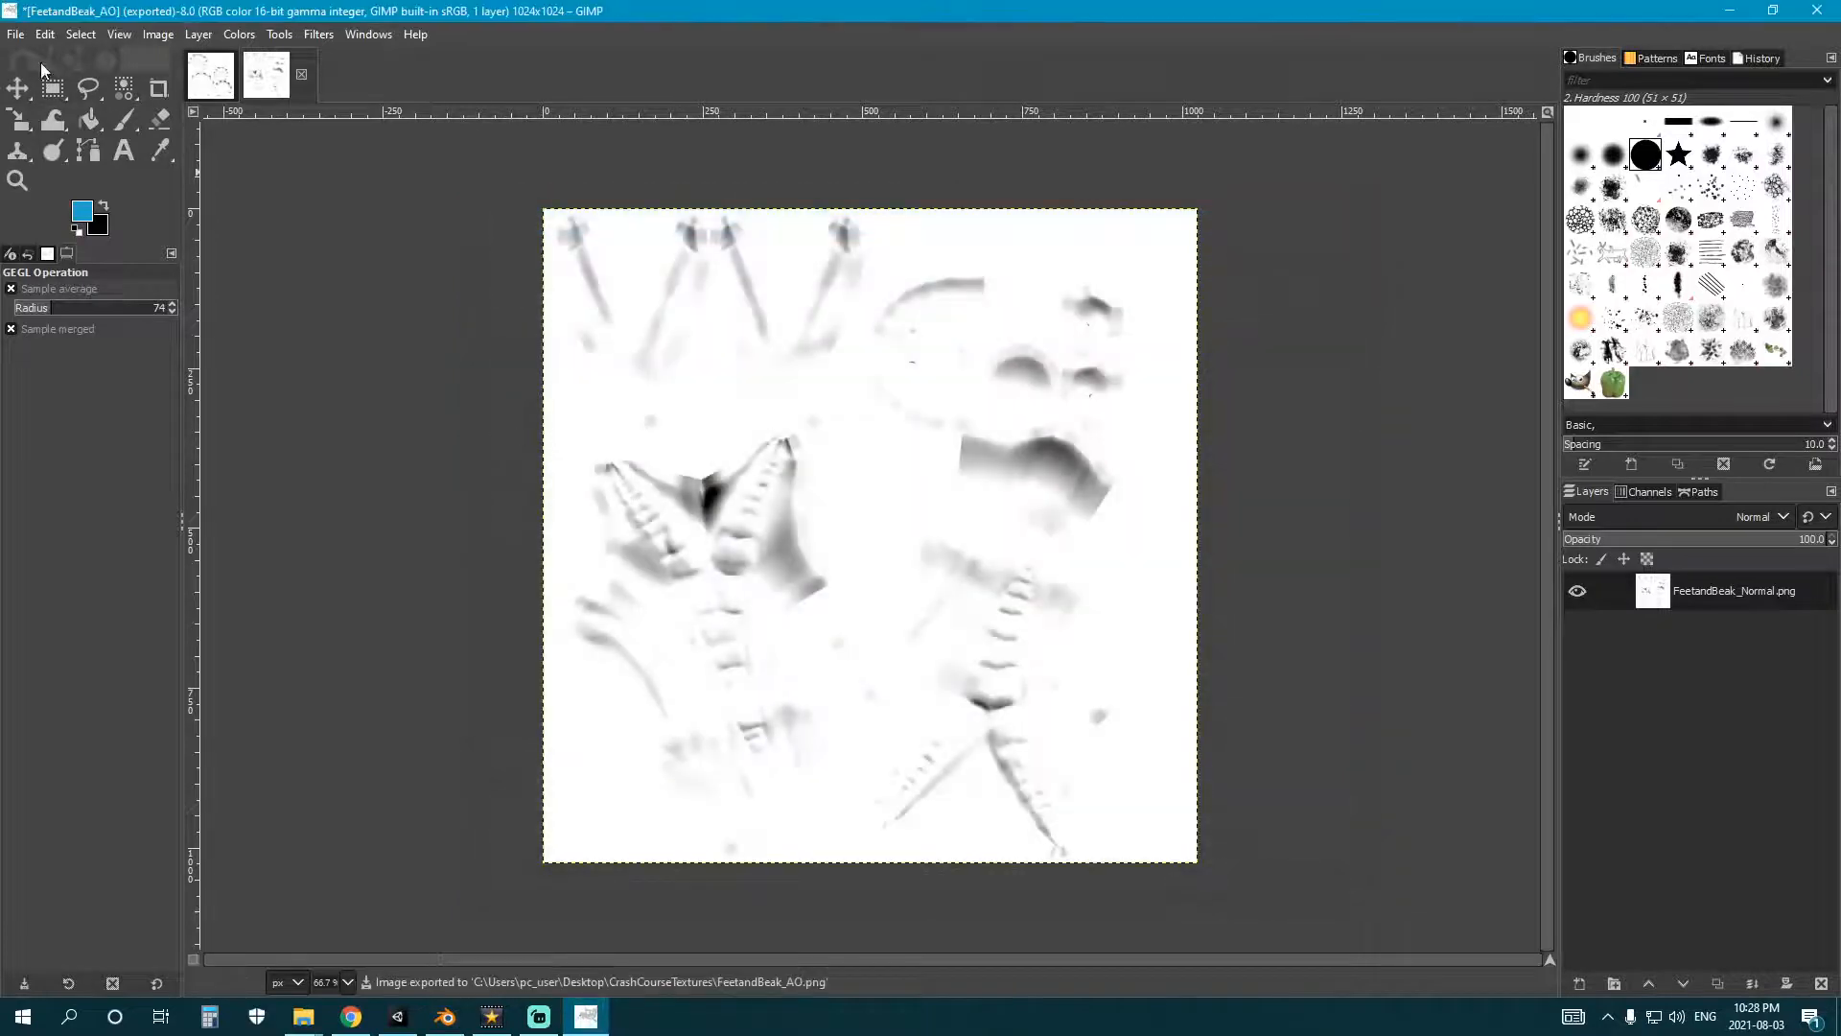
# - Open Chicken_Normal.png from the CrashCourseTextures folder
pyautogui.click(16, 35)
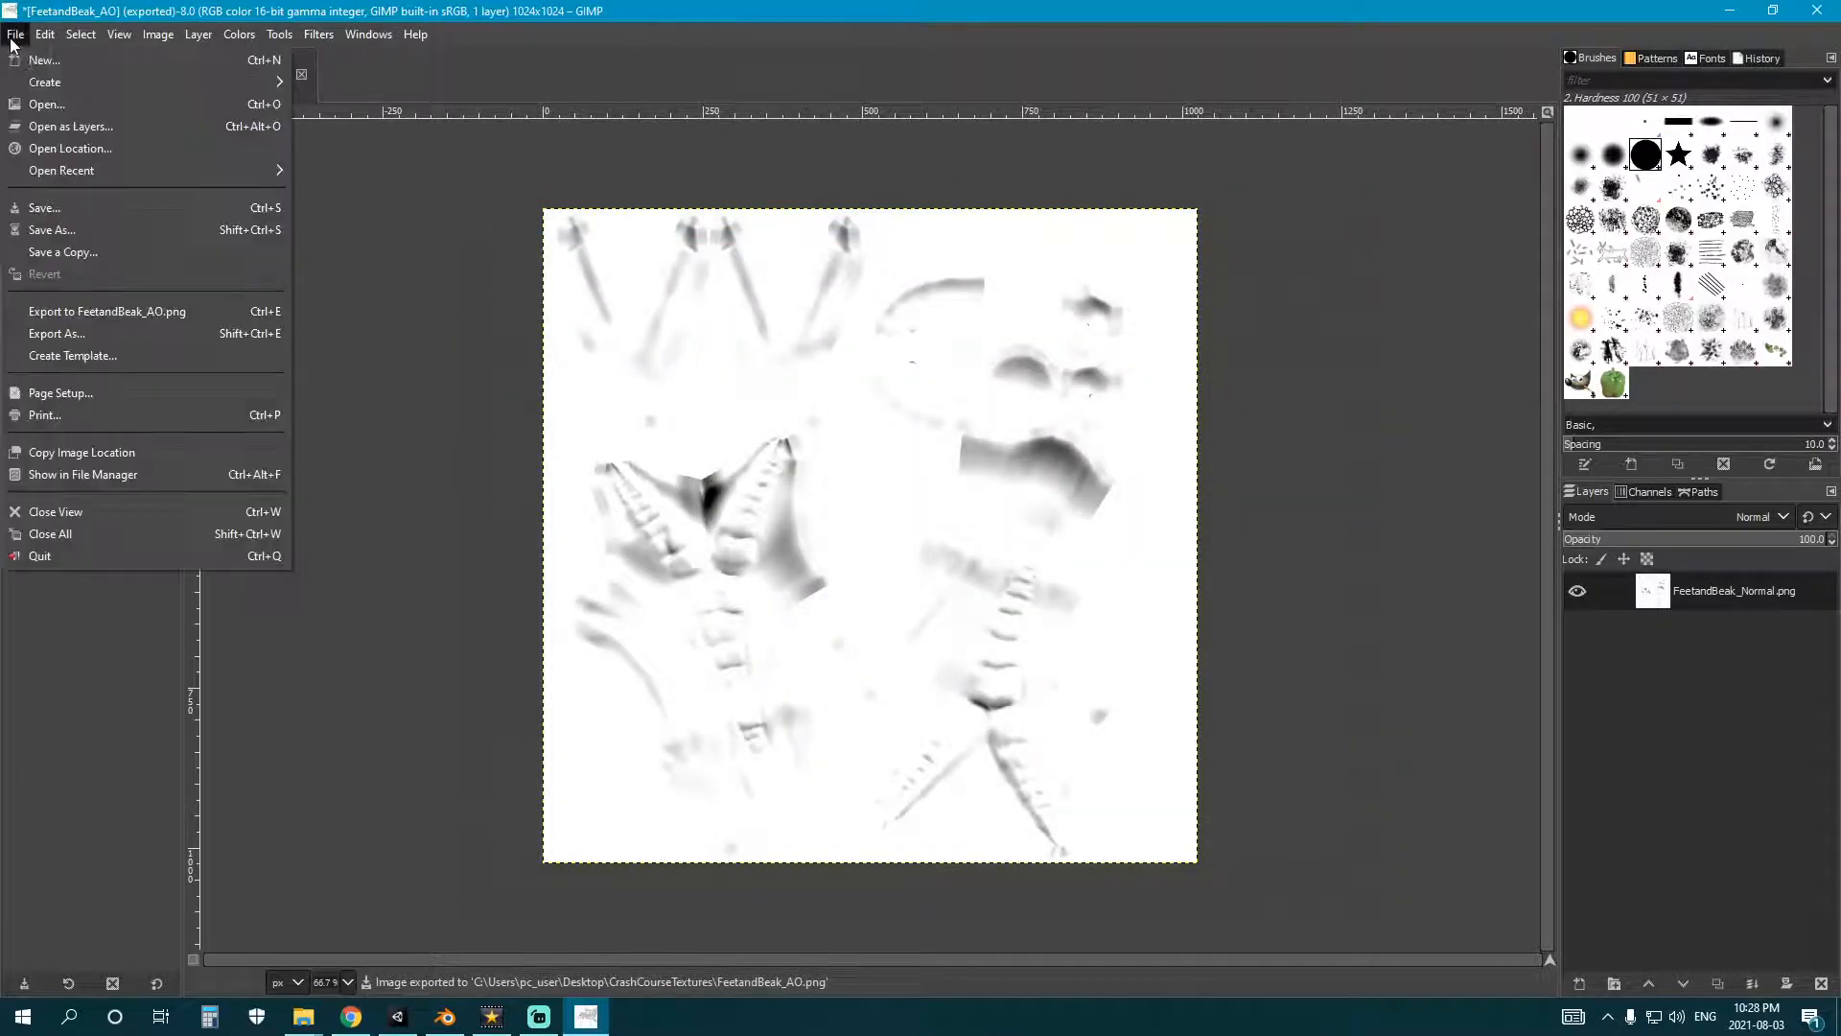
pyautogui.click(69, 106)
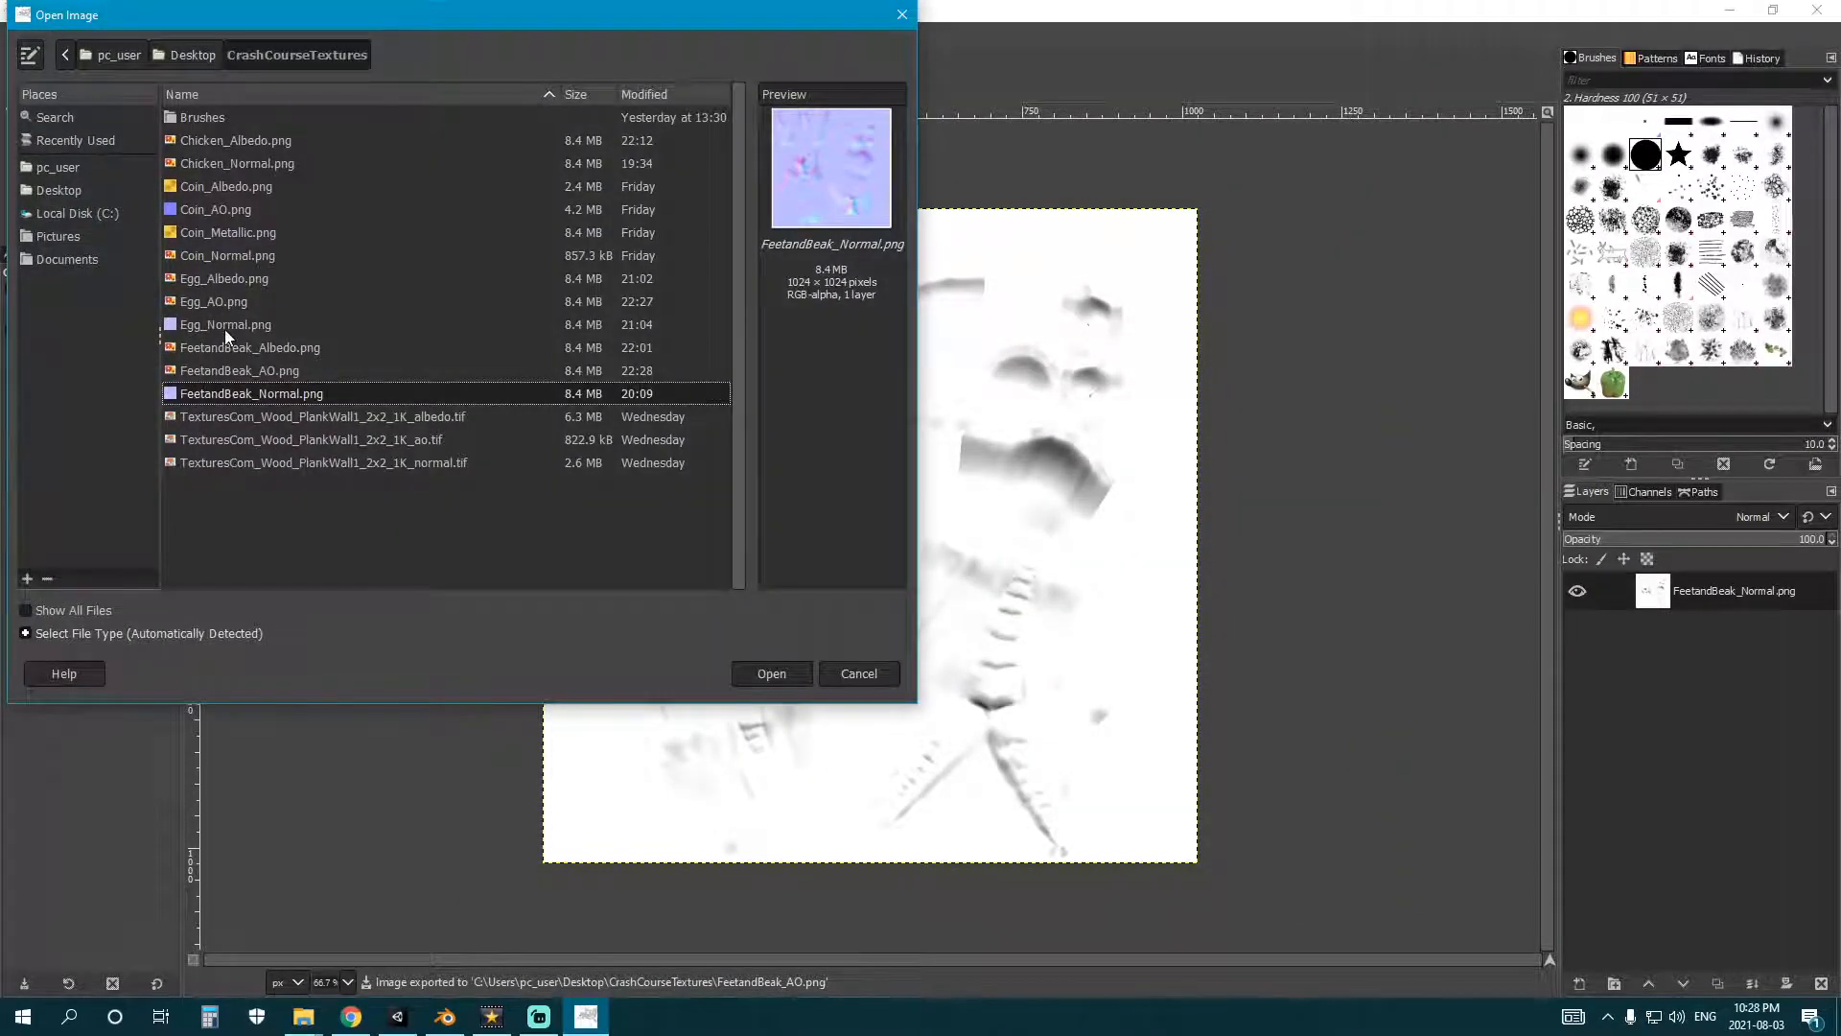
pyautogui.click(244, 165)
pyautogui.click(769, 672)
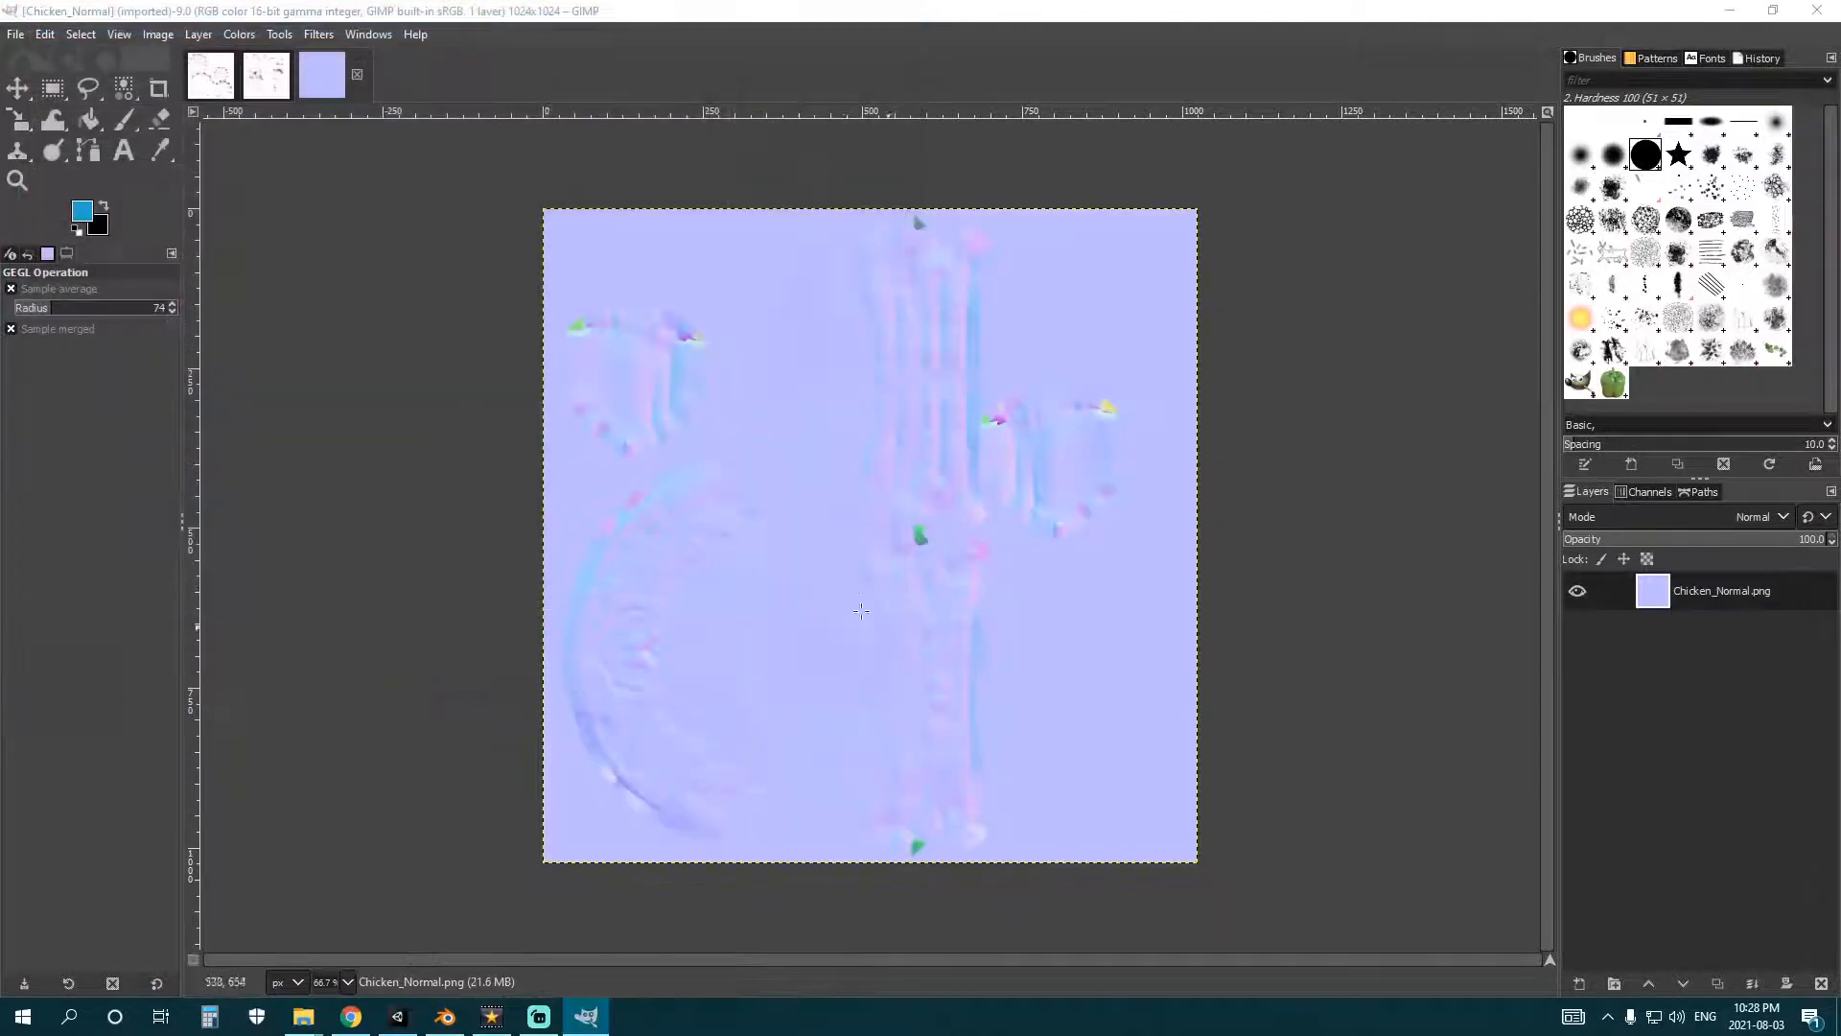
# - Convert the chicken normal map to grayscale and set its color mode back to RGB
pyautogui.click(231, 36)
pyautogui.click(226, 36)
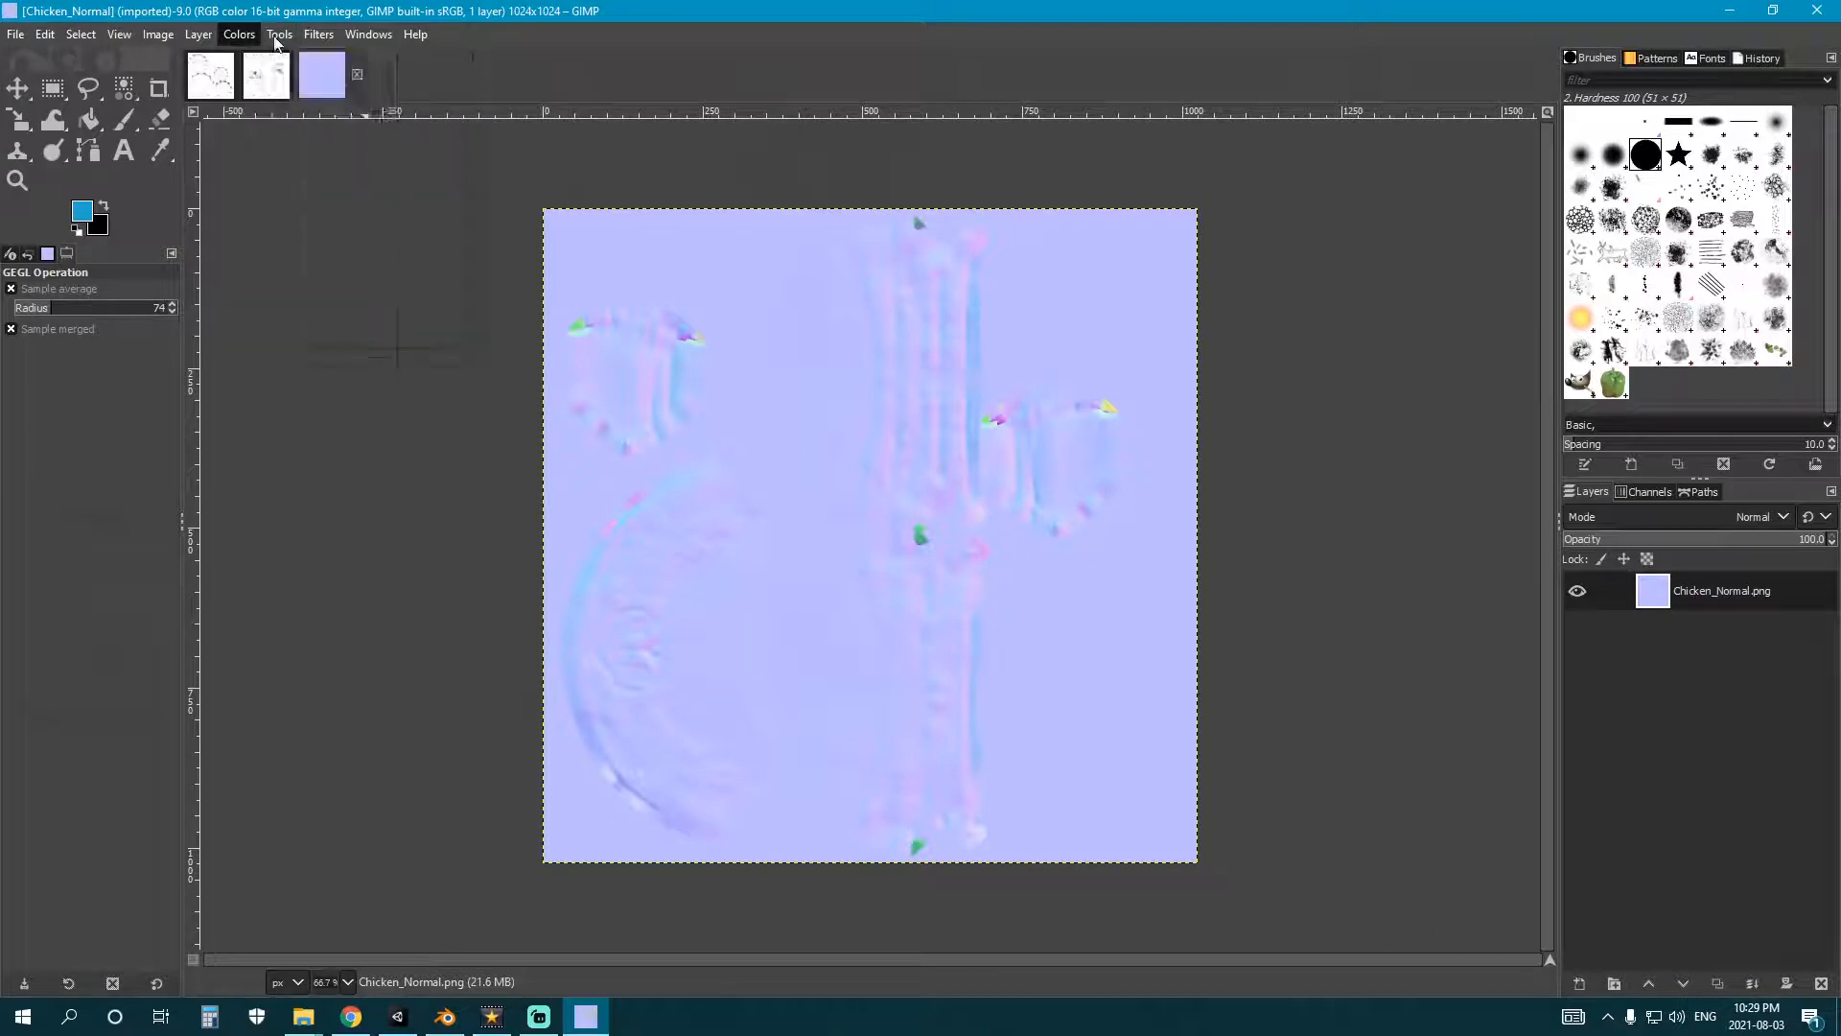
pyautogui.click(318, 35)
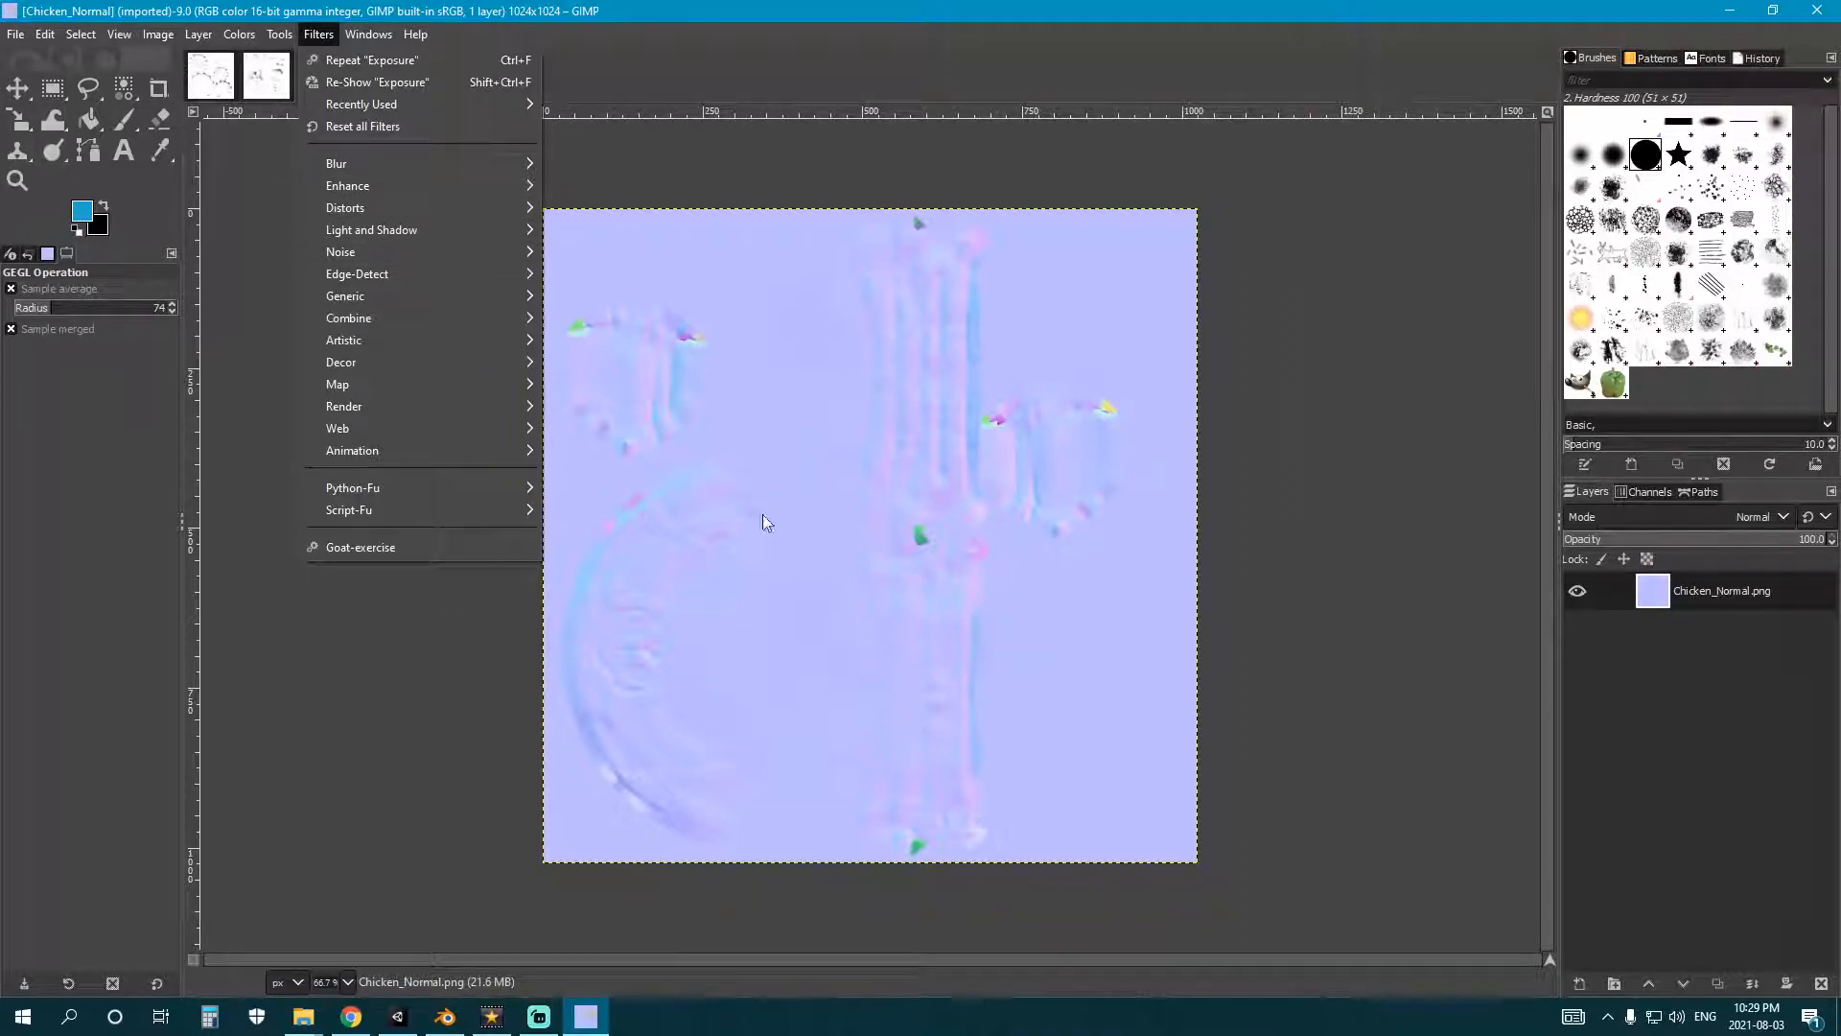
pyautogui.moveTo(158, 36)
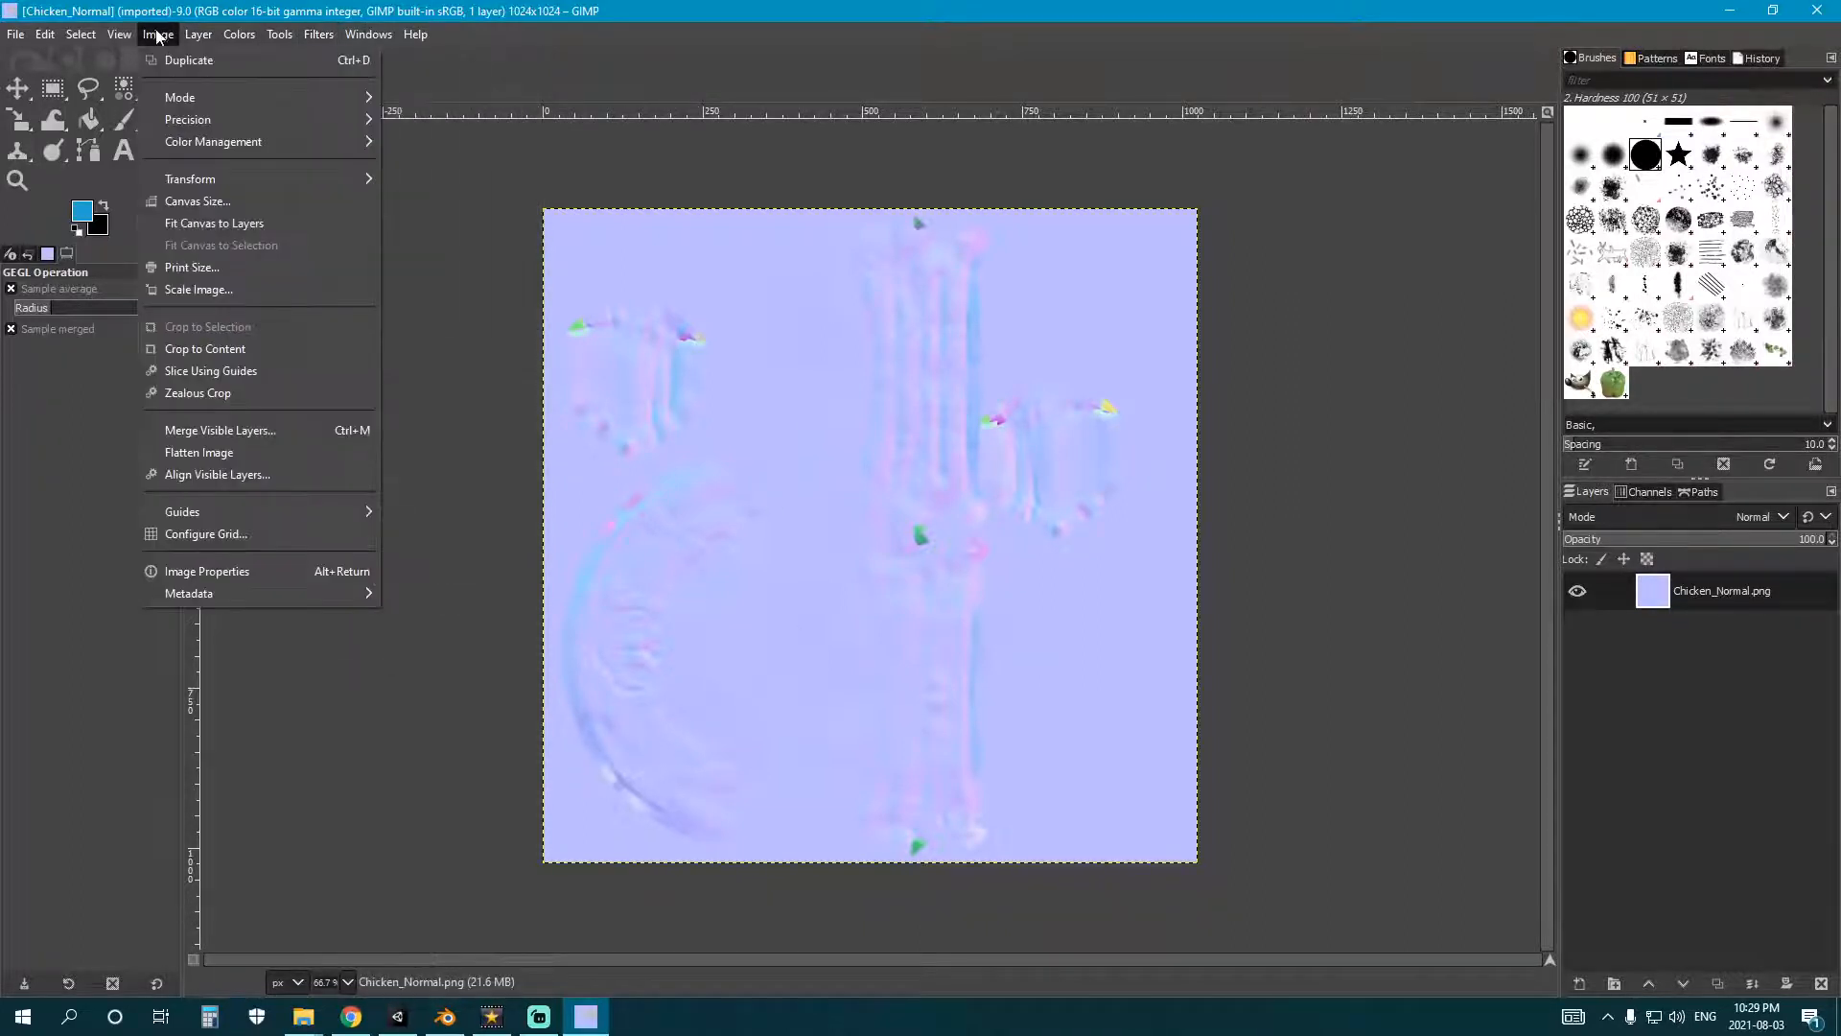
pyautogui.moveTo(182, 97)
pyautogui.click(427, 120)
pyautogui.click(159, 35)
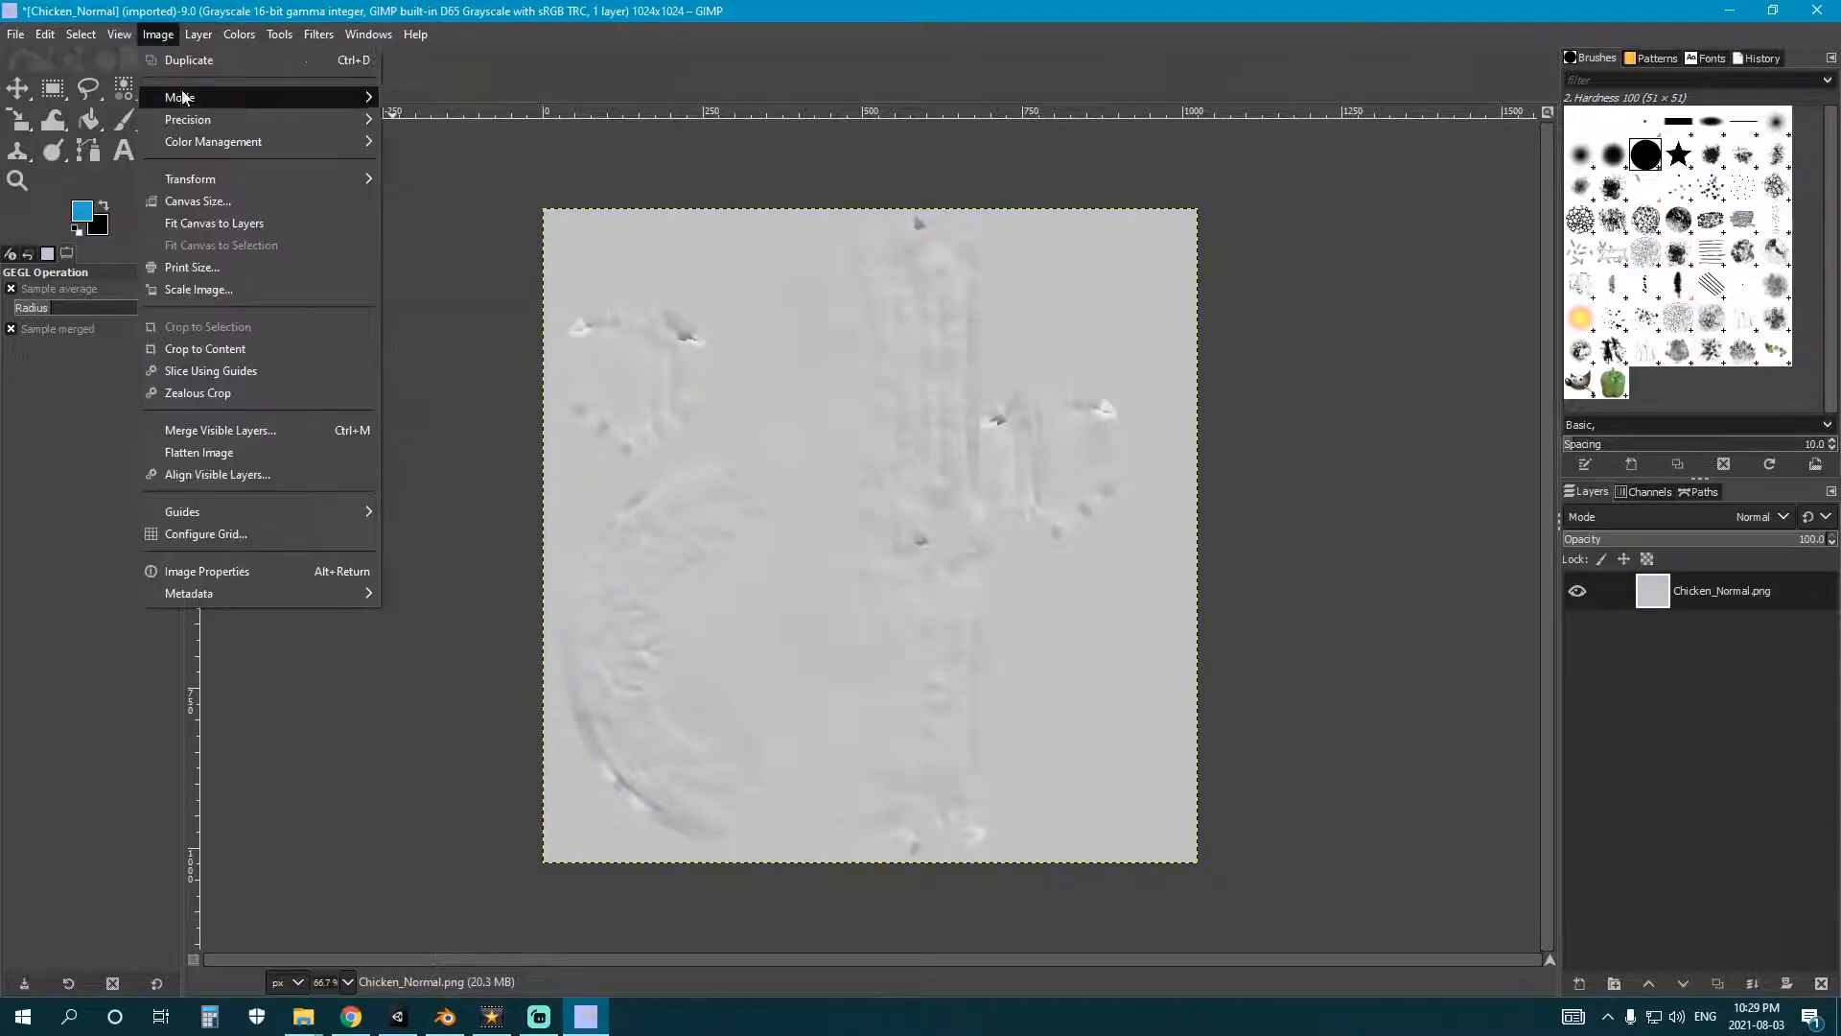
pyautogui.click(427, 98)
# - Raise the contrast of the grayscale chicken map with the Brightness-Contrast adjustment until its background turns nearly white
pyautogui.click(212, 35)
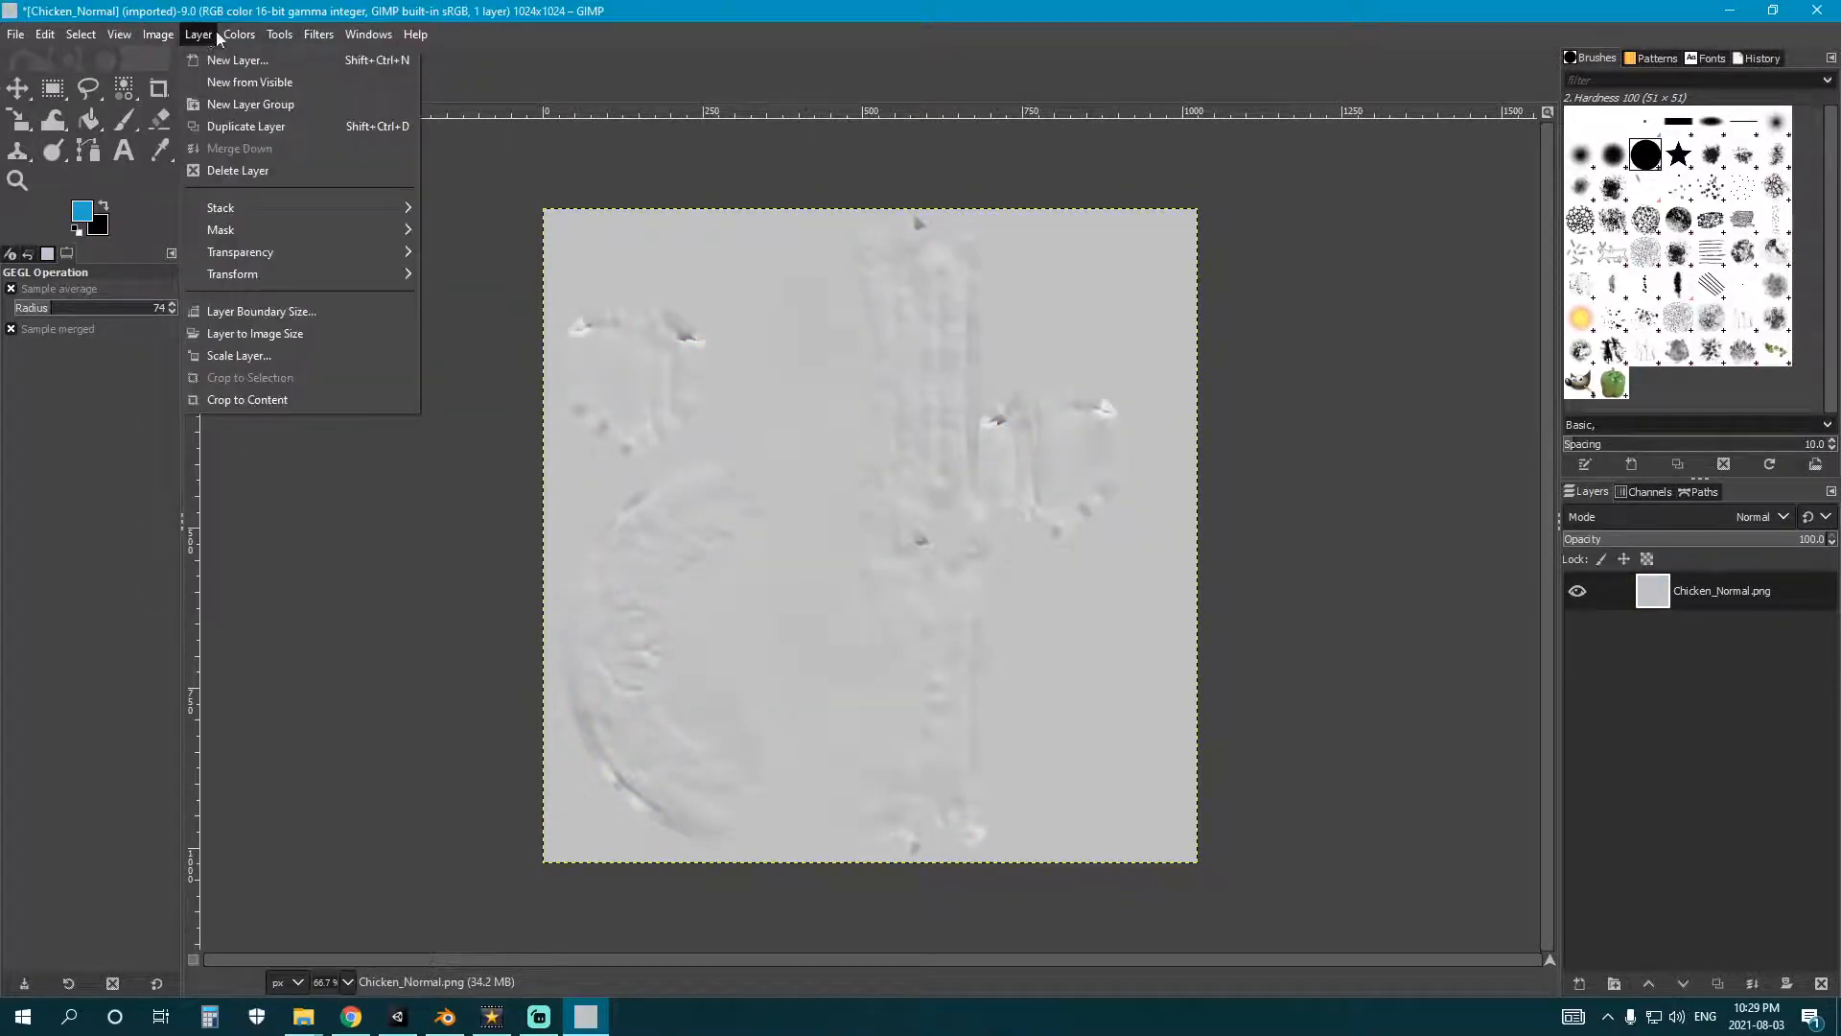
pyautogui.moveTo(239, 35)
pyautogui.click(278, 210)
pyautogui.moveTo(336, 232)
pyautogui.mouseDown()
pyautogui.moveTo(415, 248)
pyautogui.moveTo(357, 247)
pyautogui.mouseUp()
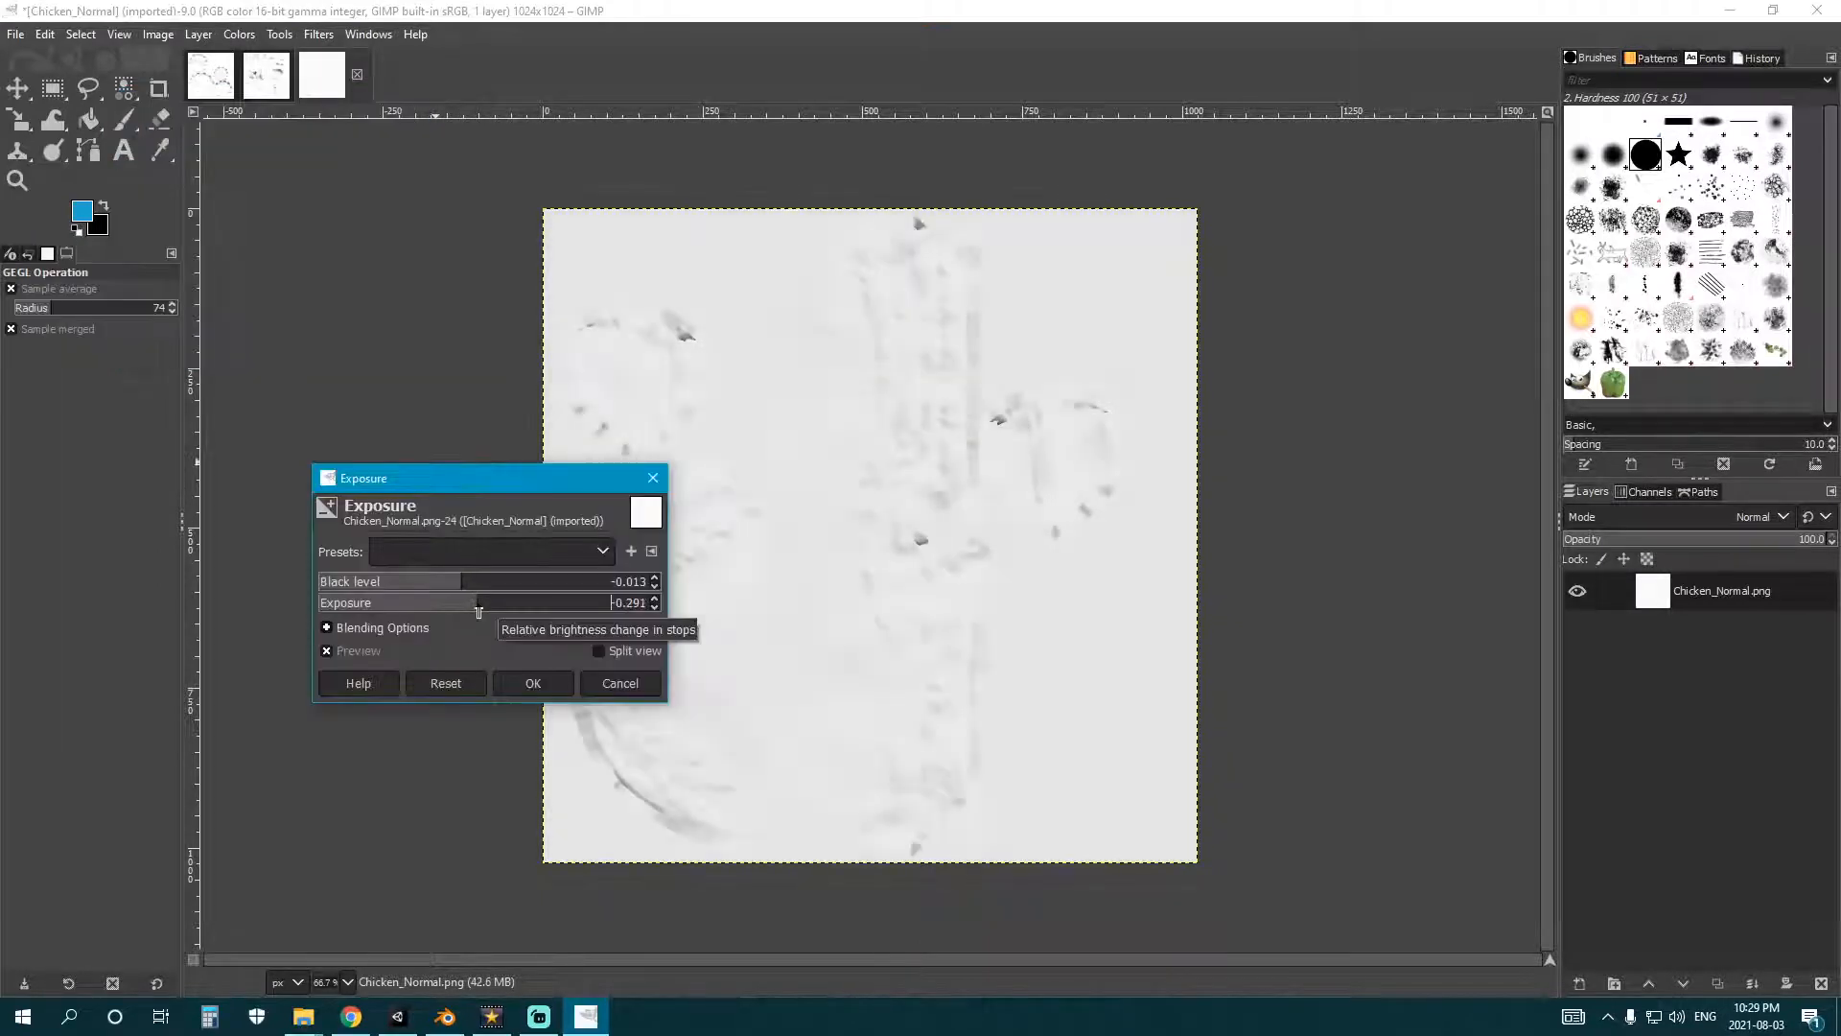
# - Fine-tune the chicken map's shading with the Exposure adjustment, using slightly negative black level and exposure values
pyautogui.moveTo(479, 611); pyautogui.dragTo(480, 611)
pyautogui.click(460, 587)
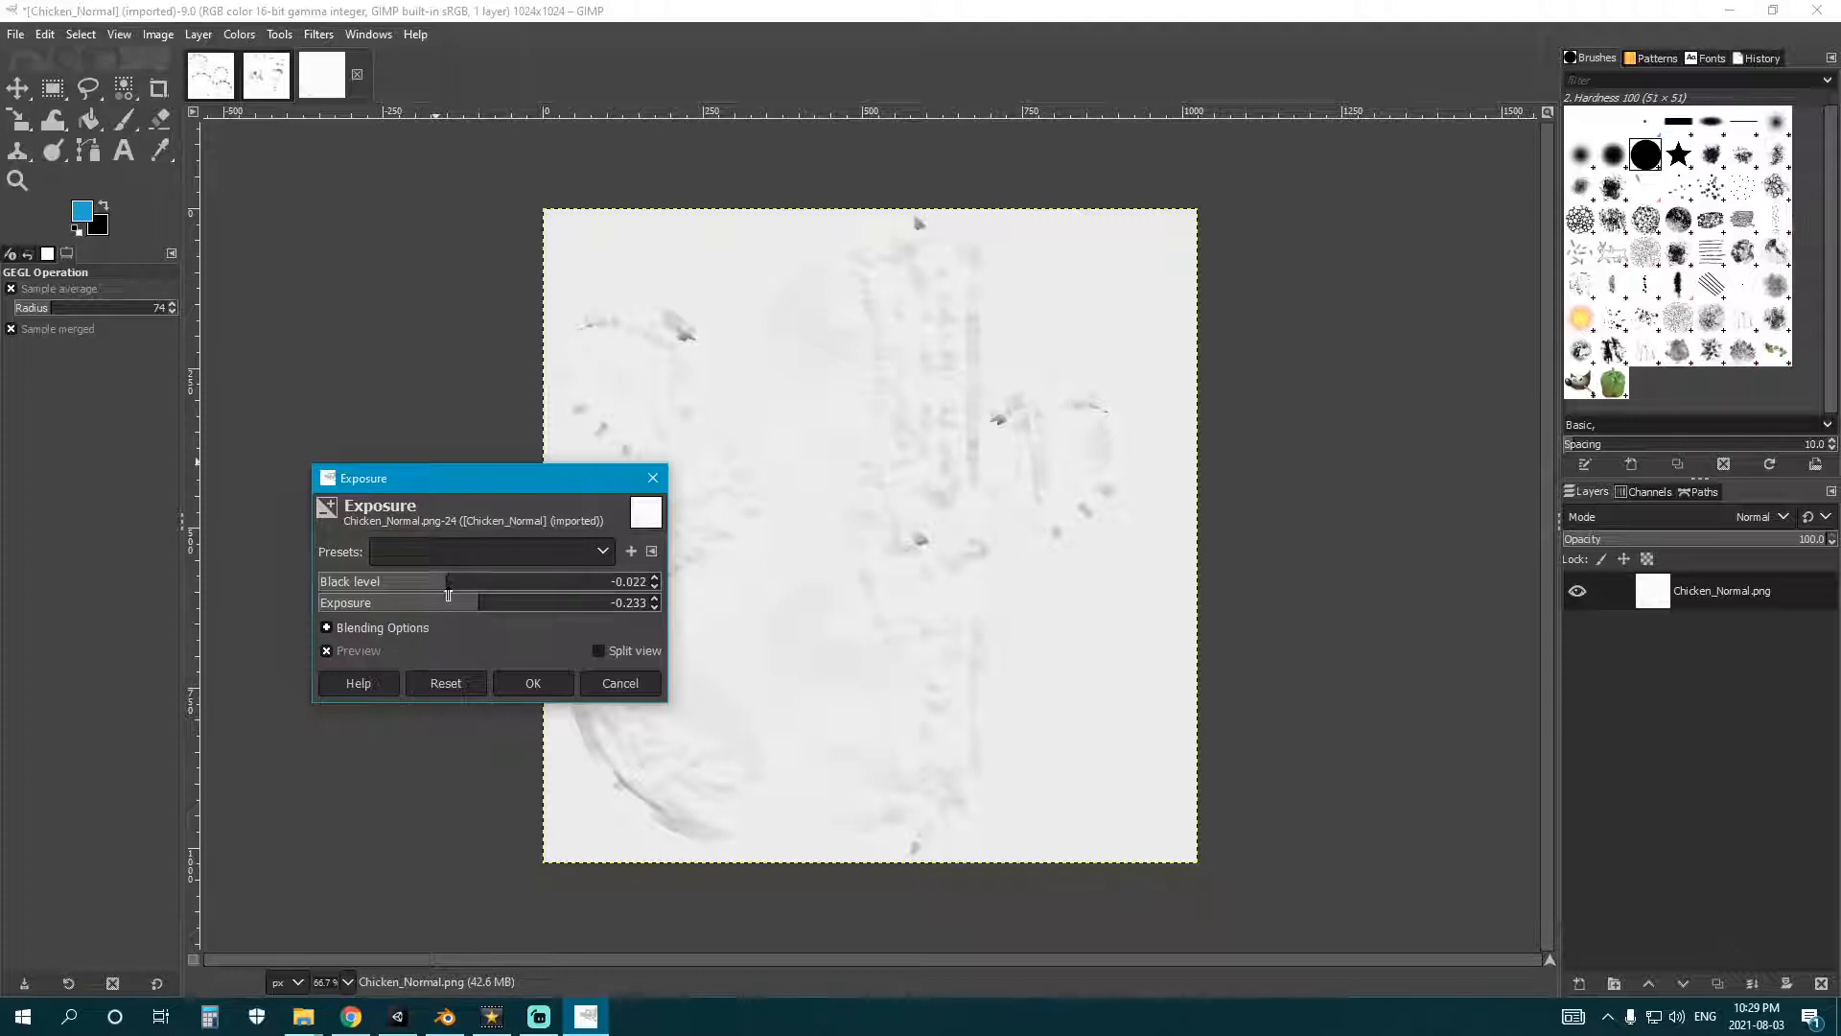
pyautogui.moveTo(448, 595); pyautogui.dragTo(457, 600)
pyautogui.moveTo(479, 610); pyautogui.dragTo(482, 610)
pyautogui.click(538, 685)
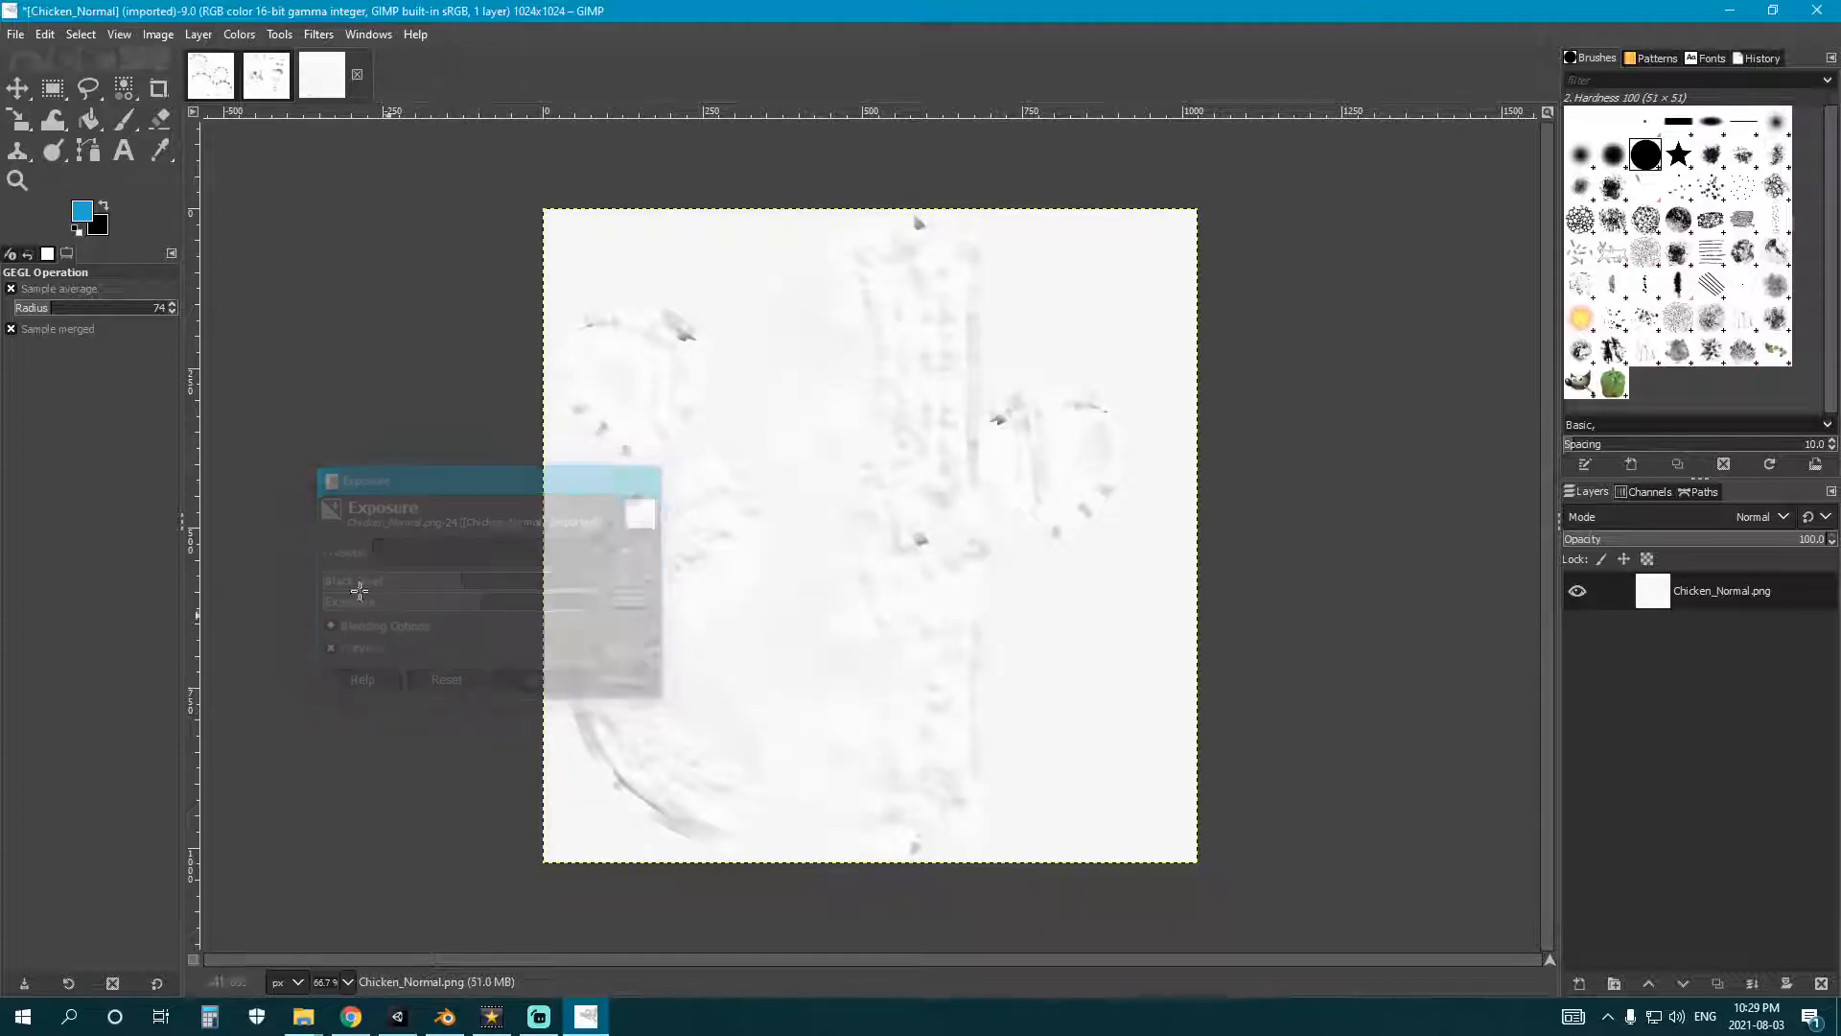
# - Export the adjusted chicken map as Chicken_AO.png to the CrashCourseTextures folder with the default PNG options
pyautogui.click(44, 36)
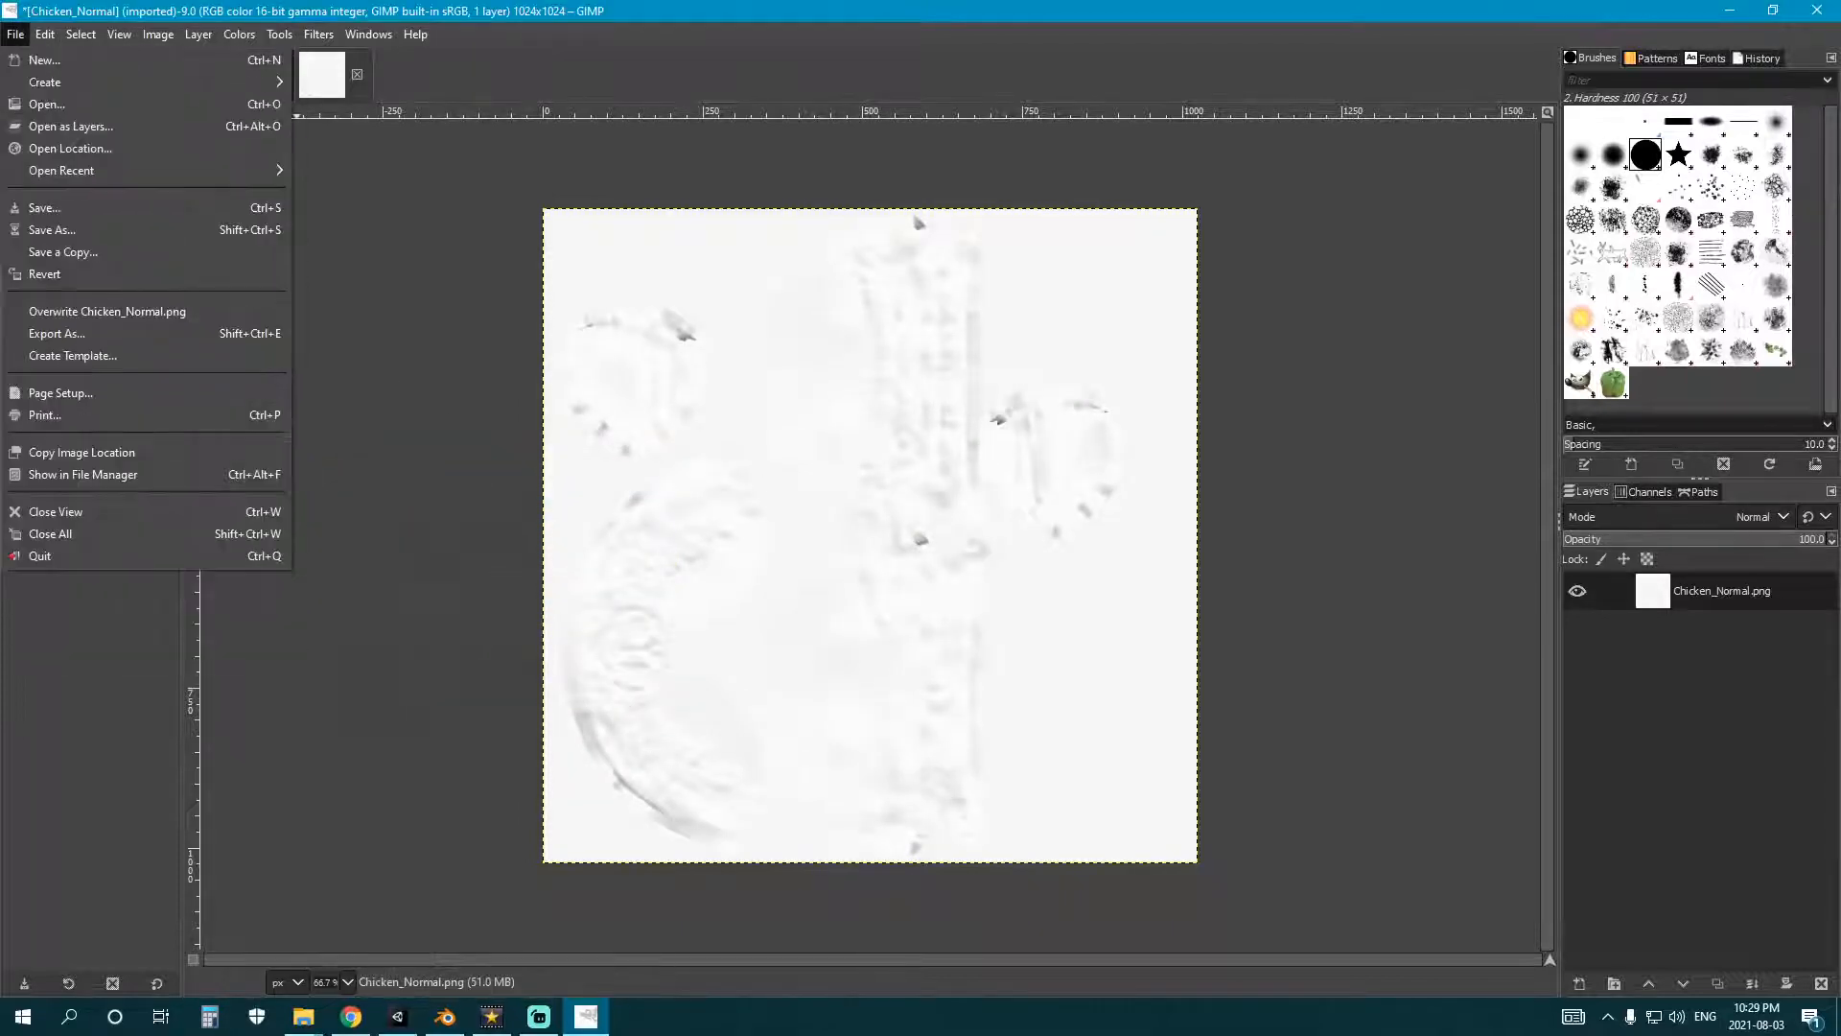
pyautogui.click(82, 333)
pyautogui.click(637, 249)
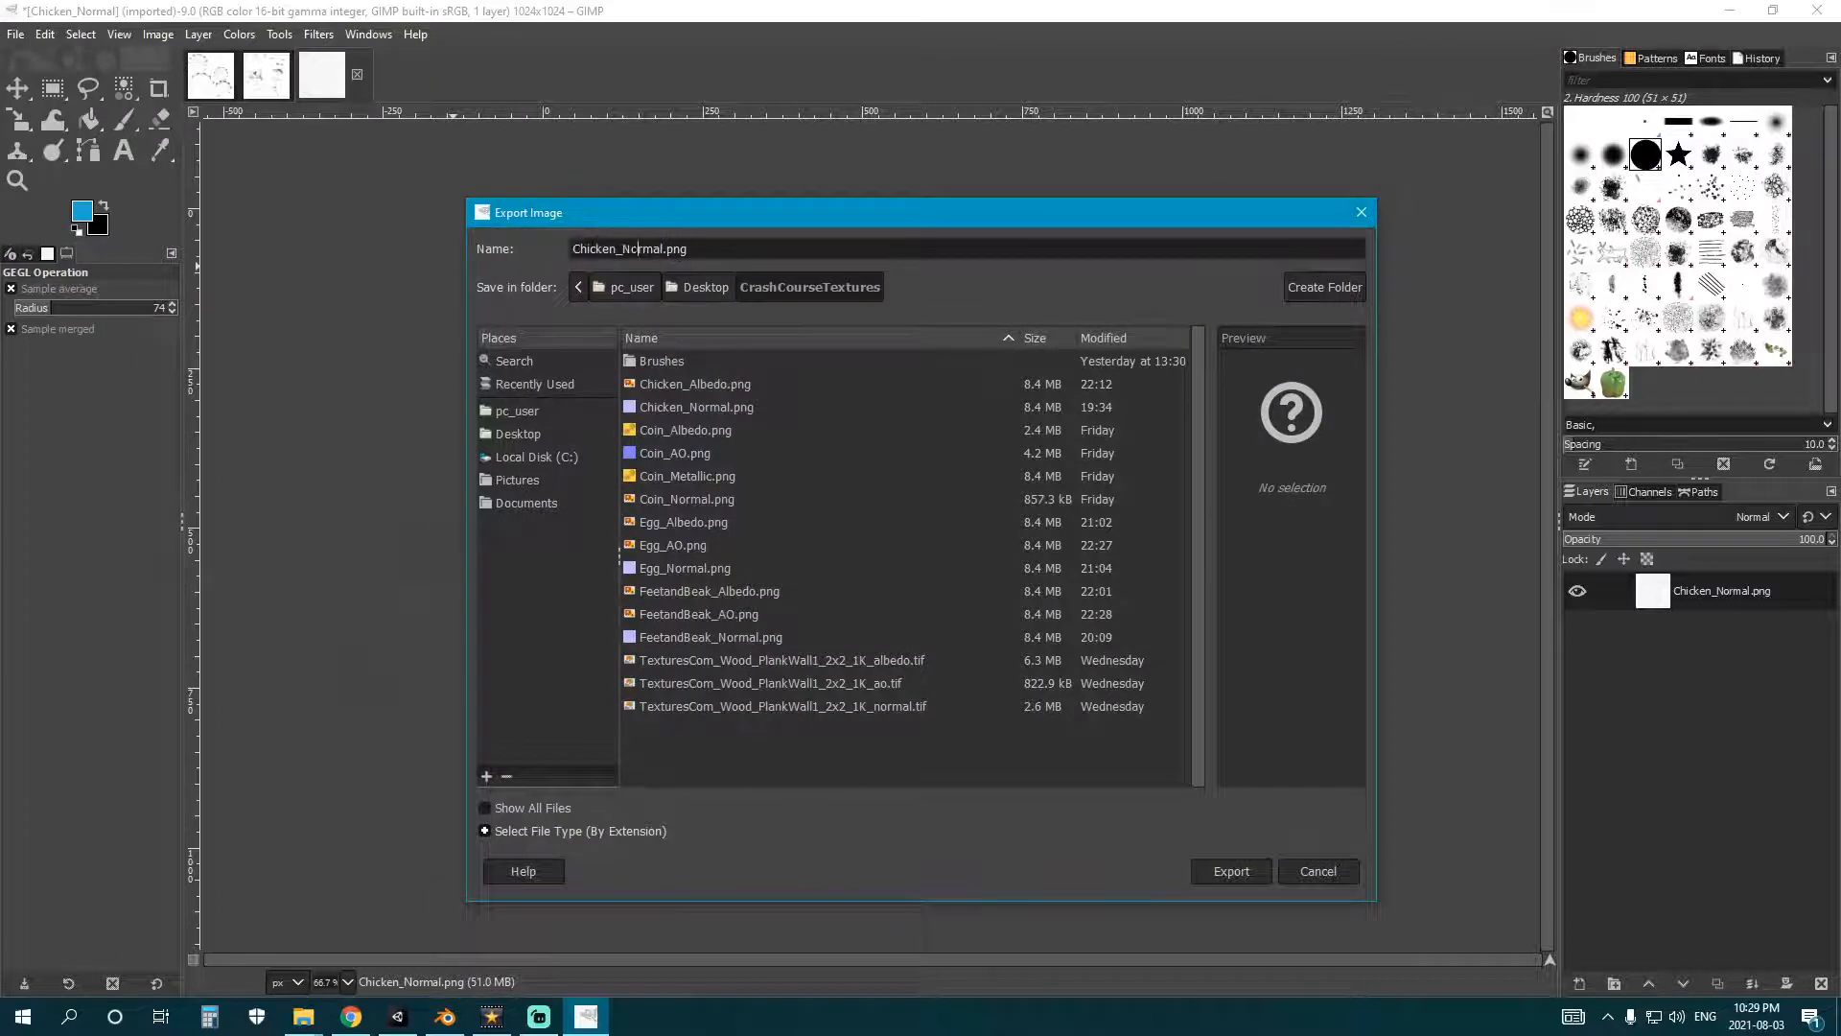
pyautogui.press('BackSpace')
pyautogui.press('BackSpace')
pyautogui.press('Delete')
pyautogui.write('AO')
pyautogui.click(1256, 870)
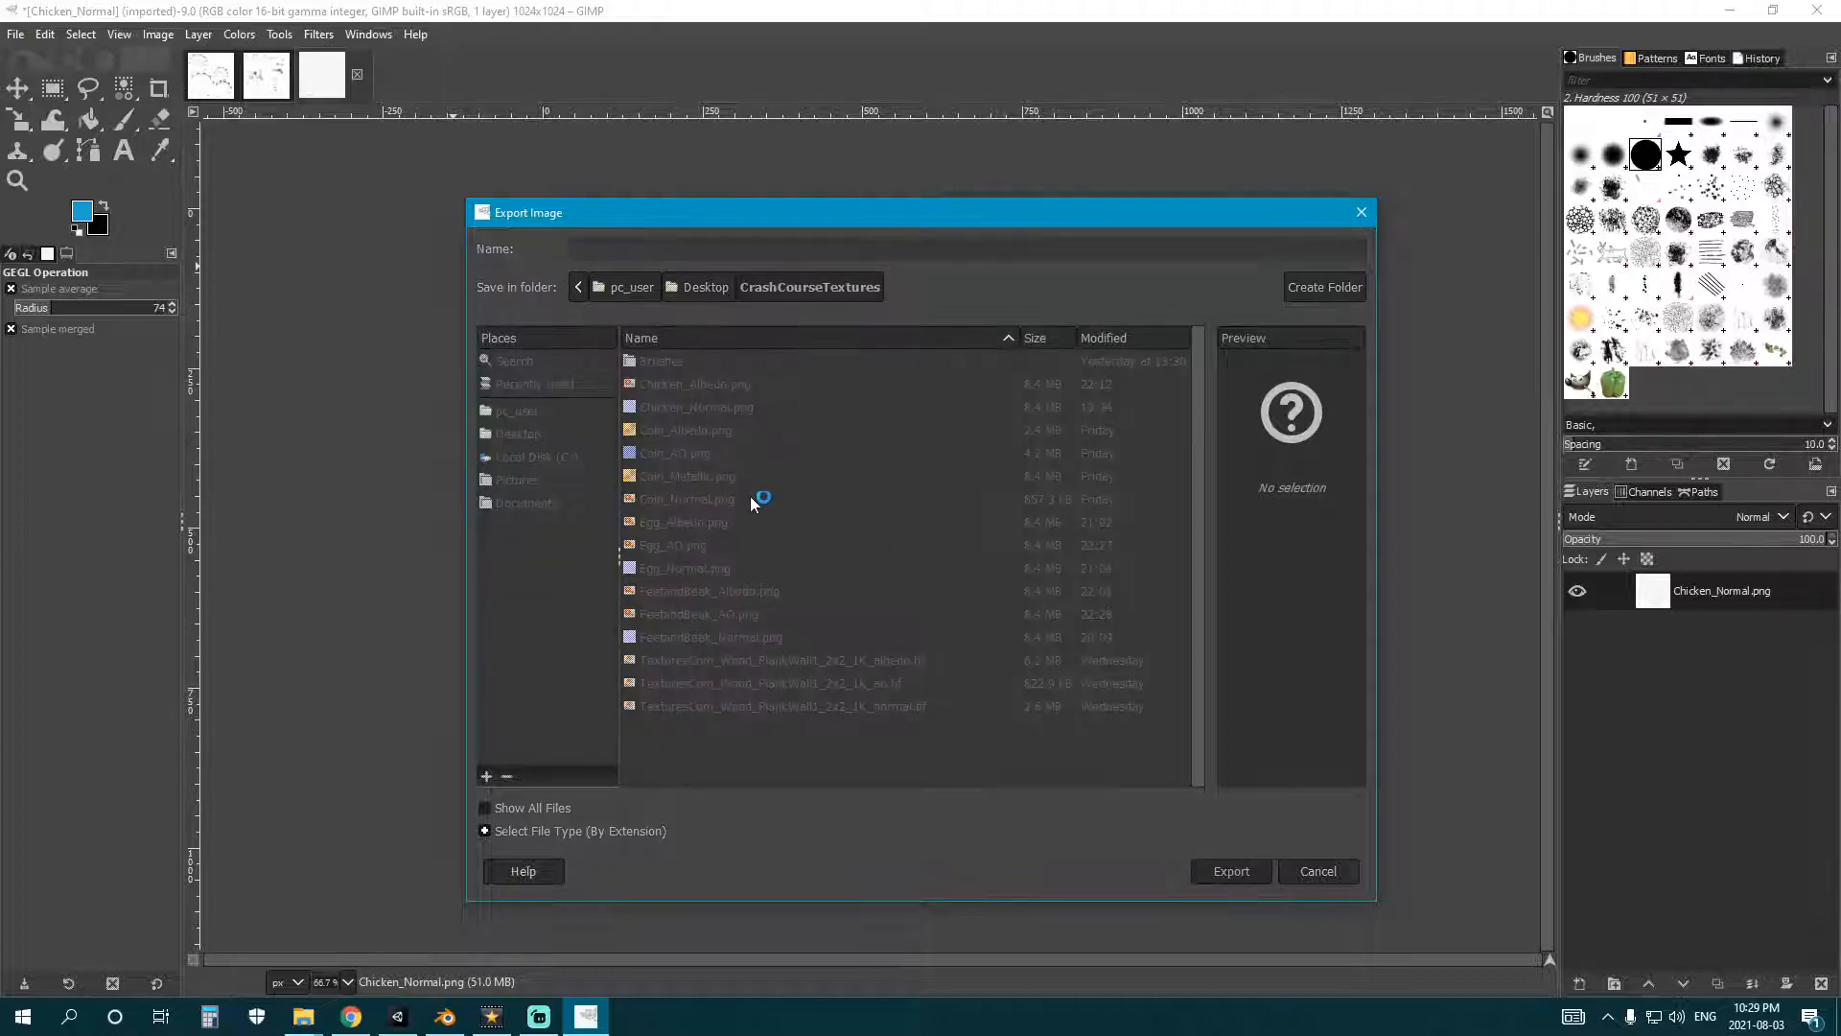
pyautogui.click(940, 729)
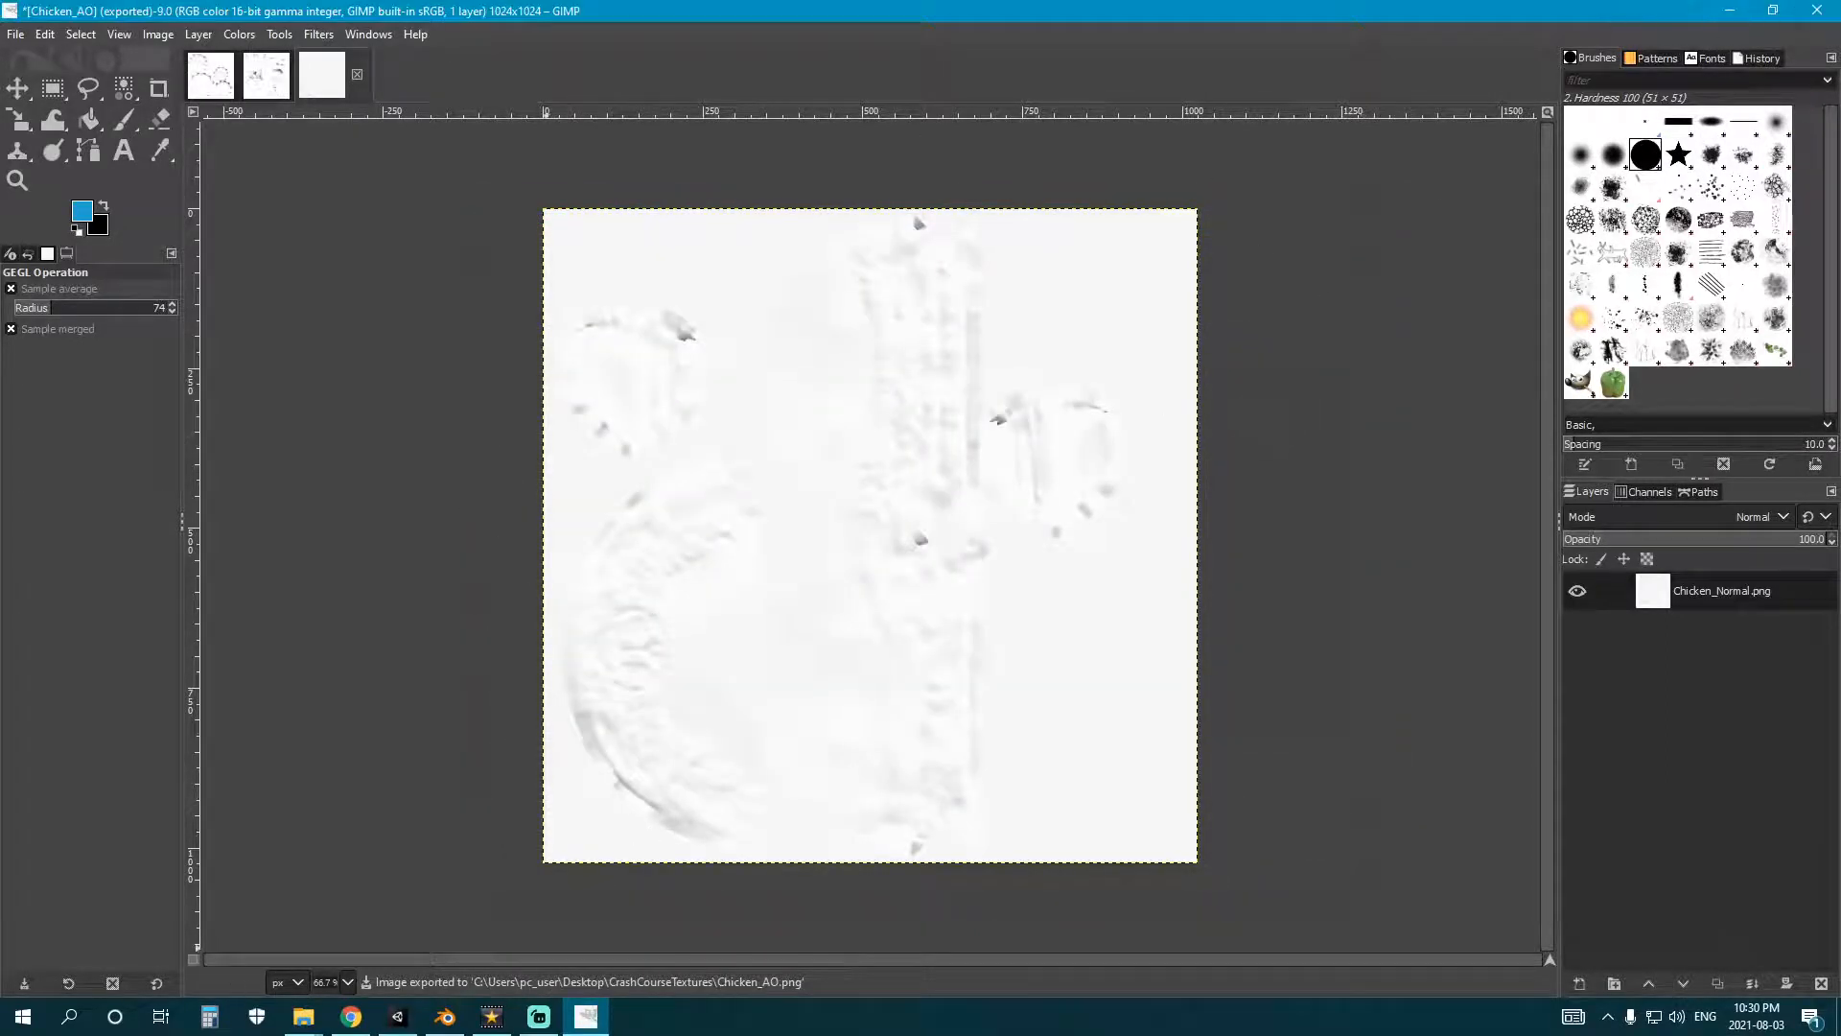
# - Switch to Blender and examine the textured chick model from several angles and distances
pyautogui.click(449, 1019)
pyautogui.scroll(-3, 1011, 733)
pyautogui.moveTo(1011, 733); pyautogui.dragTo(865, 658, button='middle')
pyautogui.press('KP_1')
pyautogui.scroll(3, 892, 687)
pyautogui.scroll(-1, 853, 658)
pyautogui.scroll(-1, 854, 628)
pyautogui.scroll(2, 850, 669)
pyautogui.scroll(-2, 849, 672)
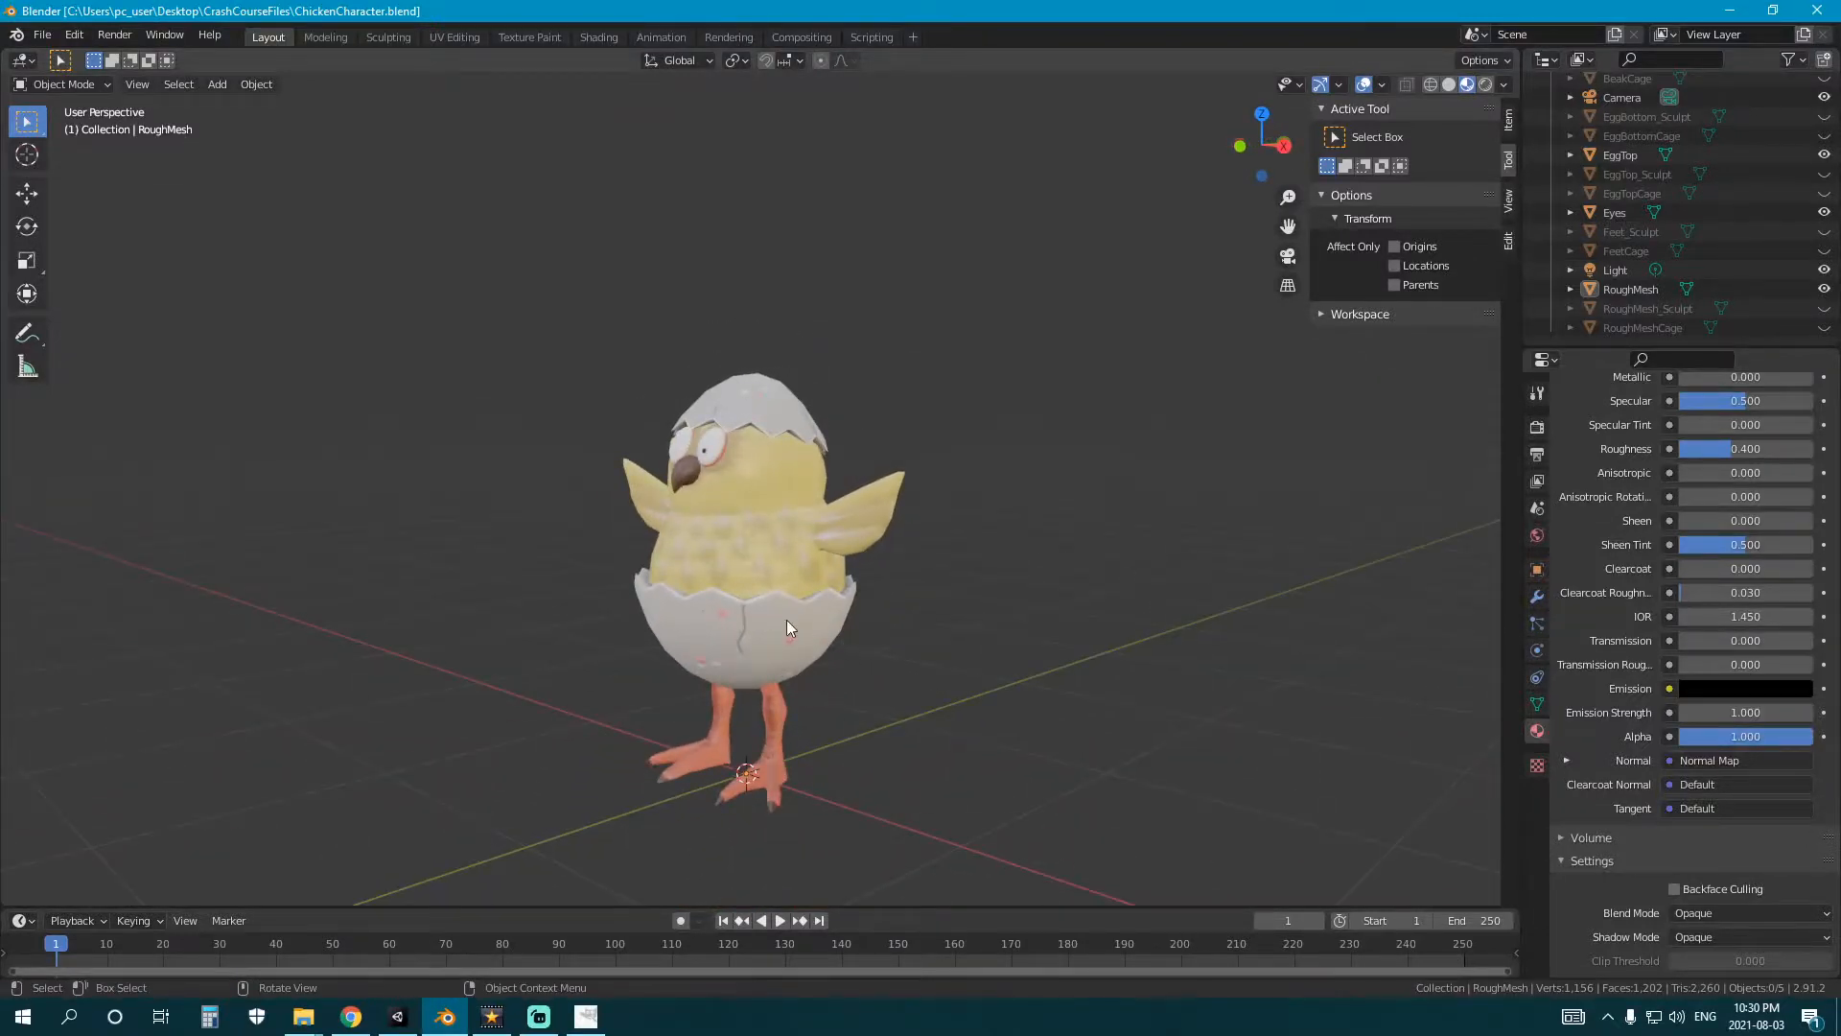